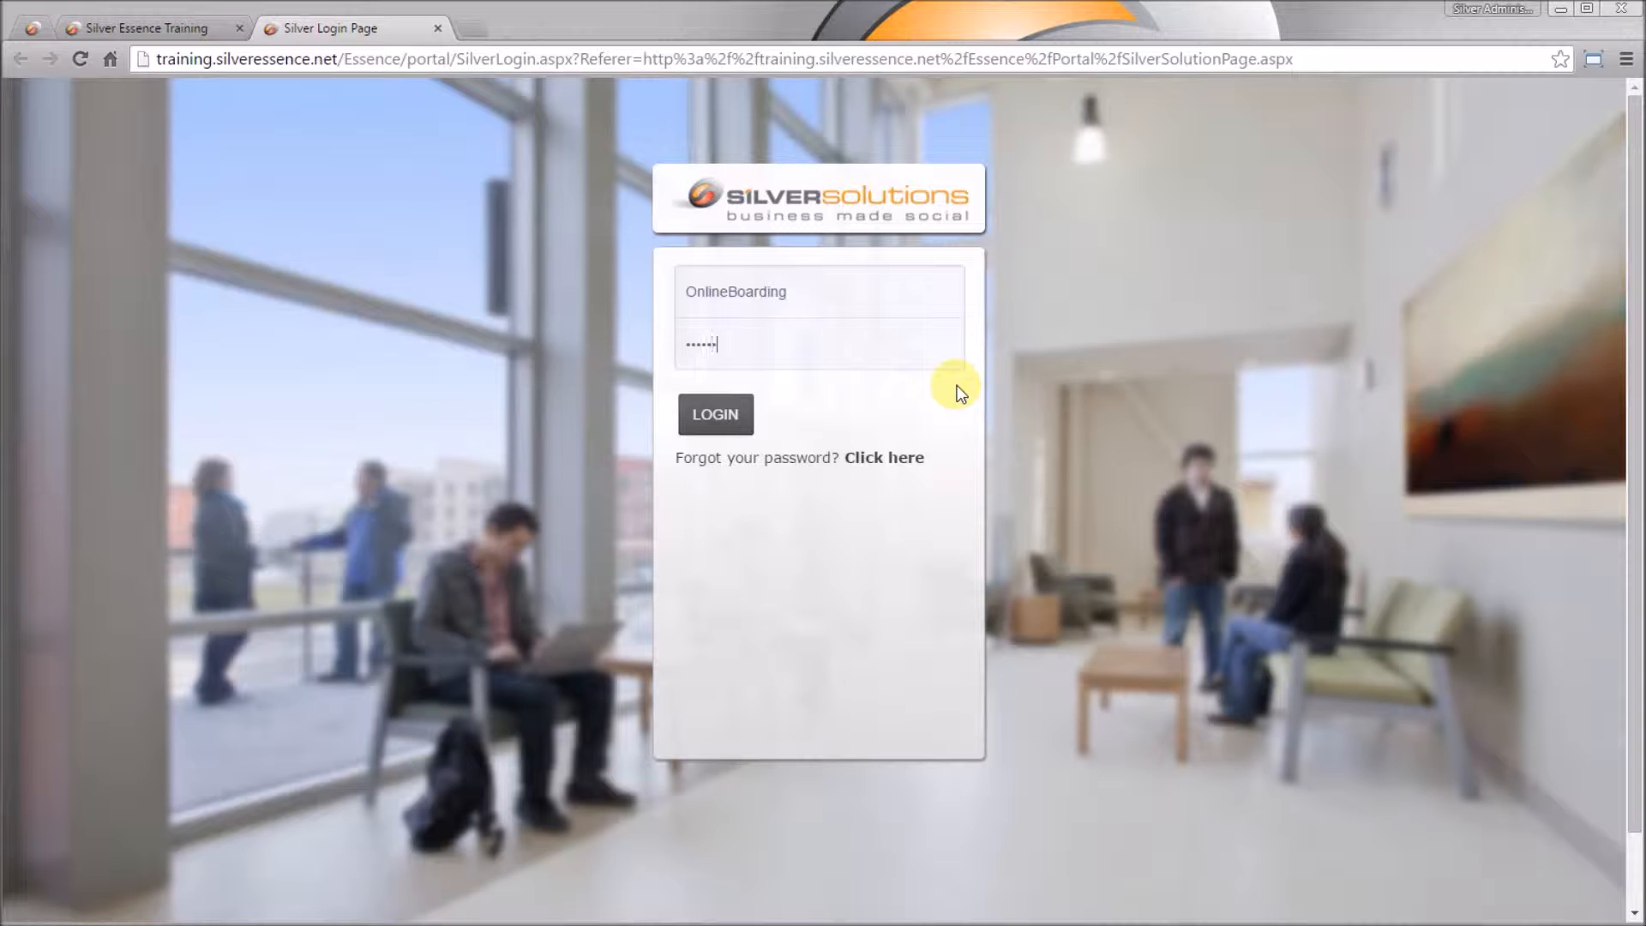
# Log in to the portal with the filled-in credentials and view the SimpleCRM search options and the Get the Apps entries.
pyautogui.click(740, 412)
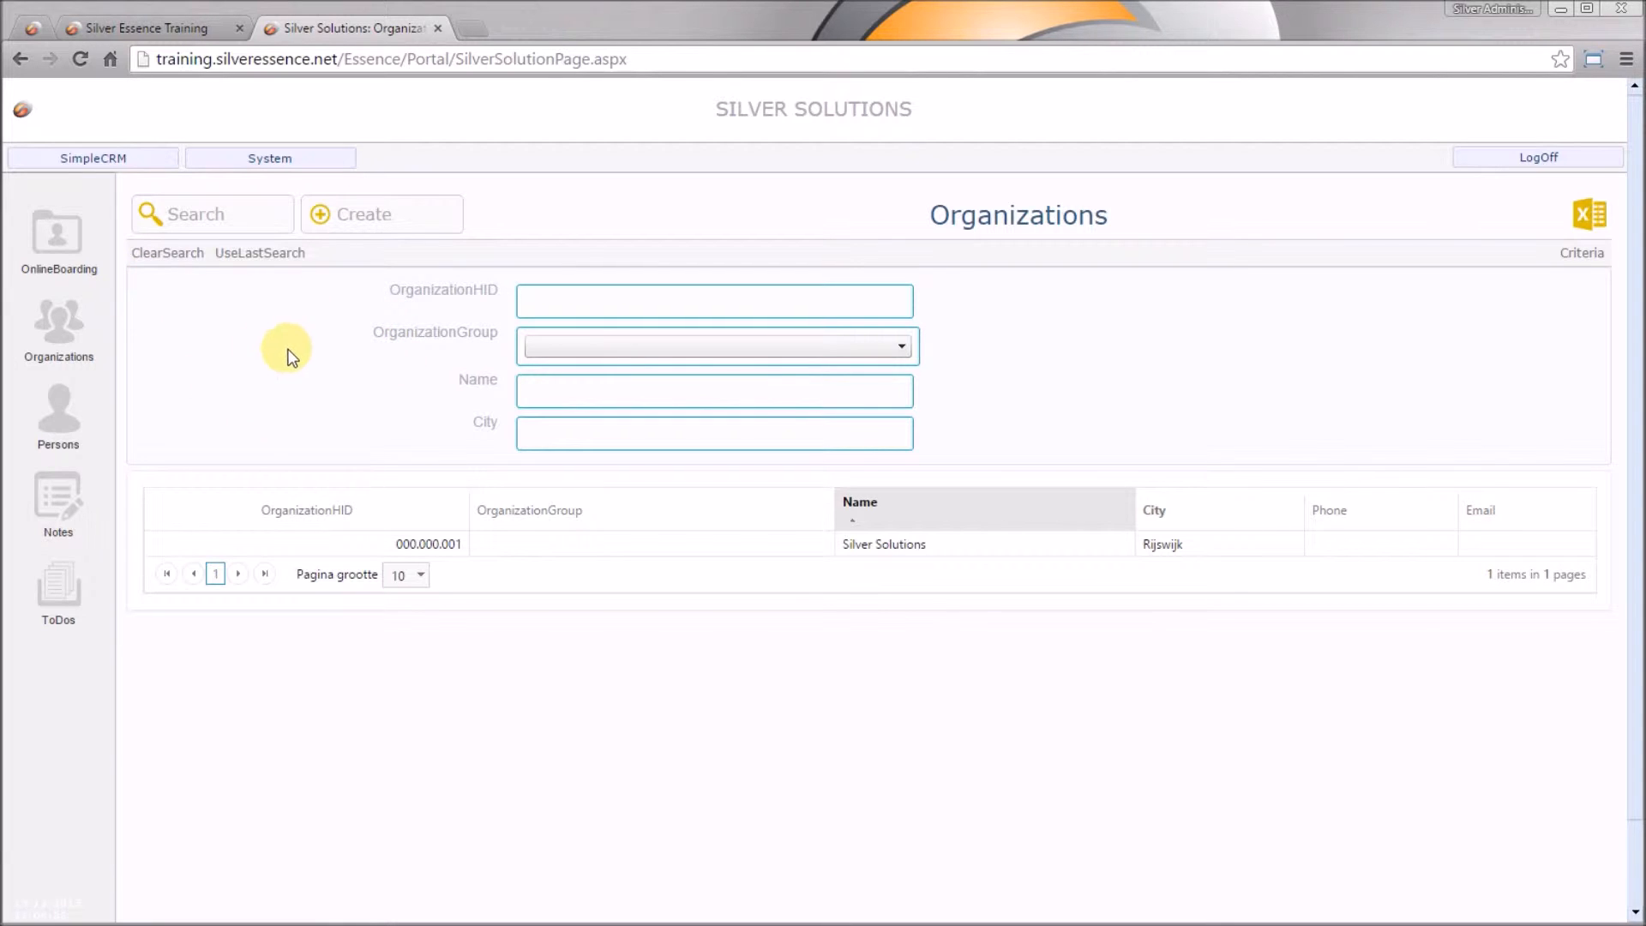
pyautogui.click(56, 161)
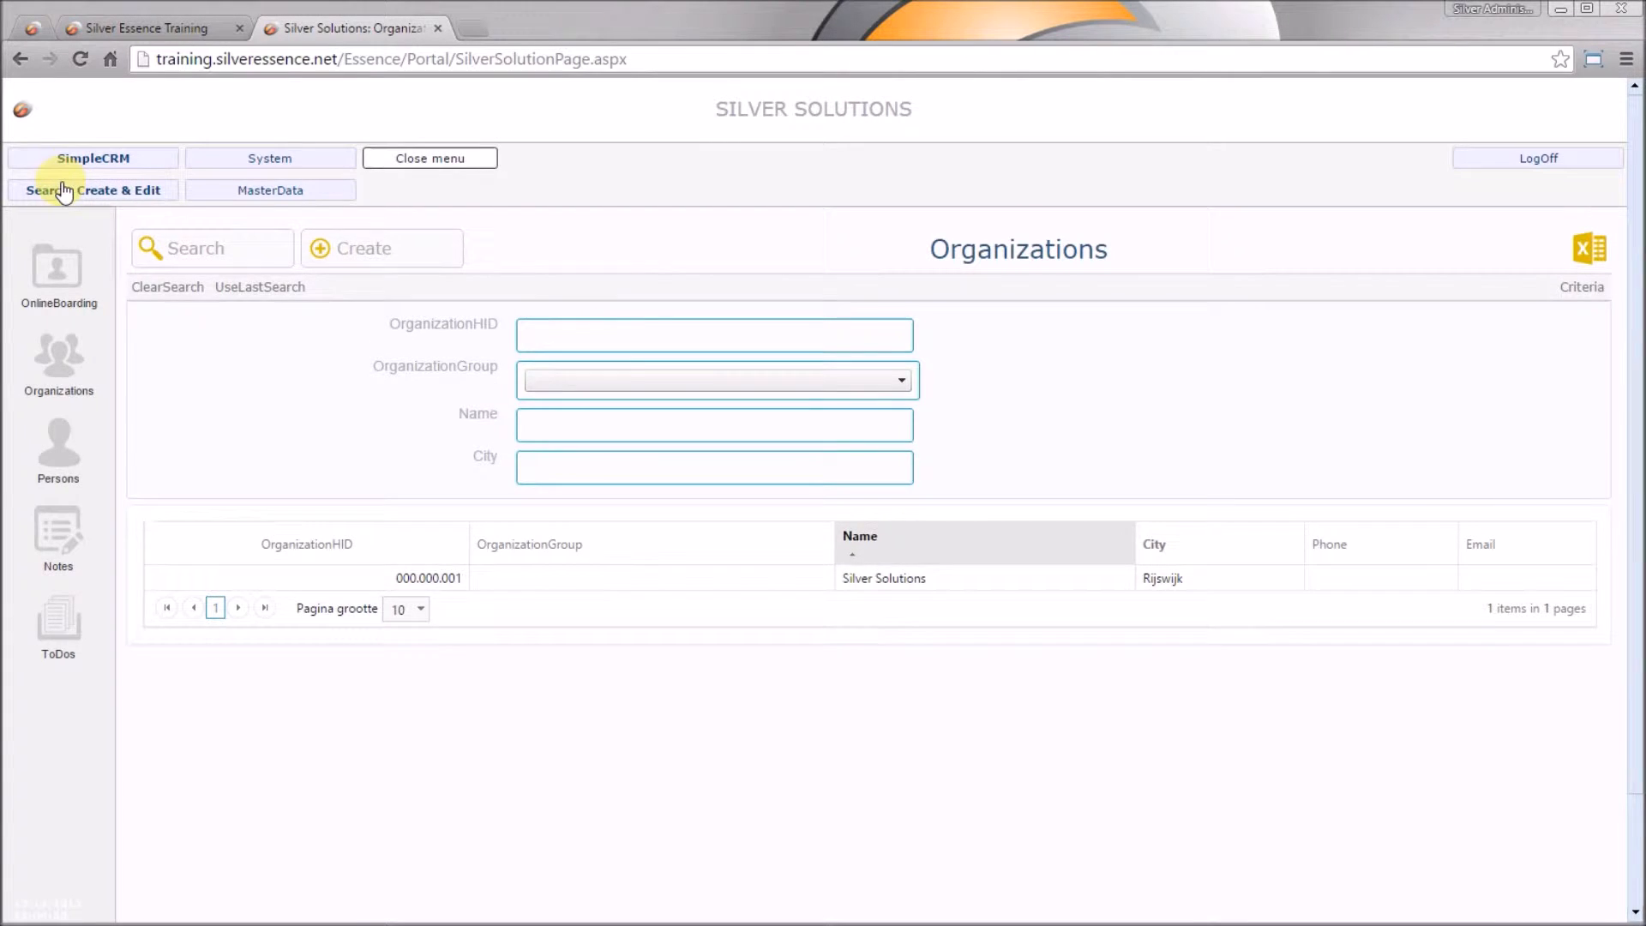
pyautogui.click(65, 190)
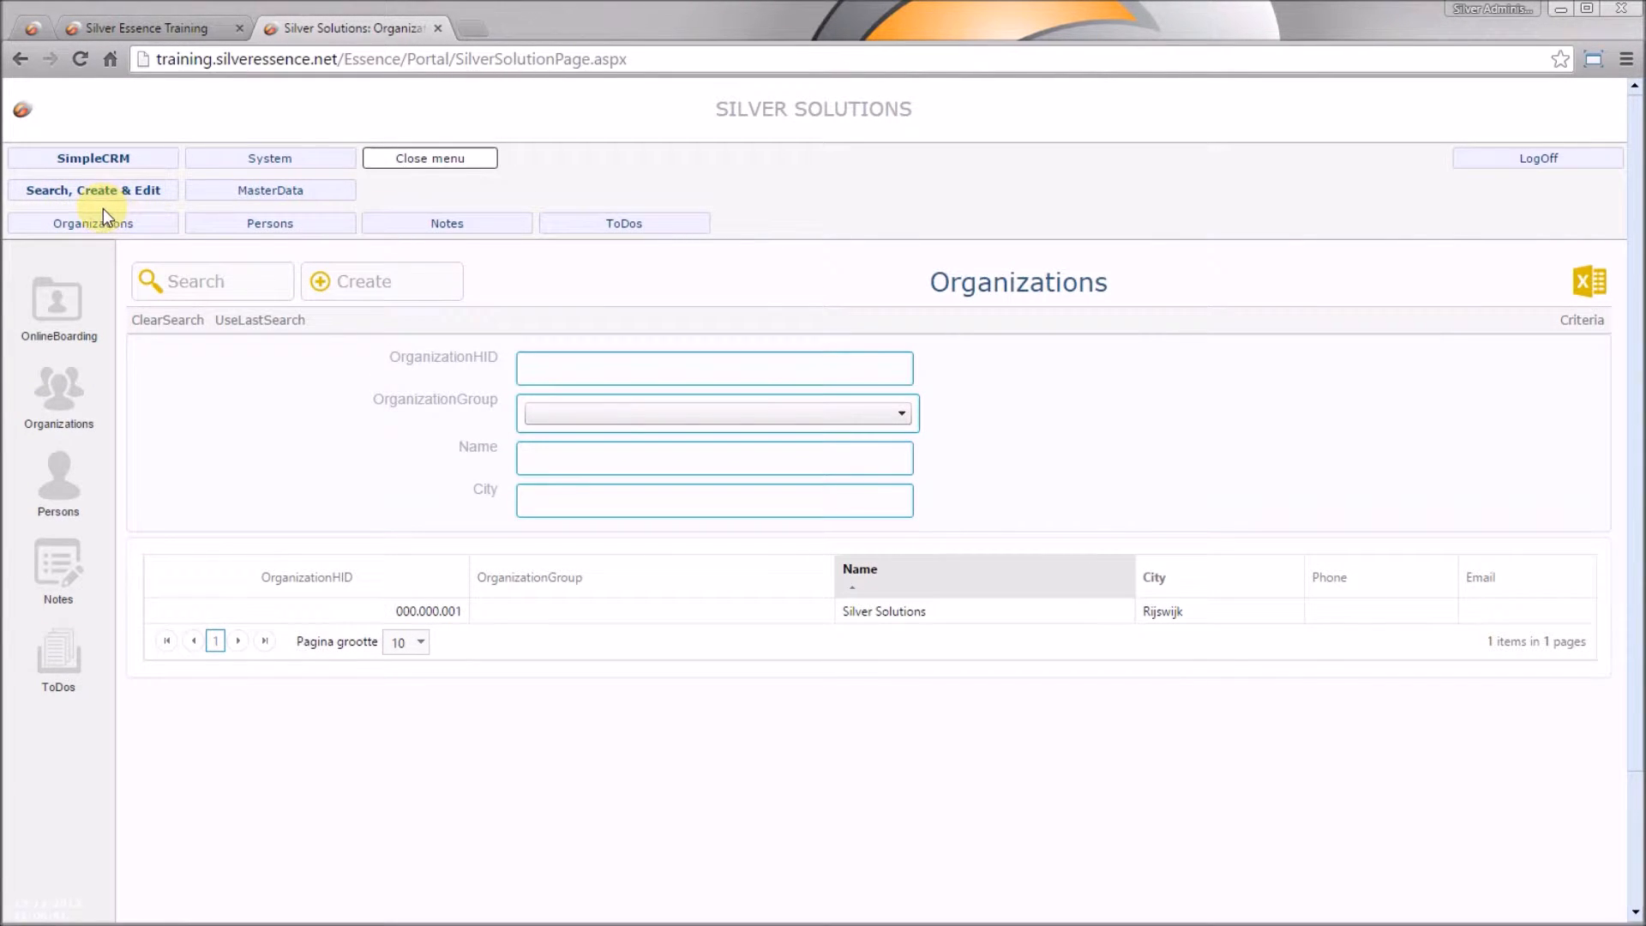
pyautogui.click(222, 166)
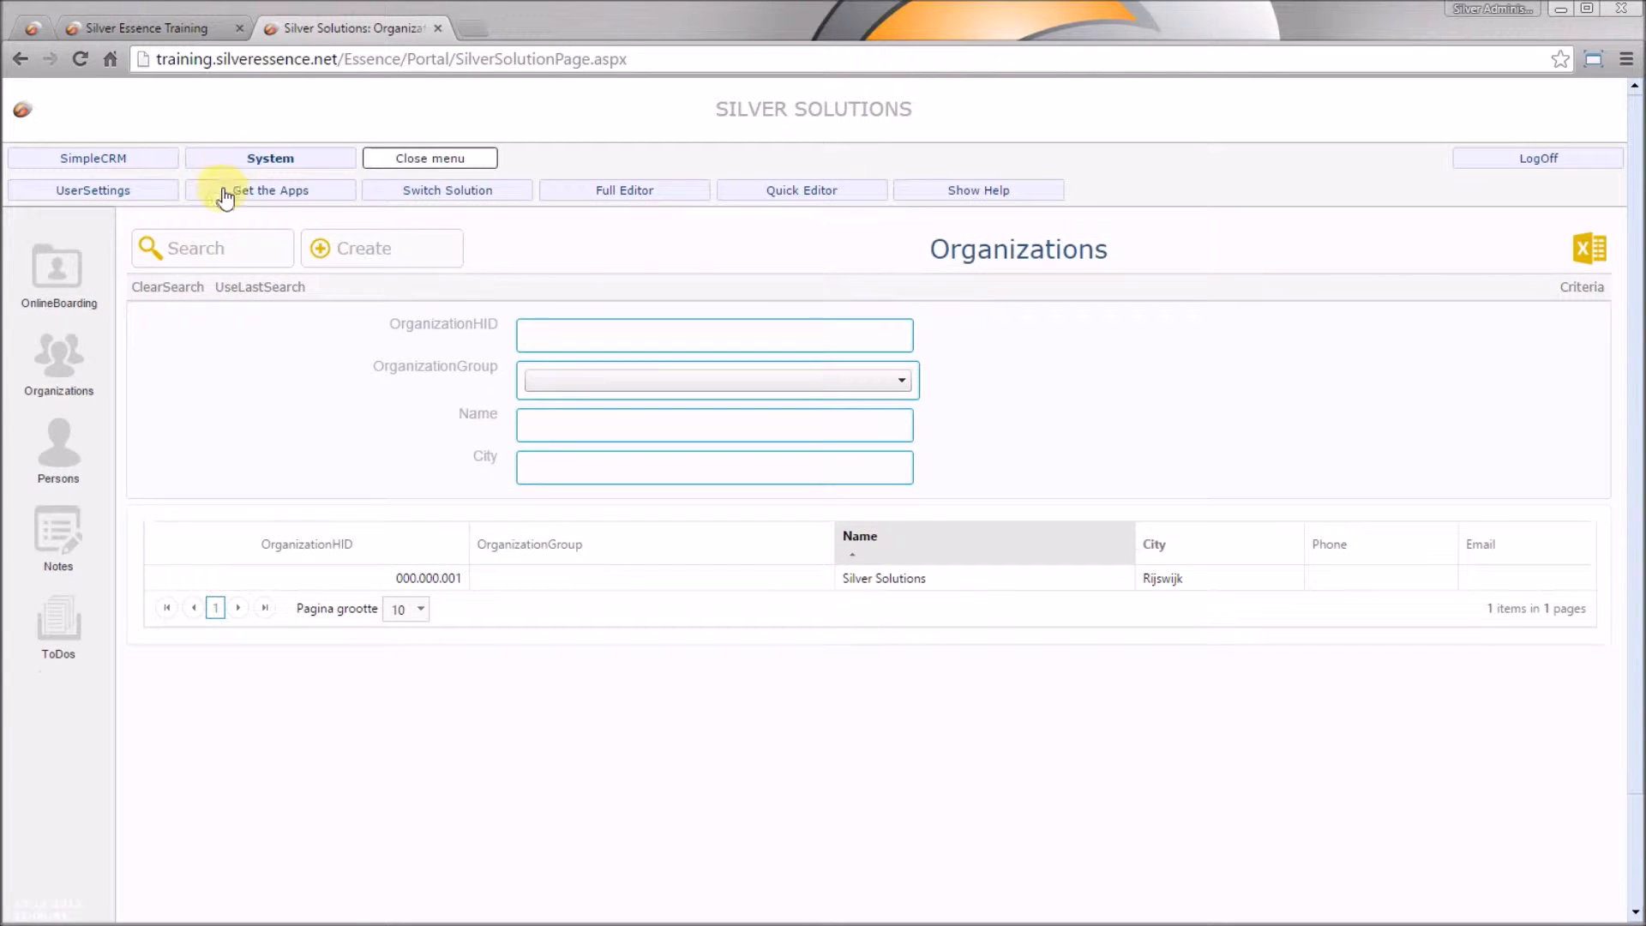
pyautogui.click(266, 191)
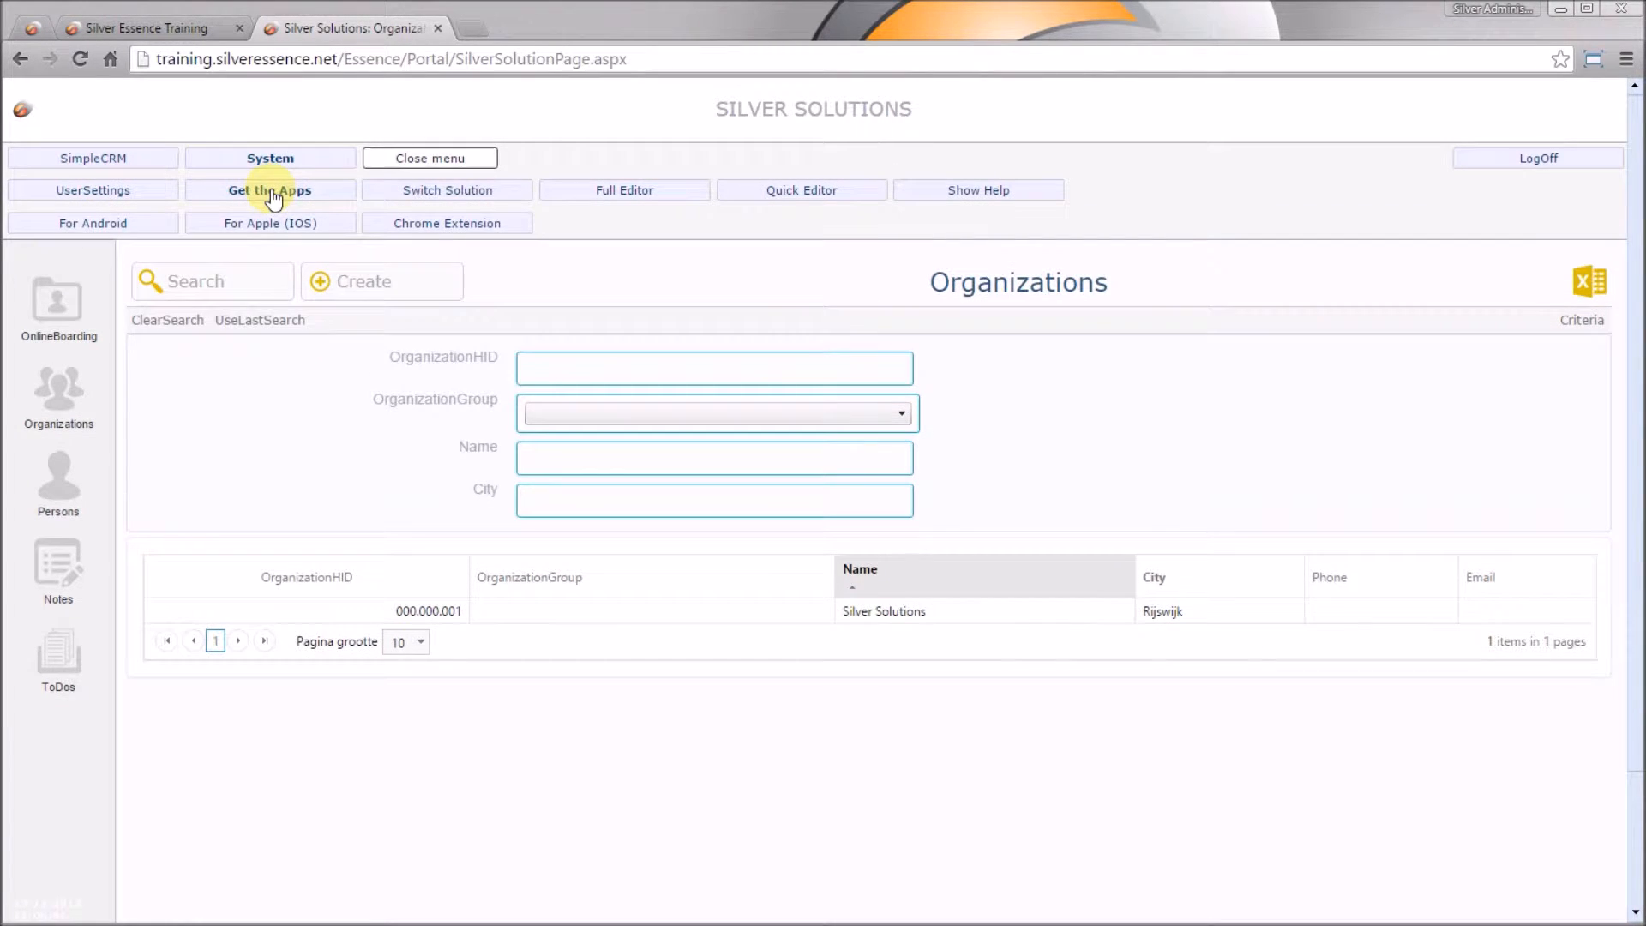
pyautogui.click(464, 159)
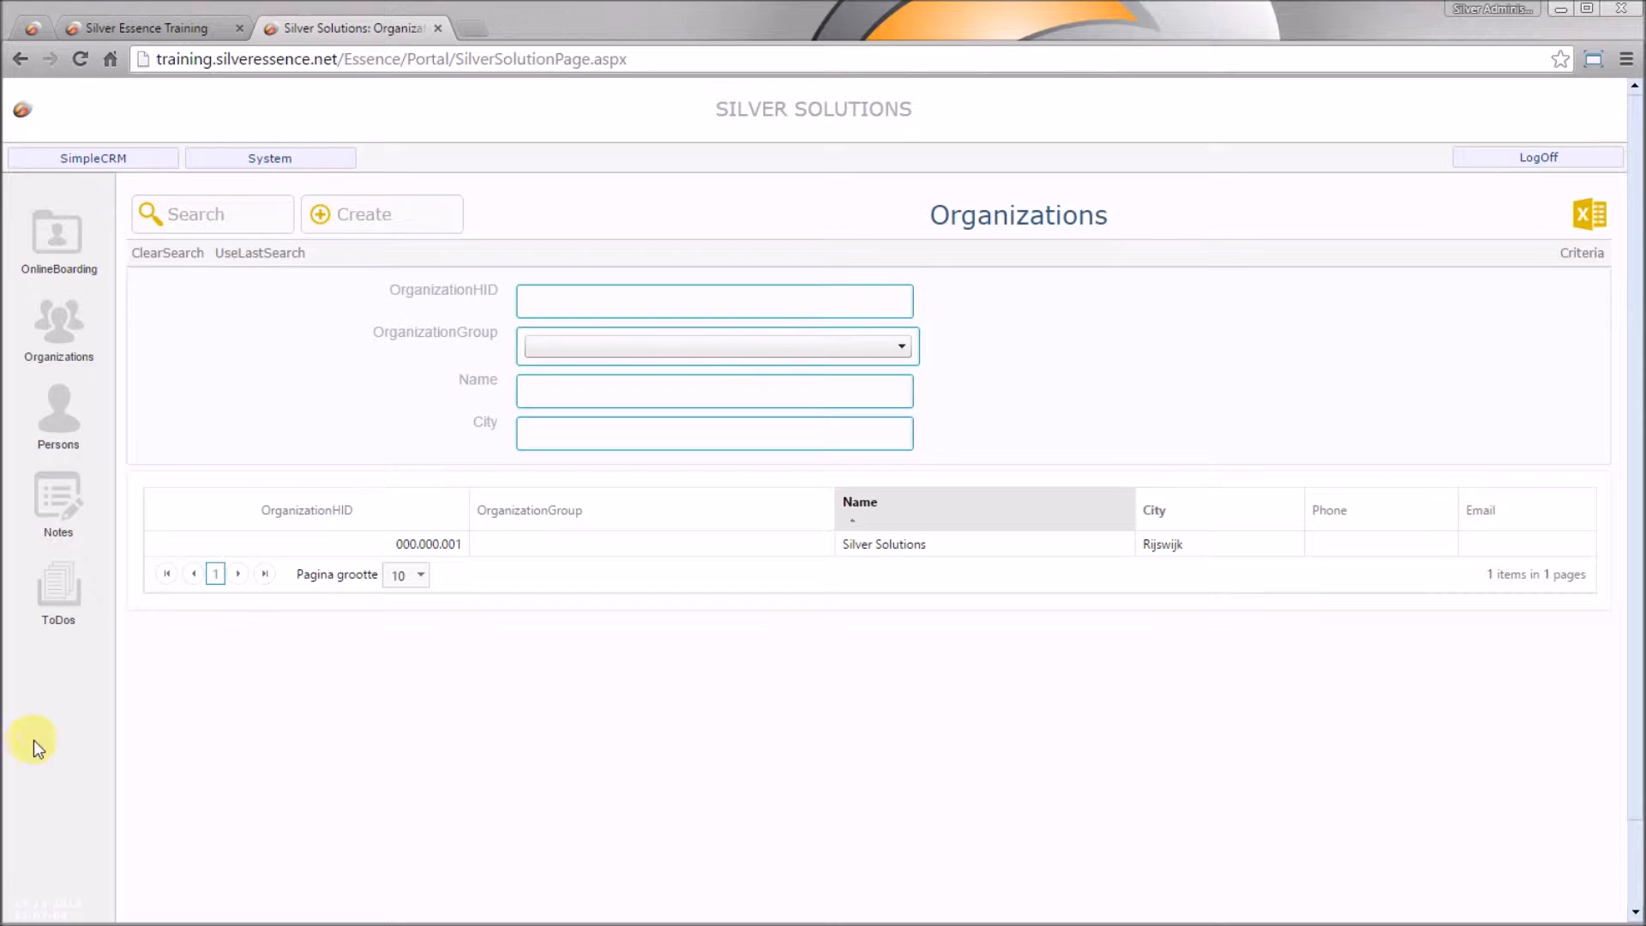
# Examine the CRM quick jump list and the keyboard shortcut overview, and cancel the blank new organization form.
pyautogui.moveTo(15, 912)
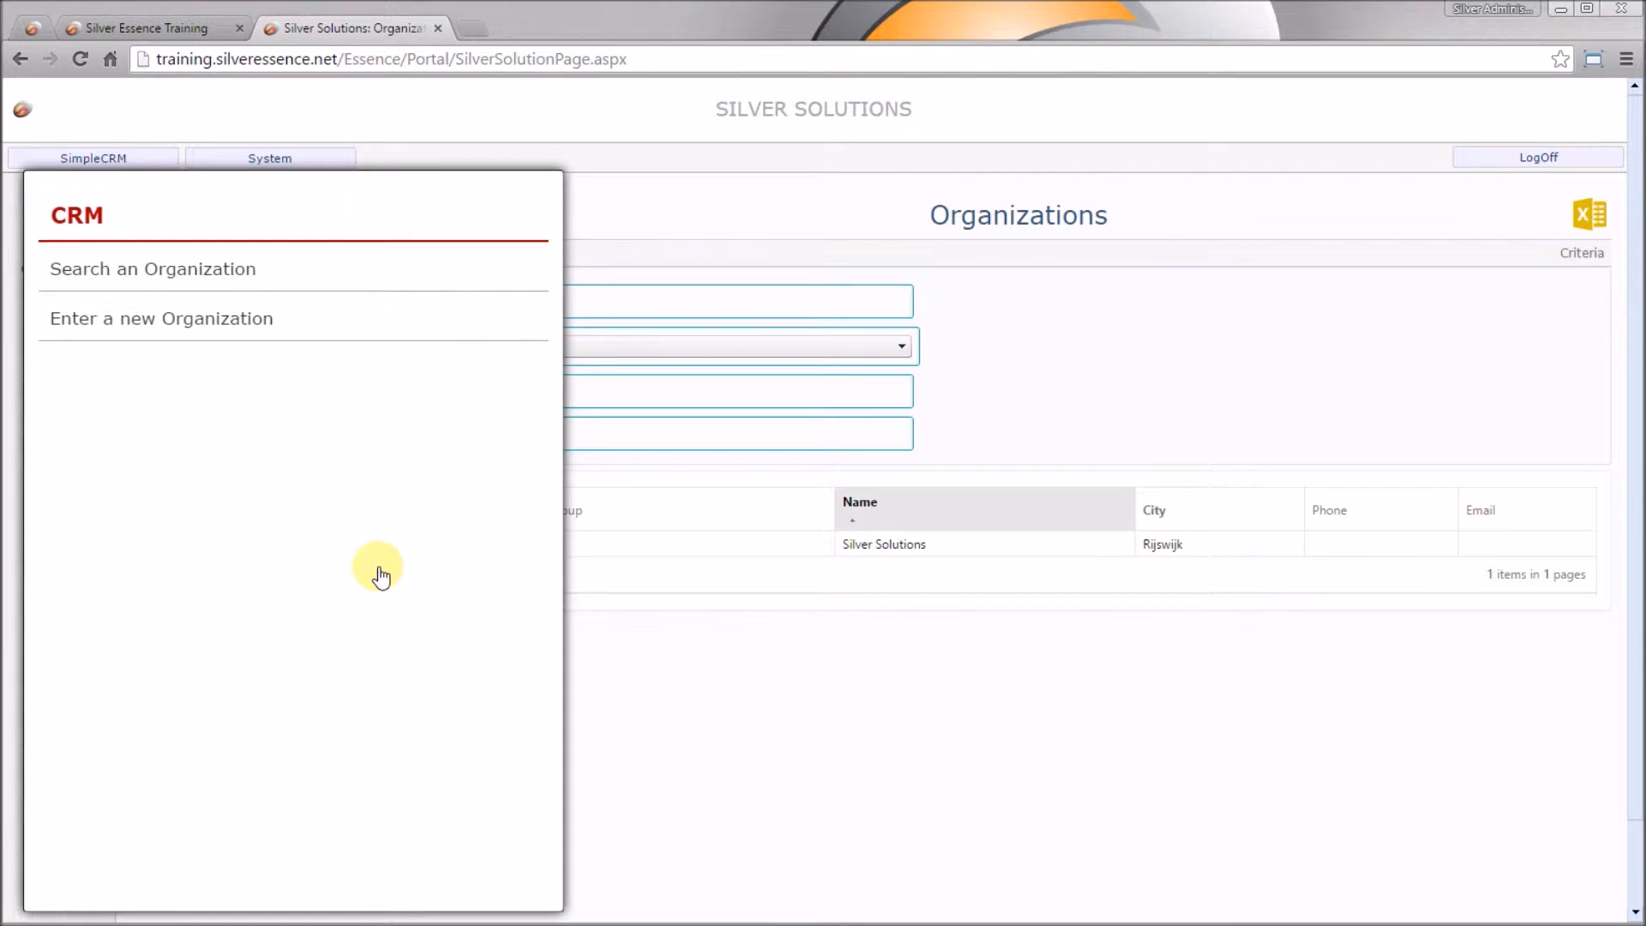
pyautogui.click(544, 192)
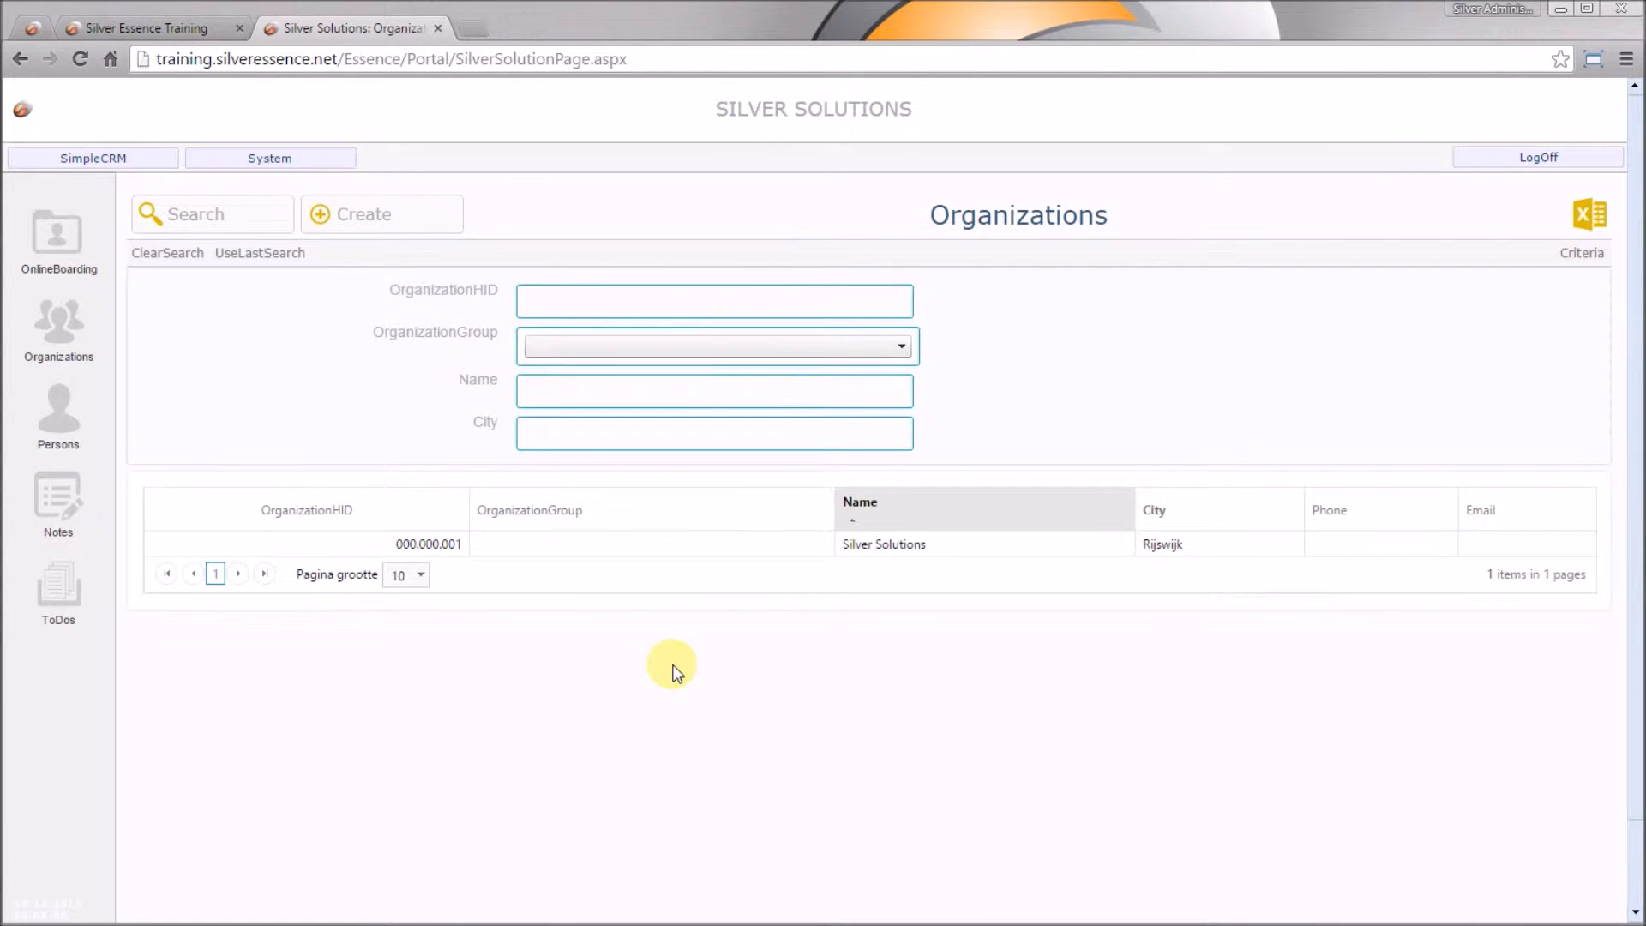
pyautogui.hotkey('alt', 'h')
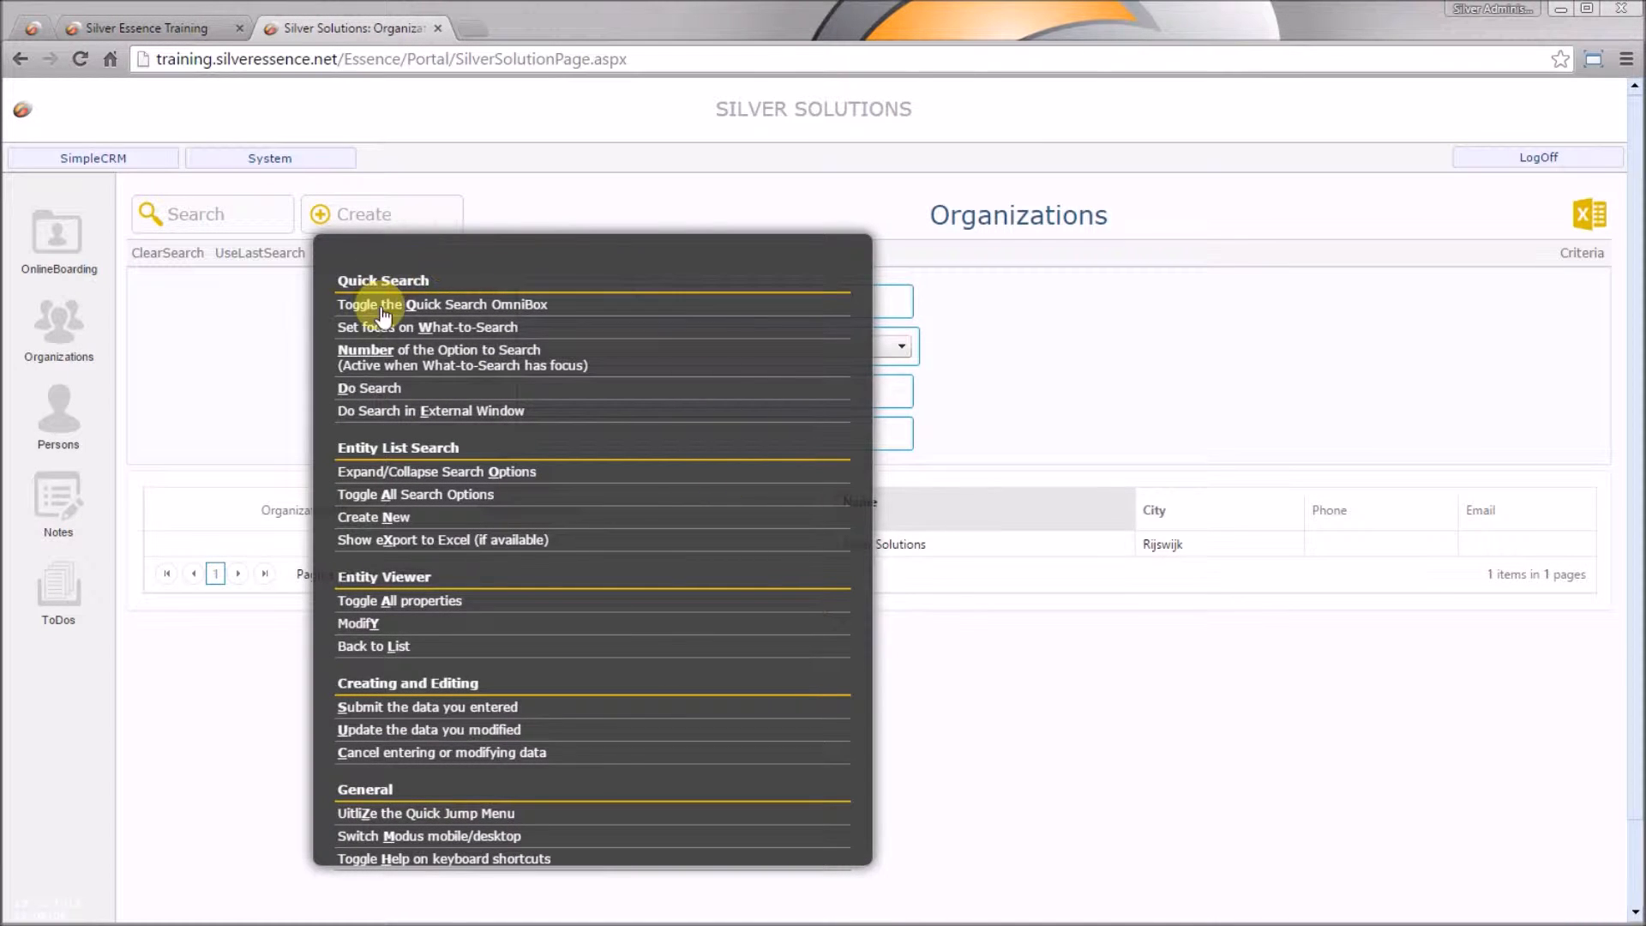
pyautogui.scroll(-1, 476, 729)
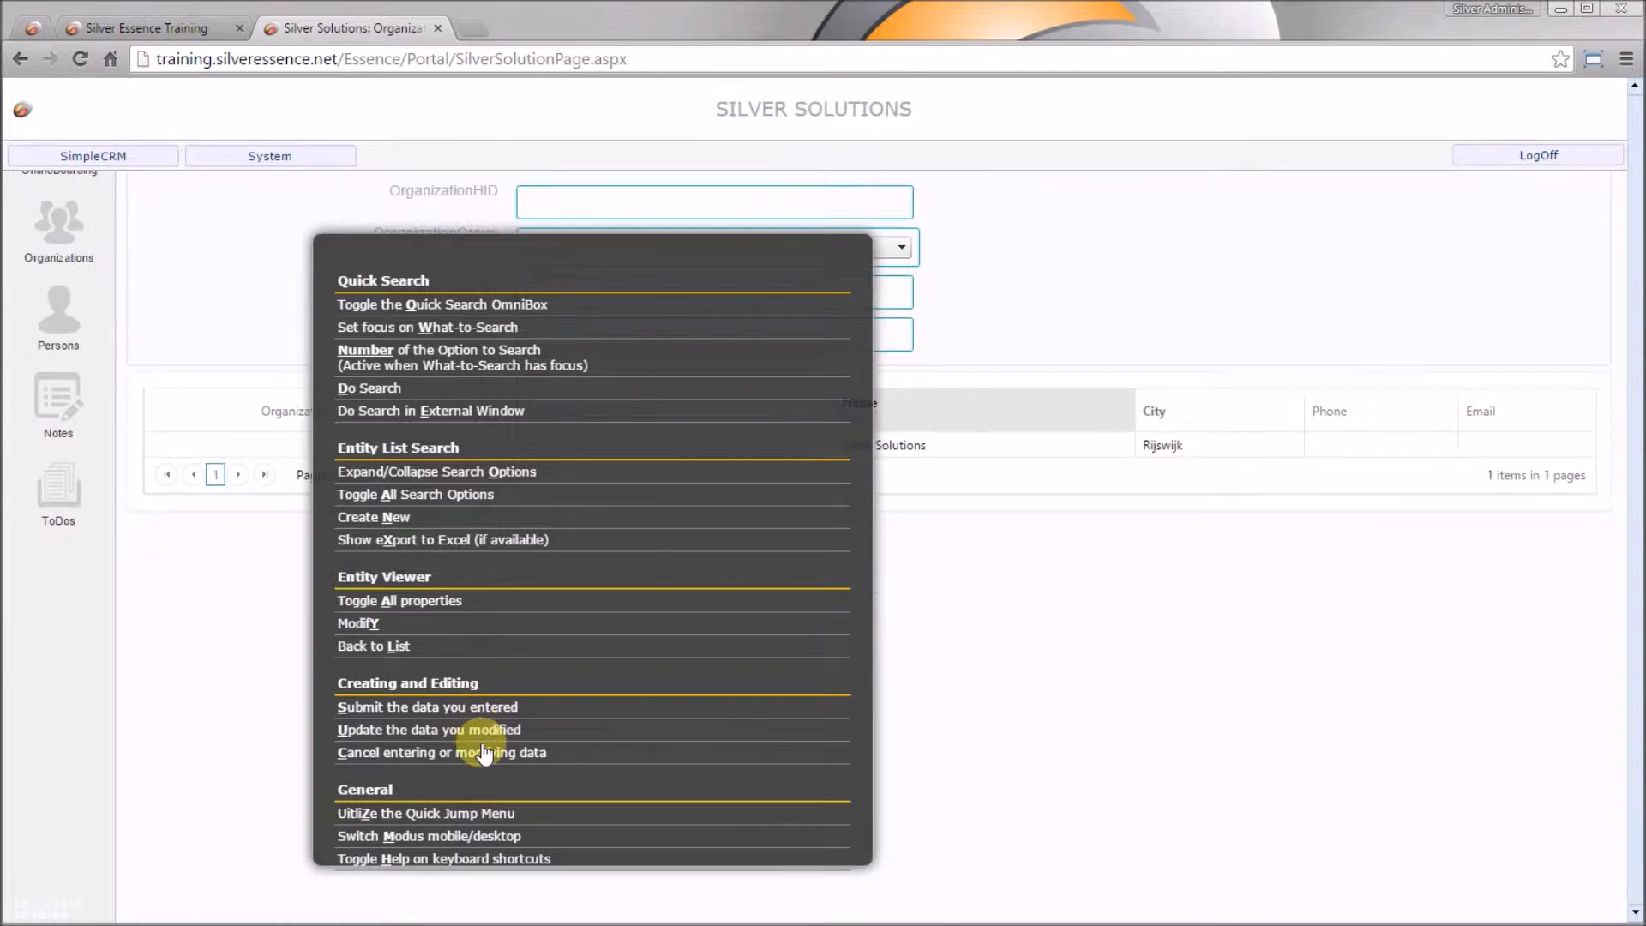
pyautogui.scroll(1, 493, 823)
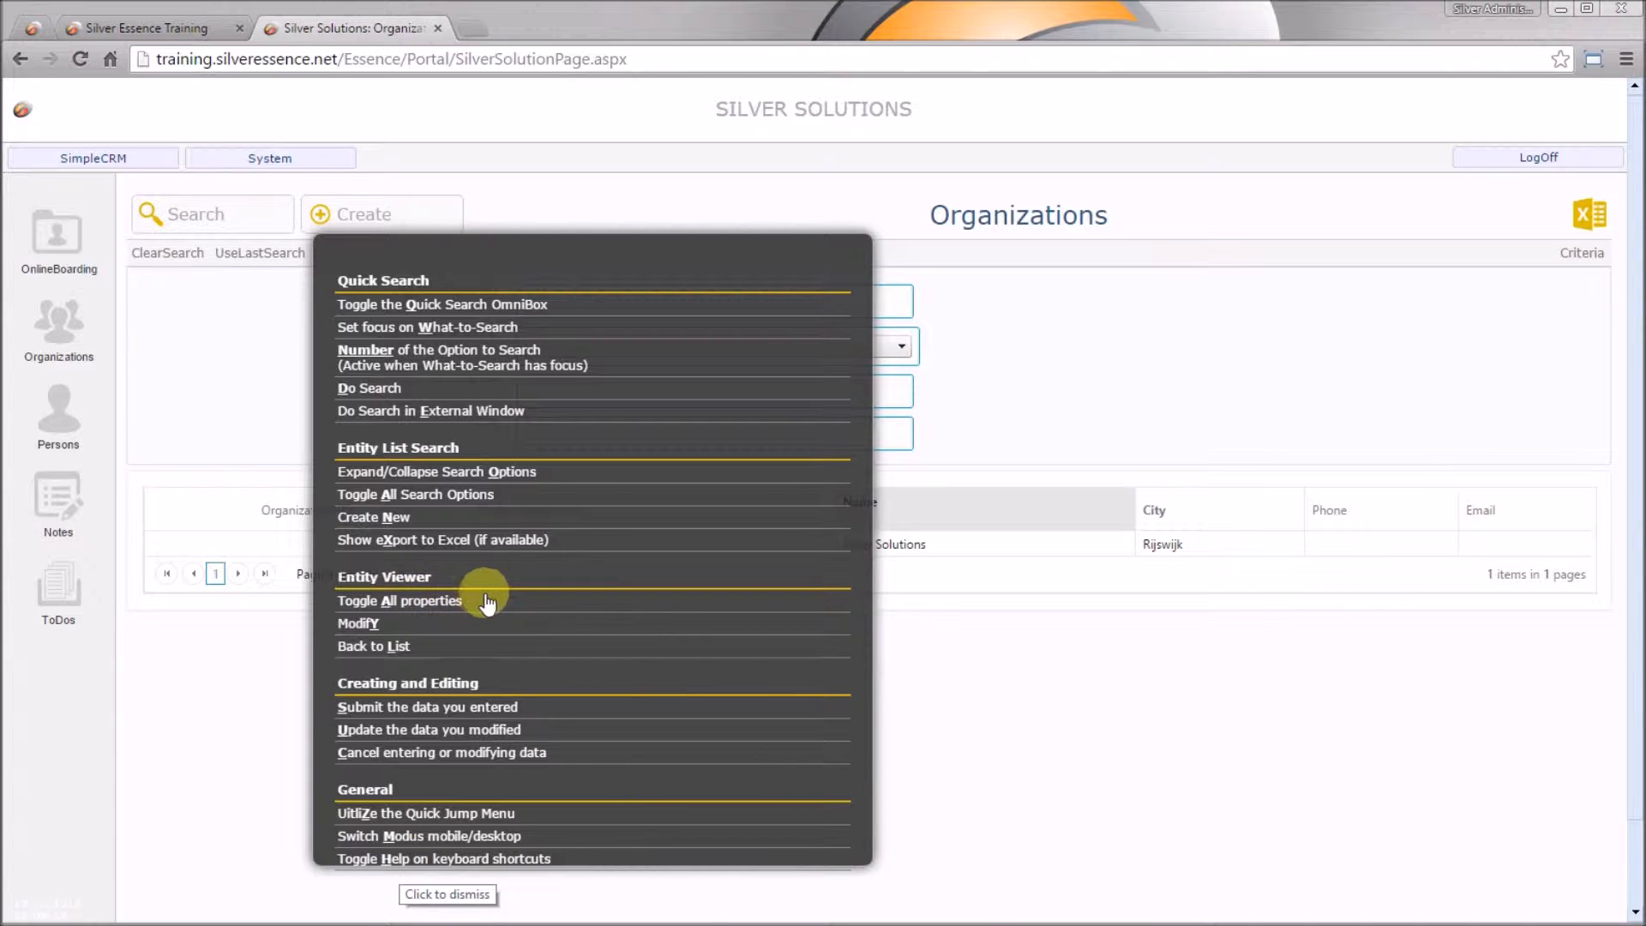
pyautogui.click(798, 265)
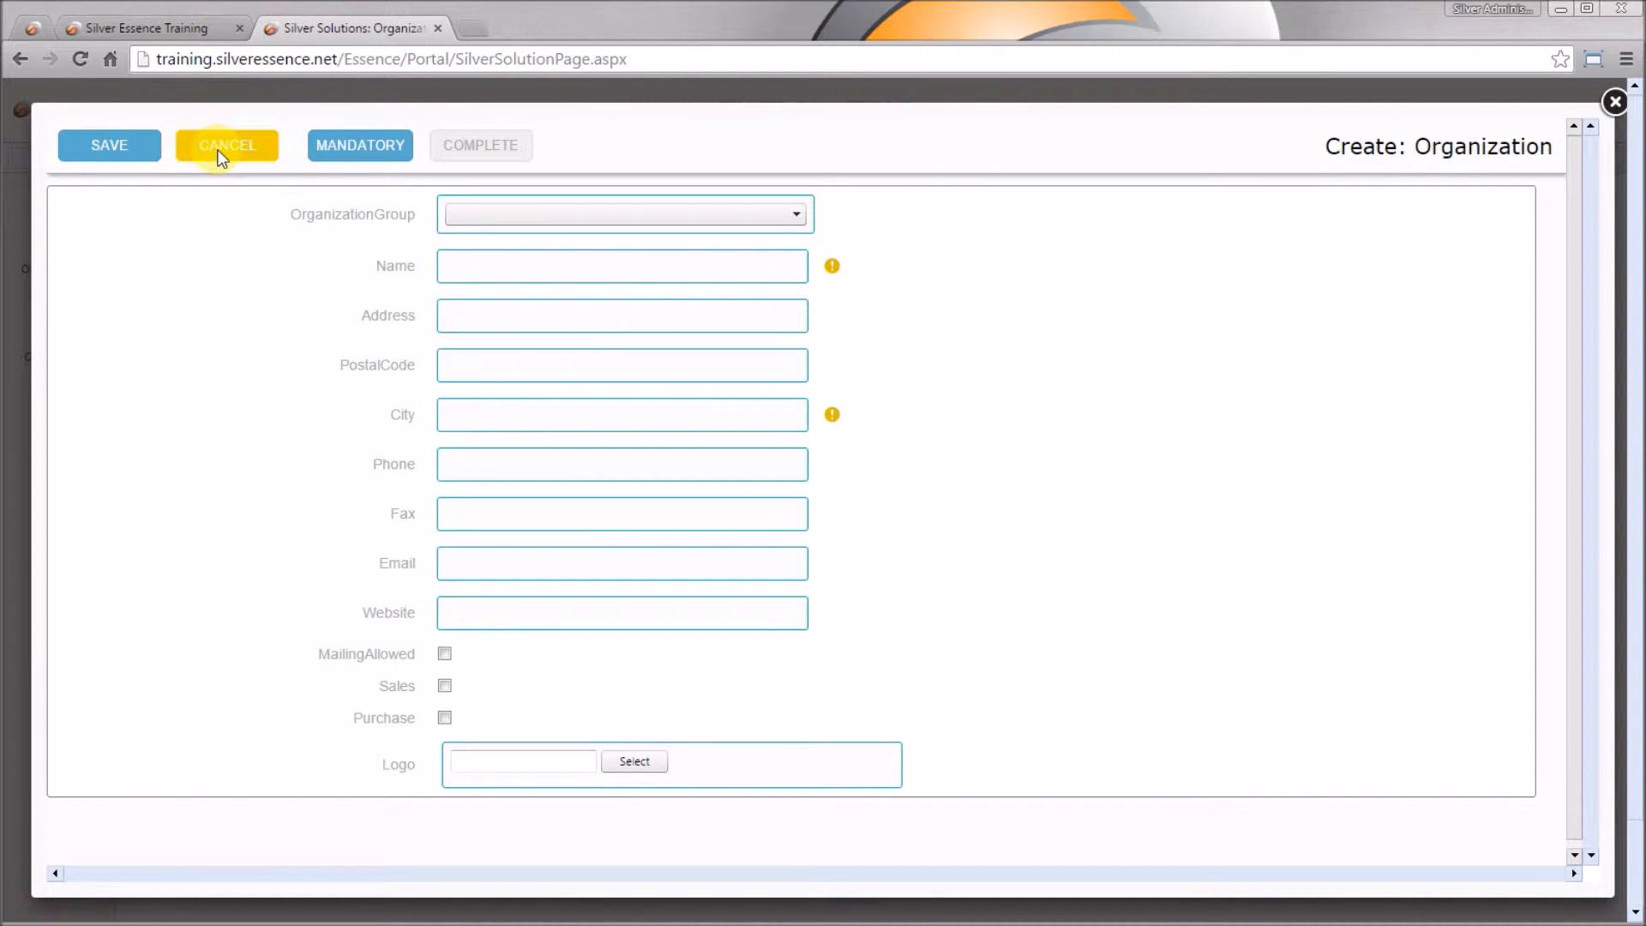
pyautogui.click(220, 151)
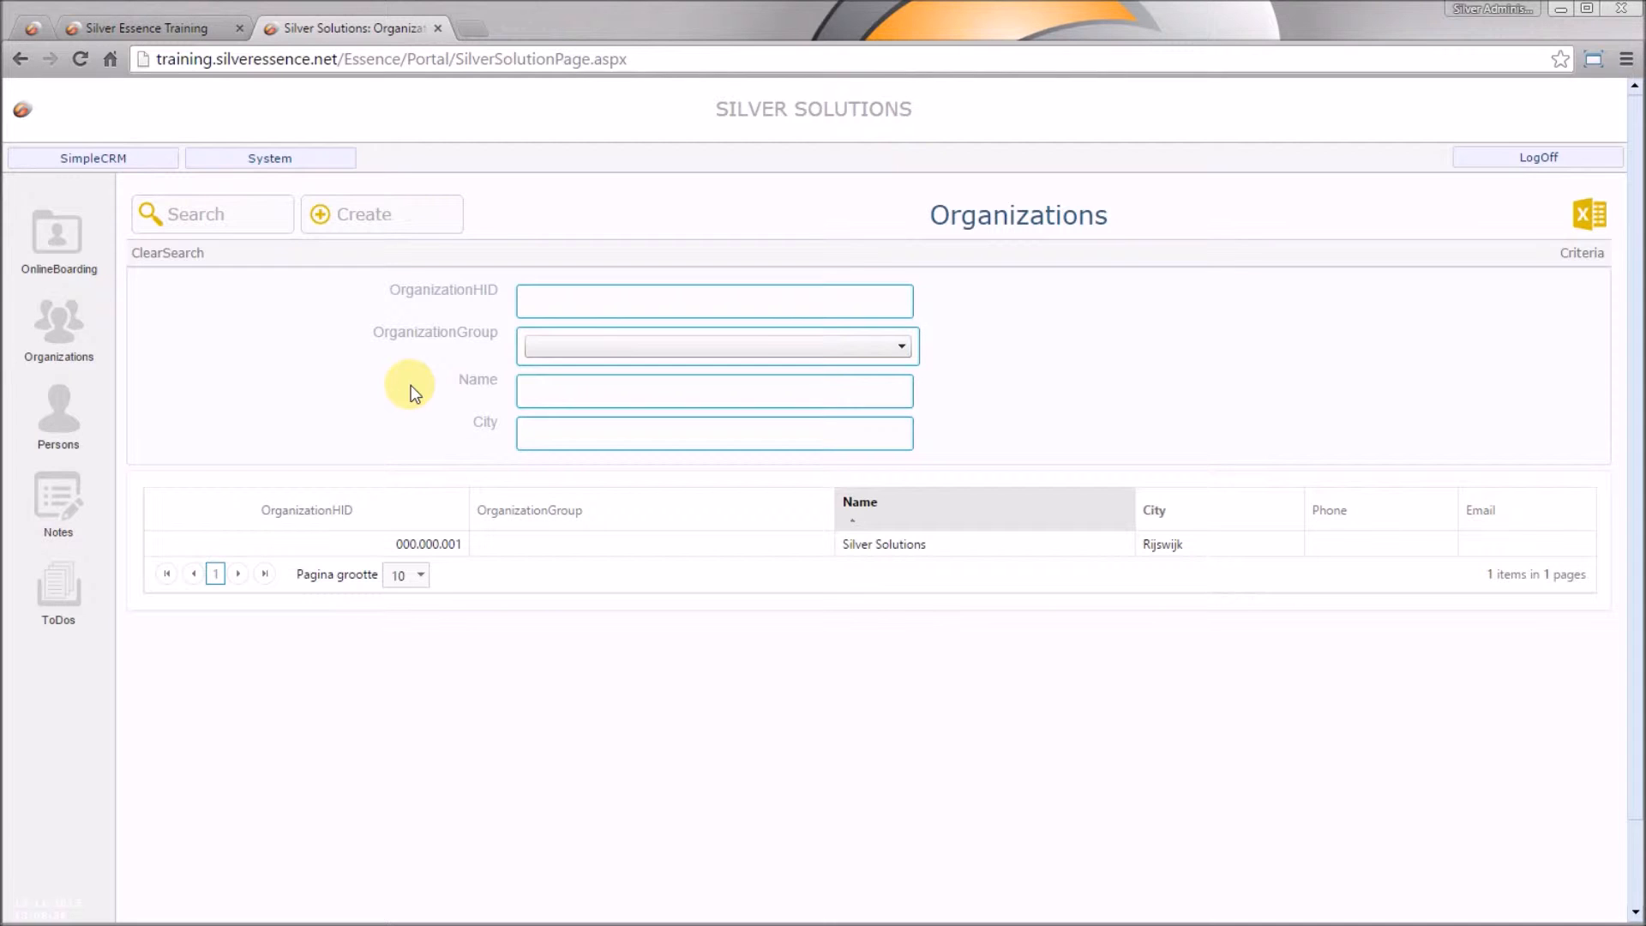
# Open the Full Editor and log in with the partner username and password.
pyautogui.click(326, 163)
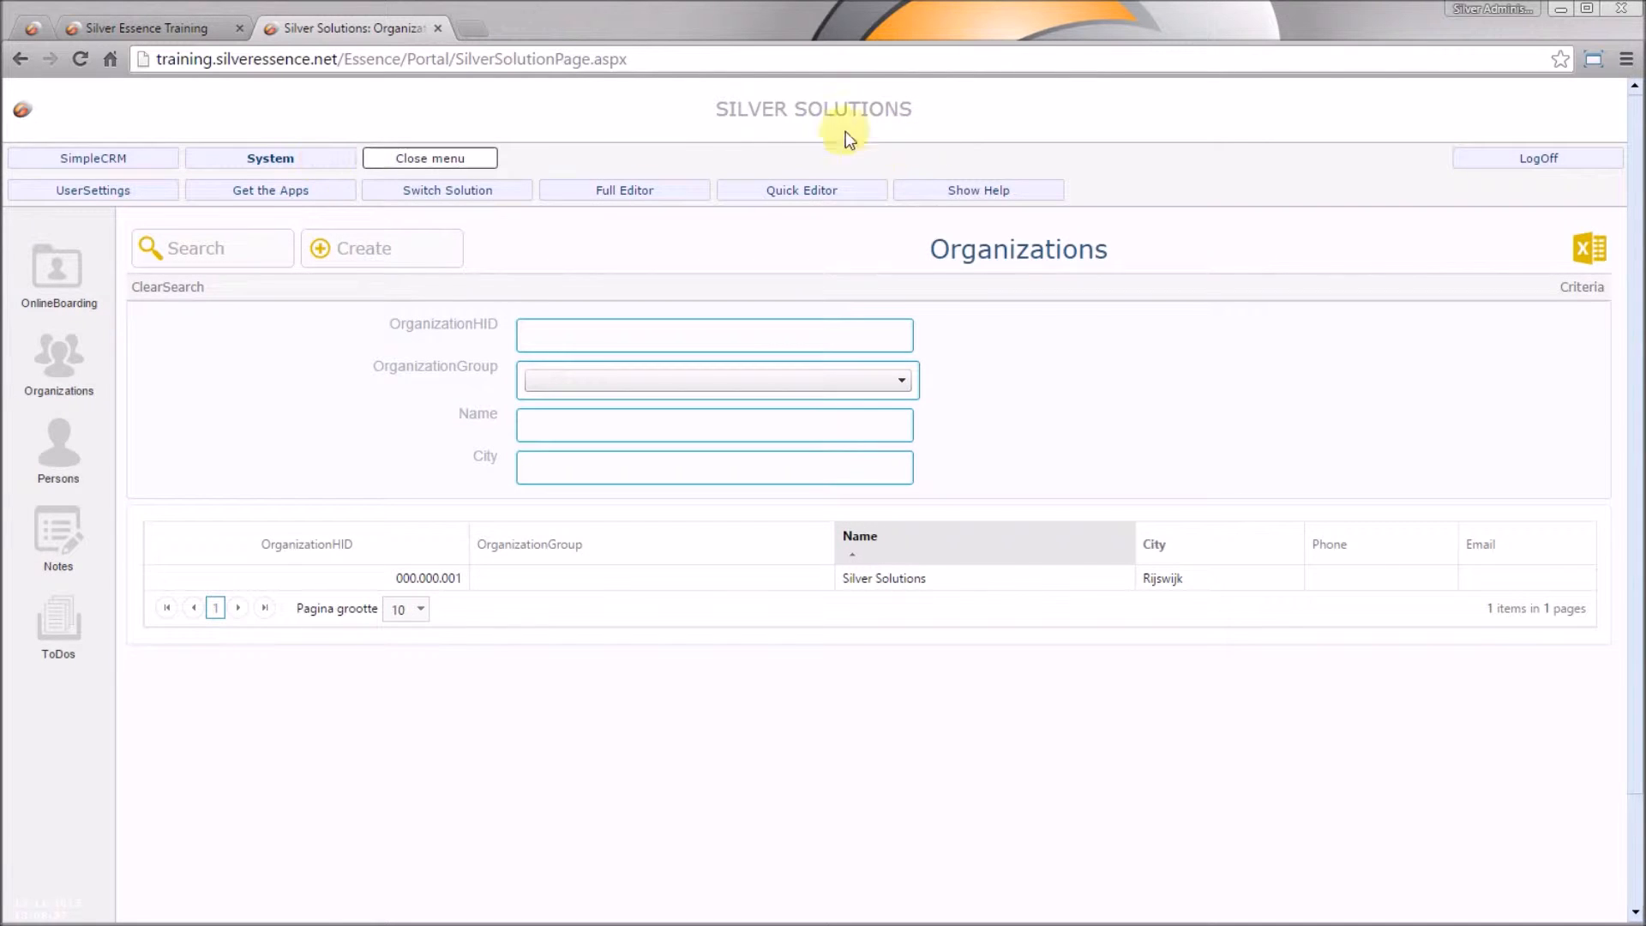
pyautogui.click(678, 202)
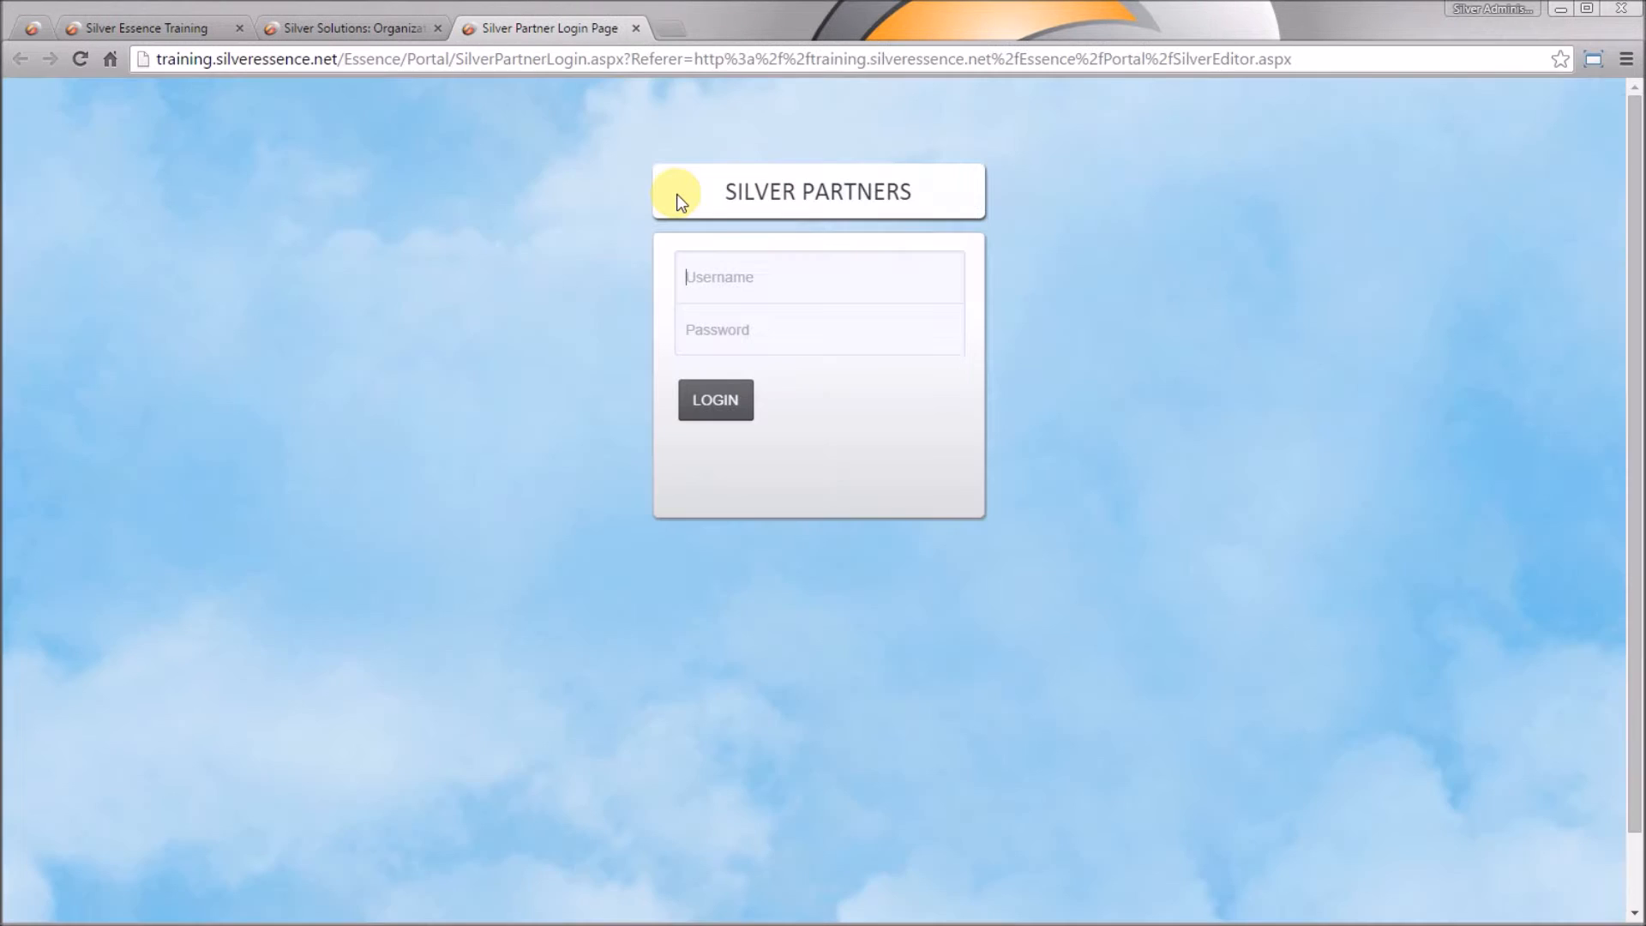
pyautogui.write('OnlineBoarding')
pyautogui.press('Tab')
pyautogui.write('*********')
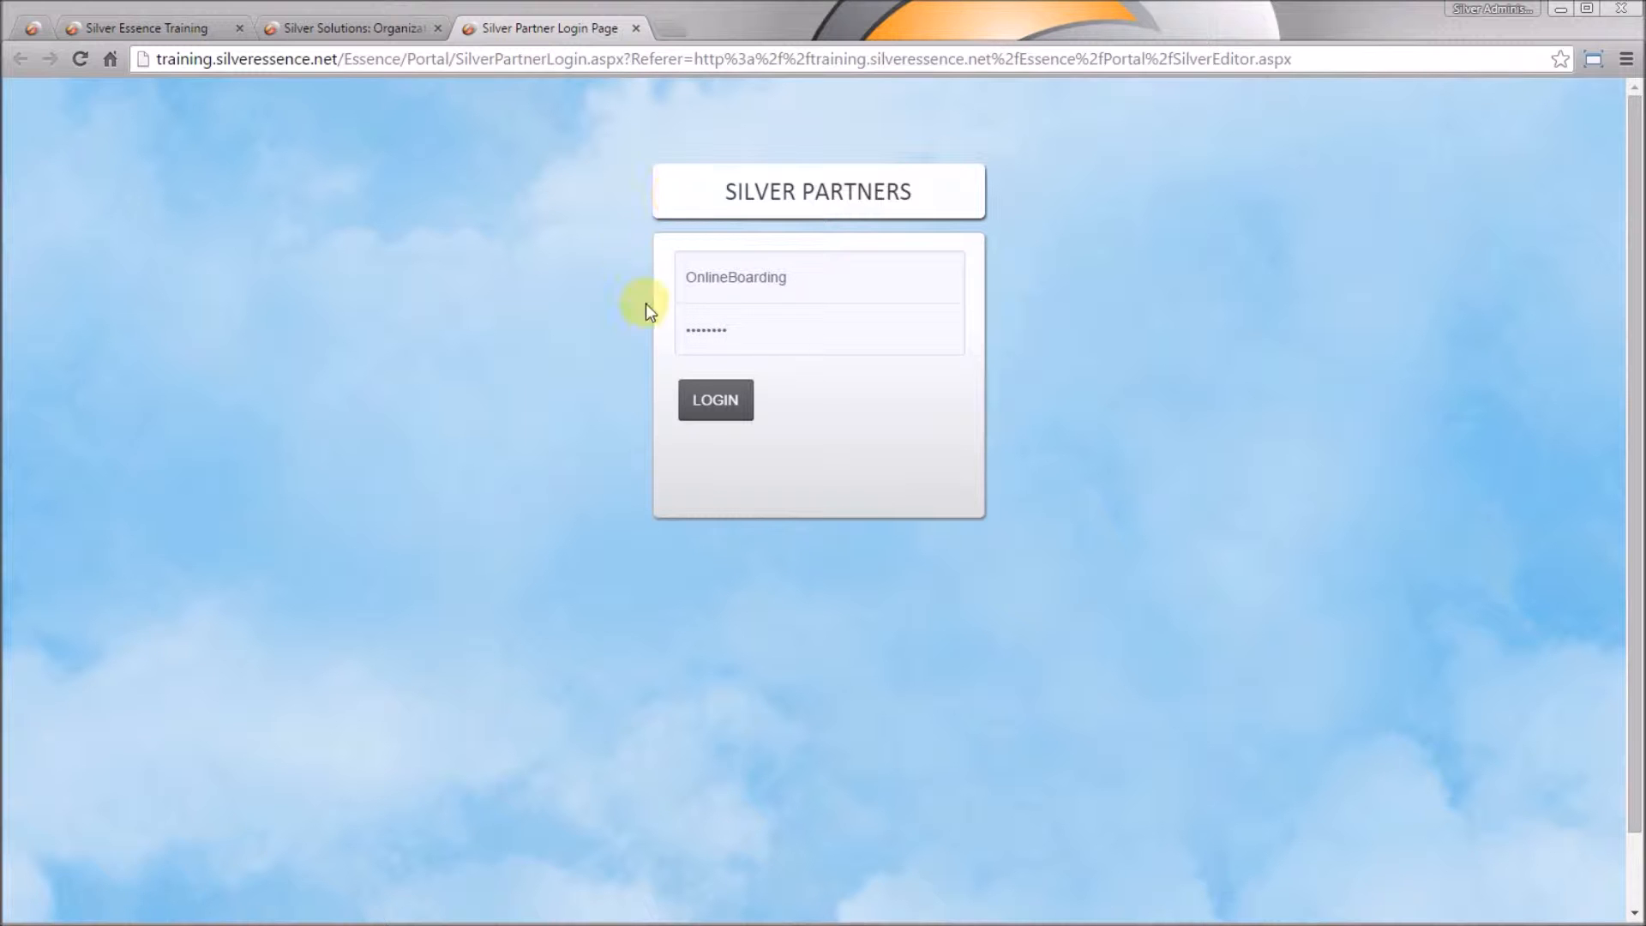
pyautogui.click(727, 399)
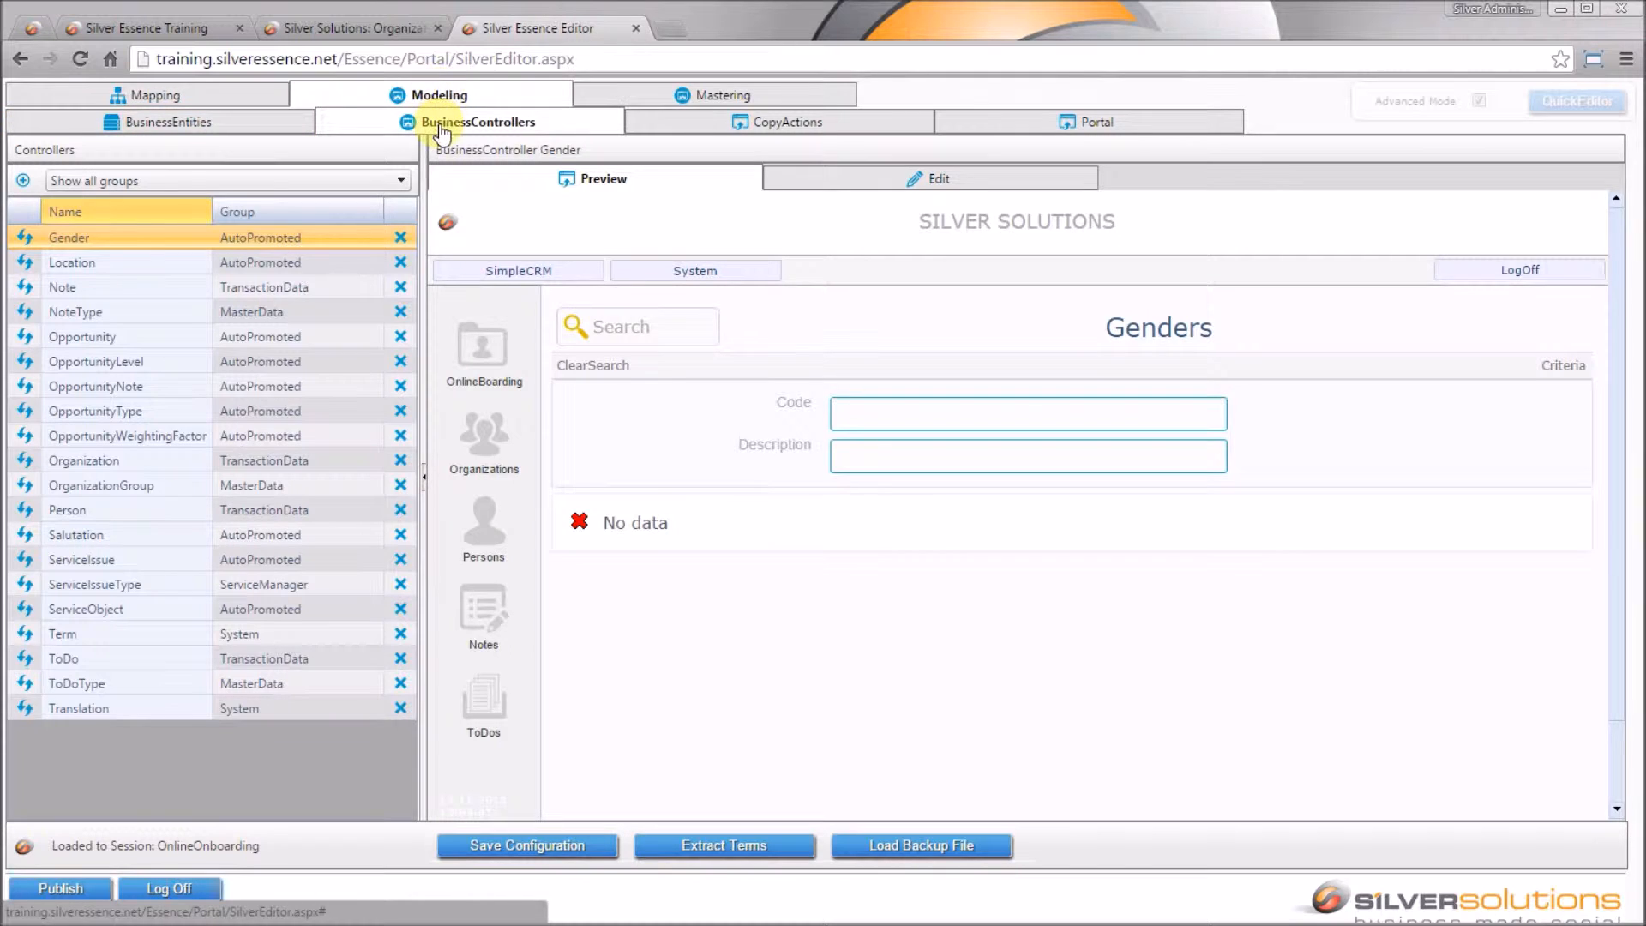
# Open the portal's IndexButtons settings and compare them with the index buttons on the solution page.
pyautogui.click(744, 125)
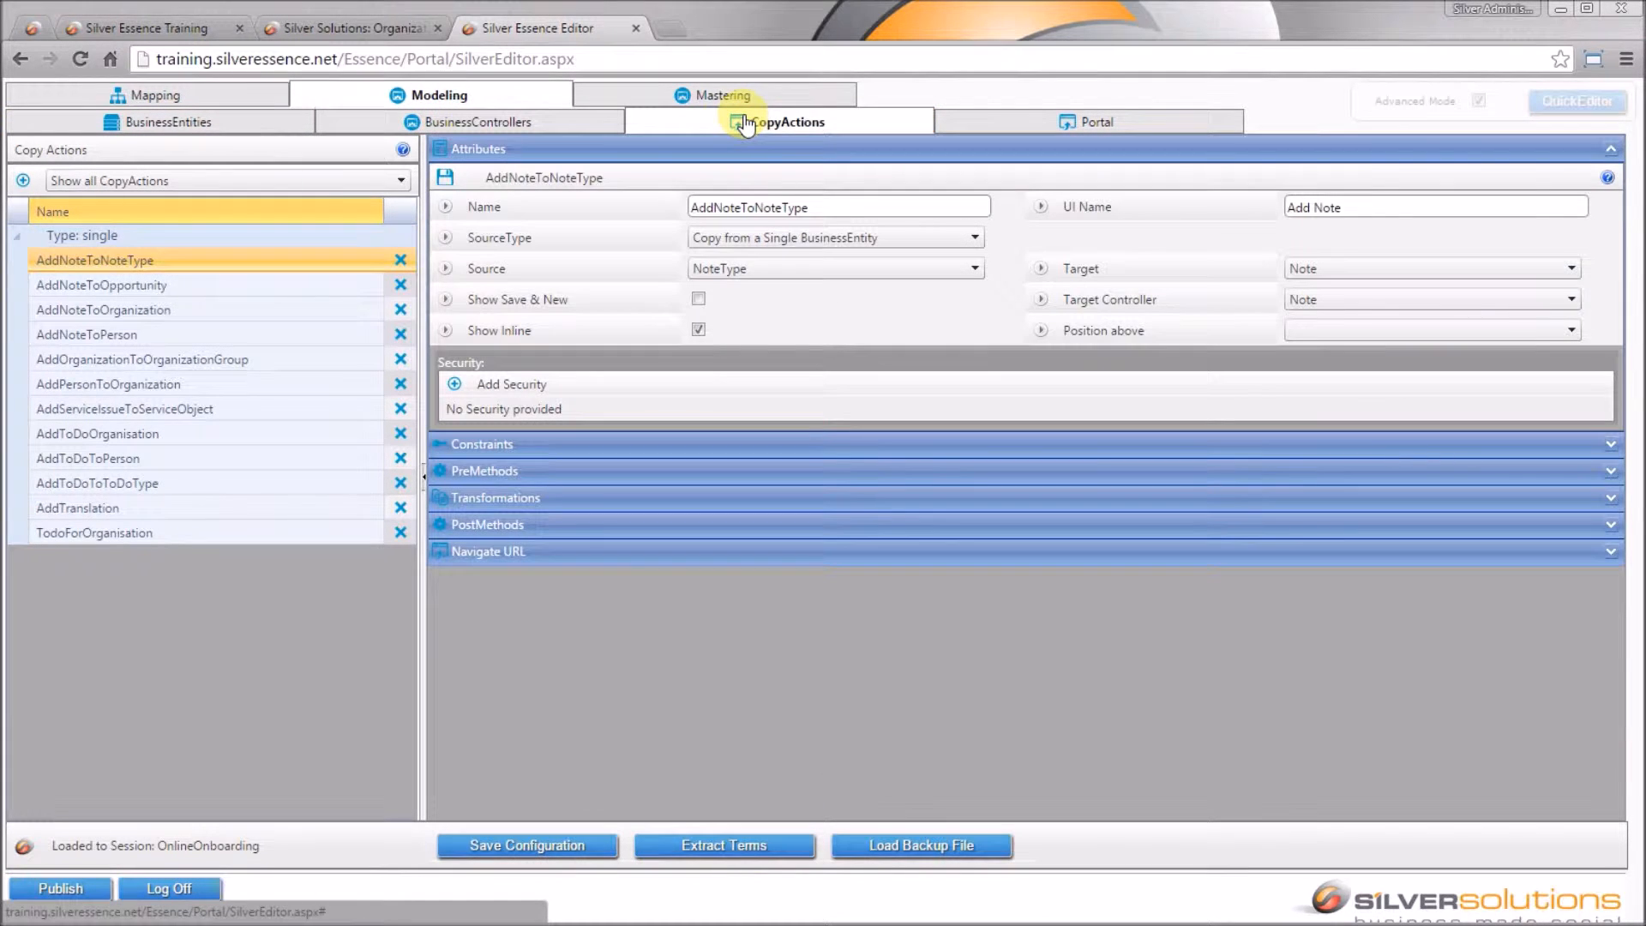
pyautogui.click(1025, 128)
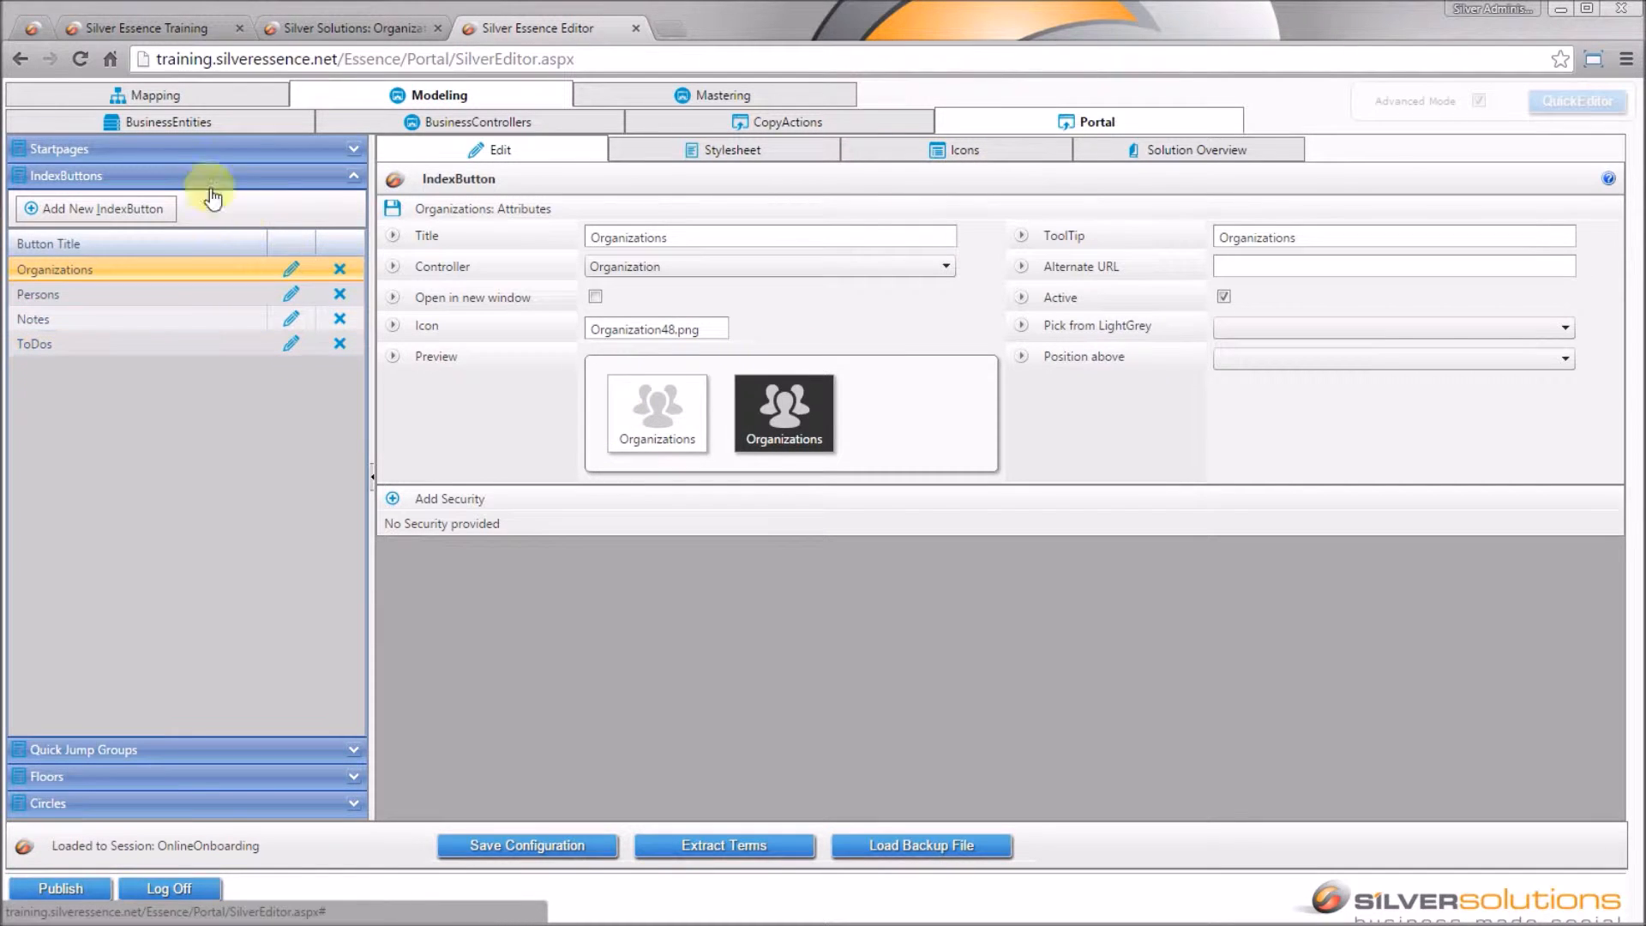
pyautogui.click(137, 375)
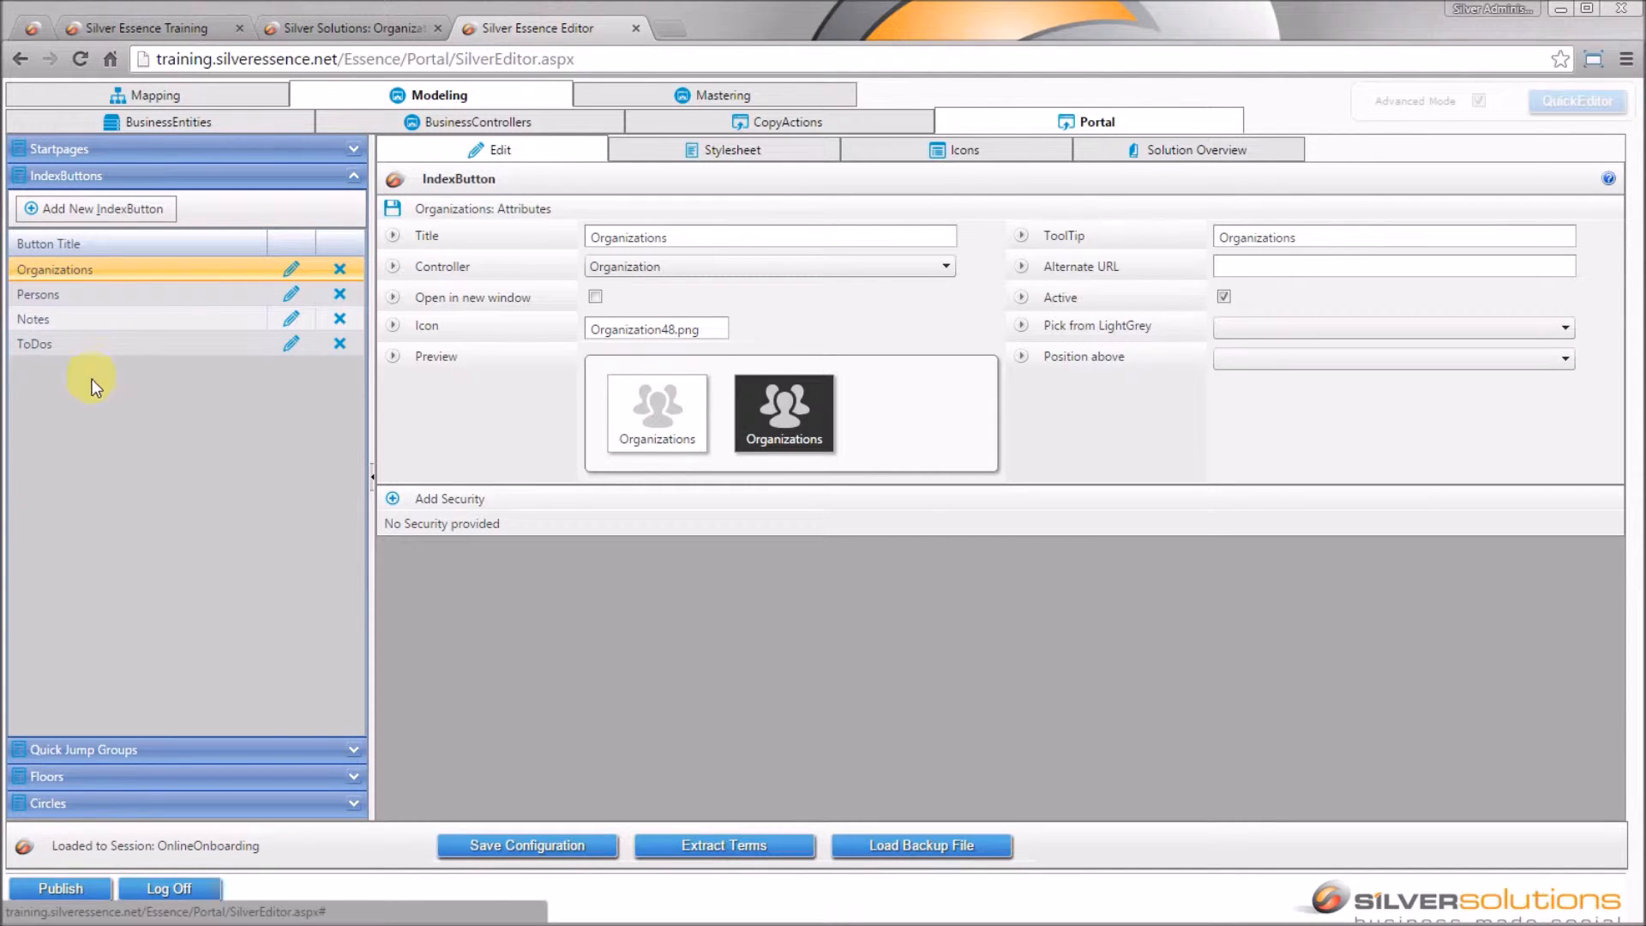
pyautogui.click(345, 28)
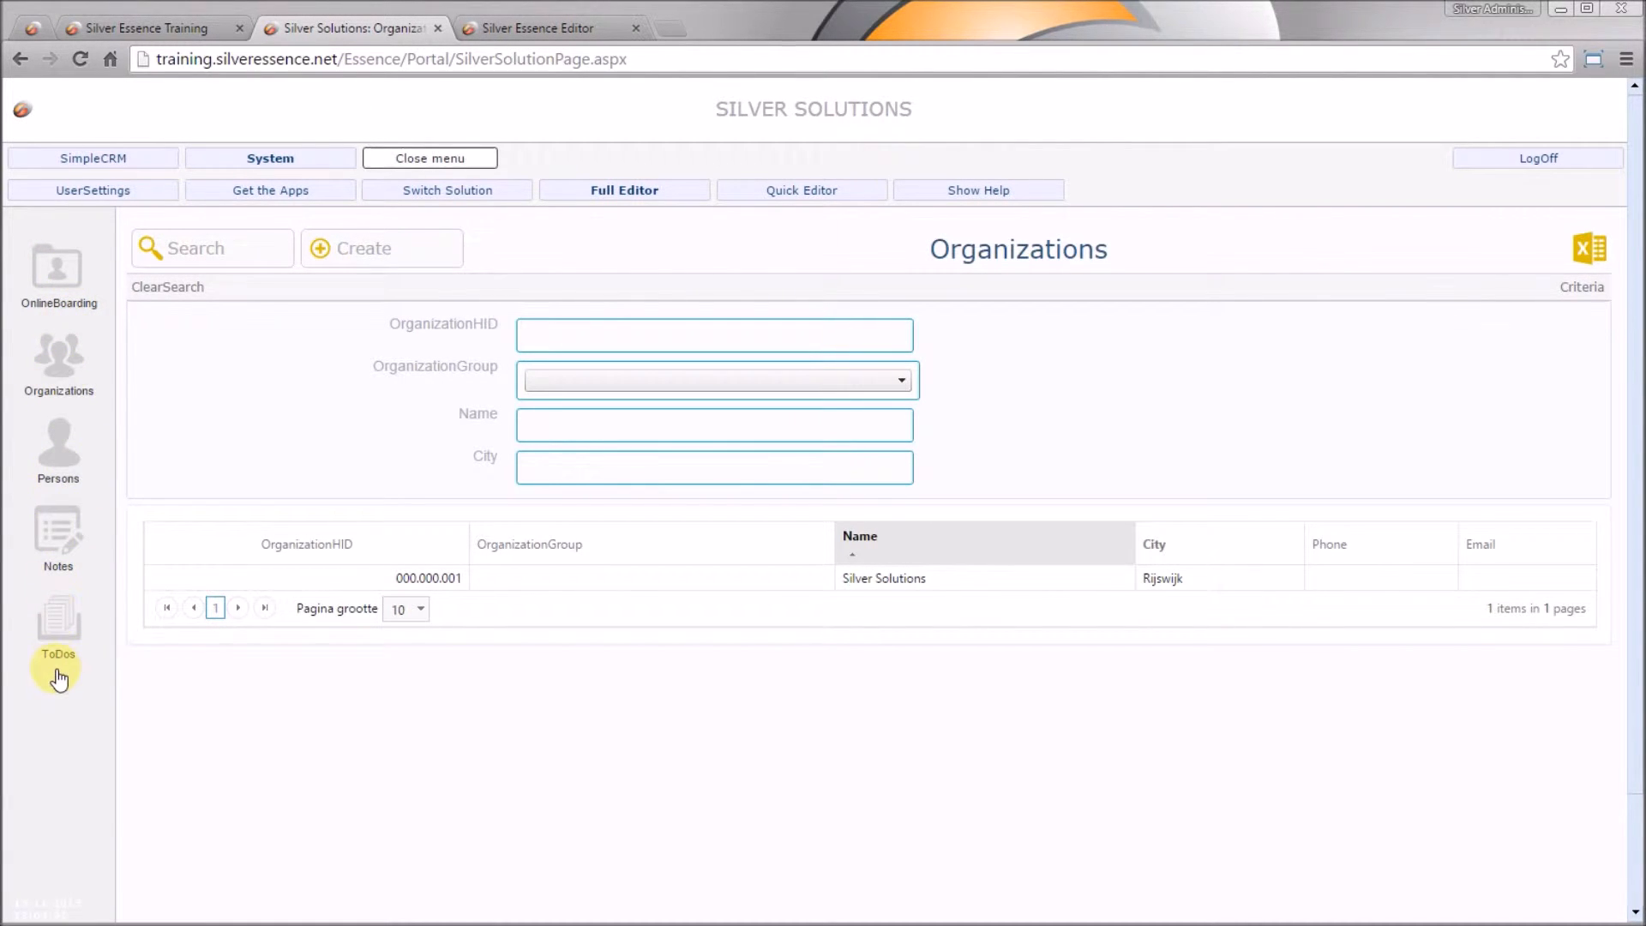
pyautogui.click(397, 156)
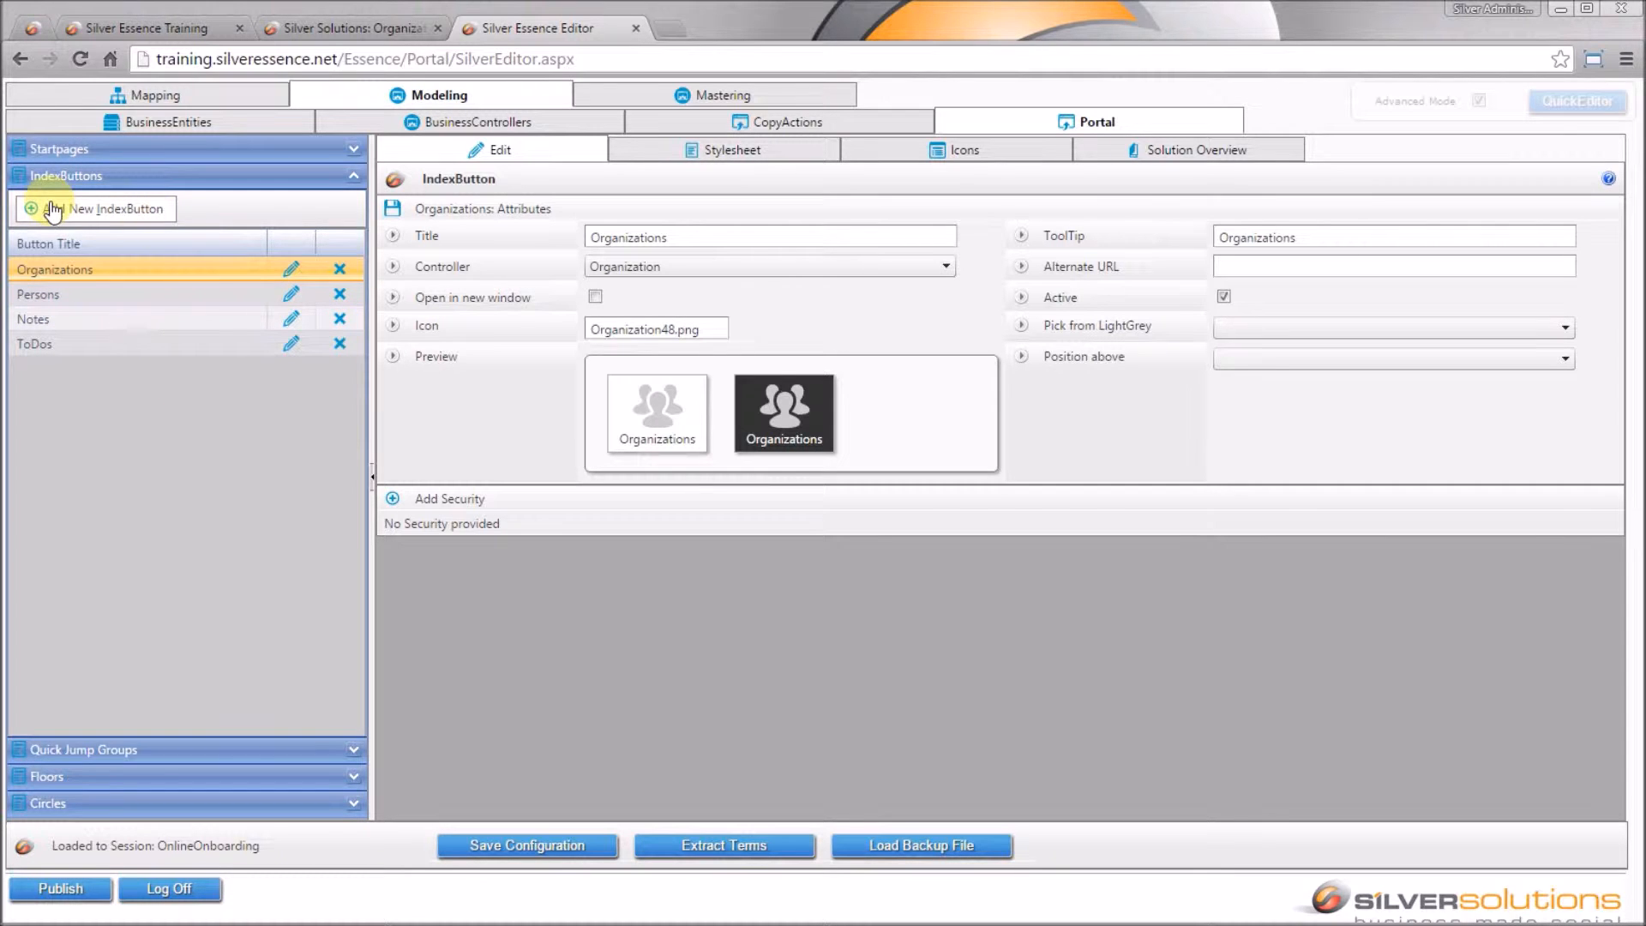
# Add a new index button with ServiceIssues as both its title and its tooltip.
pyautogui.click(99, 208)
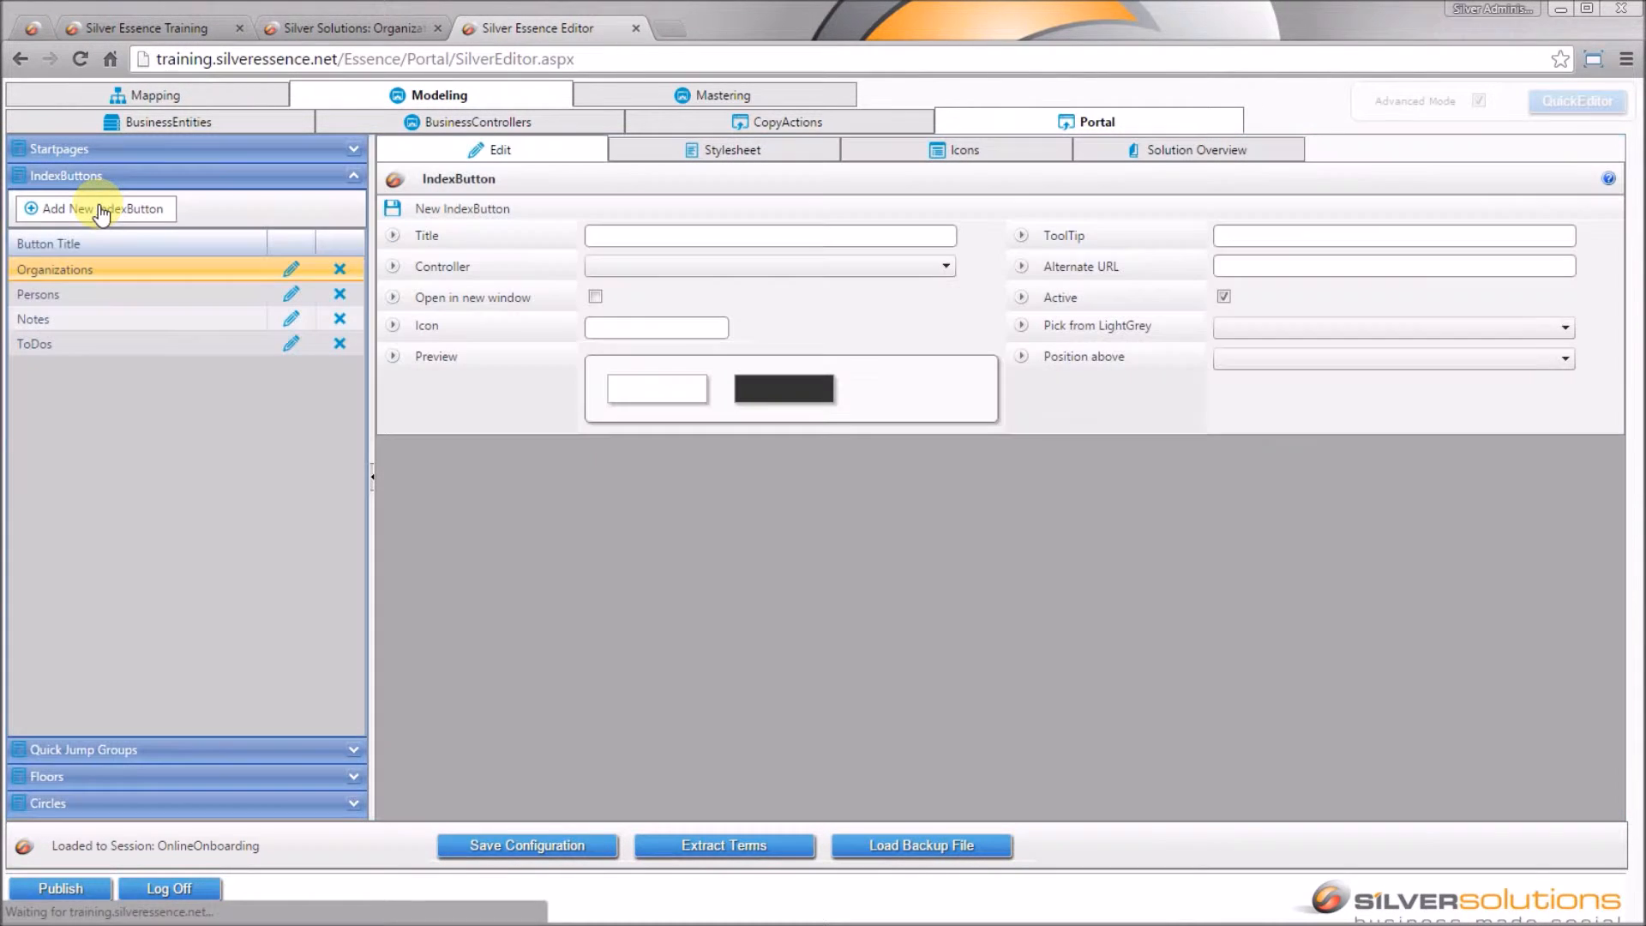
pyautogui.click(711, 229)
pyautogui.write('Servi')
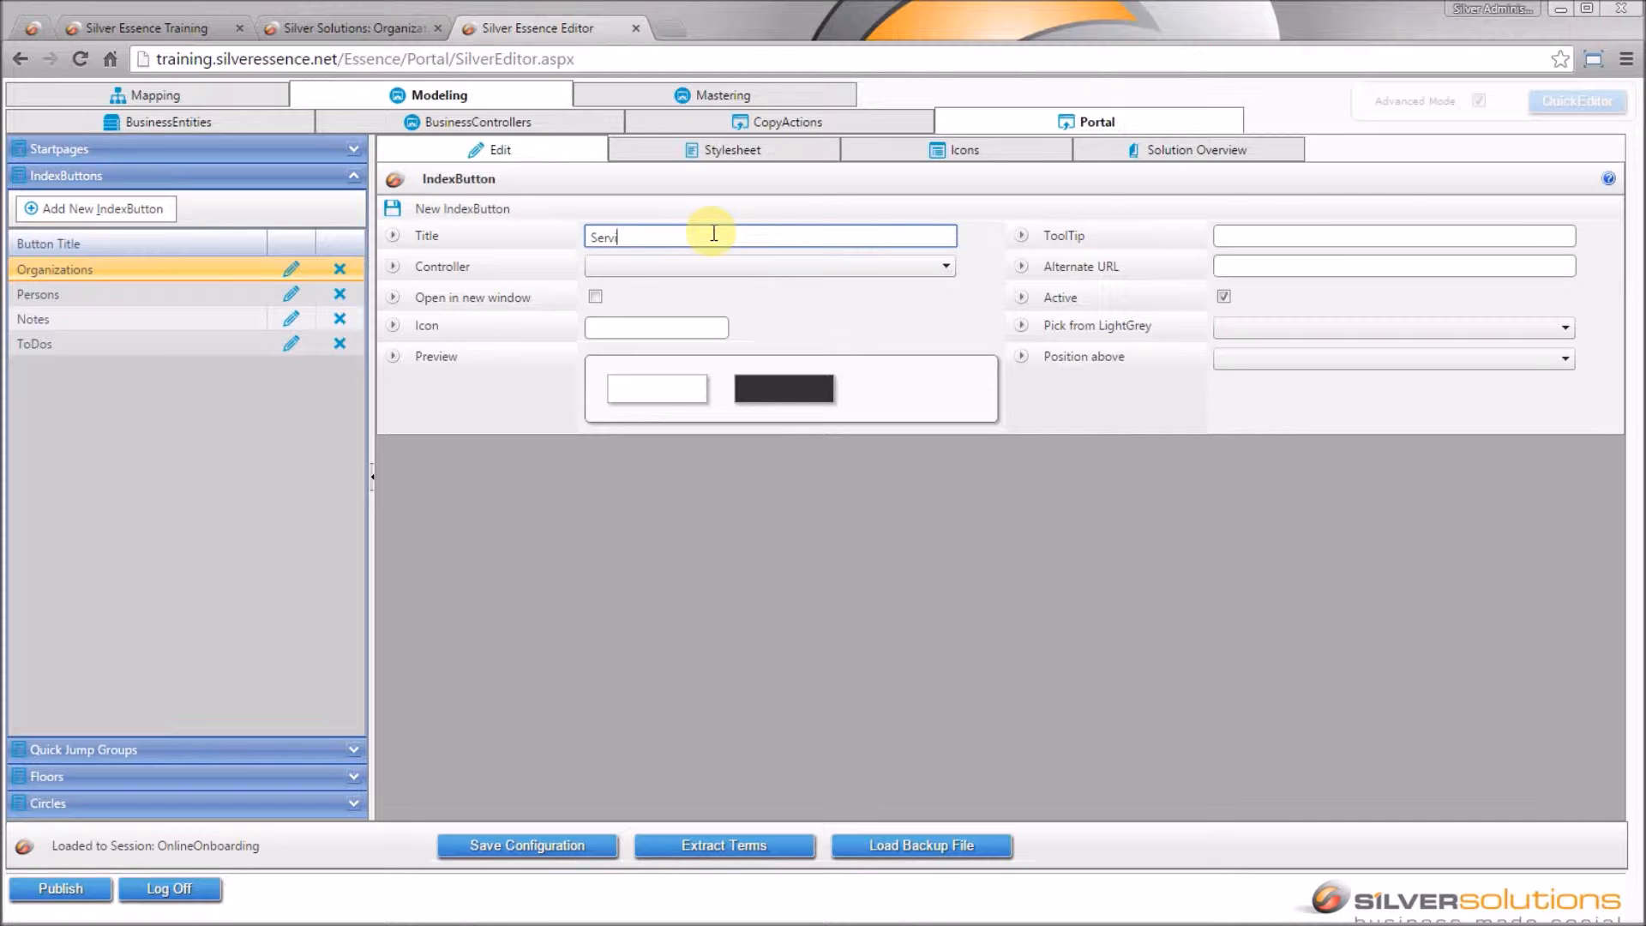
pyautogui.write('ceIssues')
pyautogui.press('Tab')
pyautogui.write('ServiceI')
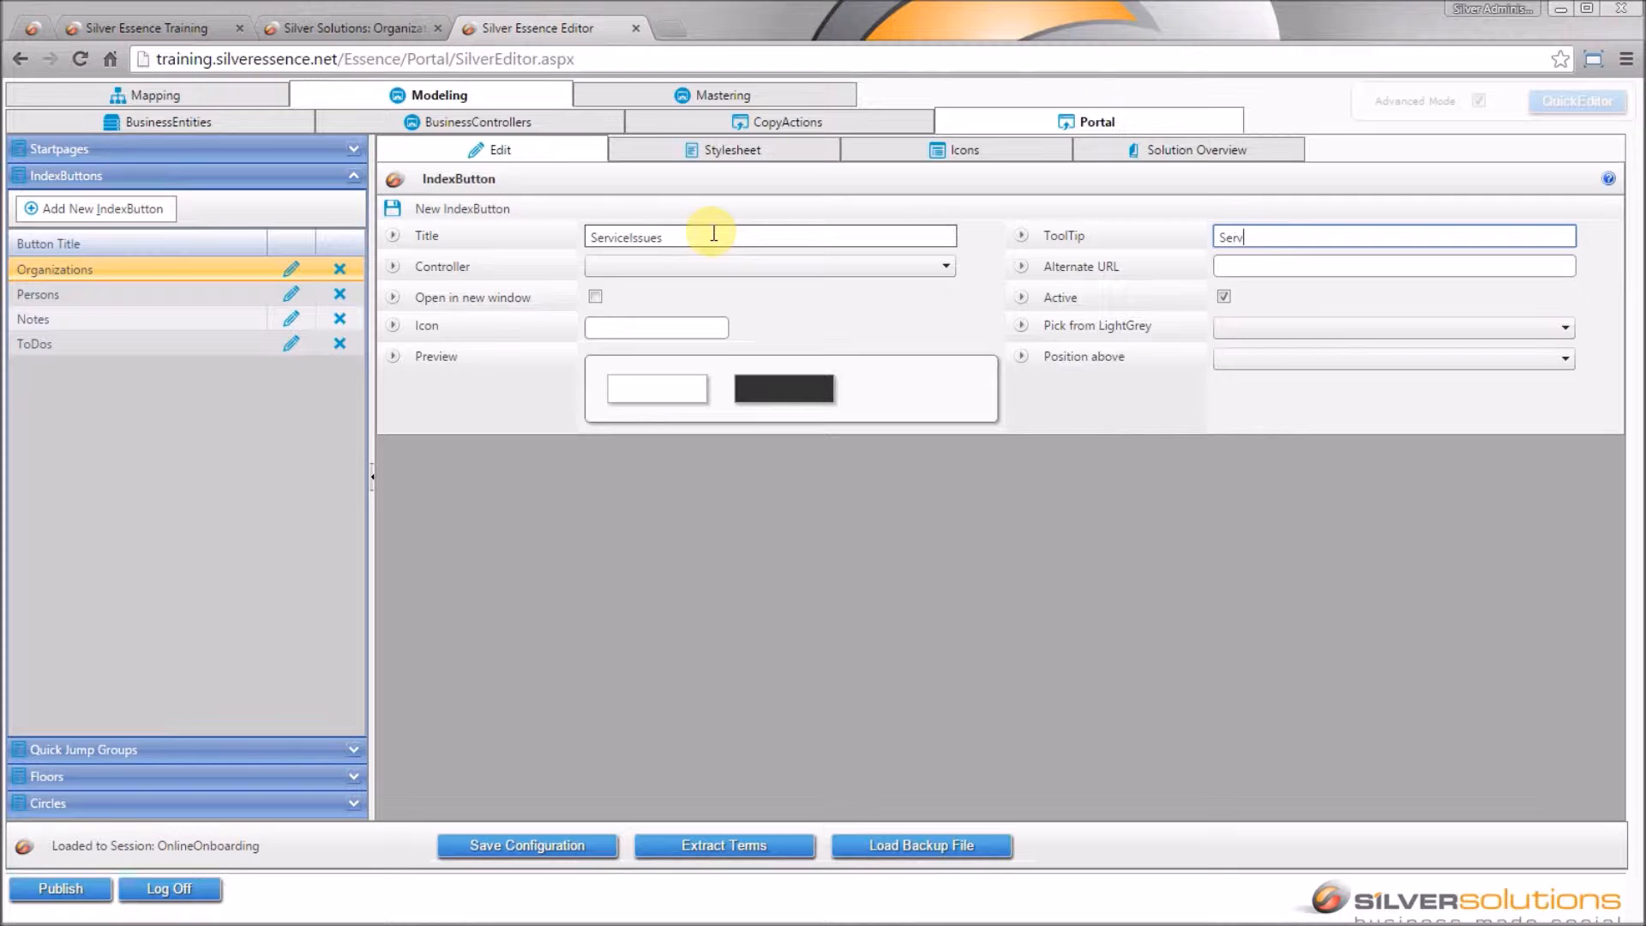
pyautogui.write('ssues')
# Assign the ServiceIssue controller to the button, opening in a new window, and give it the Tools48.png icon.
pyautogui.click(947, 266)
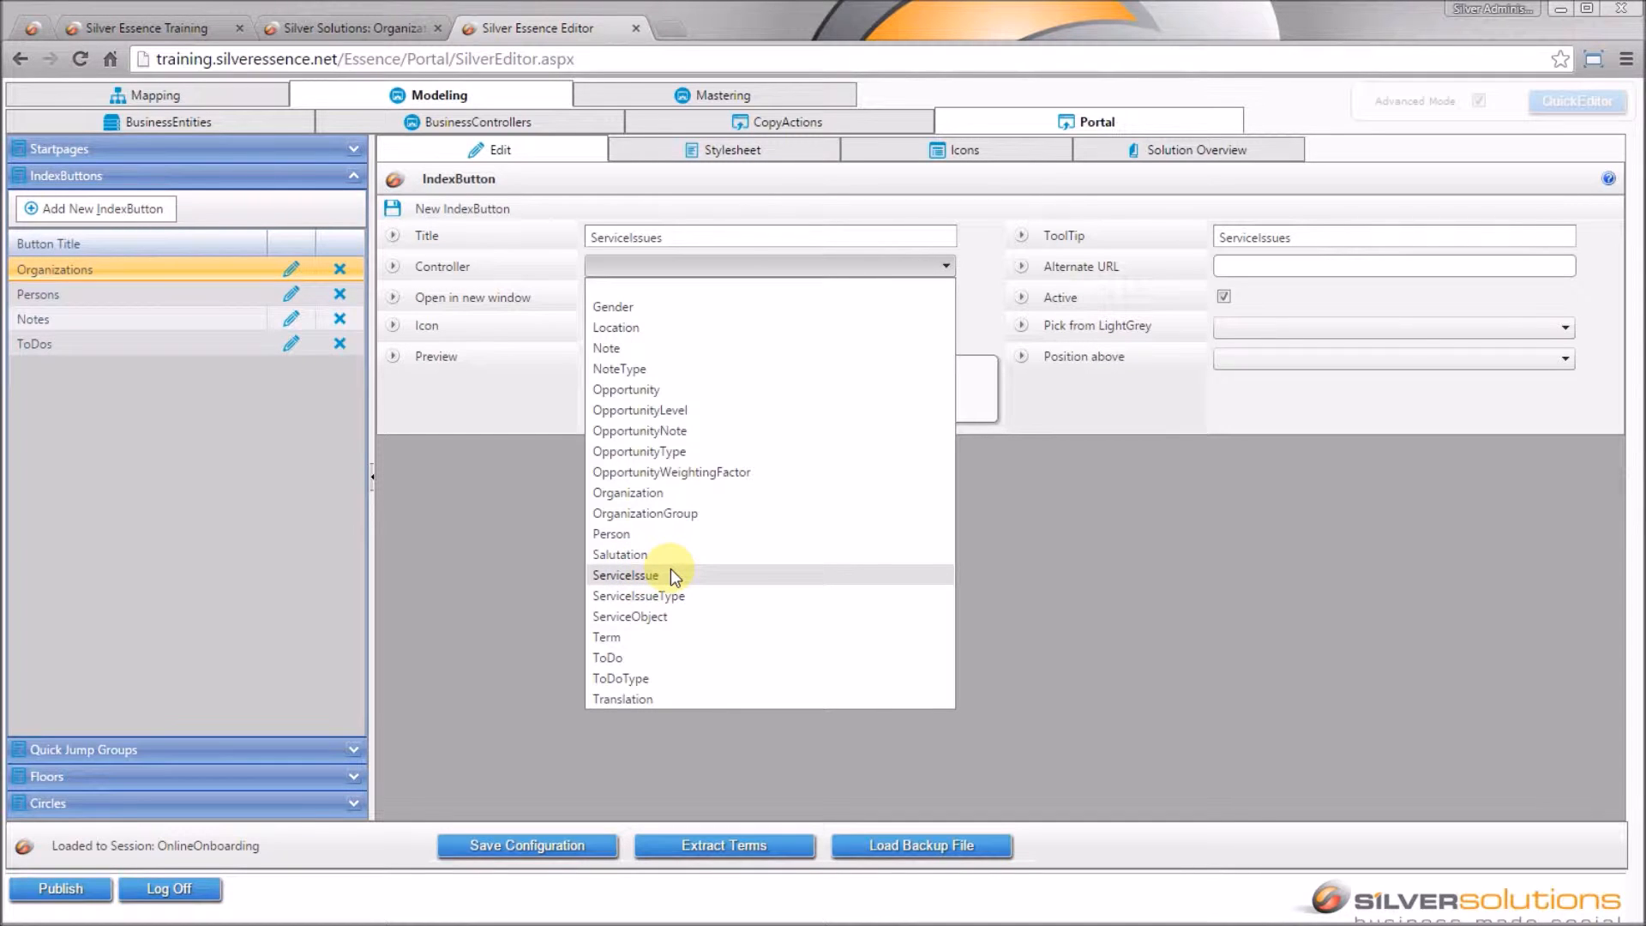
pyautogui.click(672, 573)
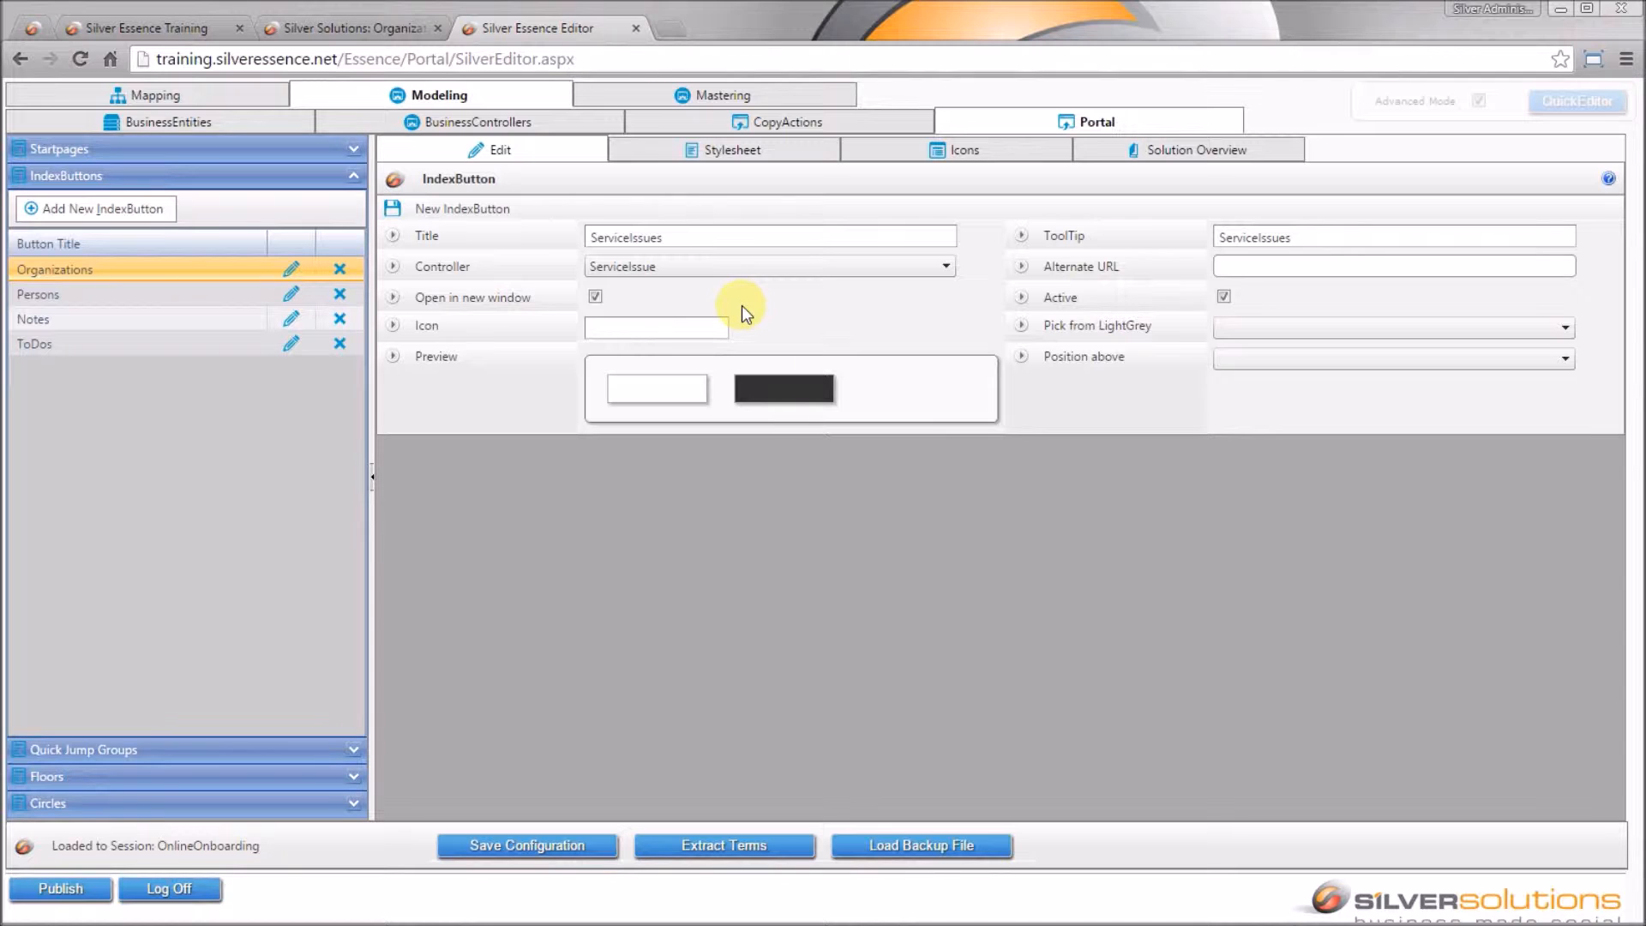
pyautogui.click(1271, 326)
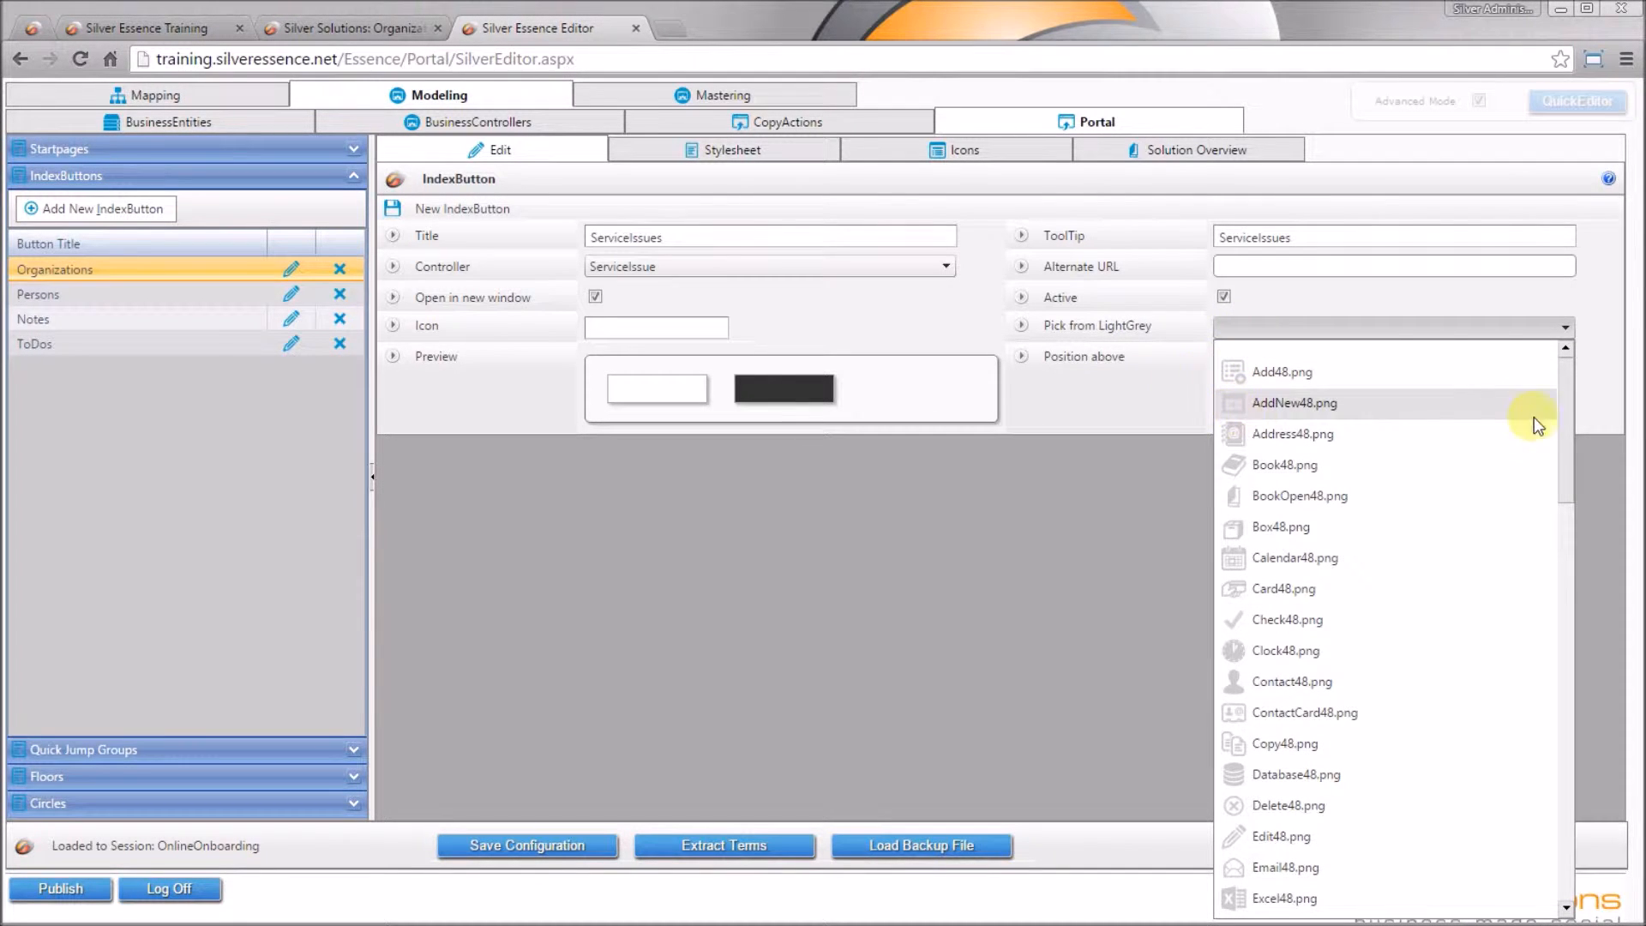
pyautogui.scroll(-3, 1571, 386)
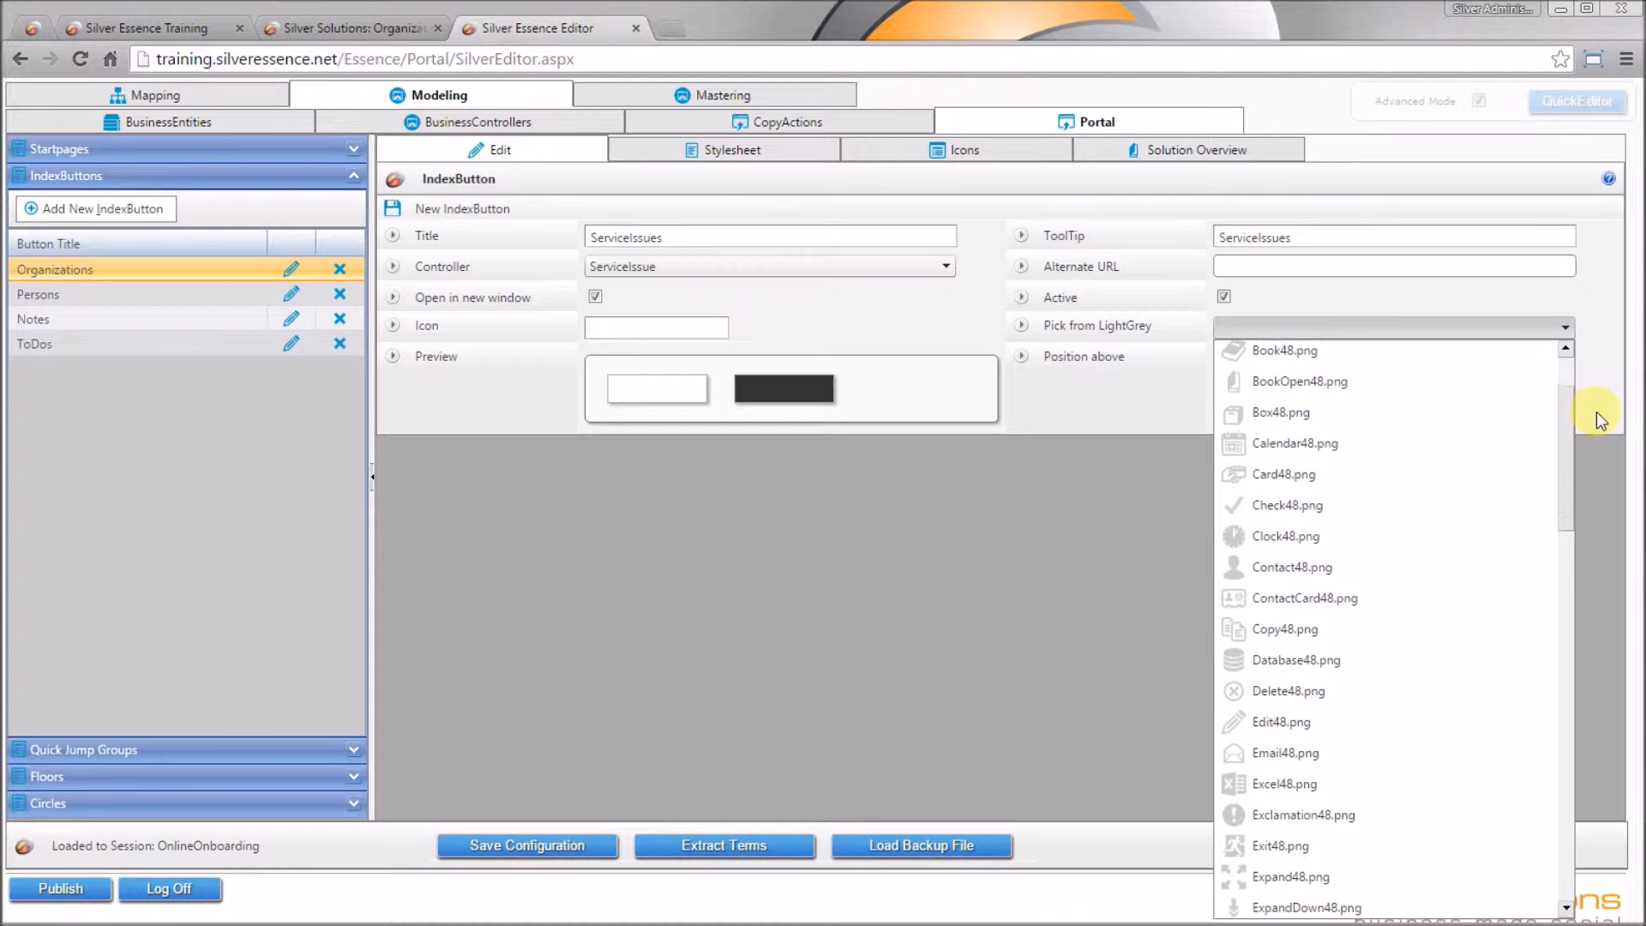
pyautogui.moveTo(1598, 415); pyautogui.dragTo(1558, 797)
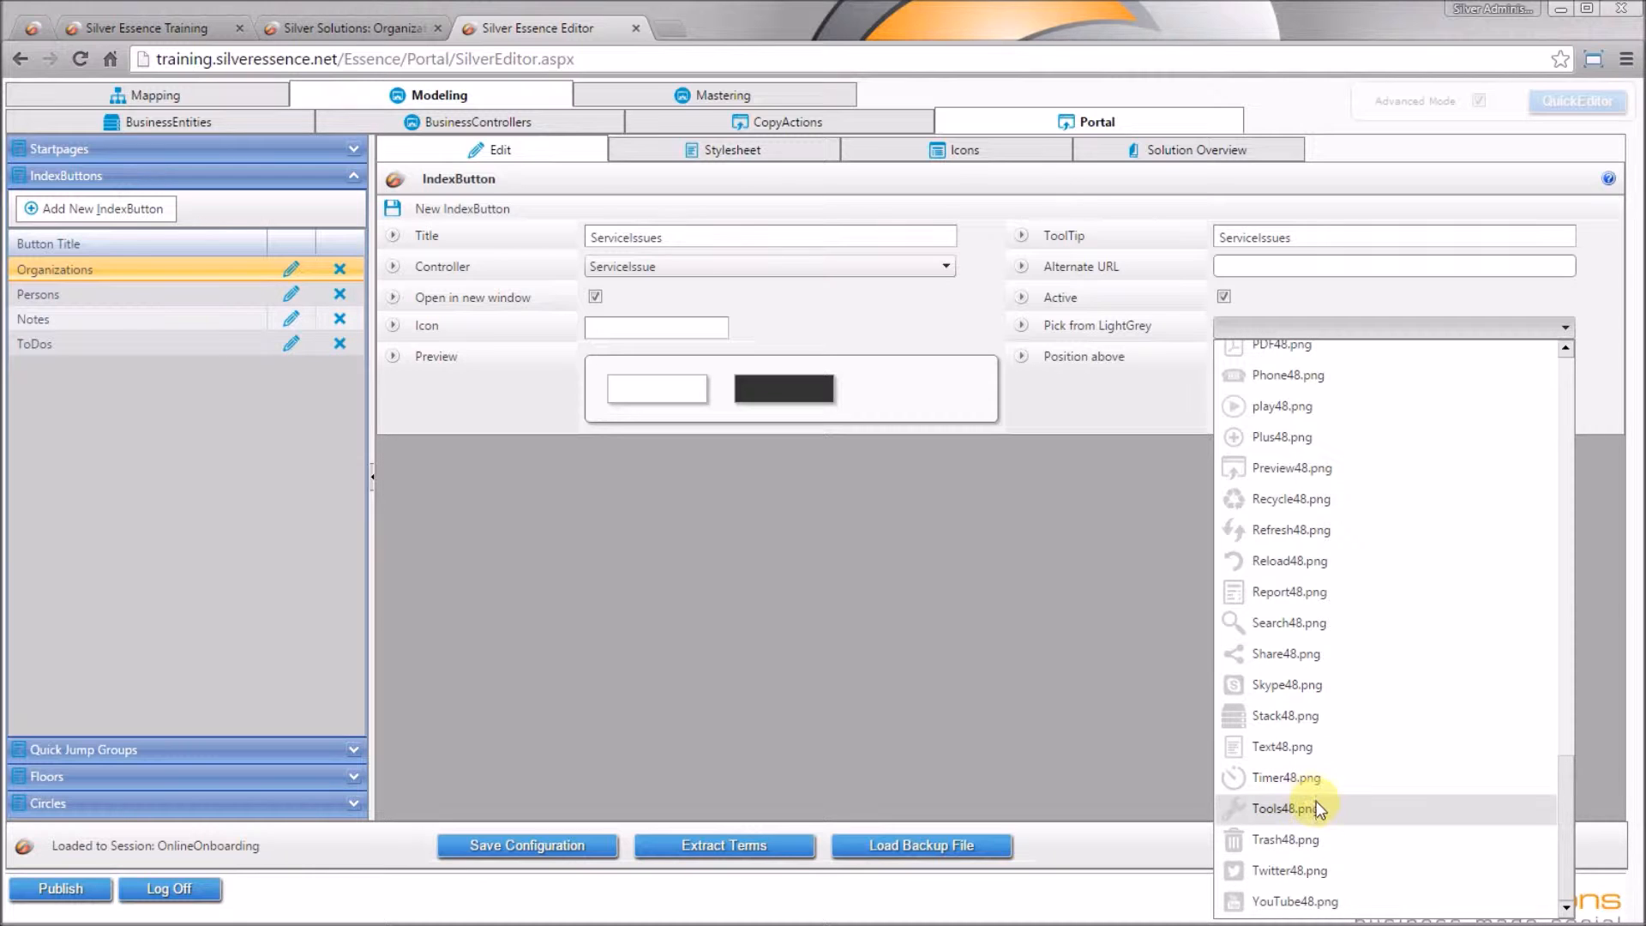
pyautogui.click(1342, 813)
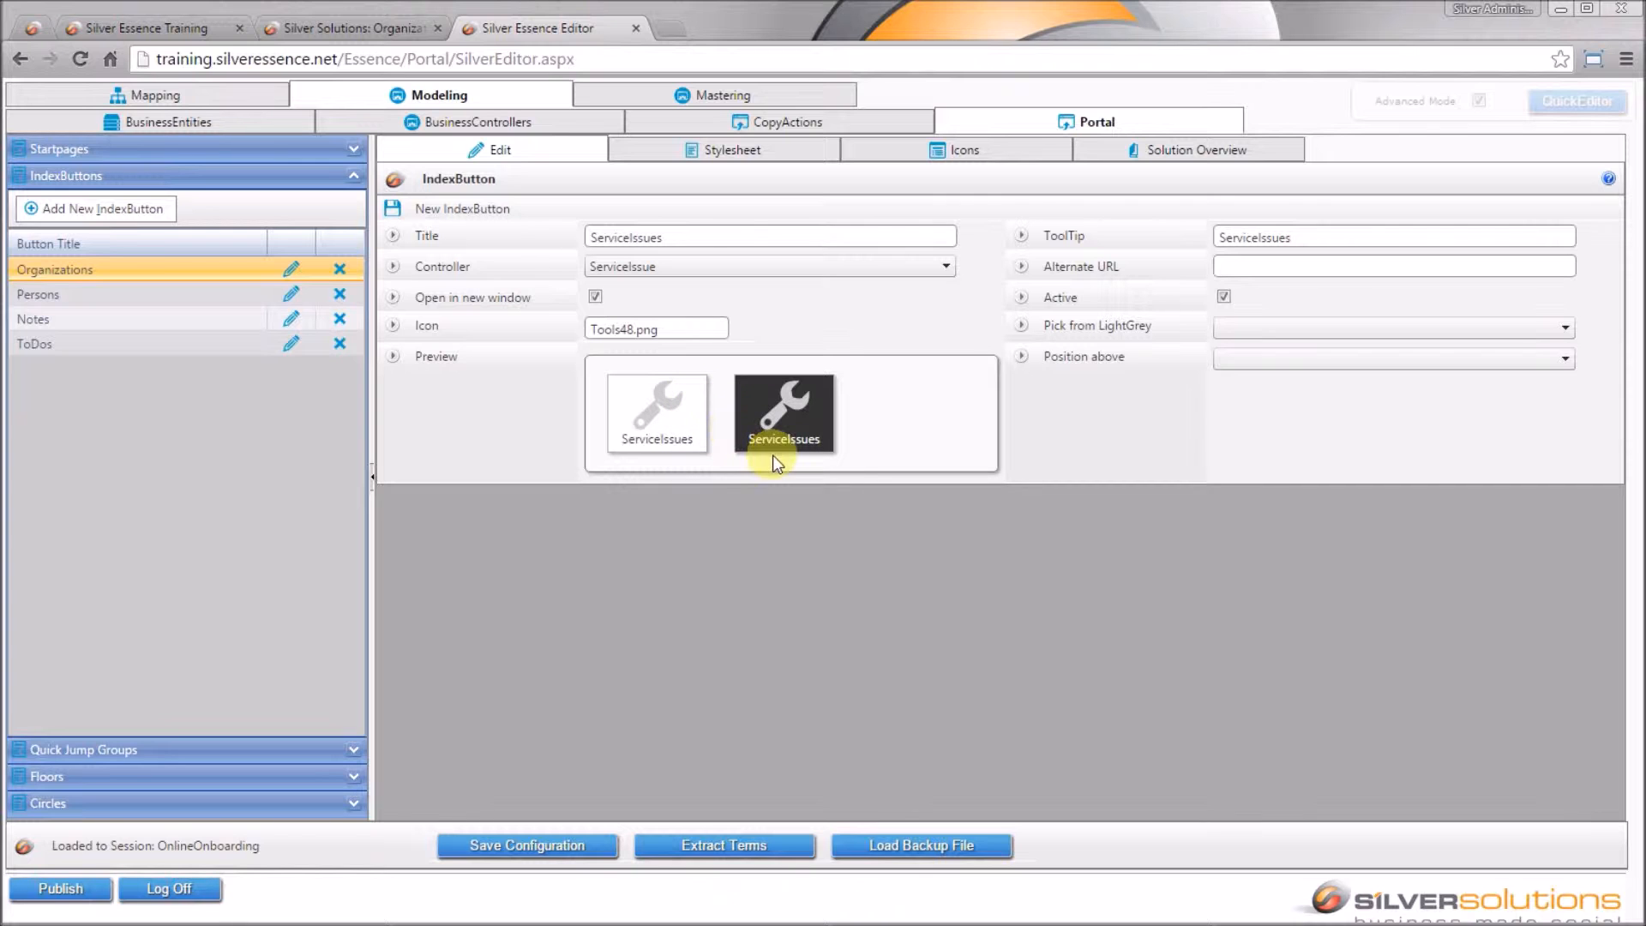
# Save the ServiceIssues index button and the solution configuration.
pyautogui.click(393, 210)
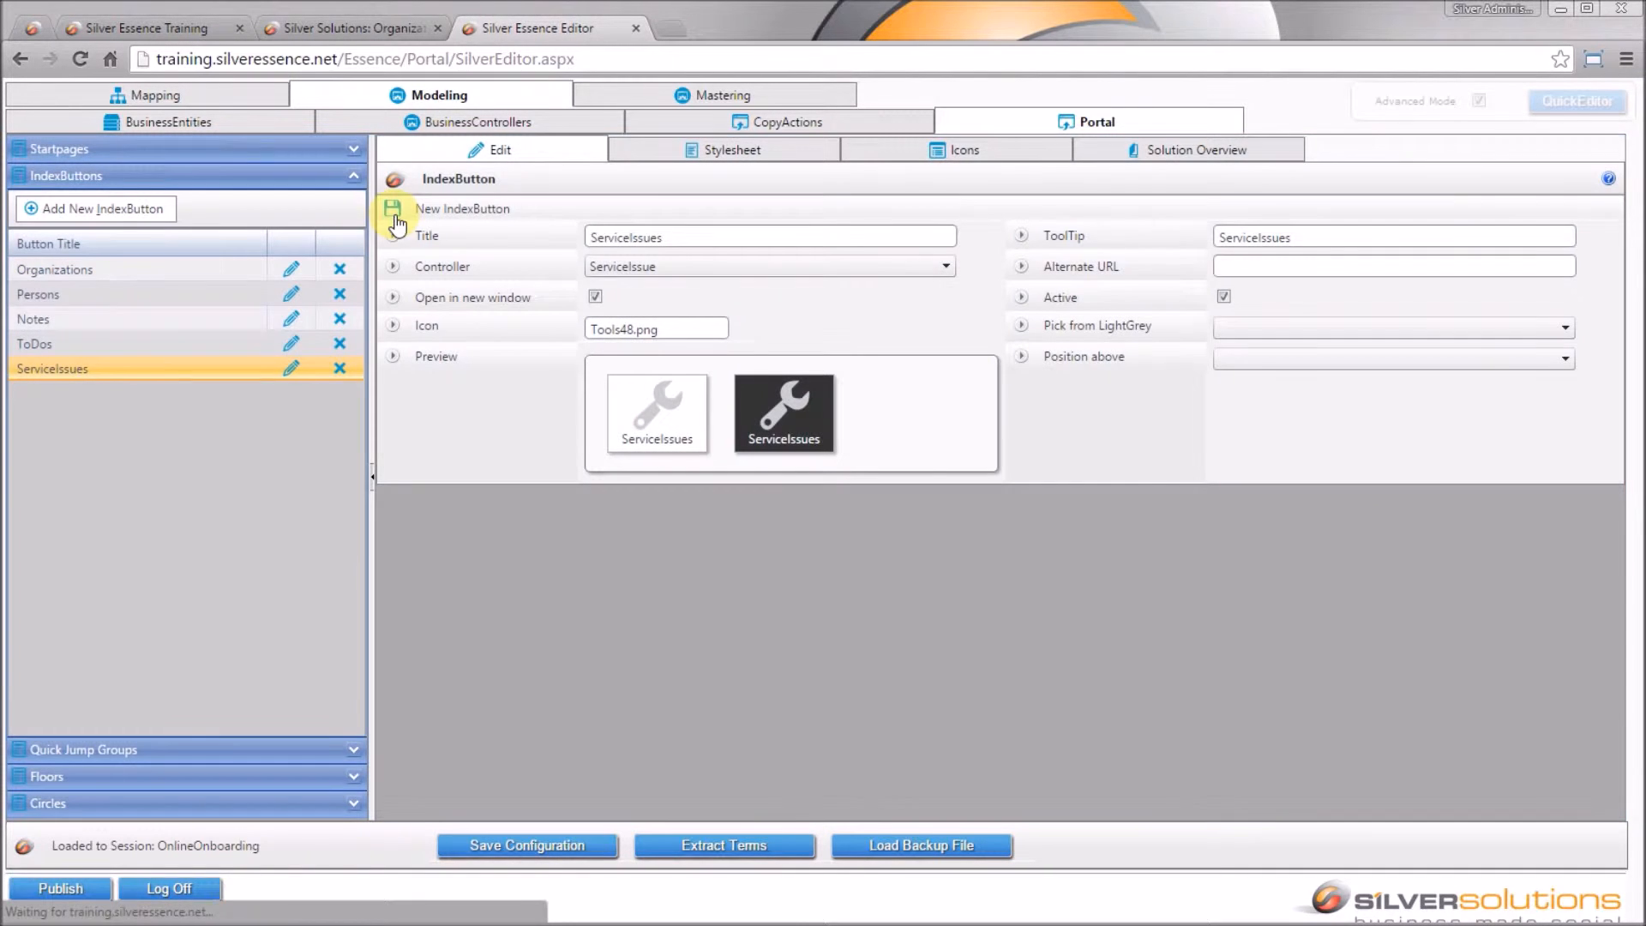
pyautogui.click(496, 846)
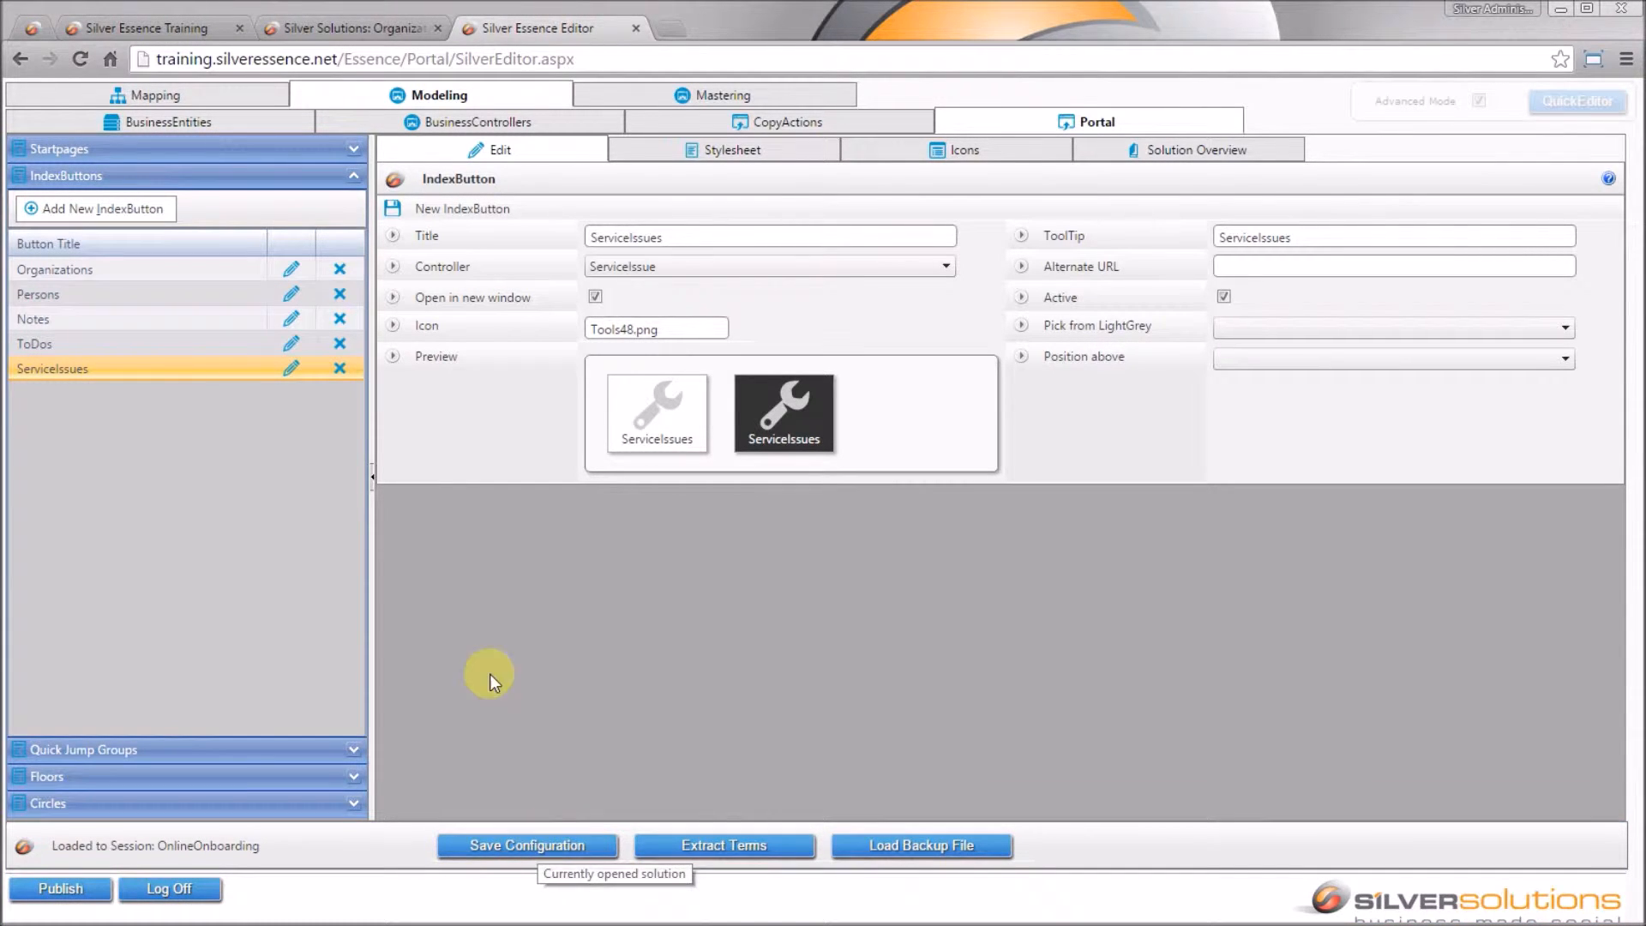
# Reload the BusinessControllers preview to check the index buttons for ServiceIssues.
pyautogui.click(483, 131)
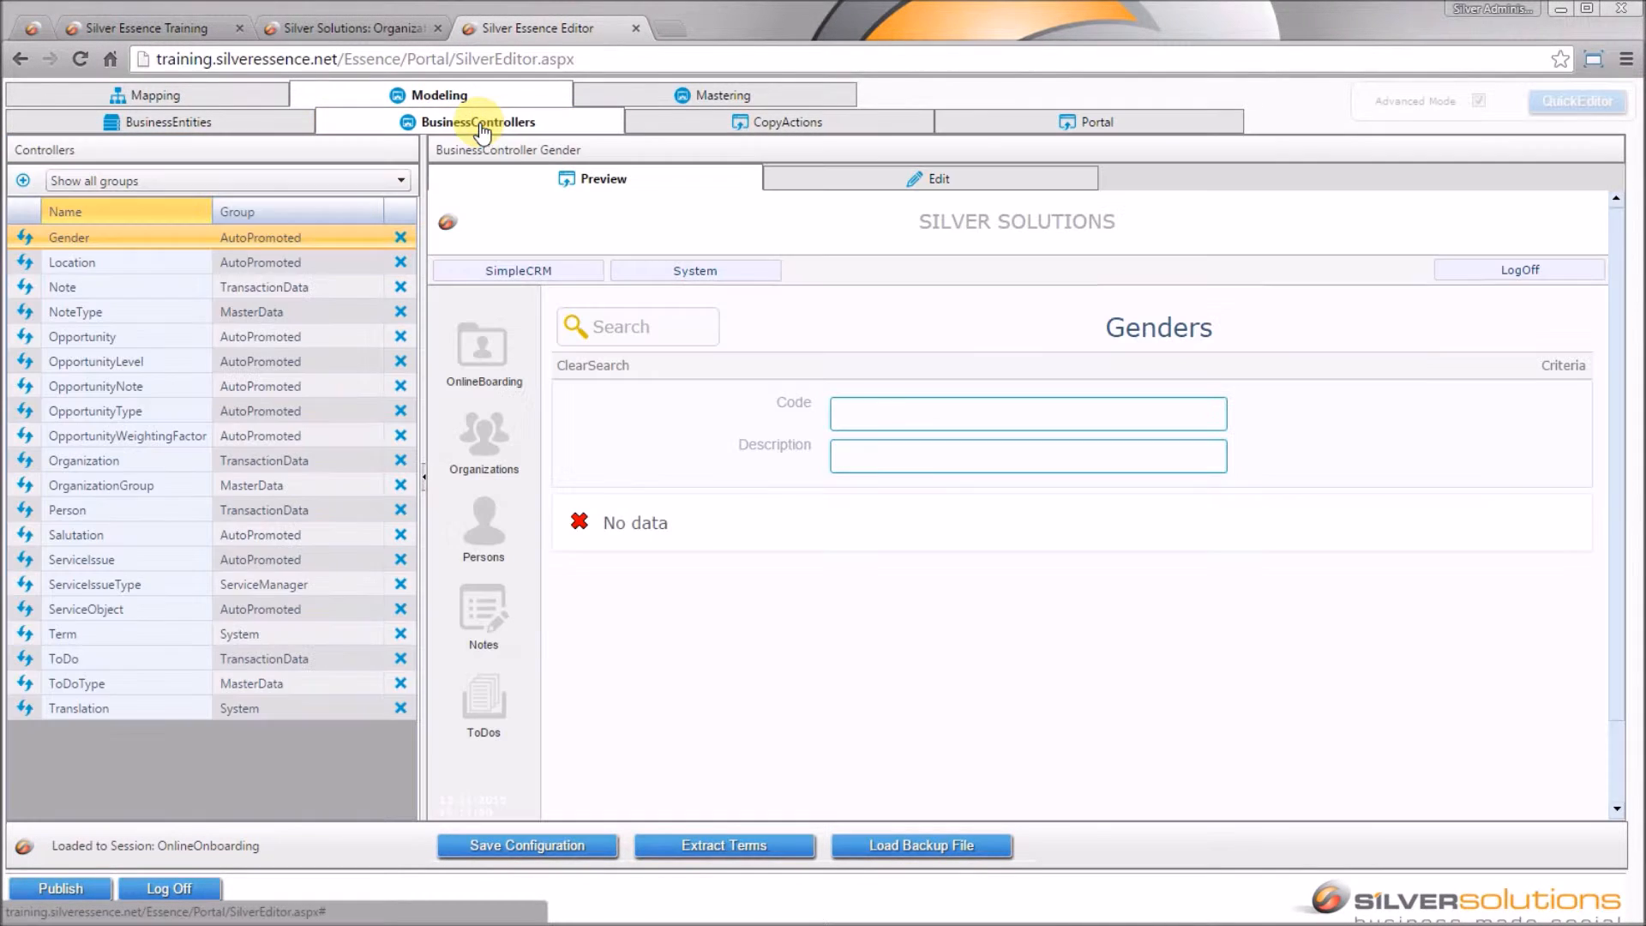
pyautogui.rightClick(844, 684)
pyautogui.click(969, 920)
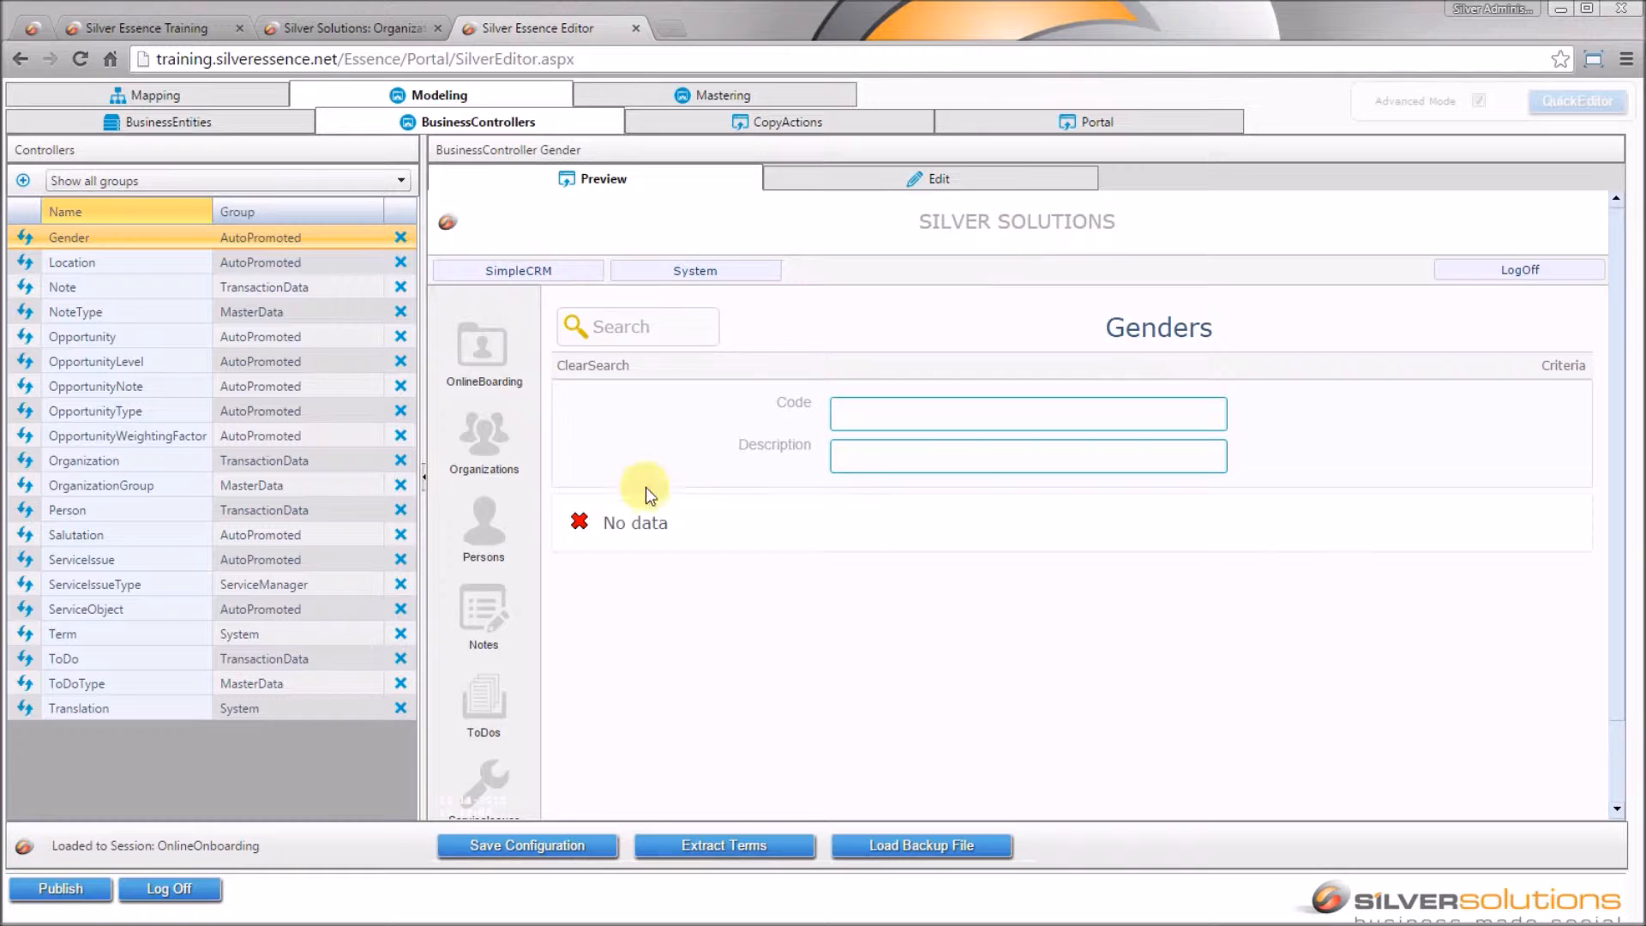
# Open the Silver Solutions portal address with ?ConfigStore=Session appended in a new browser tab, and place that tab beside the regular portal's.
pyautogui.click(423, 473)
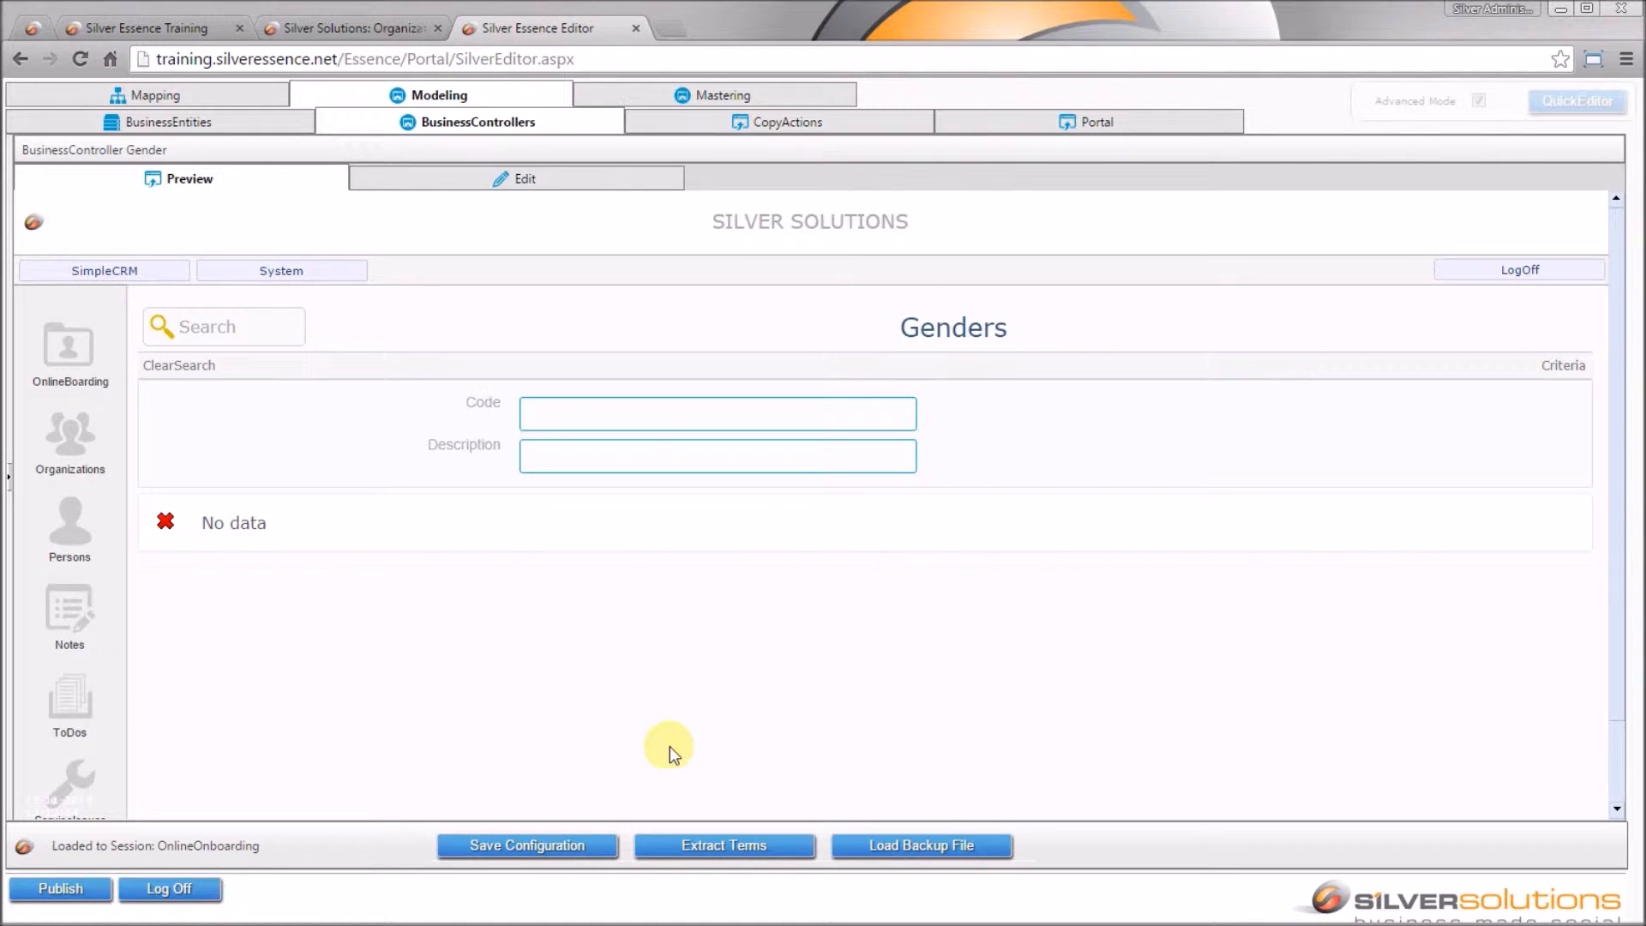
pyautogui.click(317, 22)
pyautogui.moveTo(665, 63); pyautogui.dragTo(121, 37)
pyautogui.hotkey('ctrl', 'c')
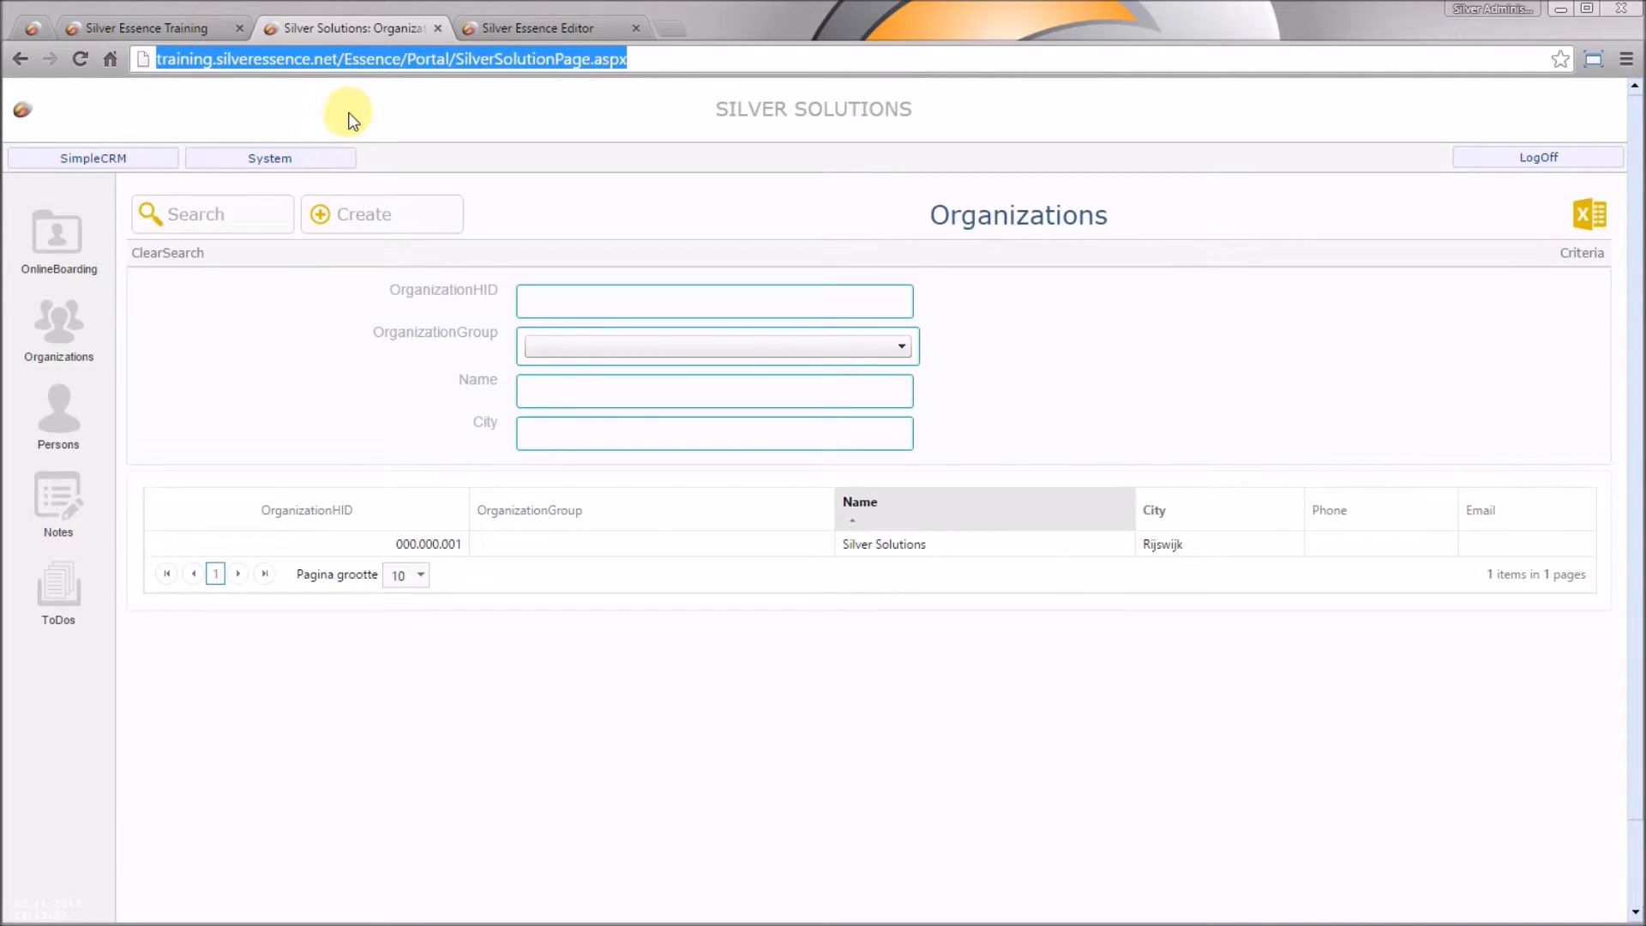
pyautogui.click(671, 33)
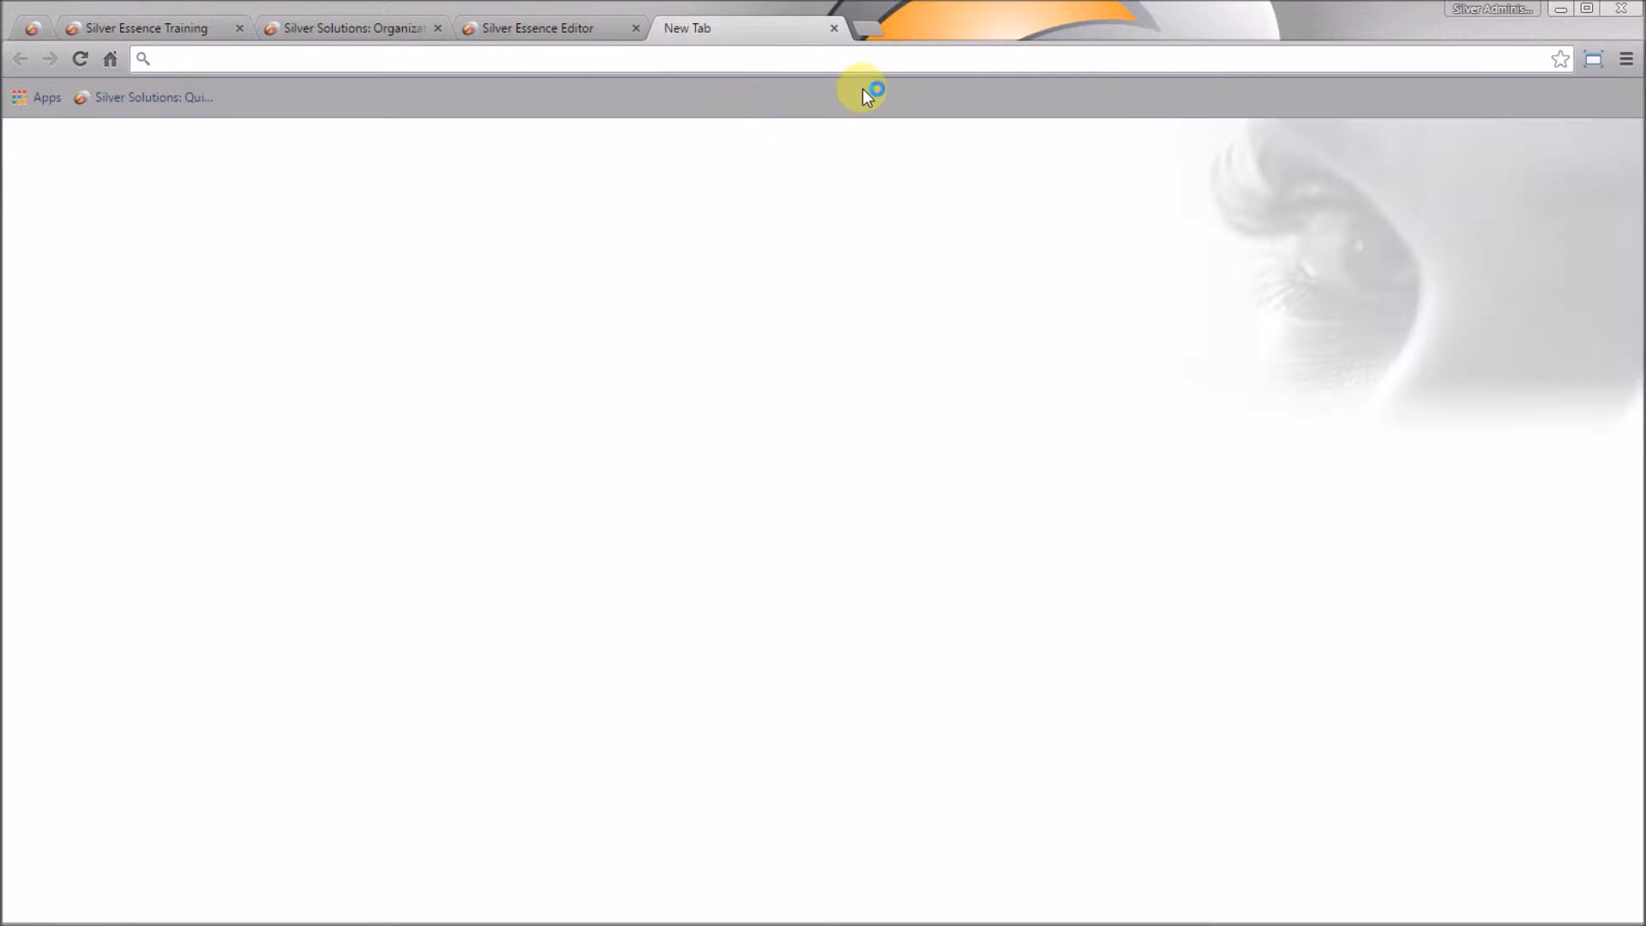
pyautogui.hotkey('ctrl', 'v')
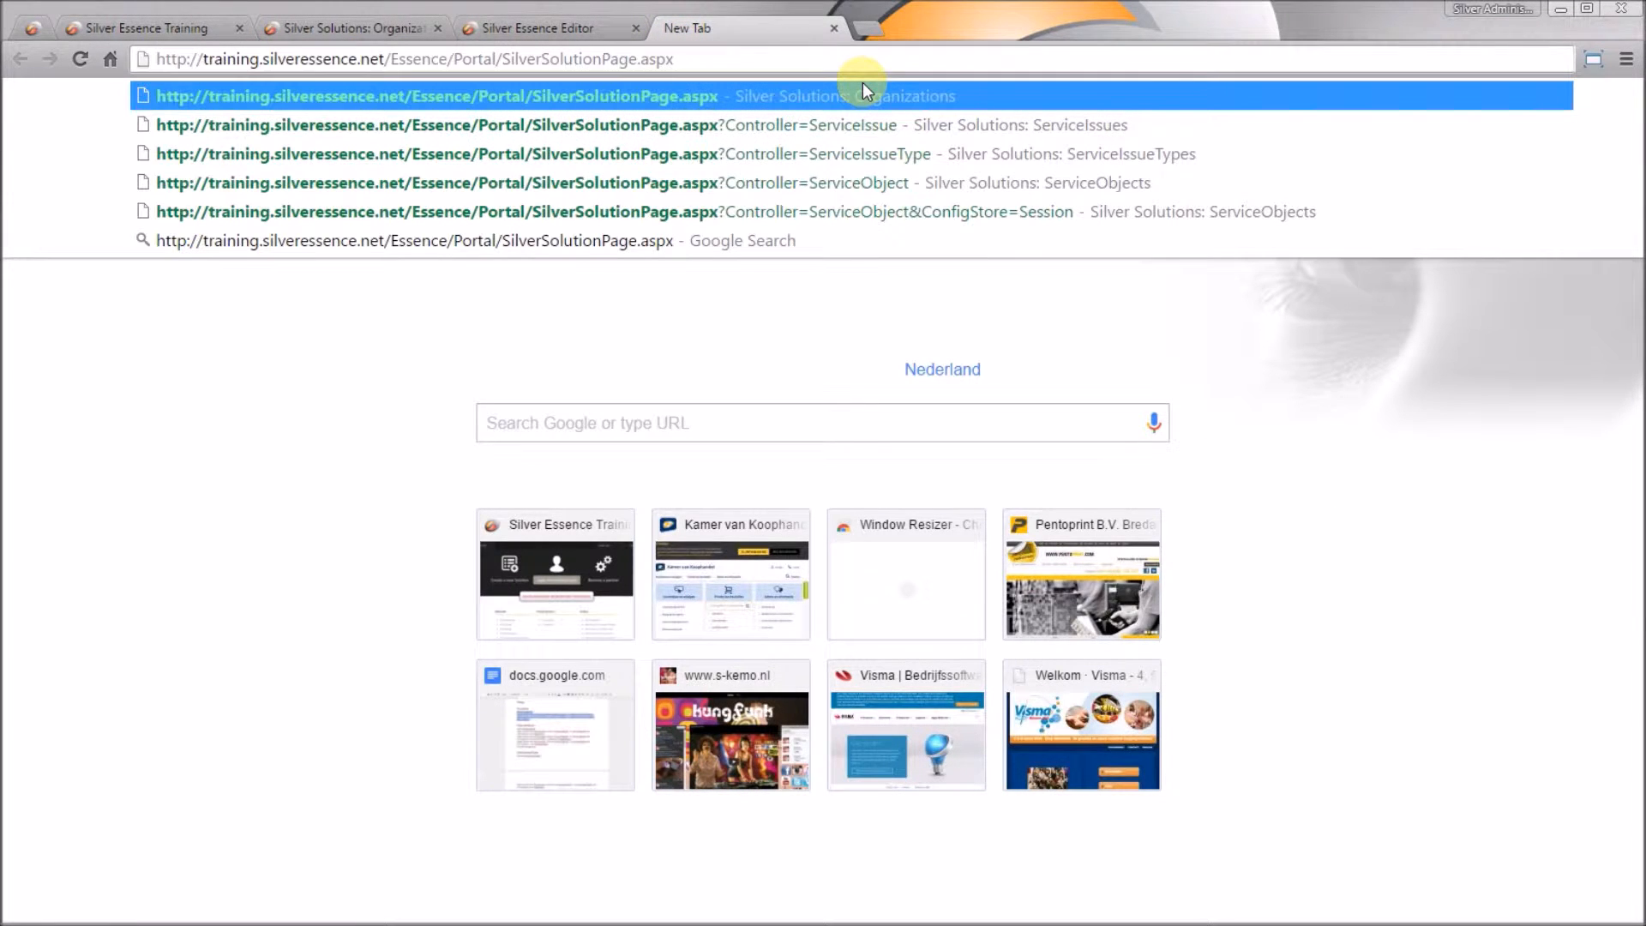
pyautogui.write('?')
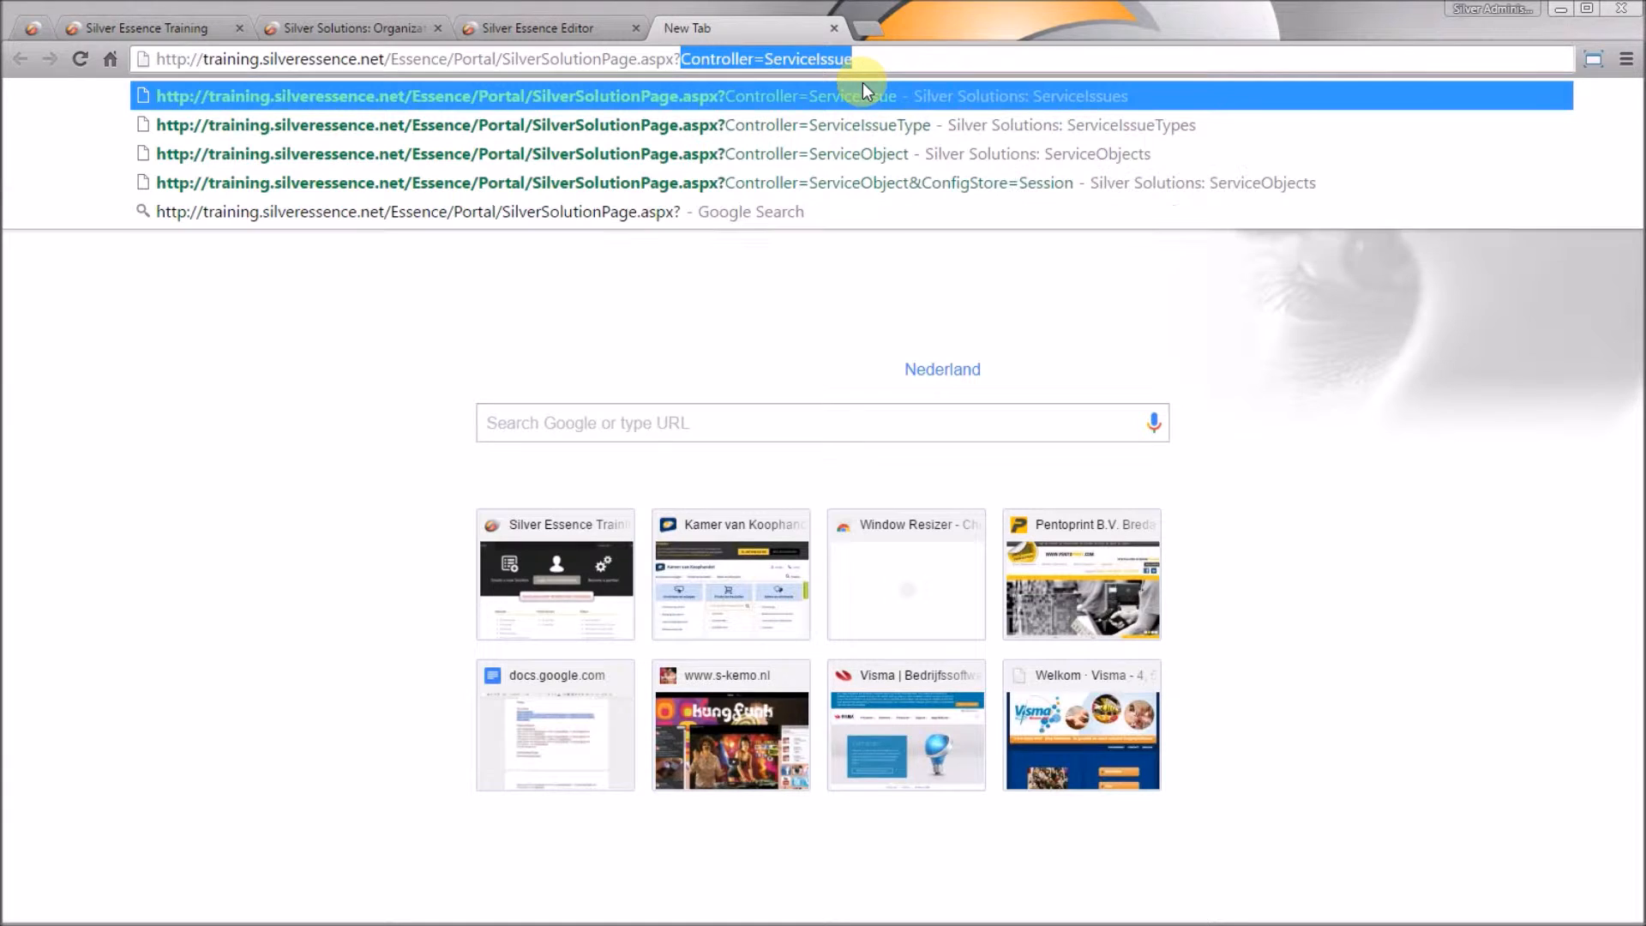
pyautogui.write('ConfigSt')
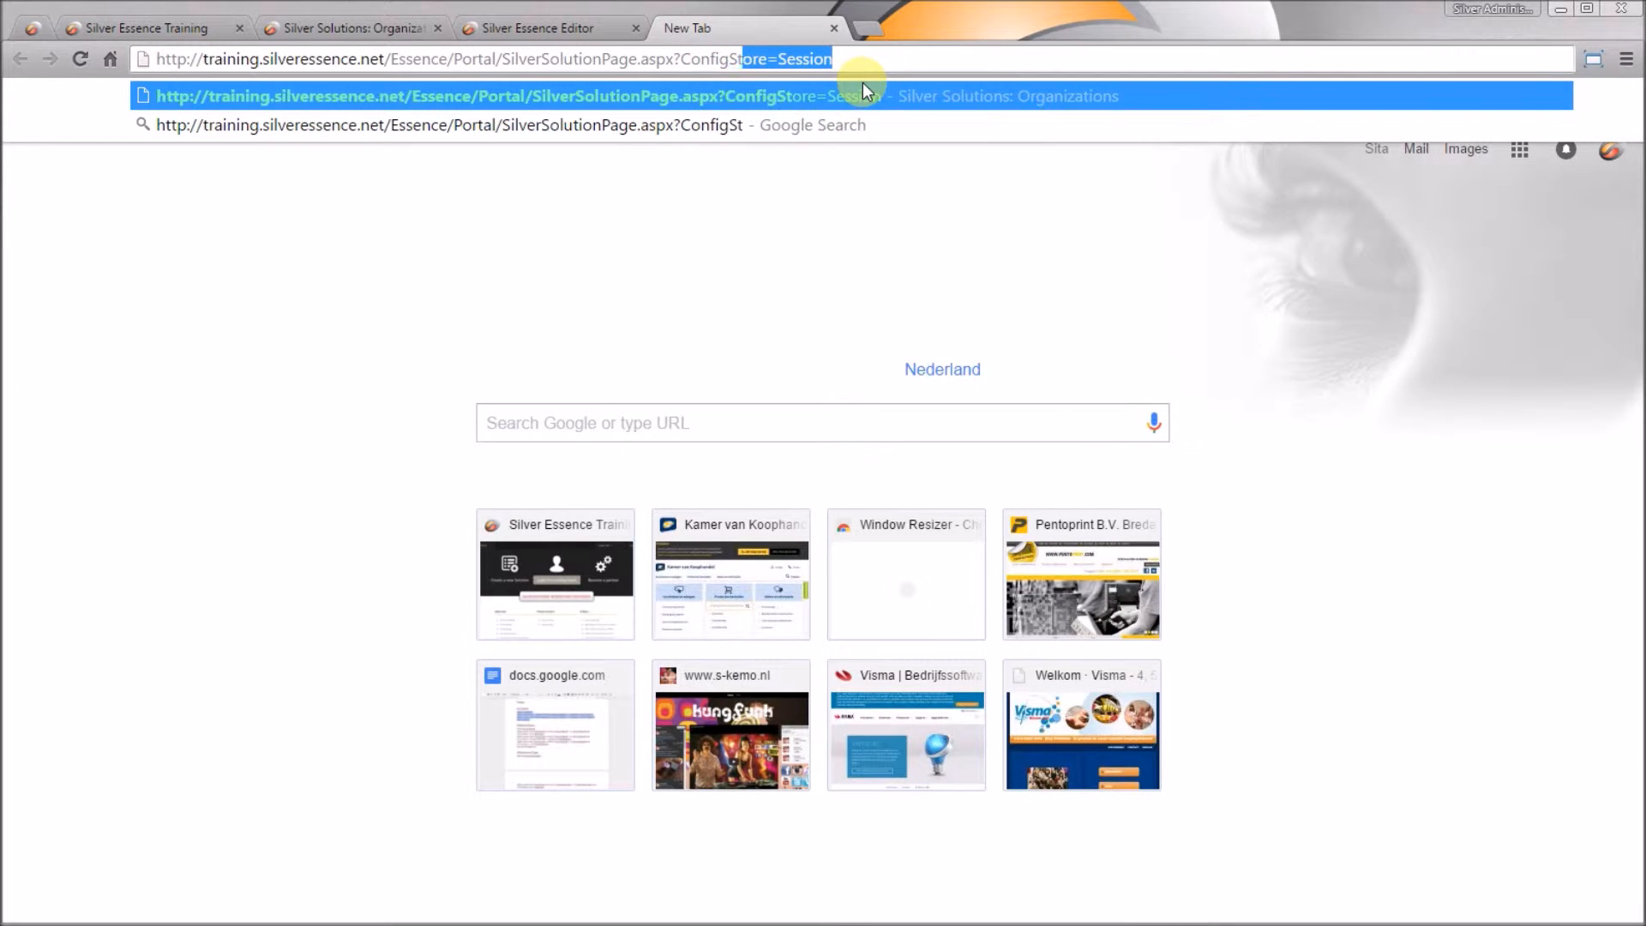
pyautogui.write('ore=Session')
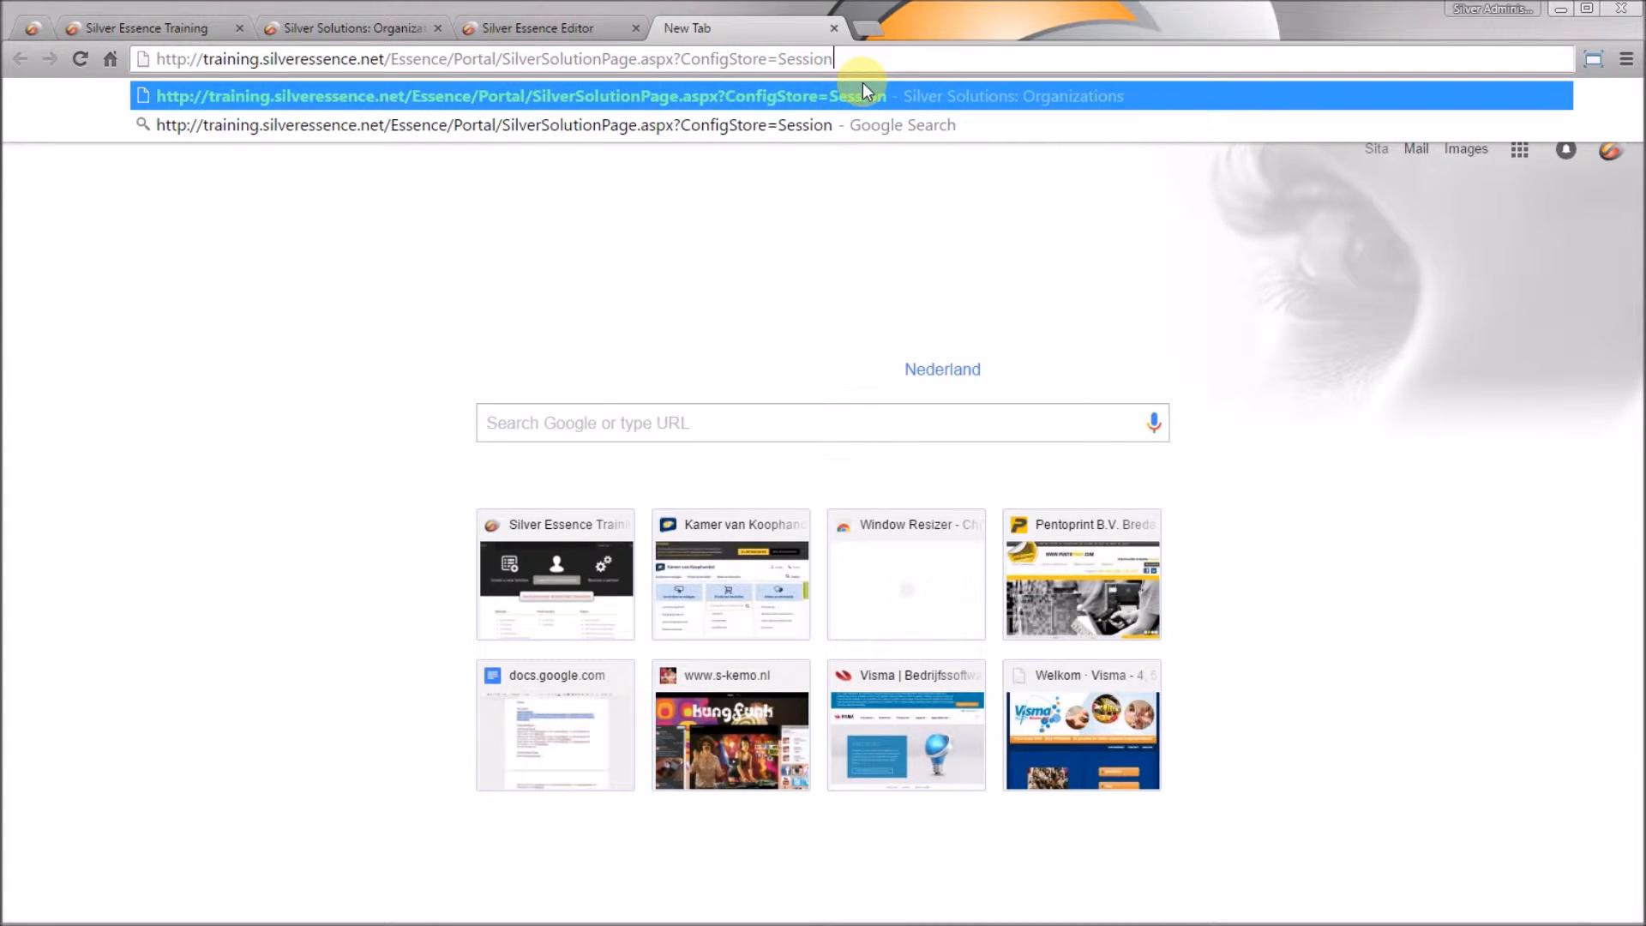
pyautogui.press('Return')
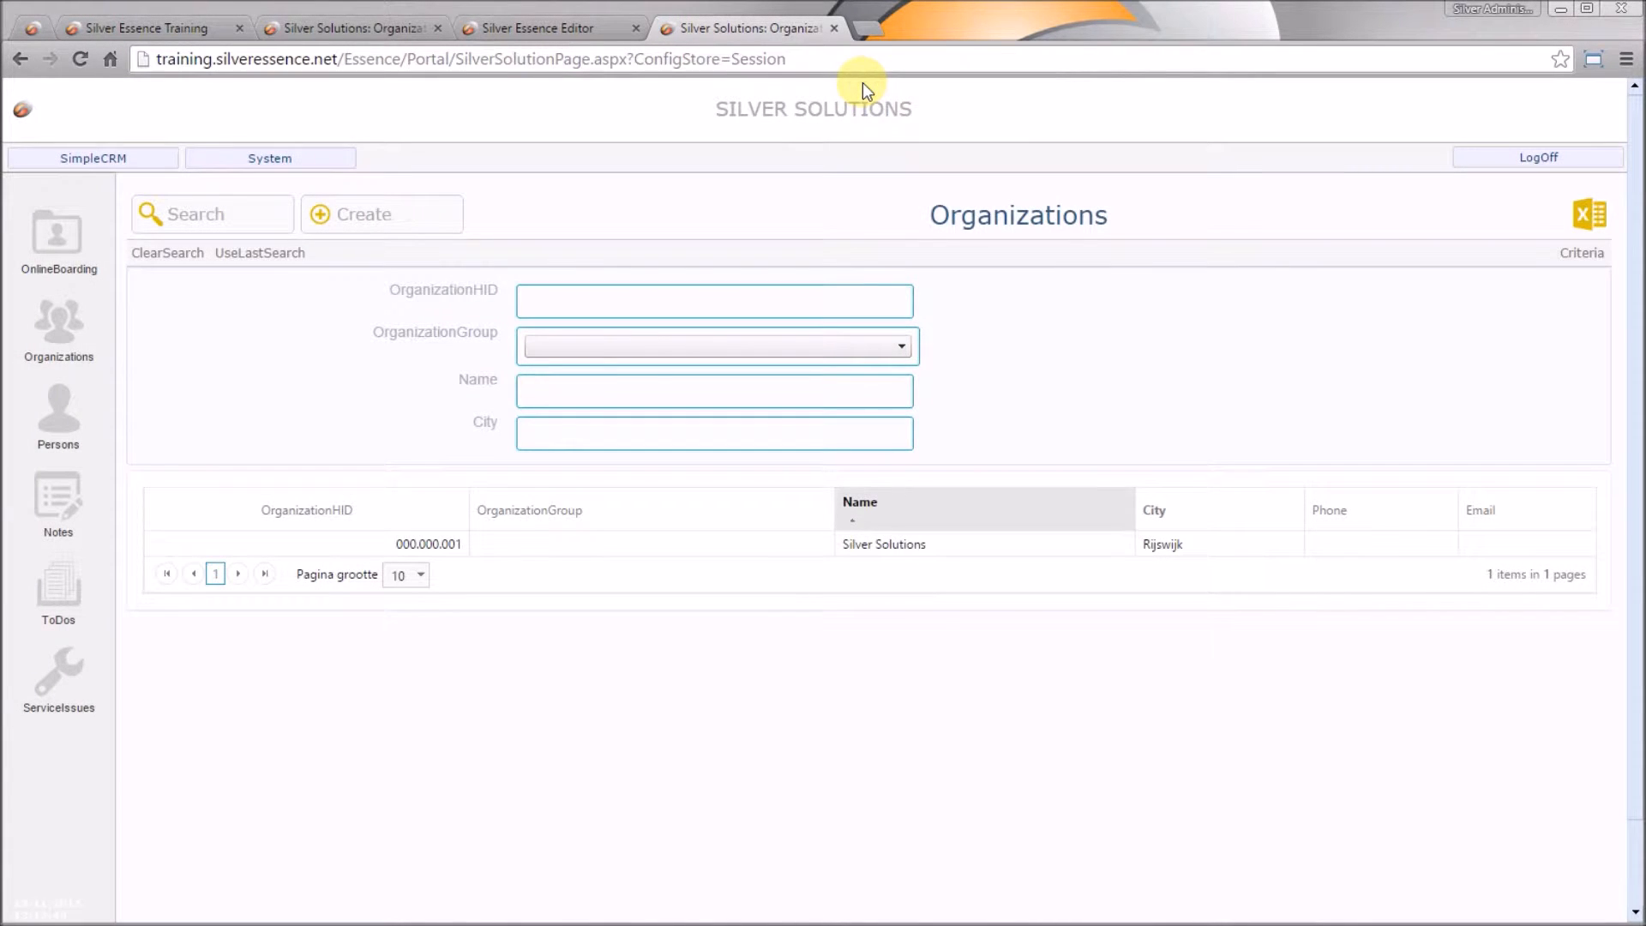
pyautogui.moveTo(759, 28); pyautogui.dragTo(520, 47)
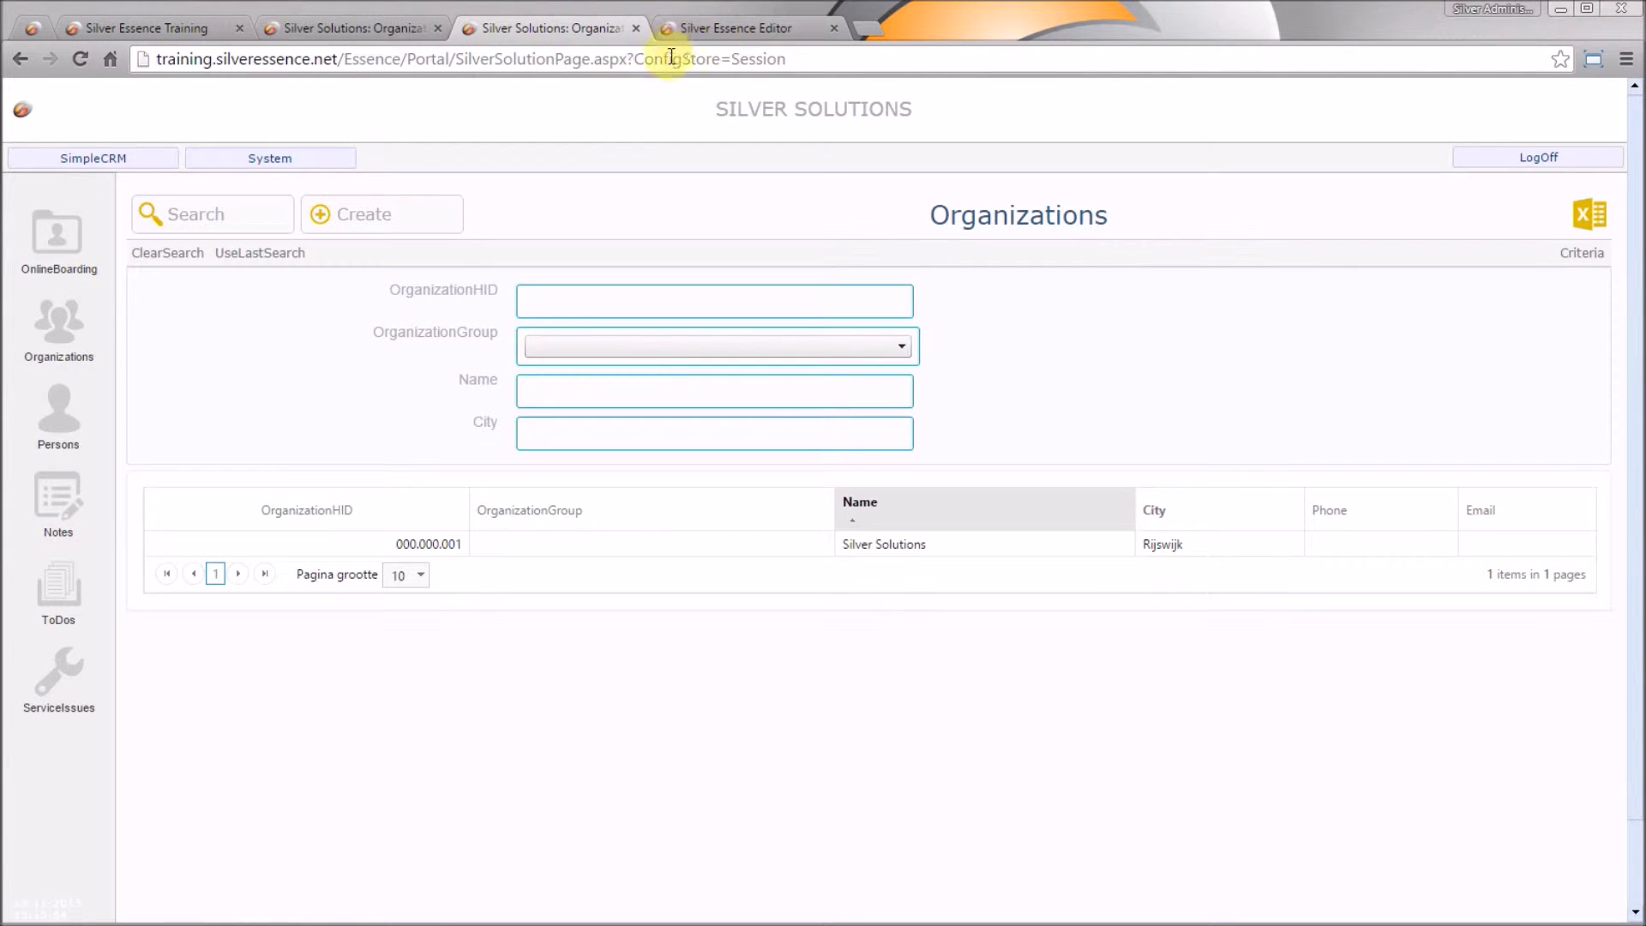
# Reload the regular Silver Solutions portal page and check its index buttons for ServiceIssues.
pyautogui.click(372, 29)
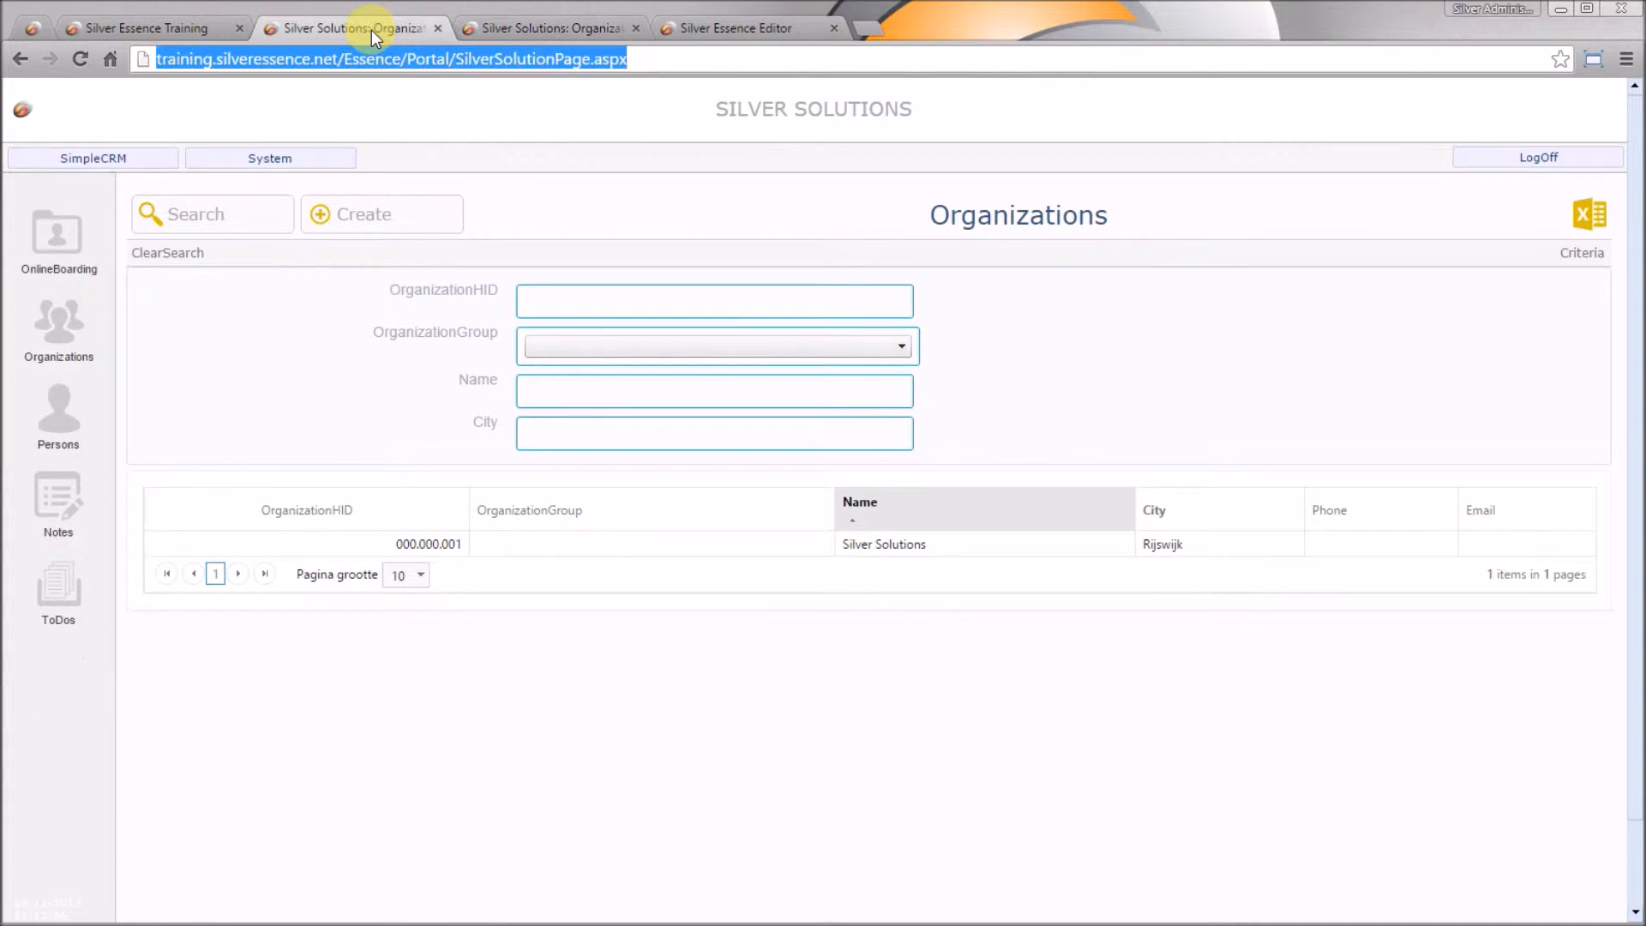
pyautogui.click(428, 111)
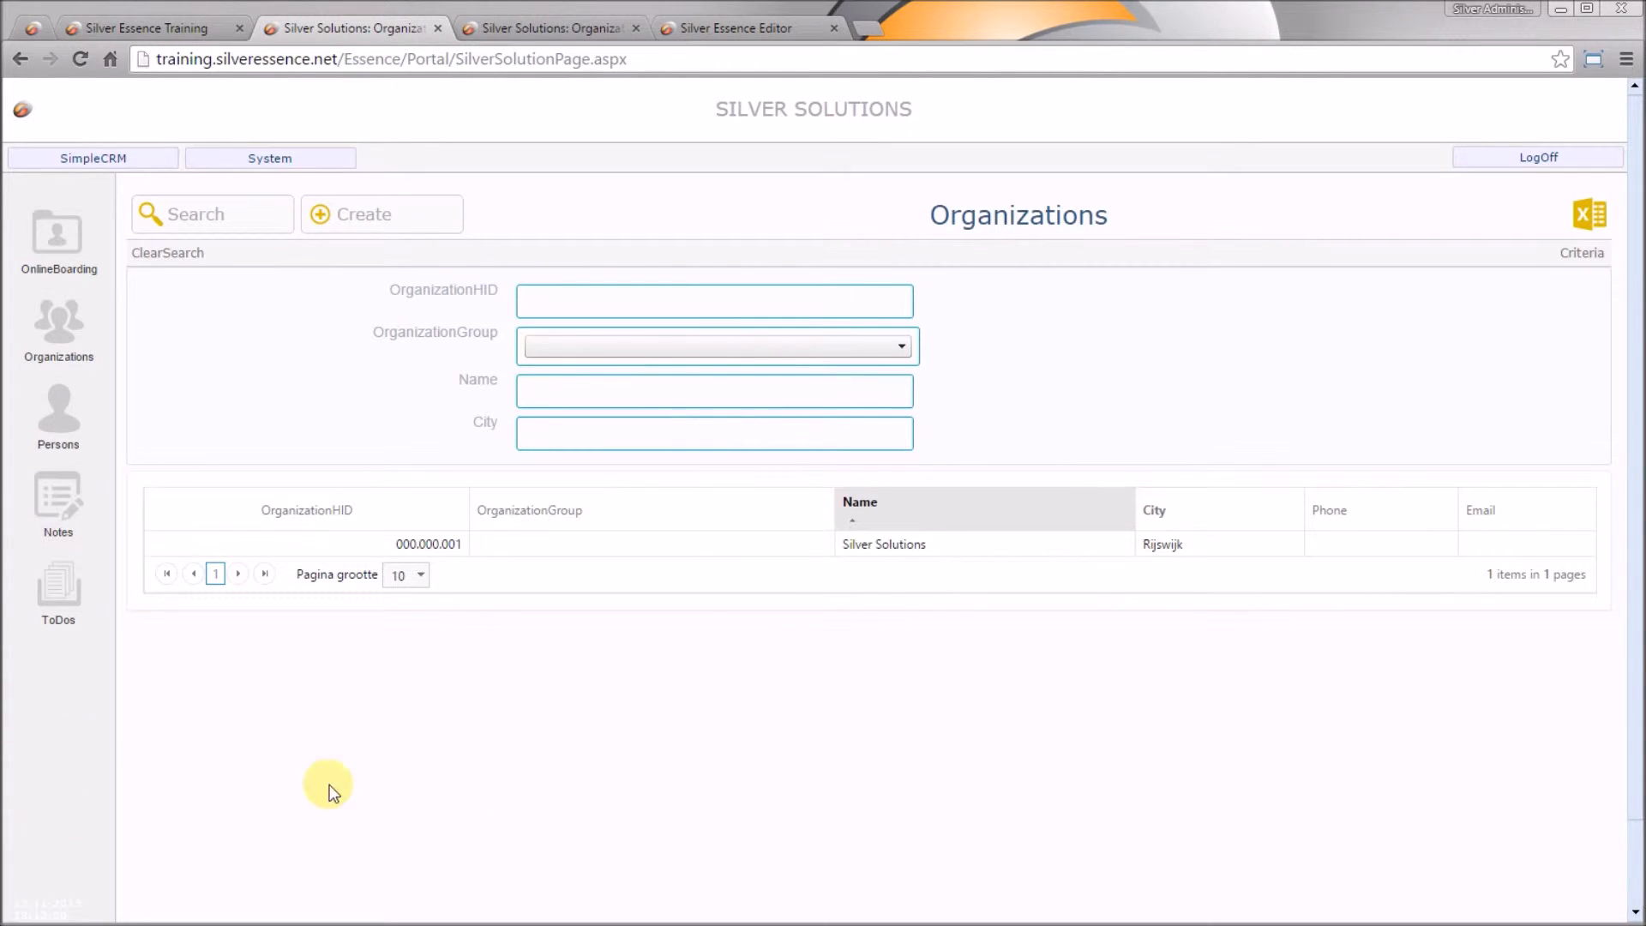
pyautogui.click(81, 61)
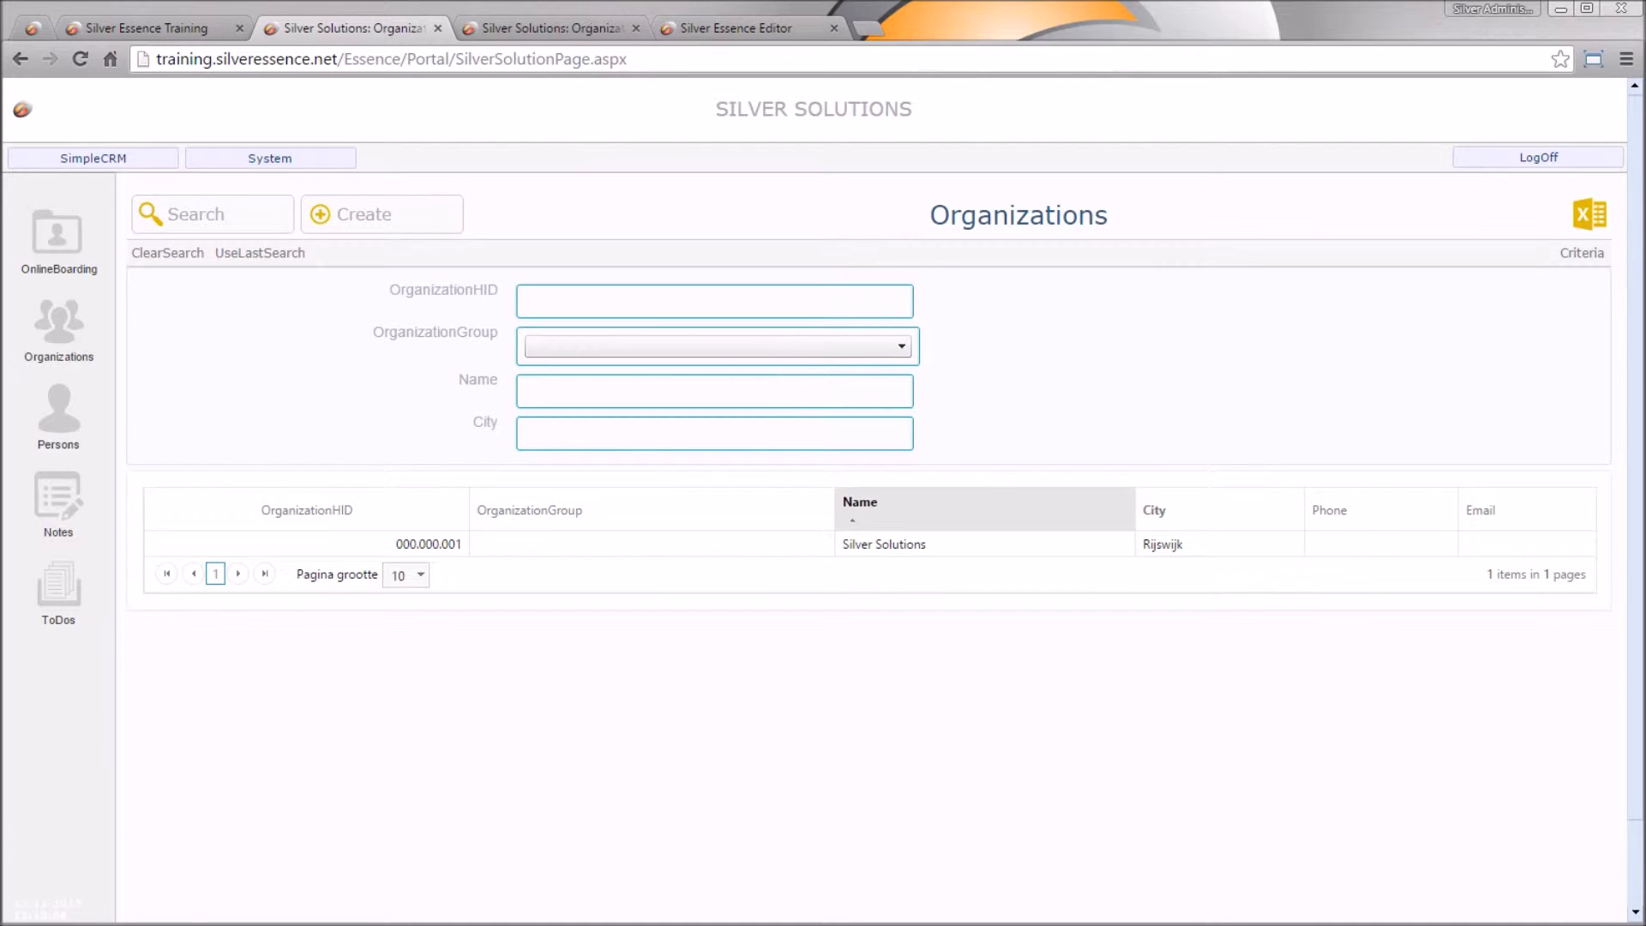
# Test the ServiceIssues index button in the session version, close the page it opens, and compare the regular and session portals.
pyautogui.click(562, 27)
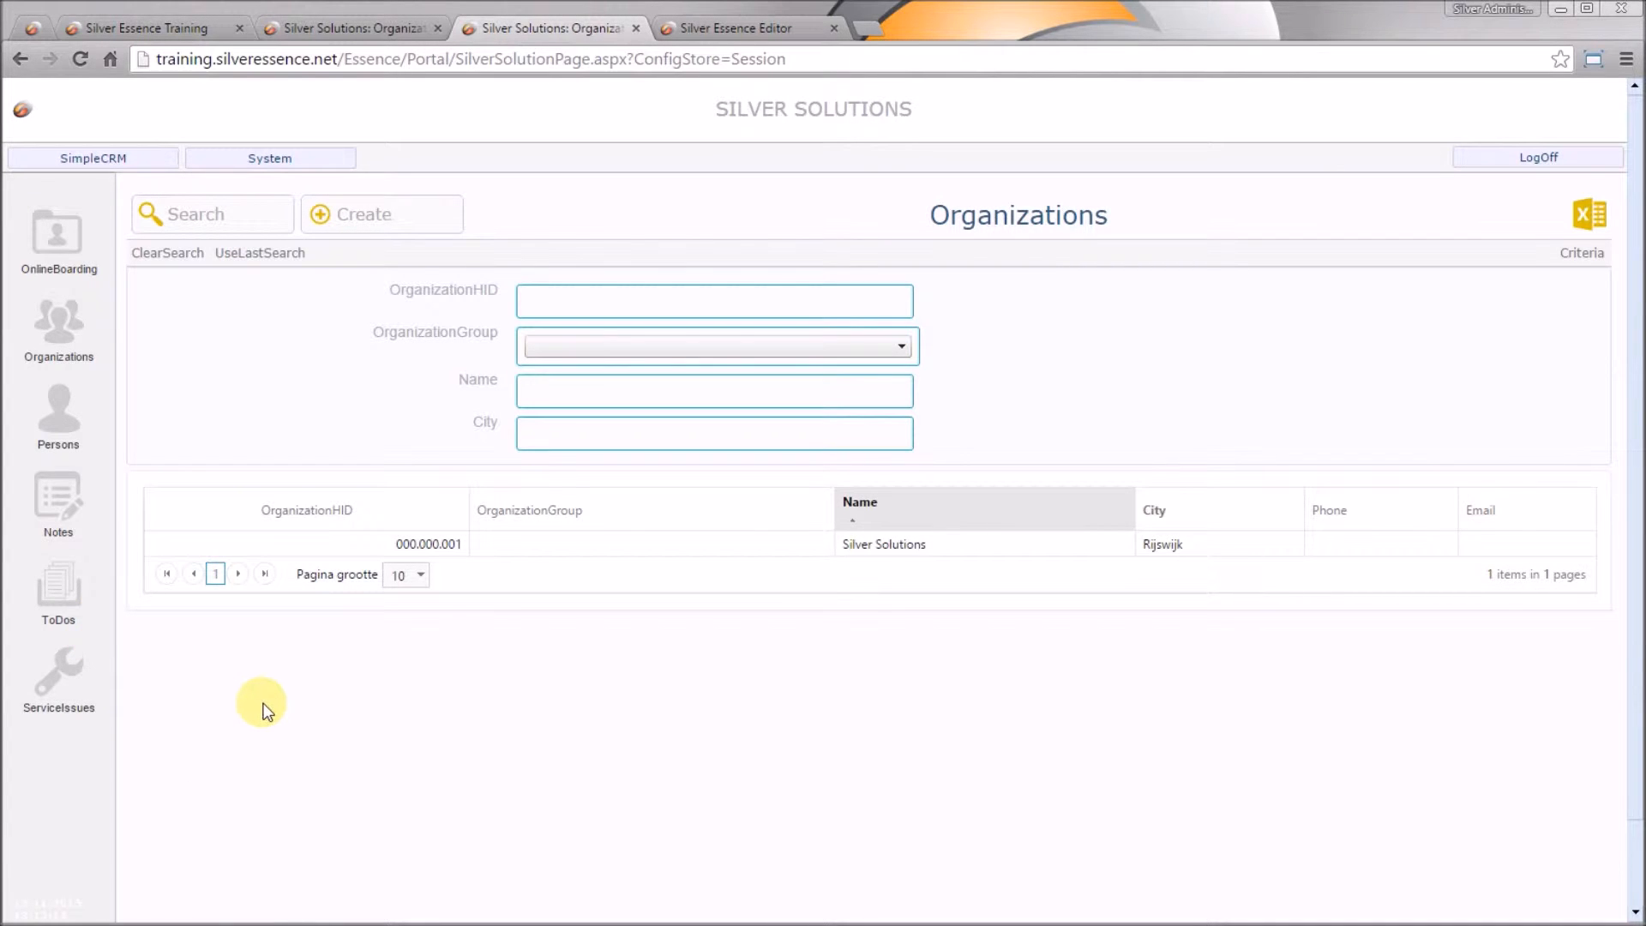
pyautogui.click(77, 671)
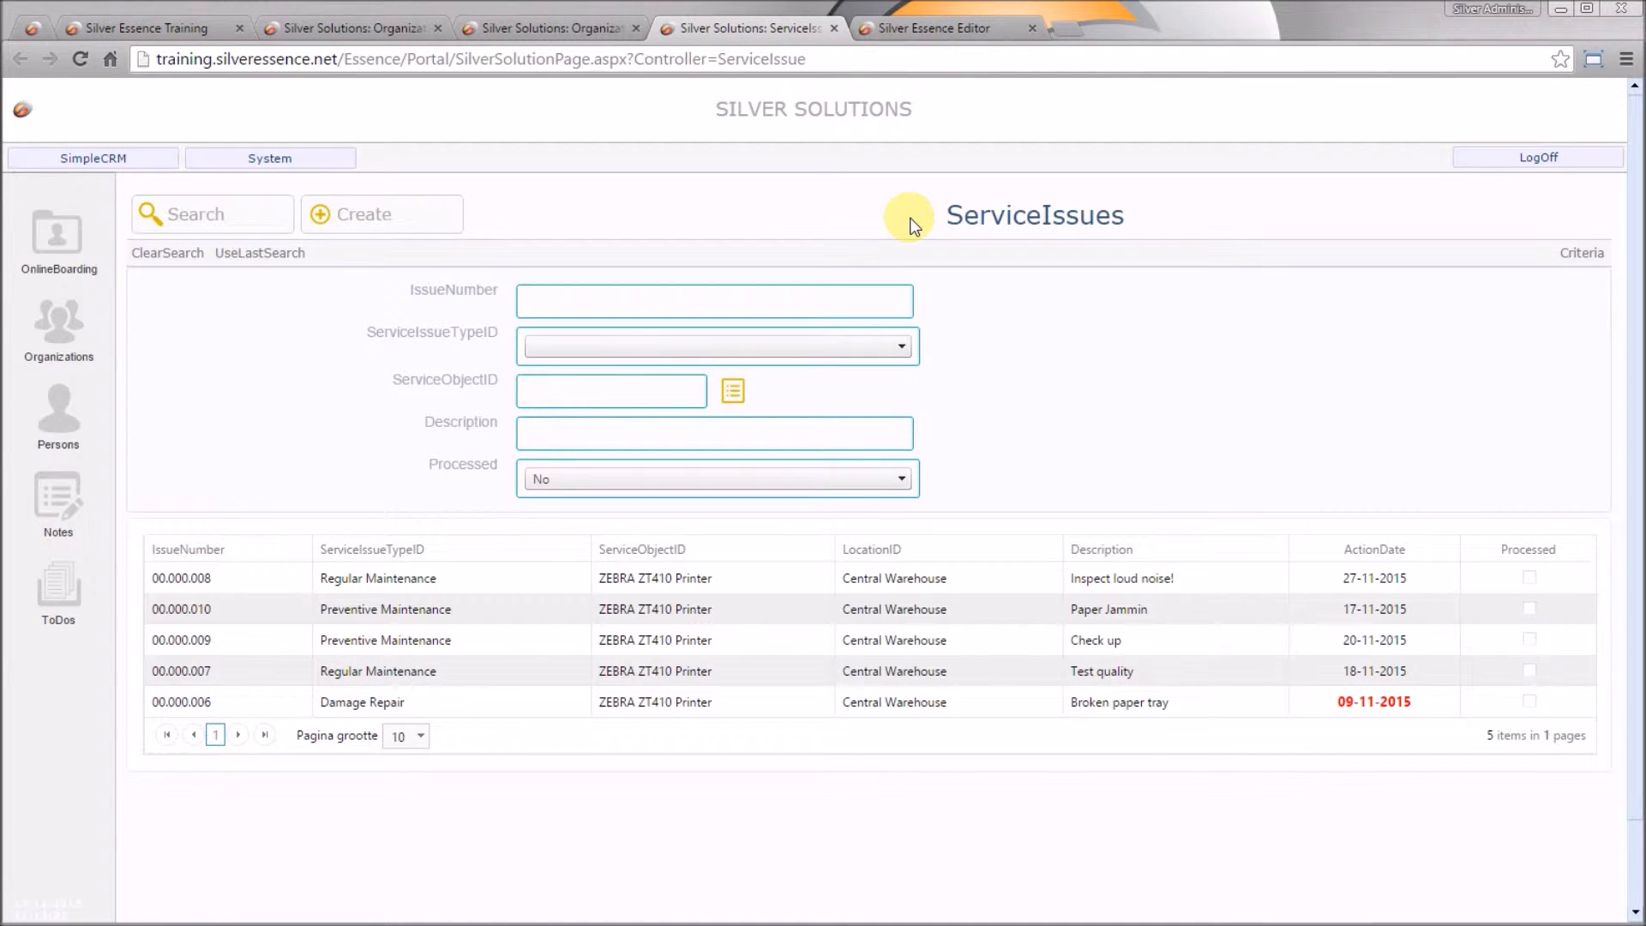
pyautogui.click(837, 28)
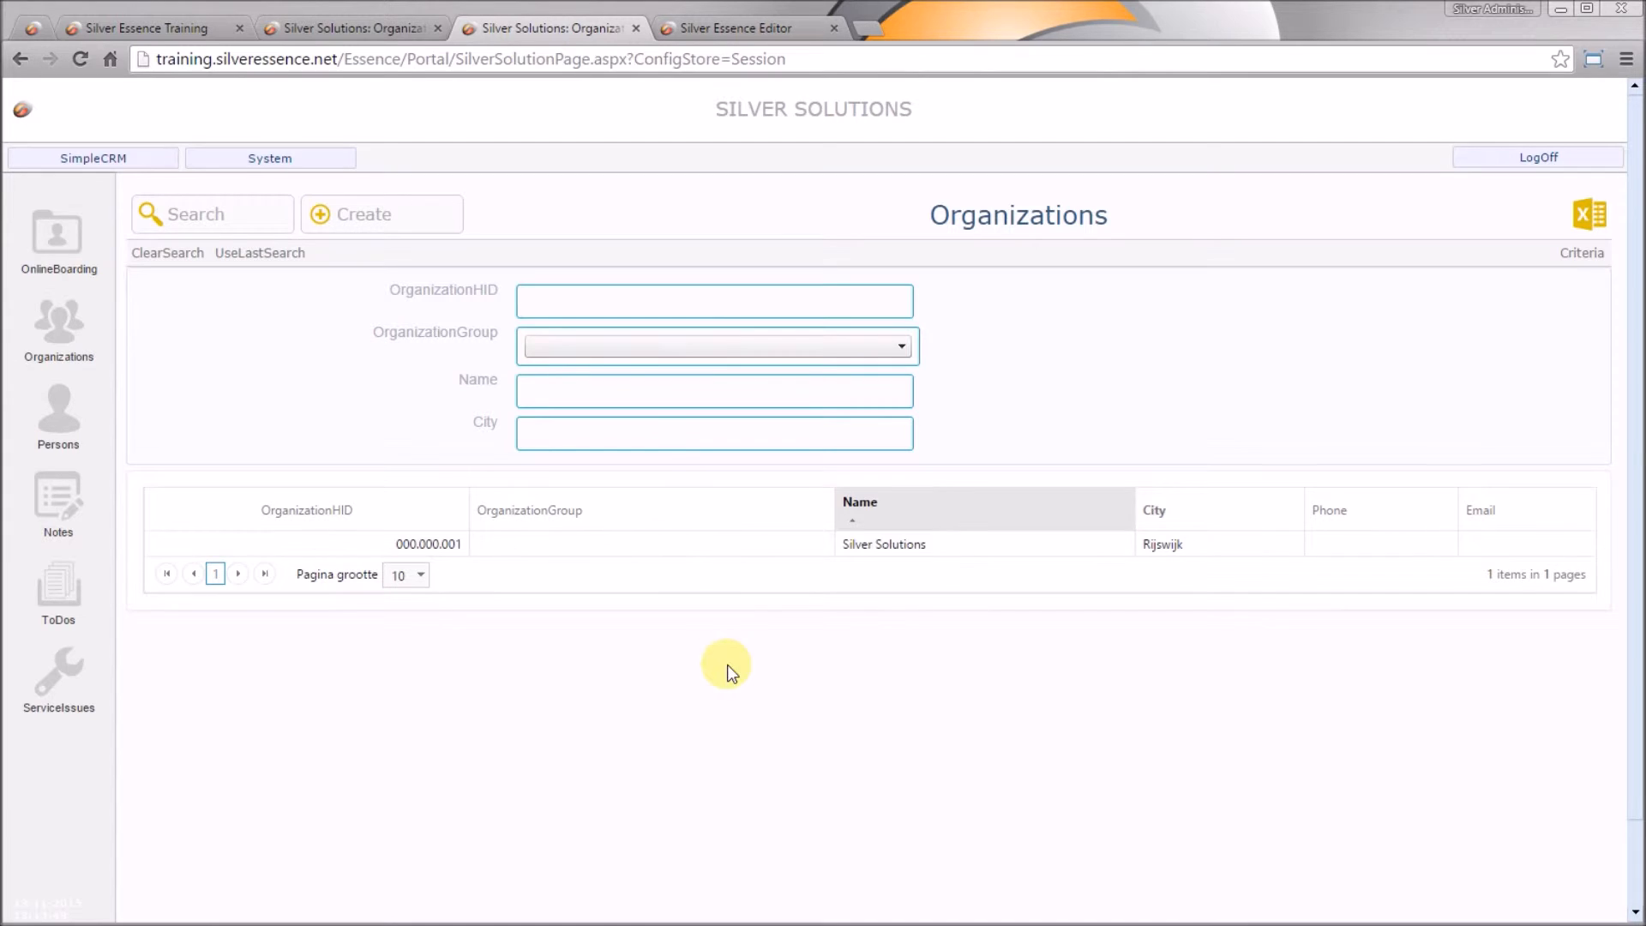
pyautogui.click(354, 32)
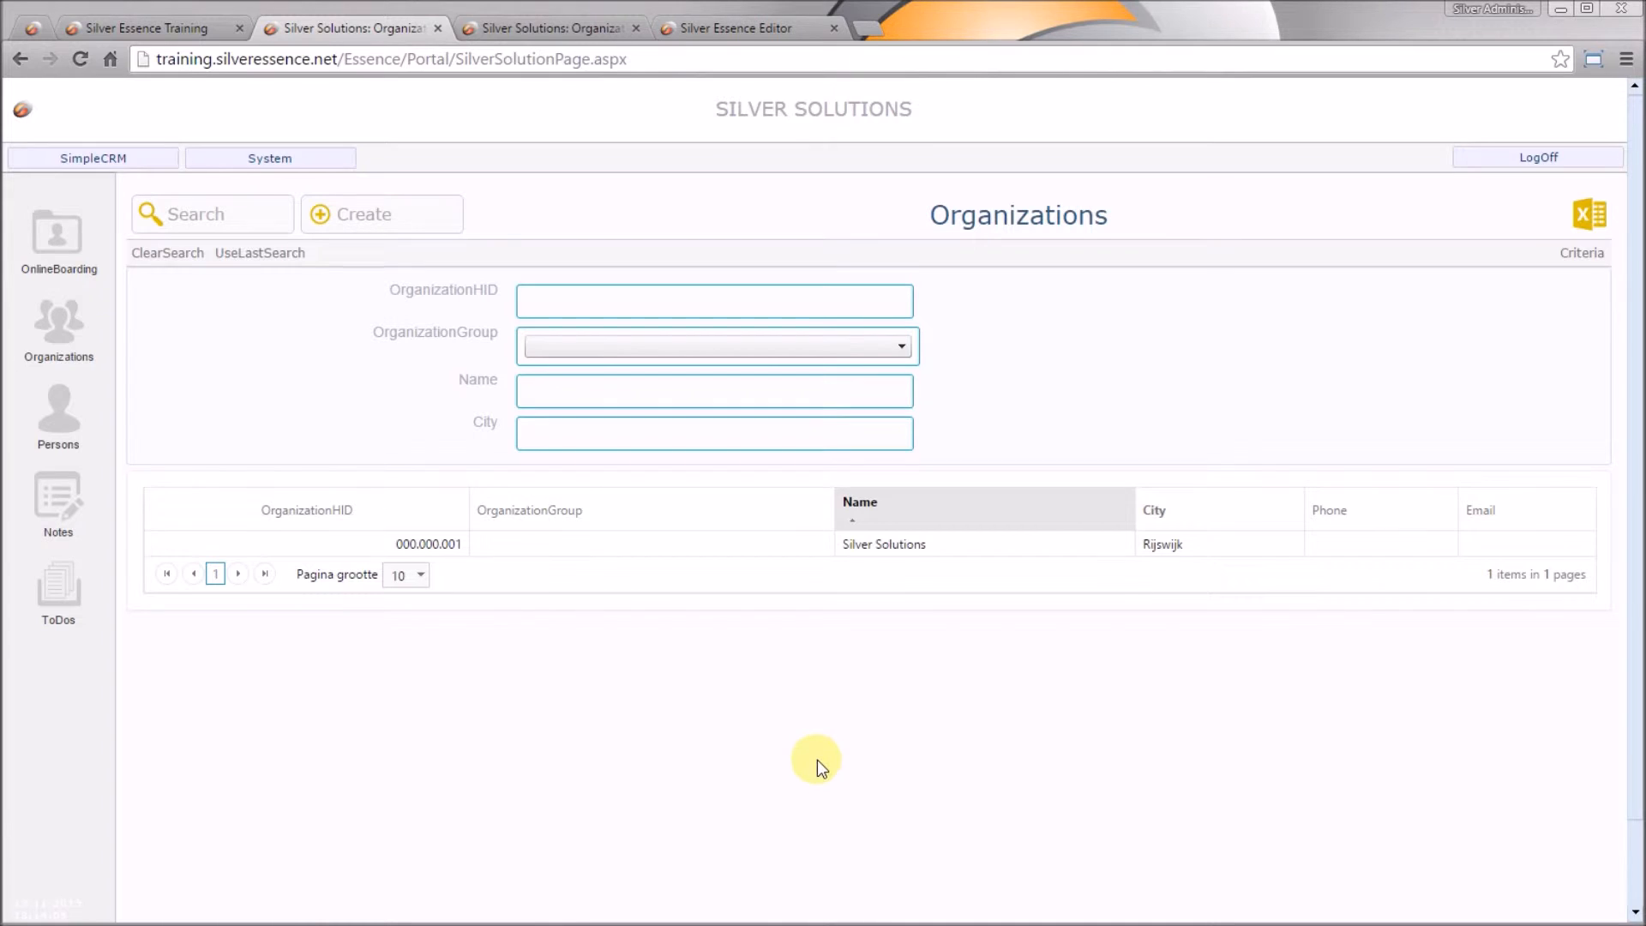
pyautogui.click(577, 22)
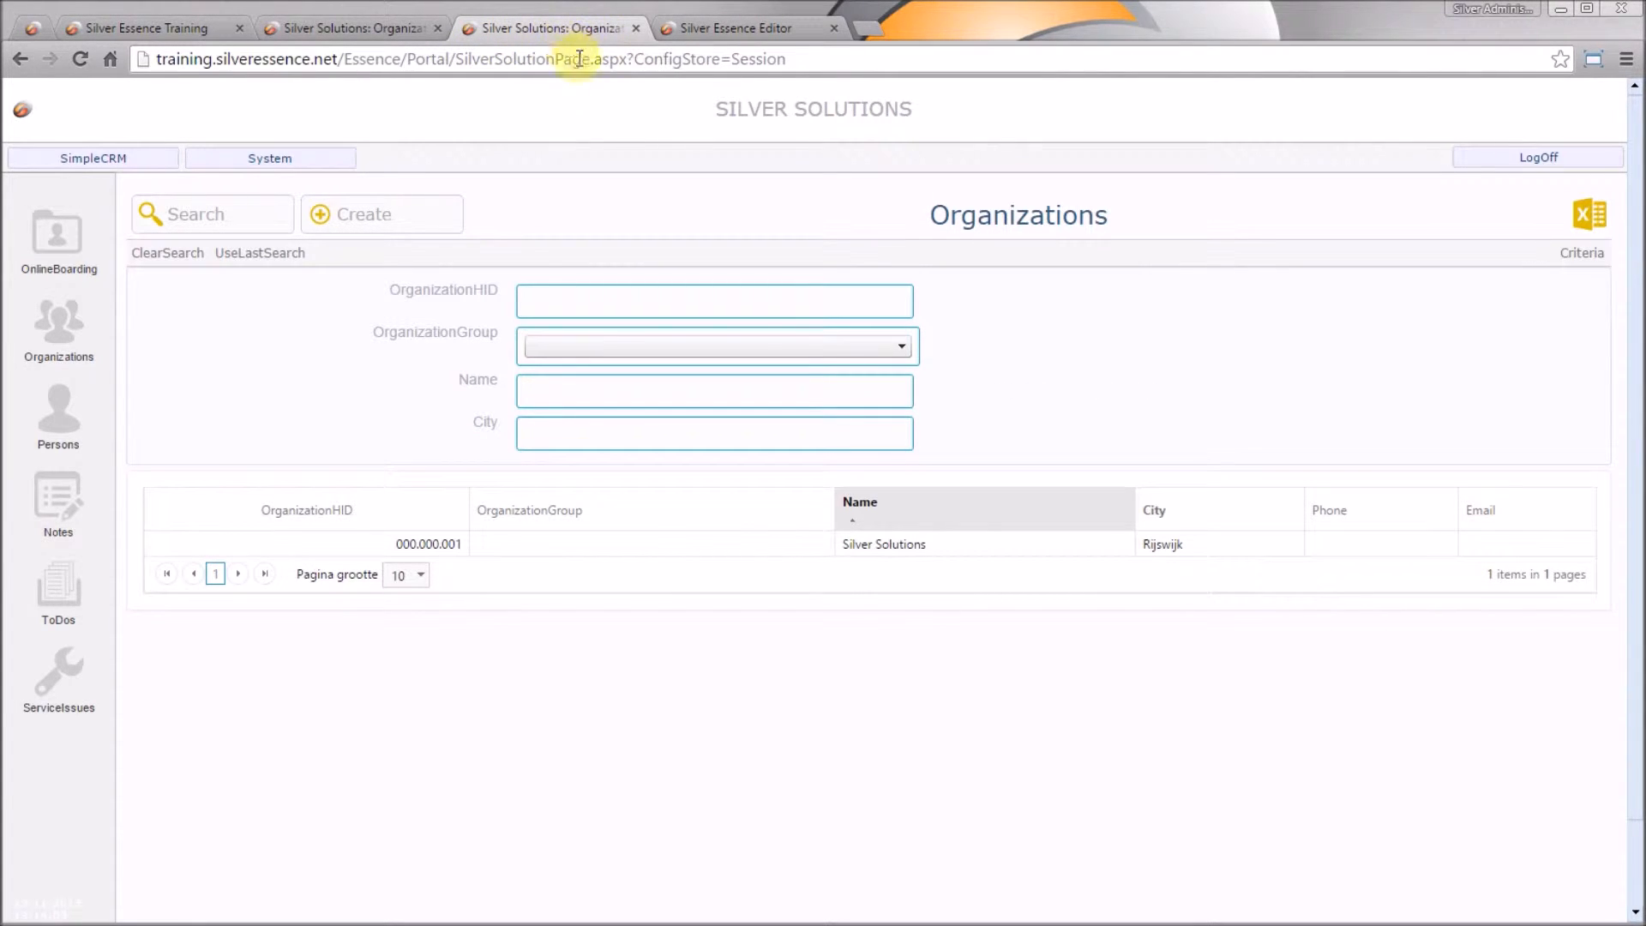
# Show the Quick Jump Groups in the Silver Essence Editor's portal settings and look at the regular portal for comparison.
pyautogui.click(755, 24)
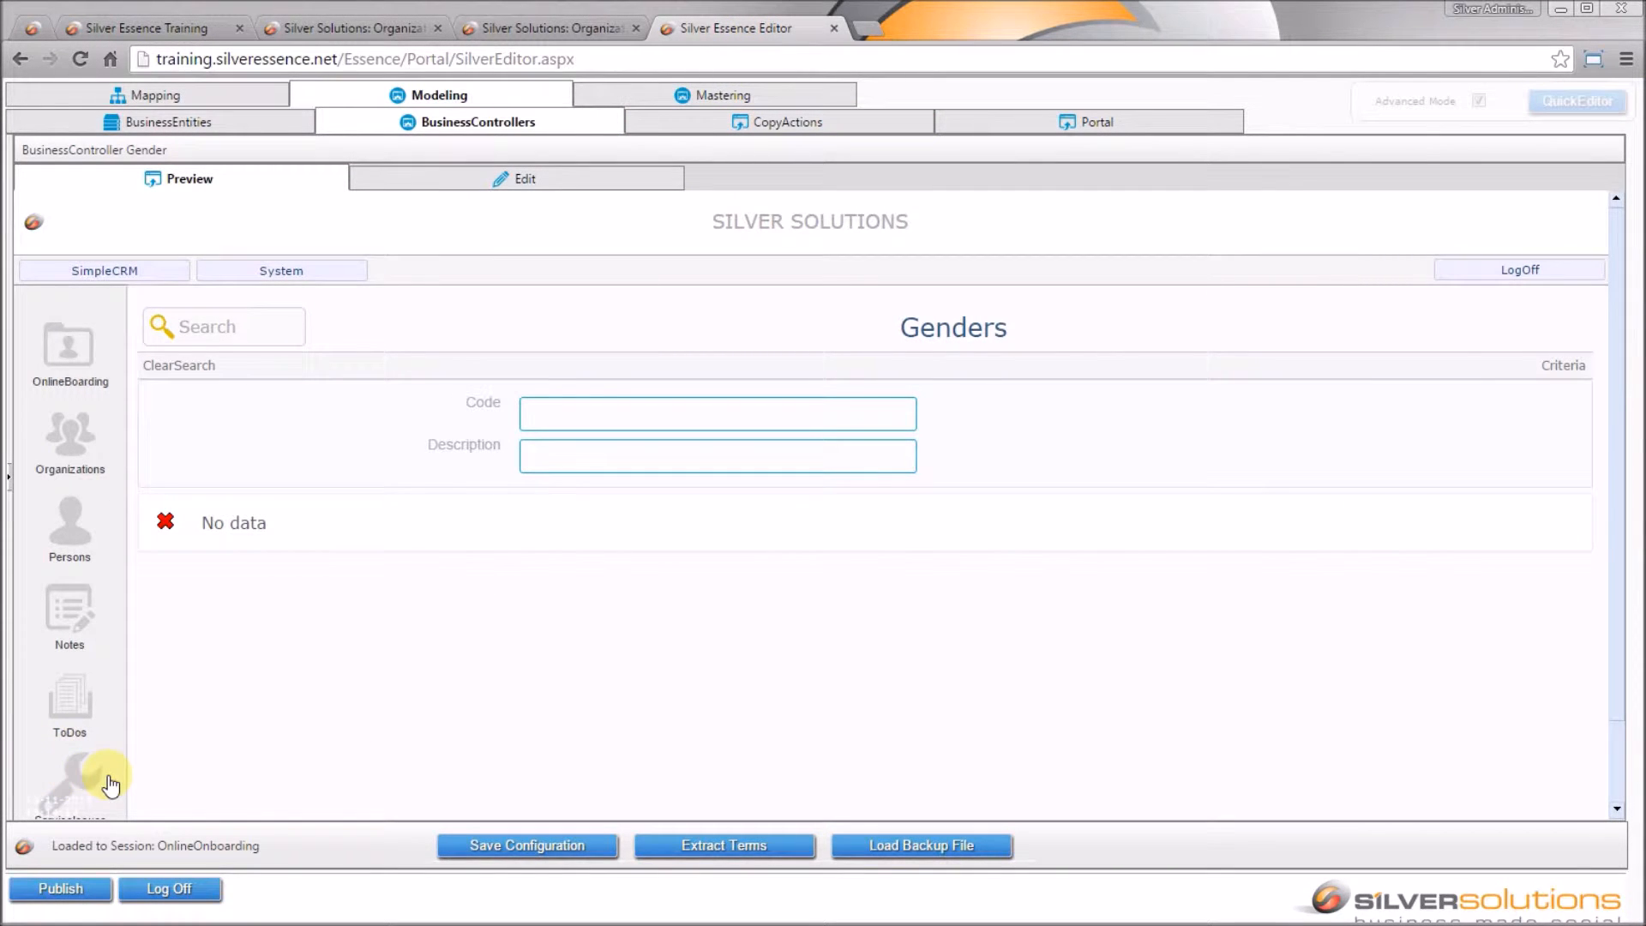
pyautogui.click(1157, 129)
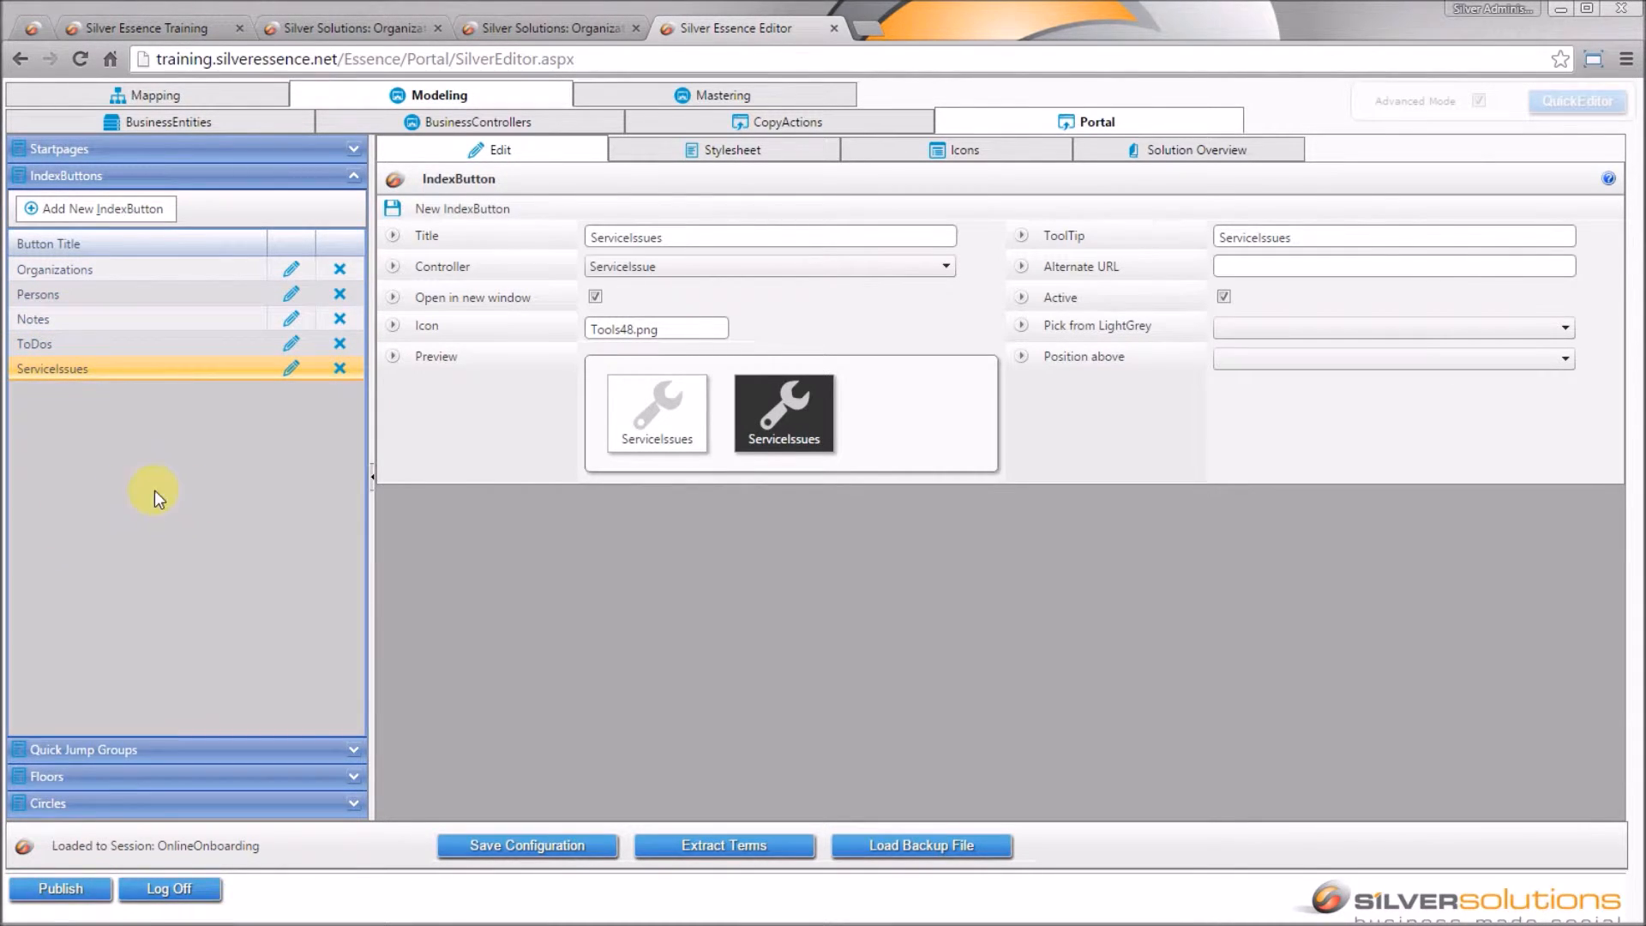
pyautogui.click(127, 748)
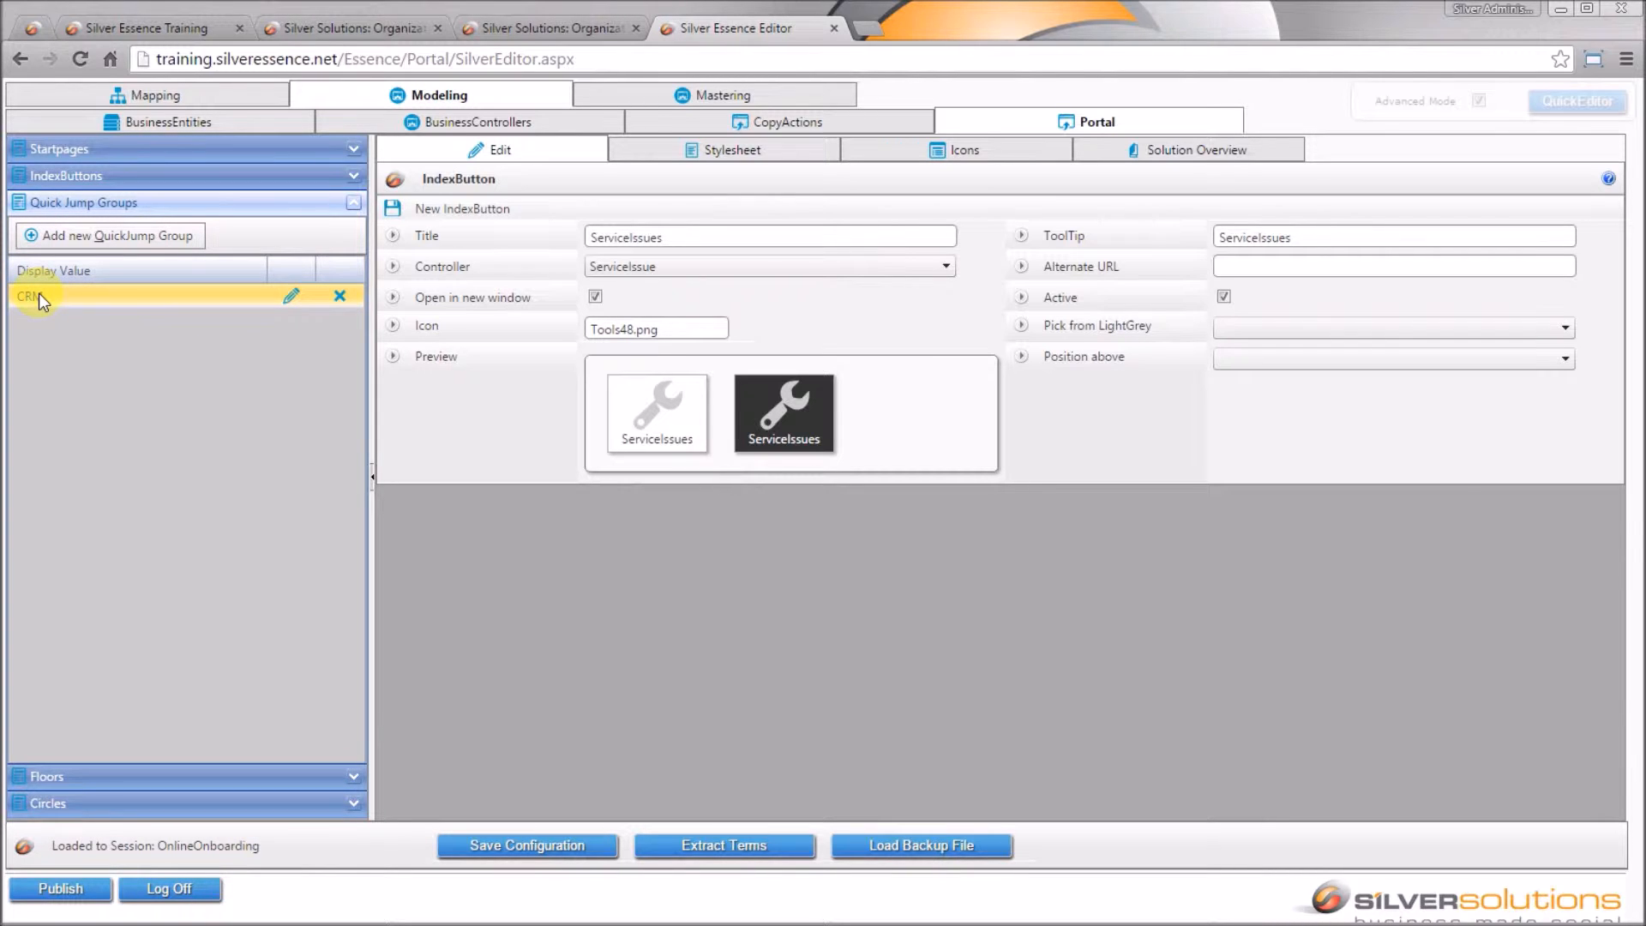
pyautogui.click(351, 29)
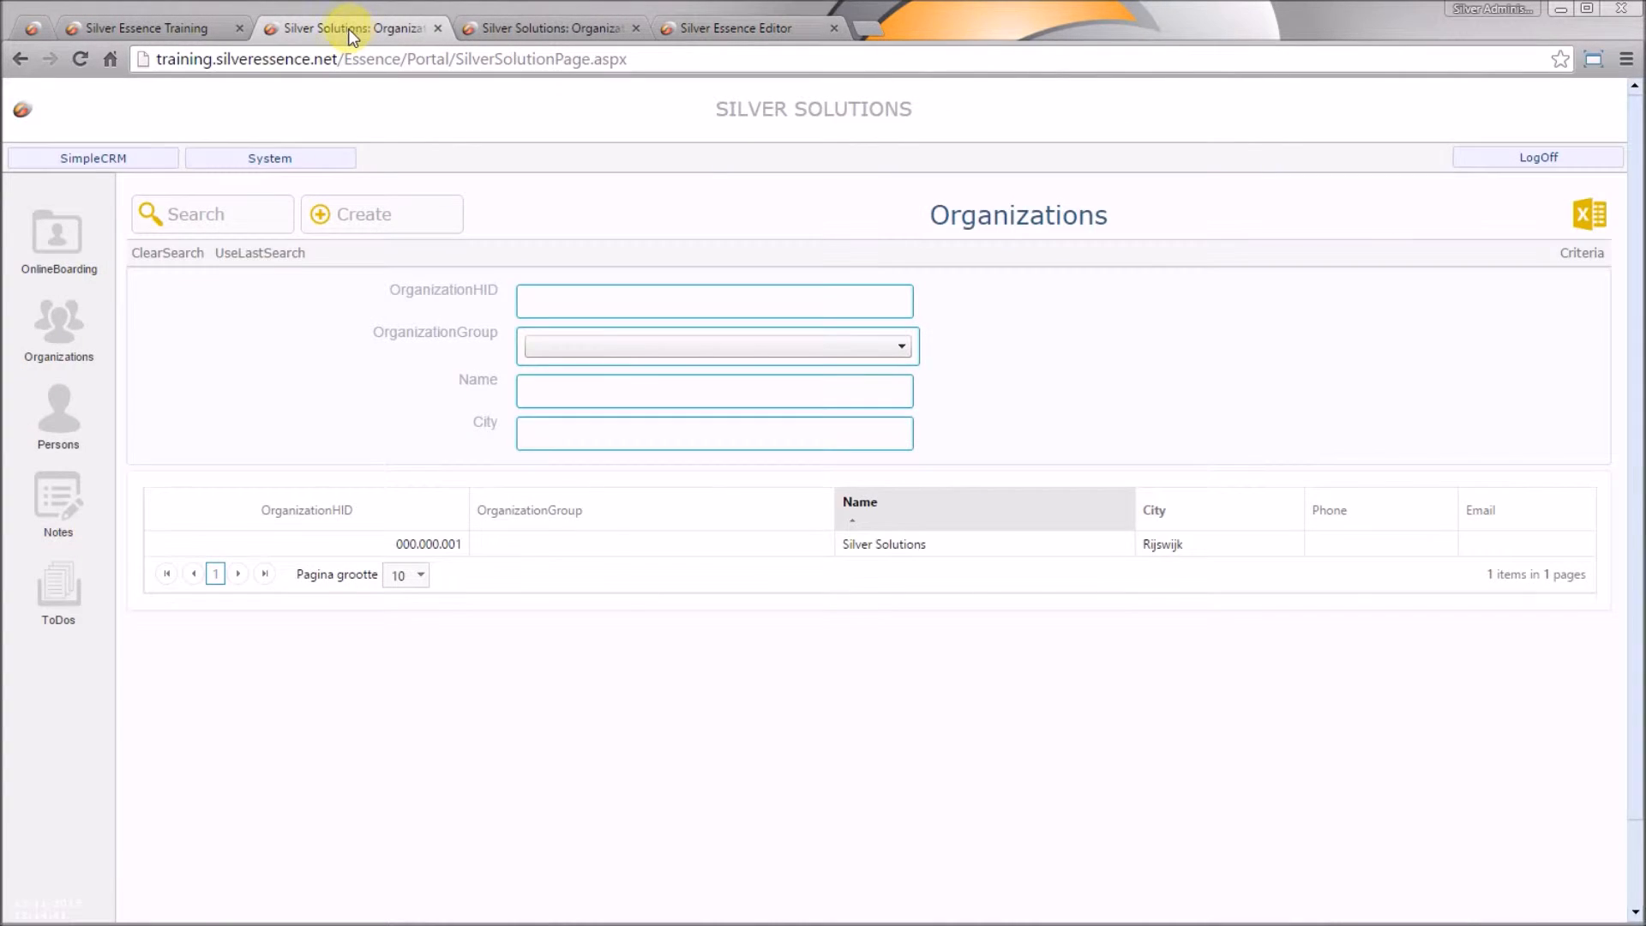
pyautogui.click(15, 912)
pyautogui.click(764, 26)
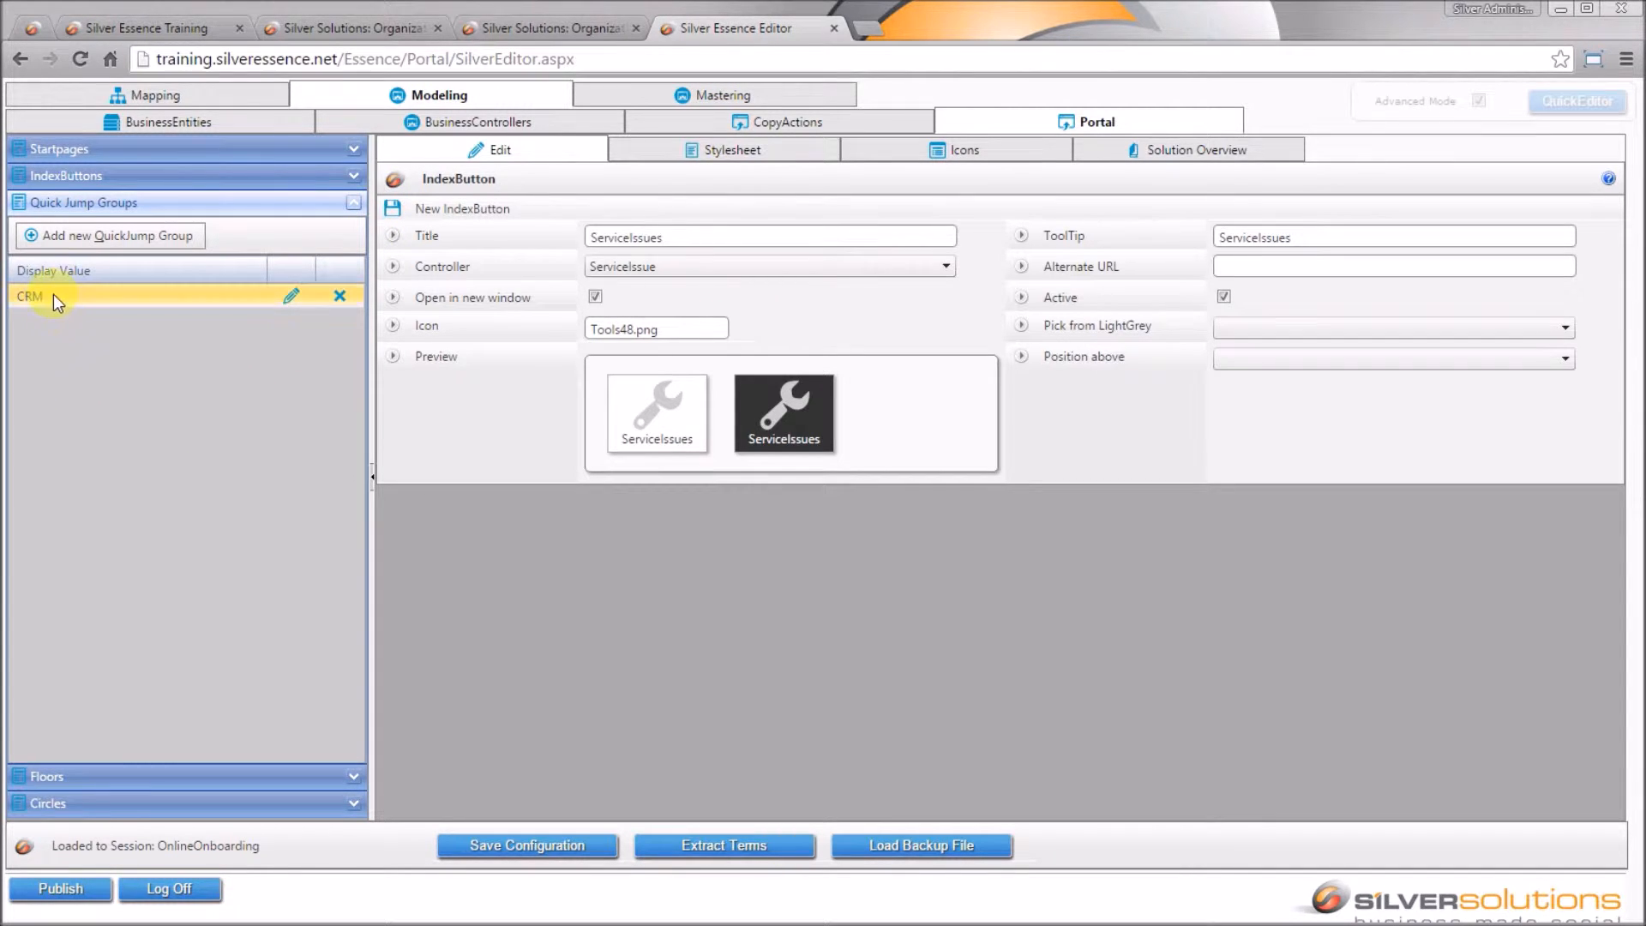
# Add a QuickJump group titled Service Manager, positioned above CRM, and save it.
pyautogui.click(105, 236)
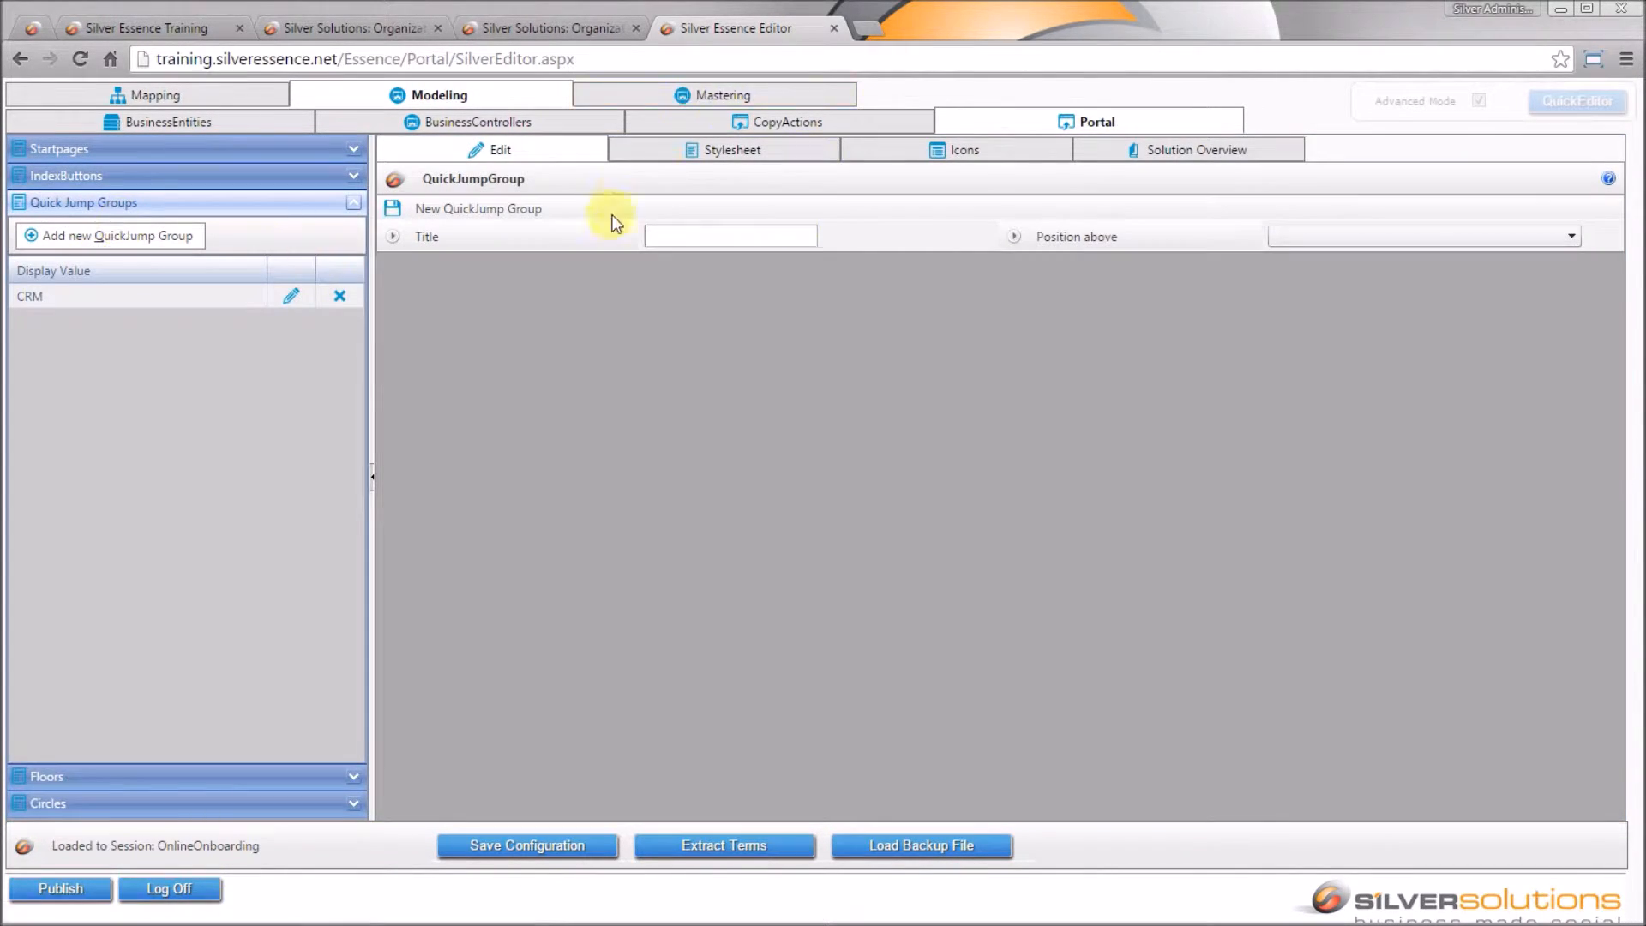
pyautogui.click(725, 237)
pyautogui.write('Service Manager')
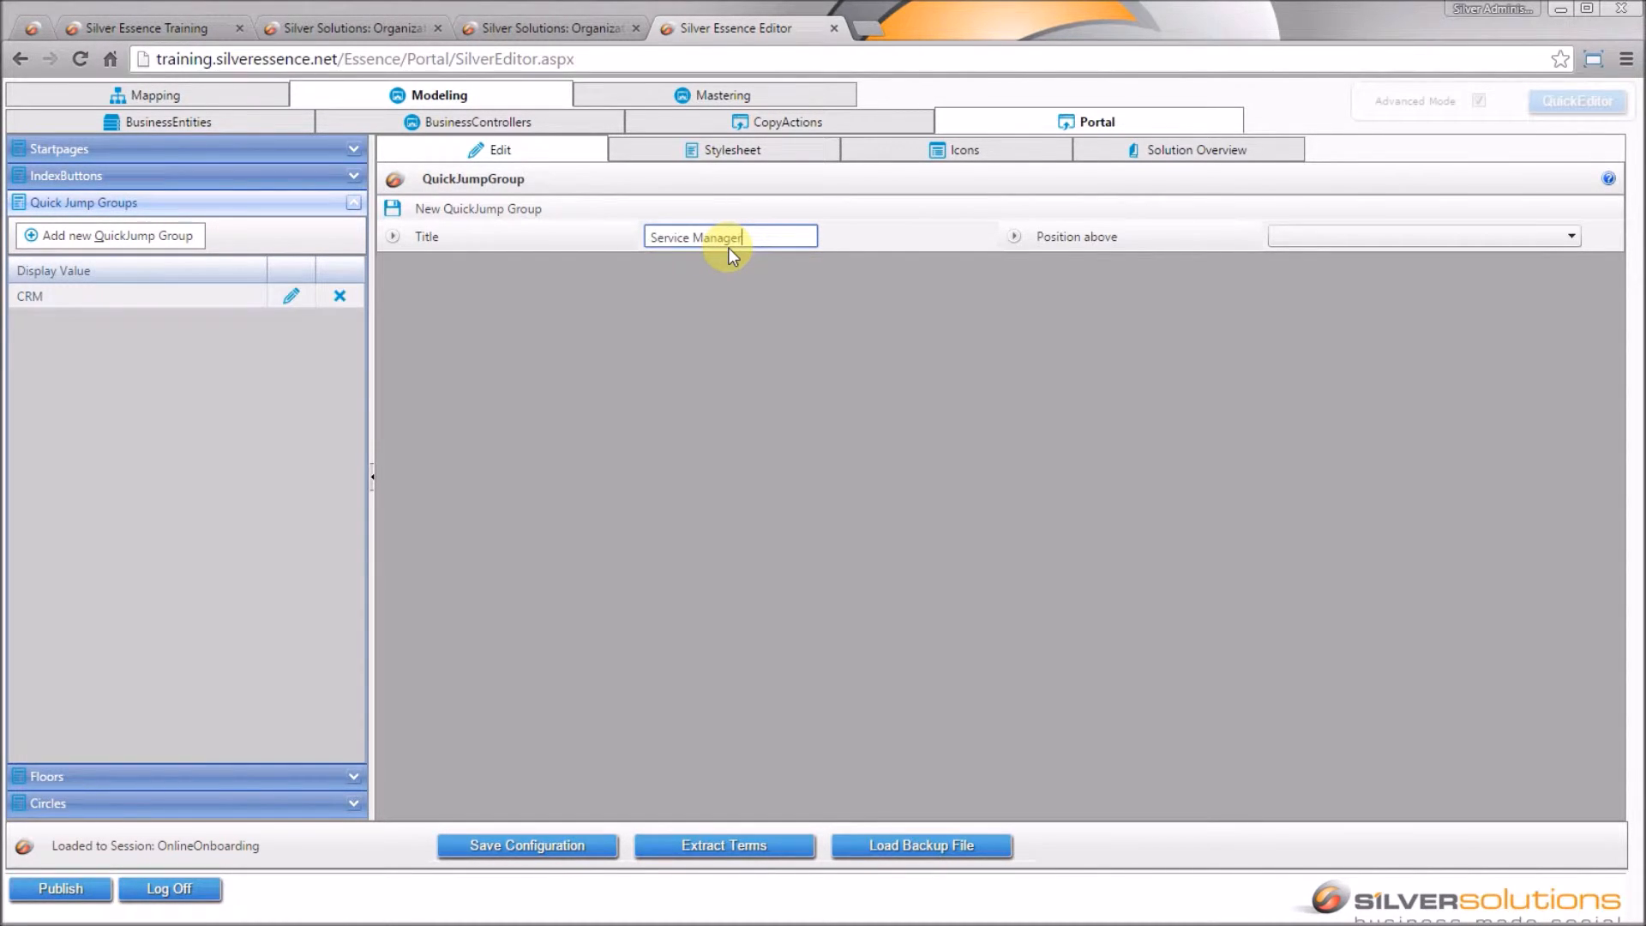
pyautogui.press('Tab')
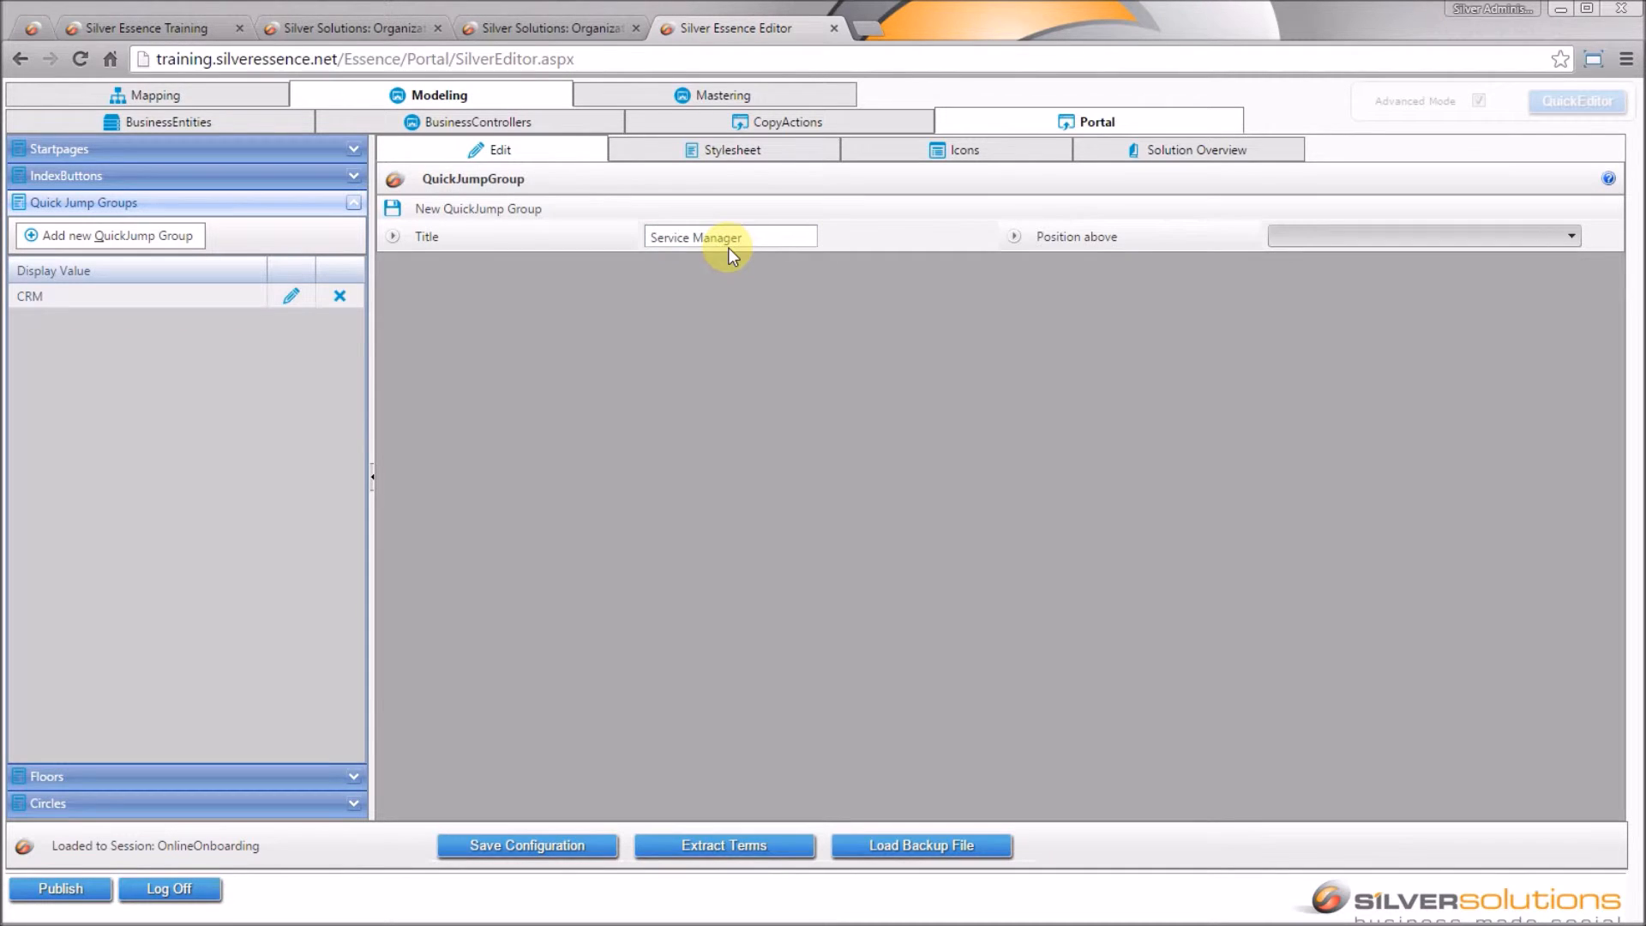
pyautogui.click(1454, 233)
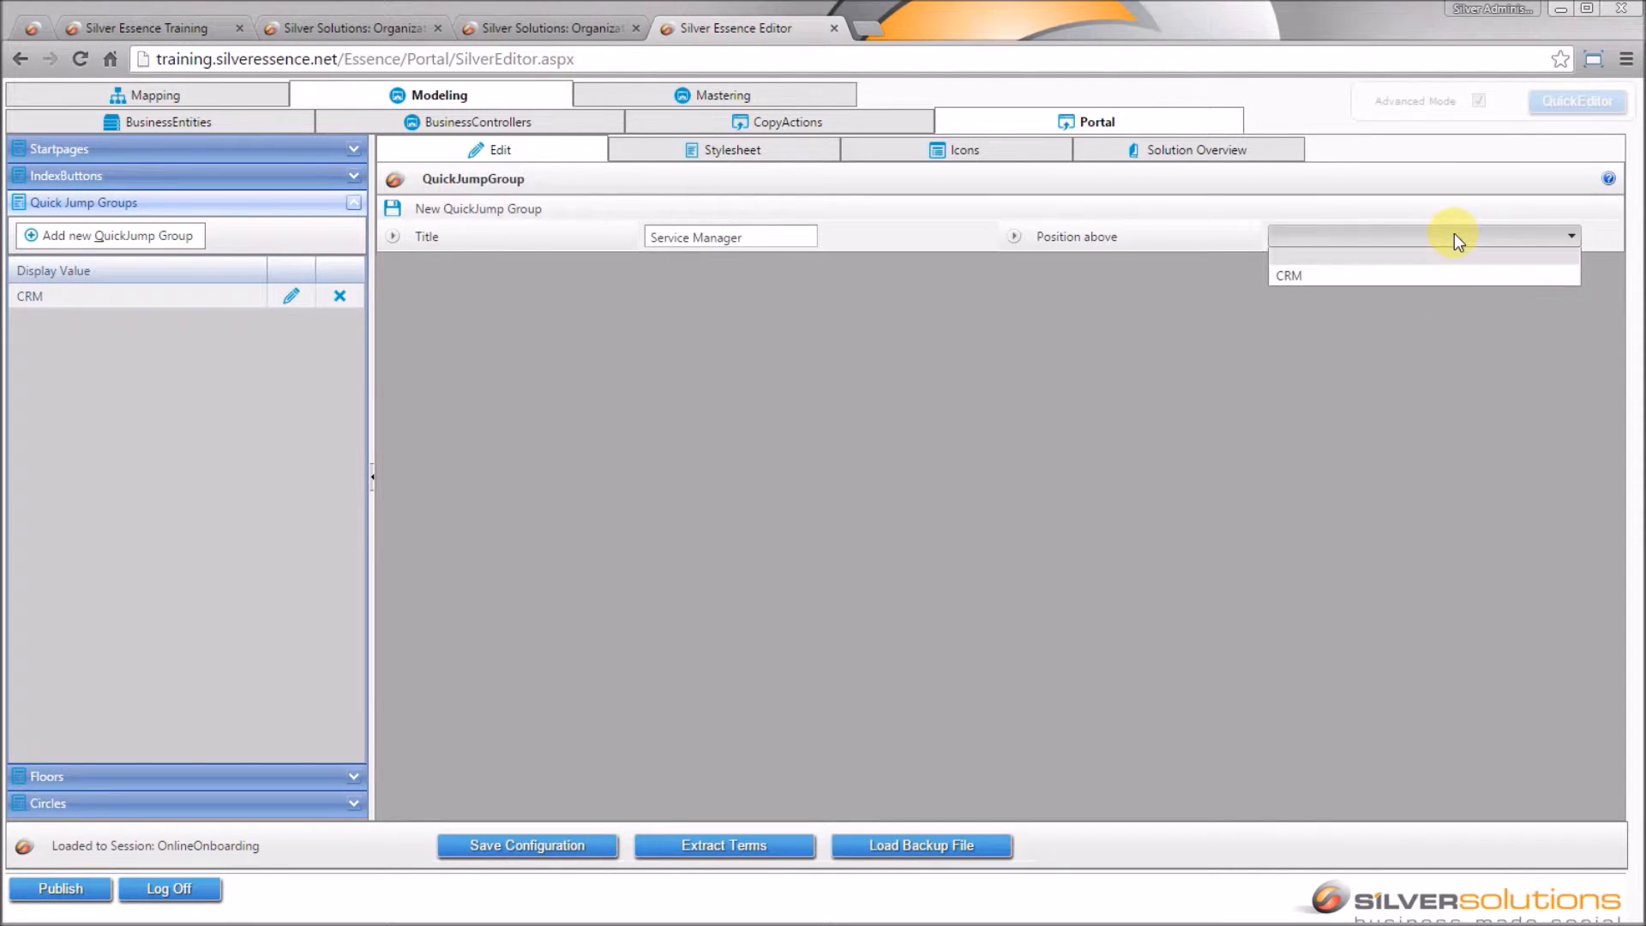
pyautogui.click(1426, 275)
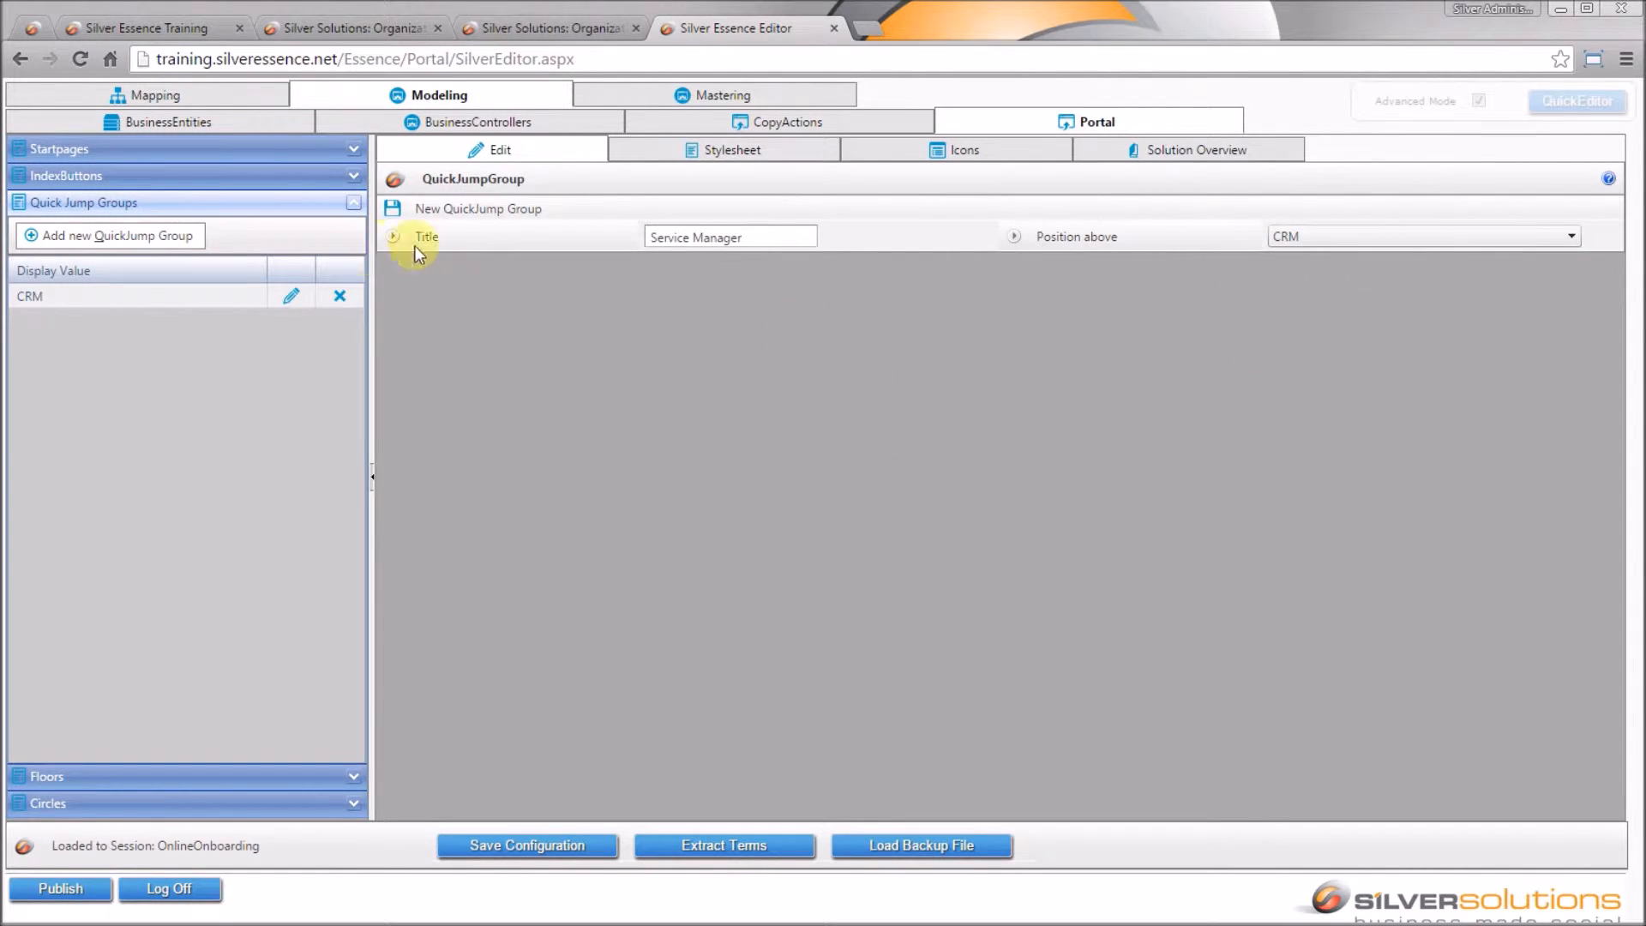
pyautogui.click(394, 208)
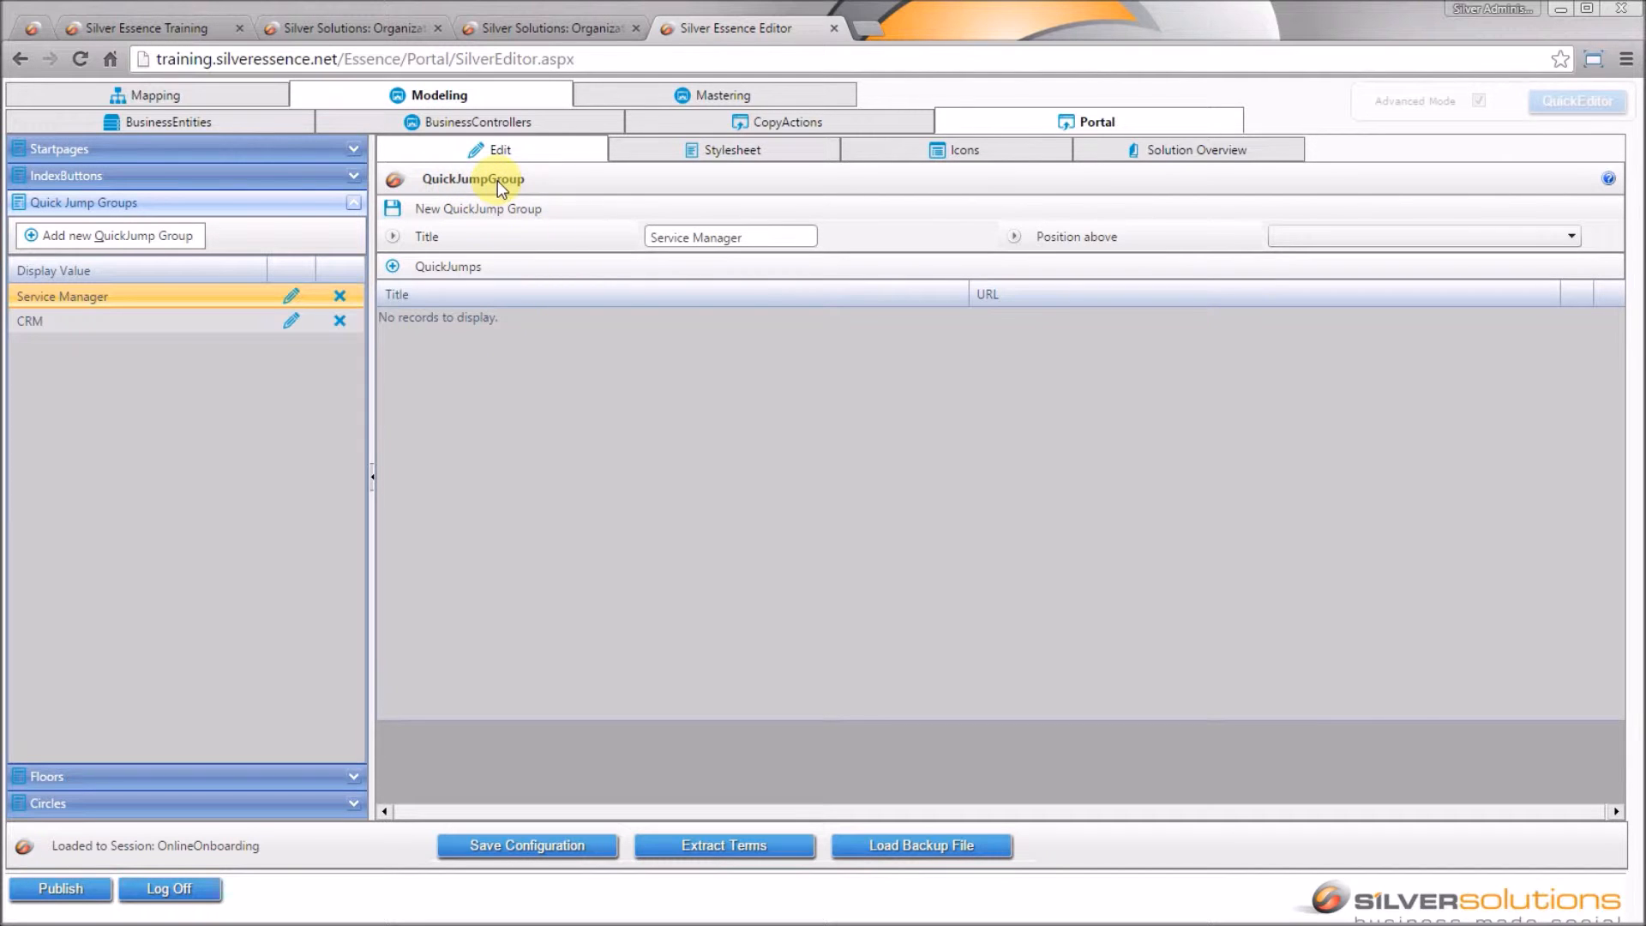
# Add a quick jump titled "Check for Service Issues: Open" to the Service Manager group.
pyautogui.click(395, 267)
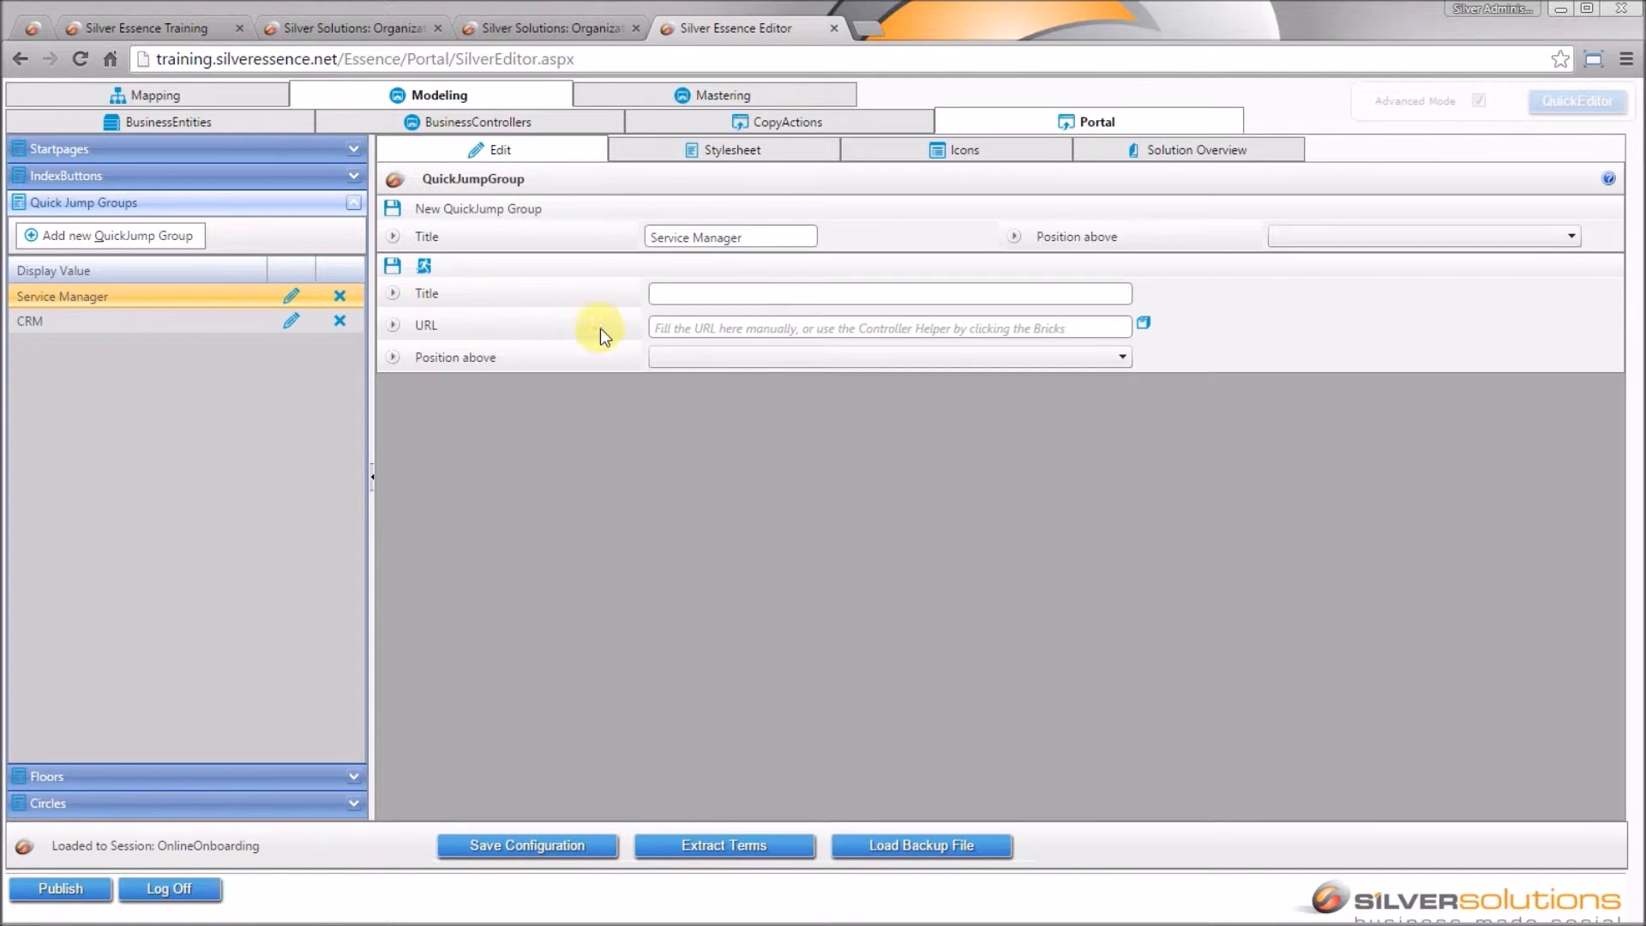
pyautogui.click(887, 295)
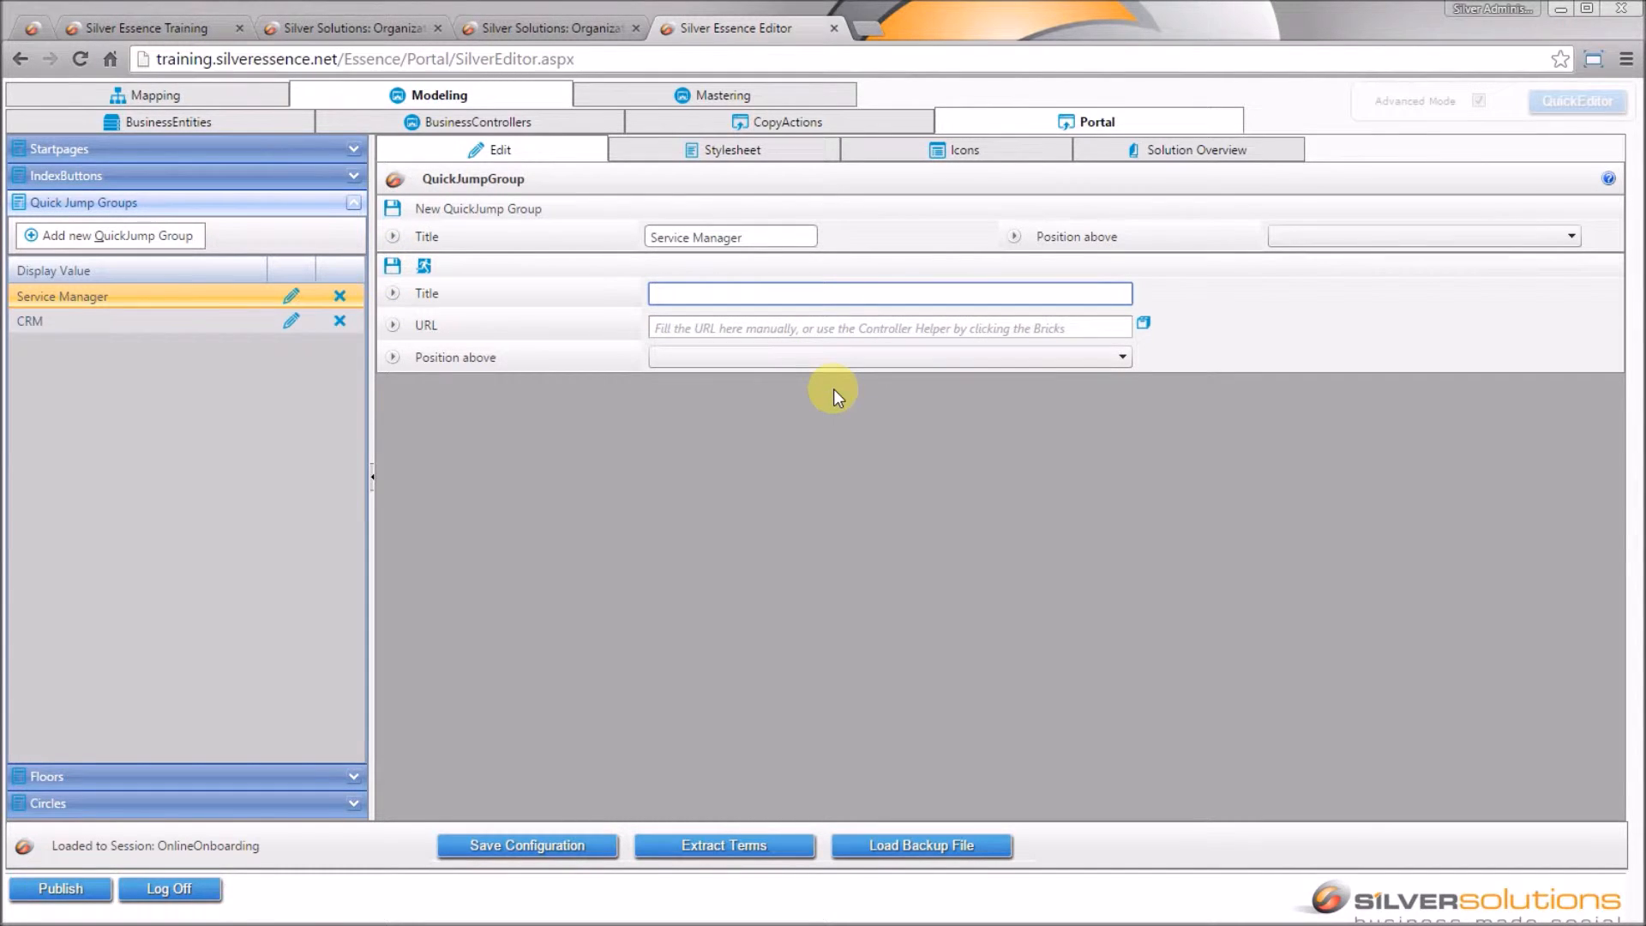
pyautogui.write('Check for Service Issues')
pyautogui.write(' Open')
pyautogui.press('Left')
pyautogui.press('Left')
pyautogui.press('Left')
pyautogui.press('Left')
pyautogui.press('Left')
pyautogui.write(':')
# Set the quick jump's URL to SilverSolutionPage.aspx?Controller=ServiceIssue&Processed=0, copy the URL, and save the quick jump.
pyautogui.click(1145, 326)
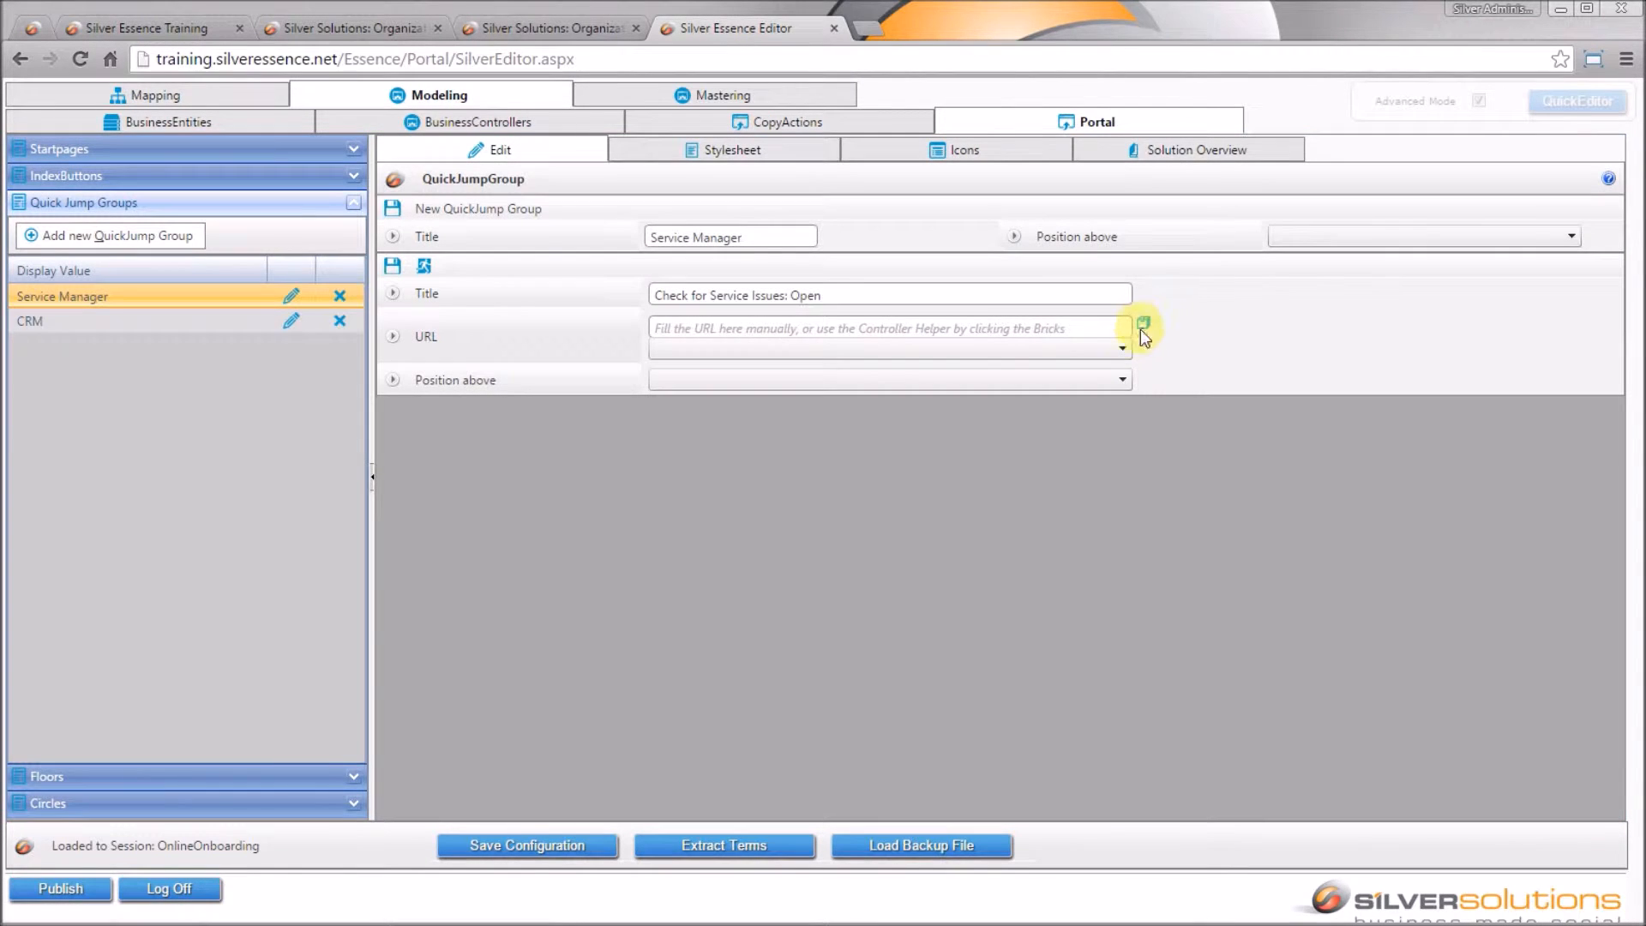
pyautogui.click(1117, 350)
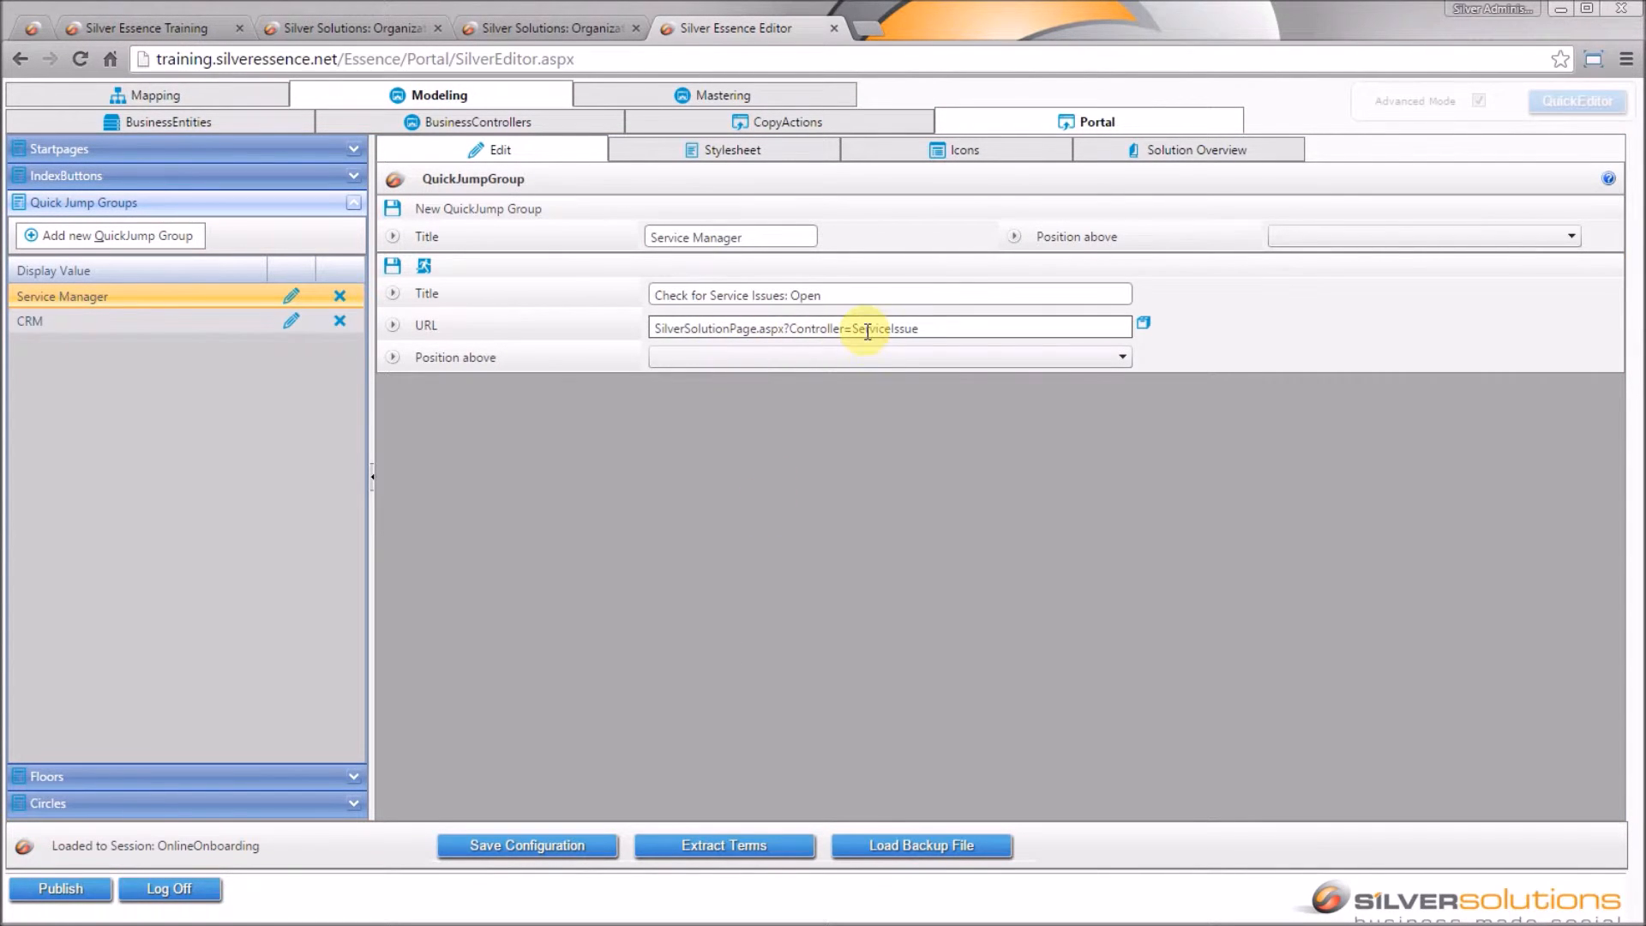
pyautogui.click(1087, 321)
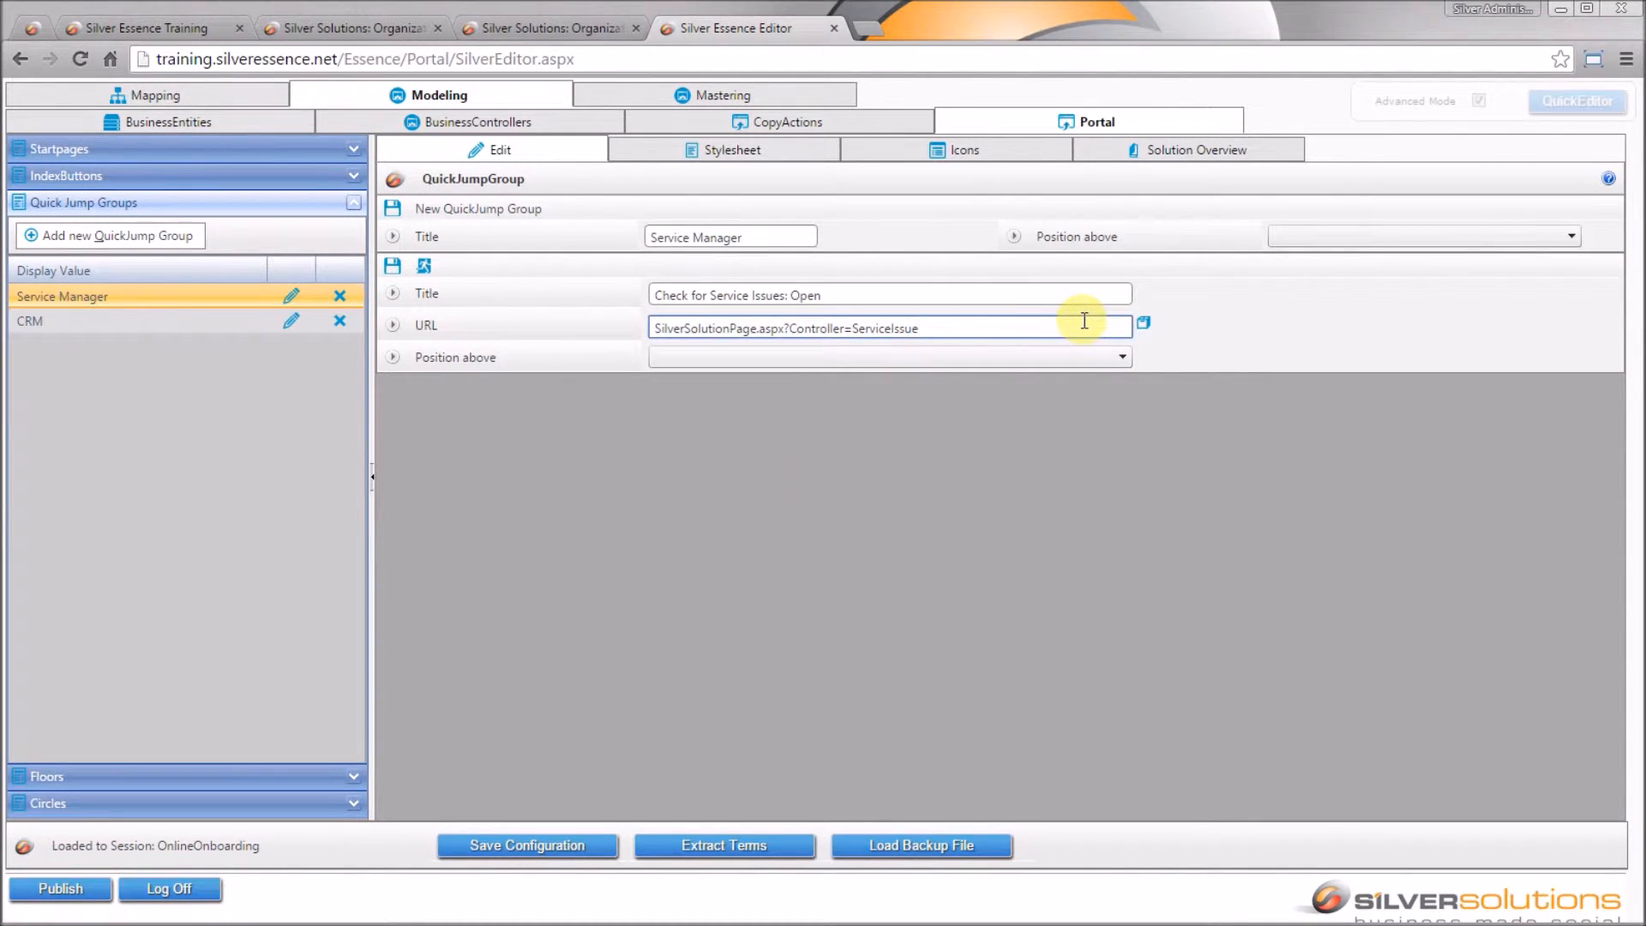
pyautogui.write('&Processed=0')
pyautogui.hotkey('ctrl', 'a')
pyautogui.hotkey('ctrl', 'c')
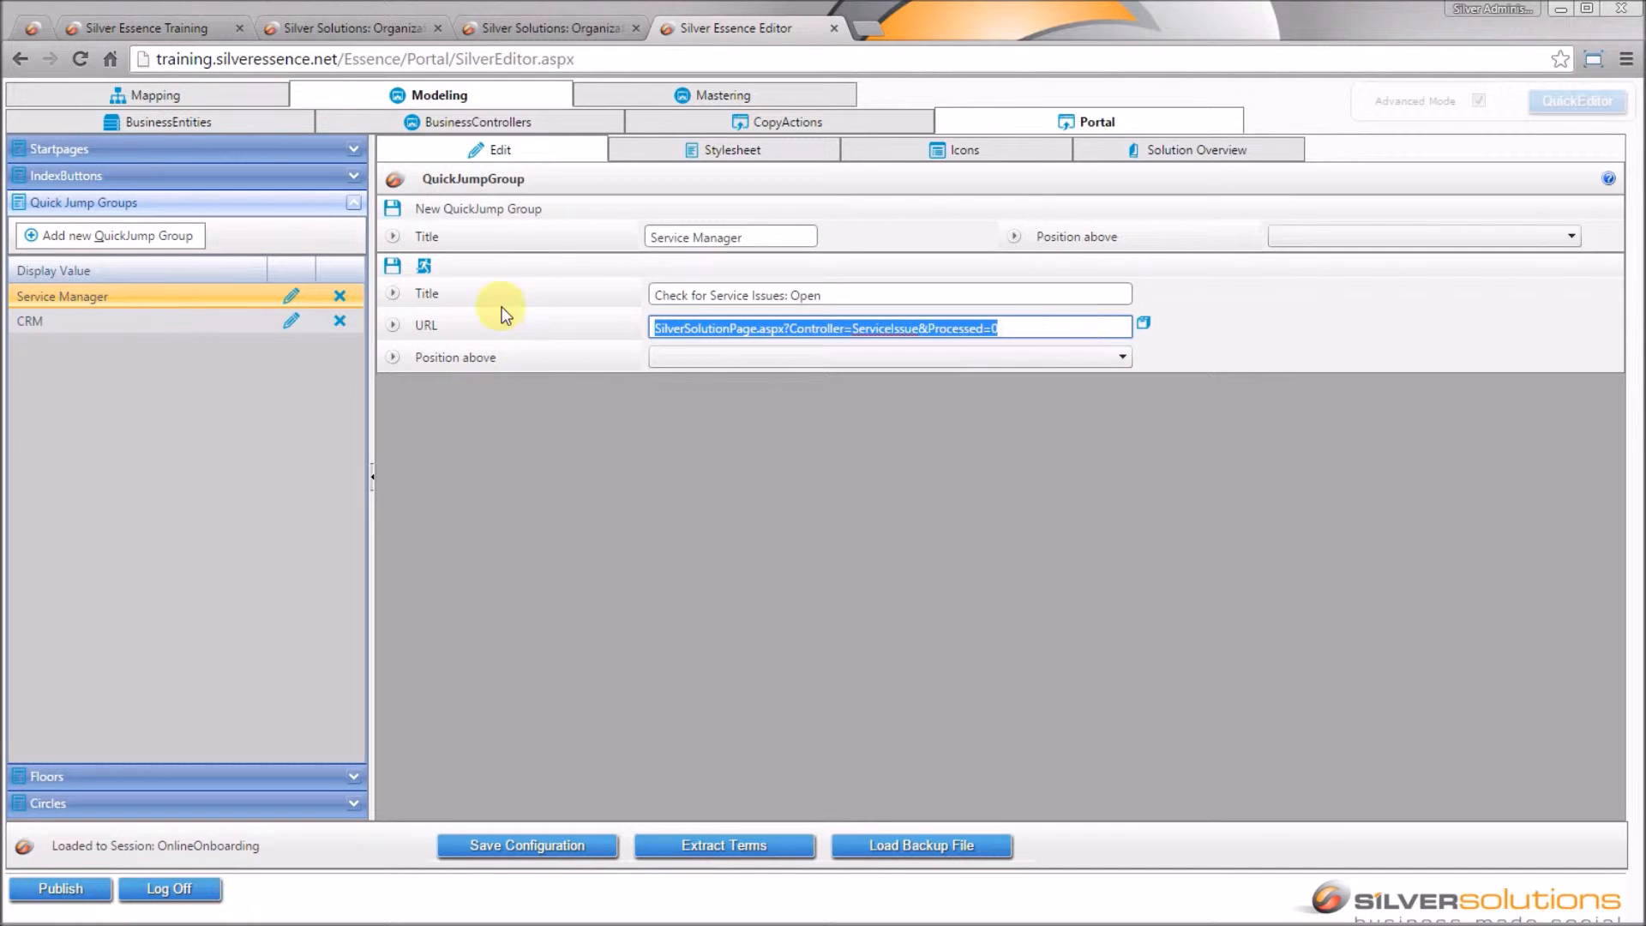
pyautogui.click(398, 269)
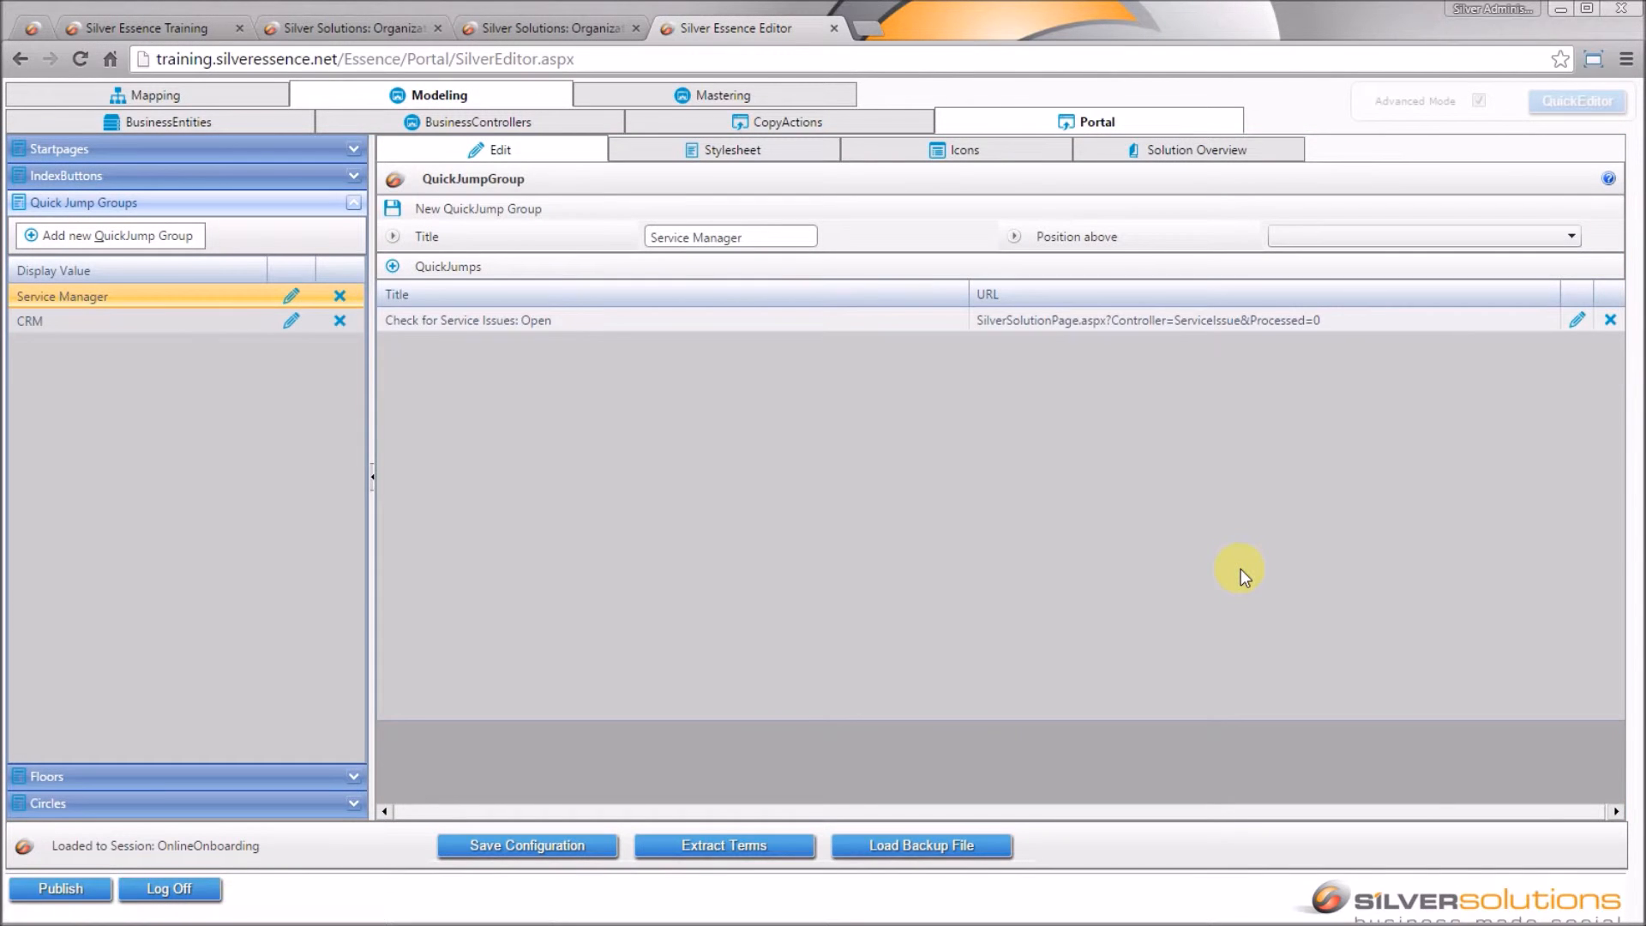
# Add a quick jump titled "Check for Service Issues: Processed" with URL SilverSolutionPage.aspx?Controller=ServiceIssue&Processed=1 to the Service Manager group and save it.
pyautogui.click(393, 266)
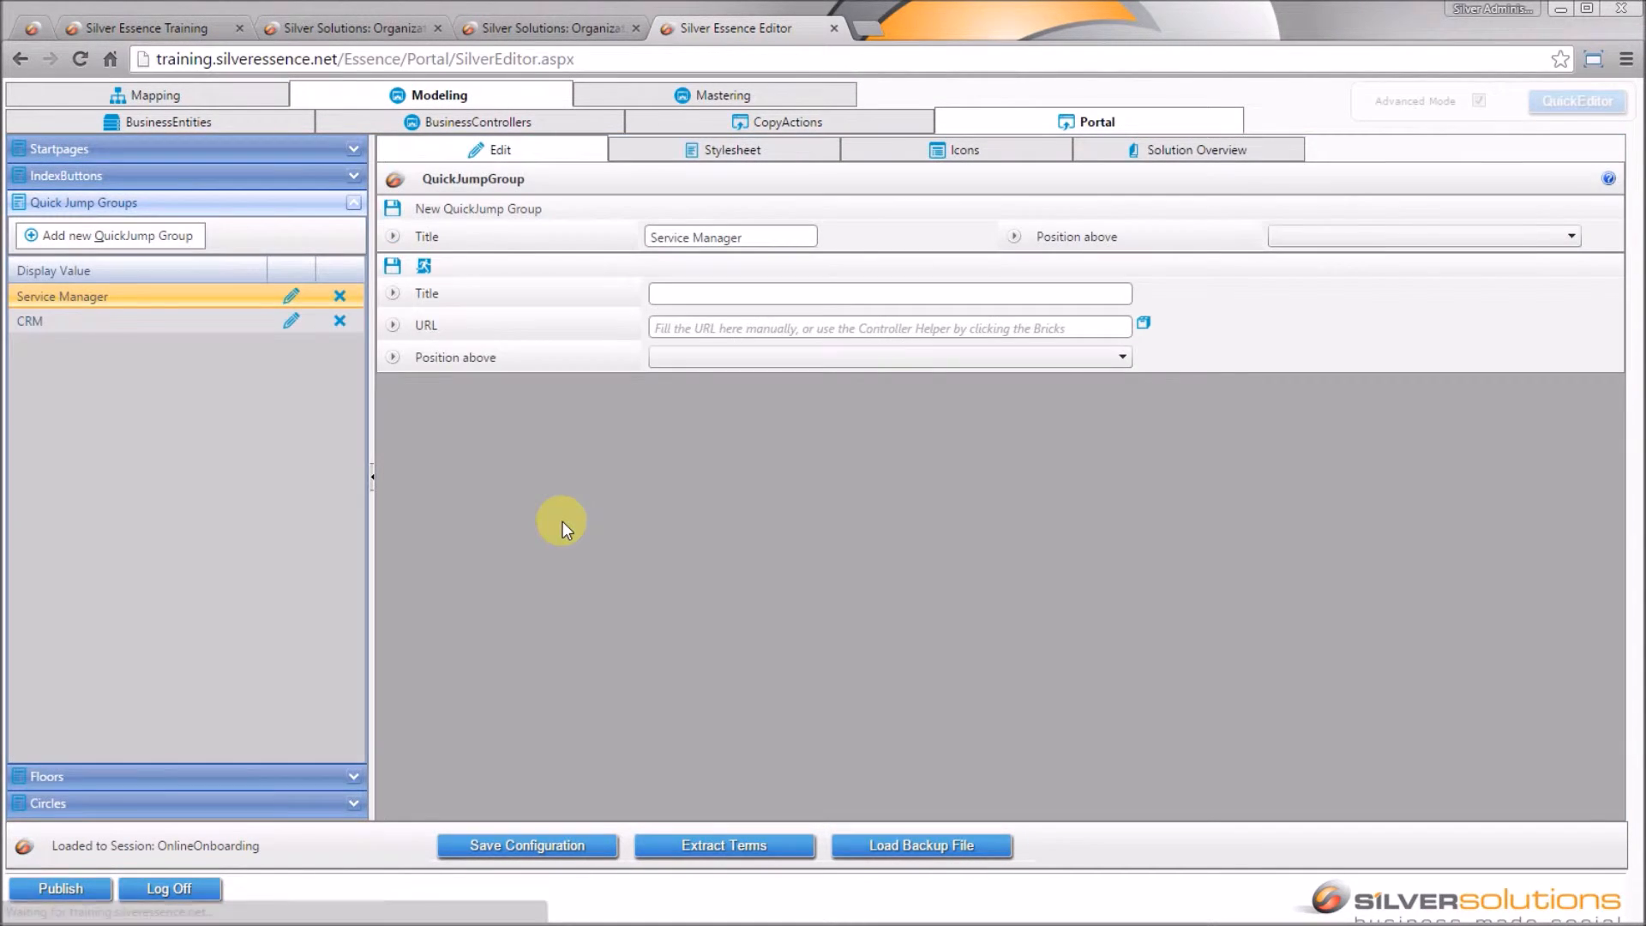
pyautogui.click(674, 293)
pyautogui.write('Ch')
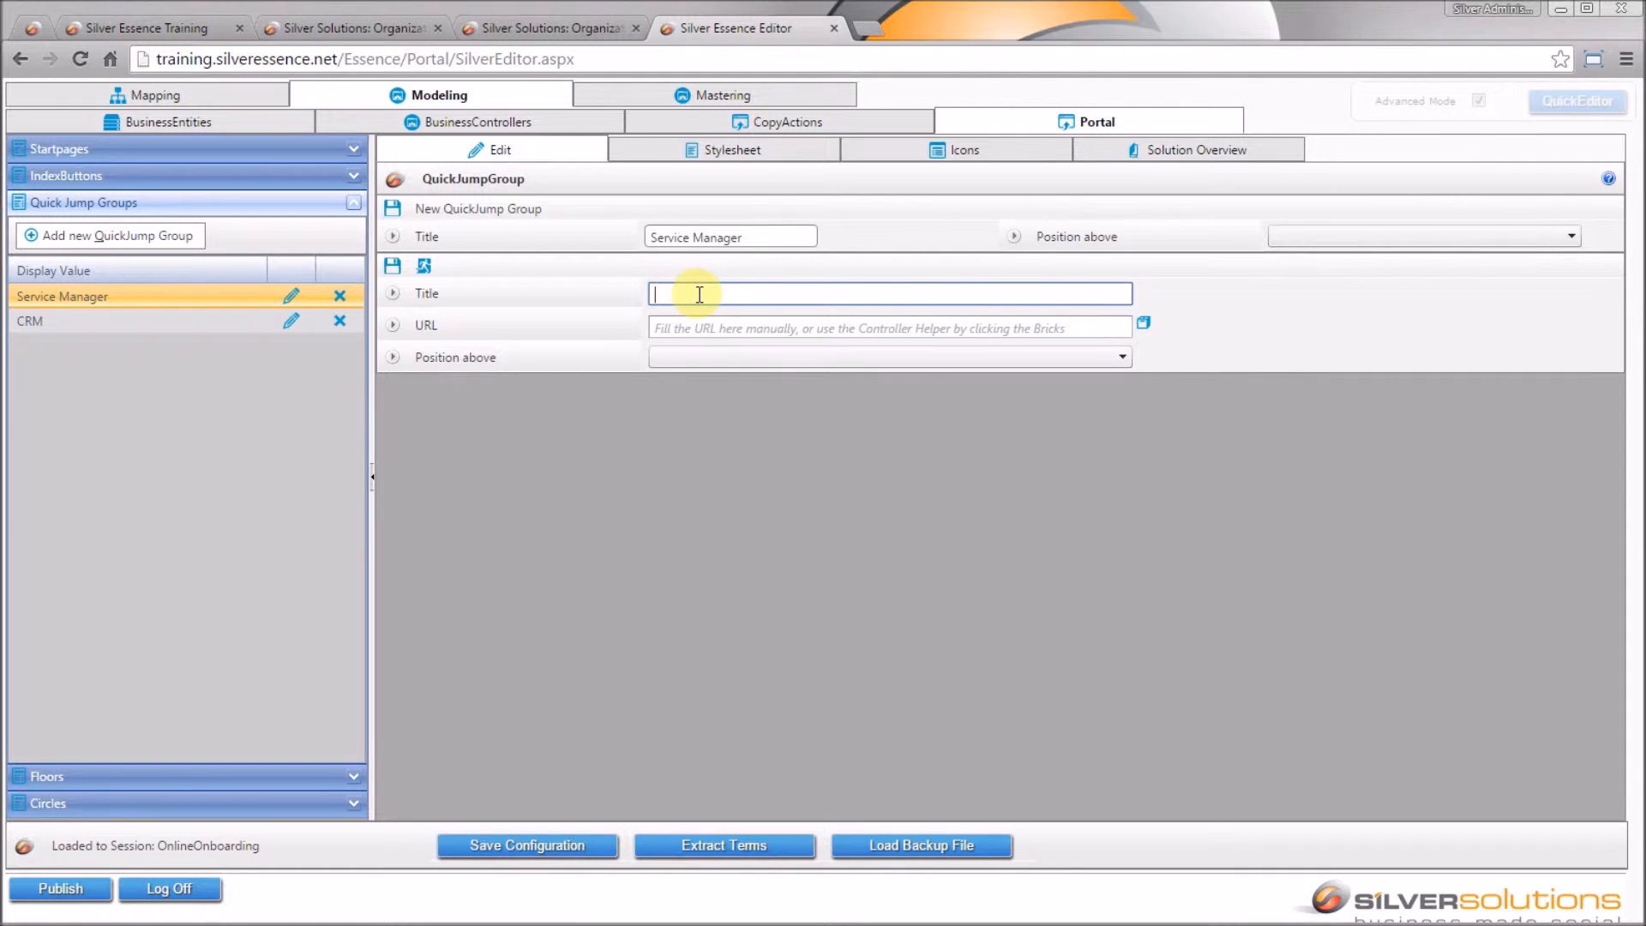
pyautogui.write('eck for Service Issues: Processed')
pyautogui.press('Tab')
pyautogui.hotkey('ctrl', 'v')
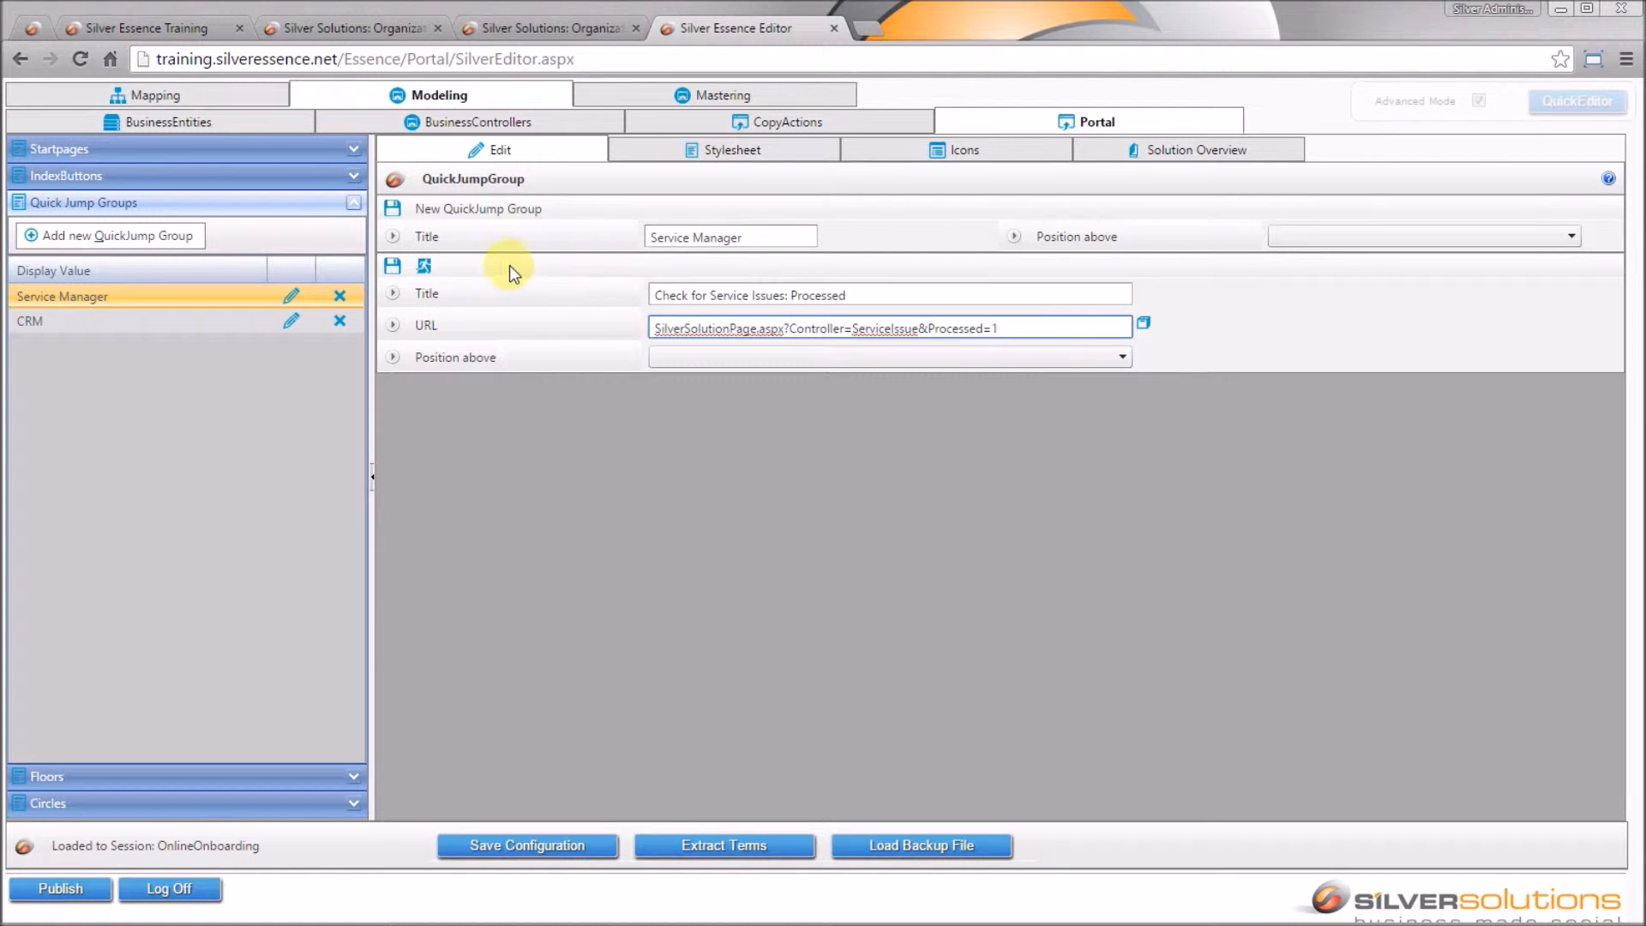
pyautogui.click(393, 267)
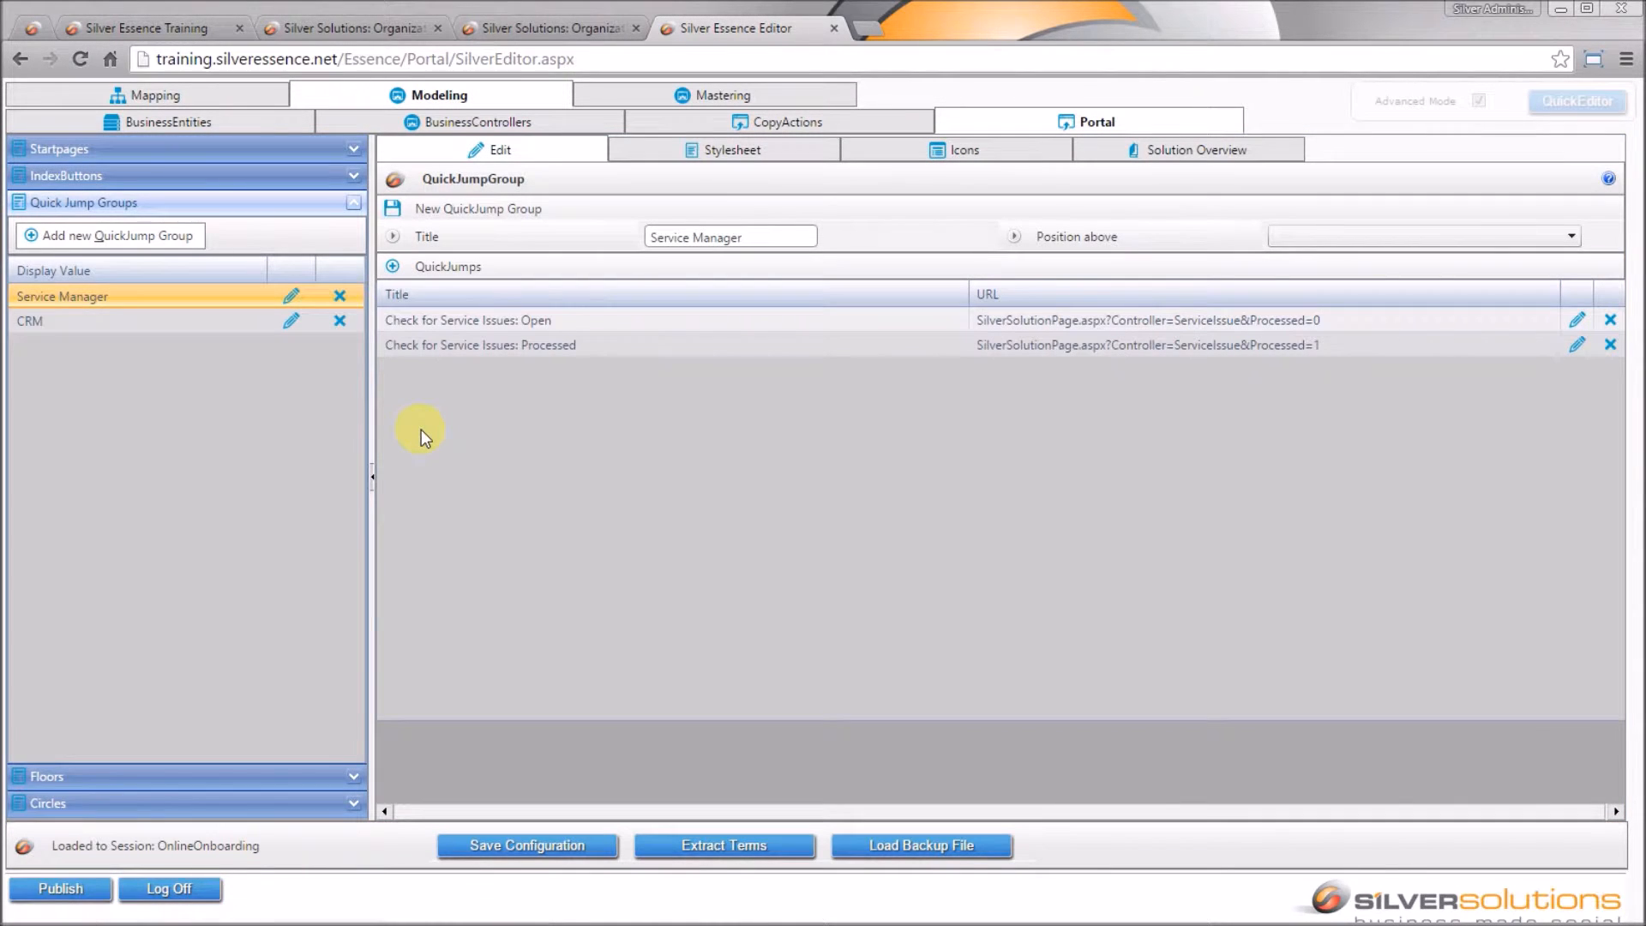
# Add a quick jump titled "A new Service Issue? Enter it here!" with URL SilverSolutionPage.aspx?Controller=ServiceIssue&AddNew=1 and save it.
pyautogui.click(393, 266)
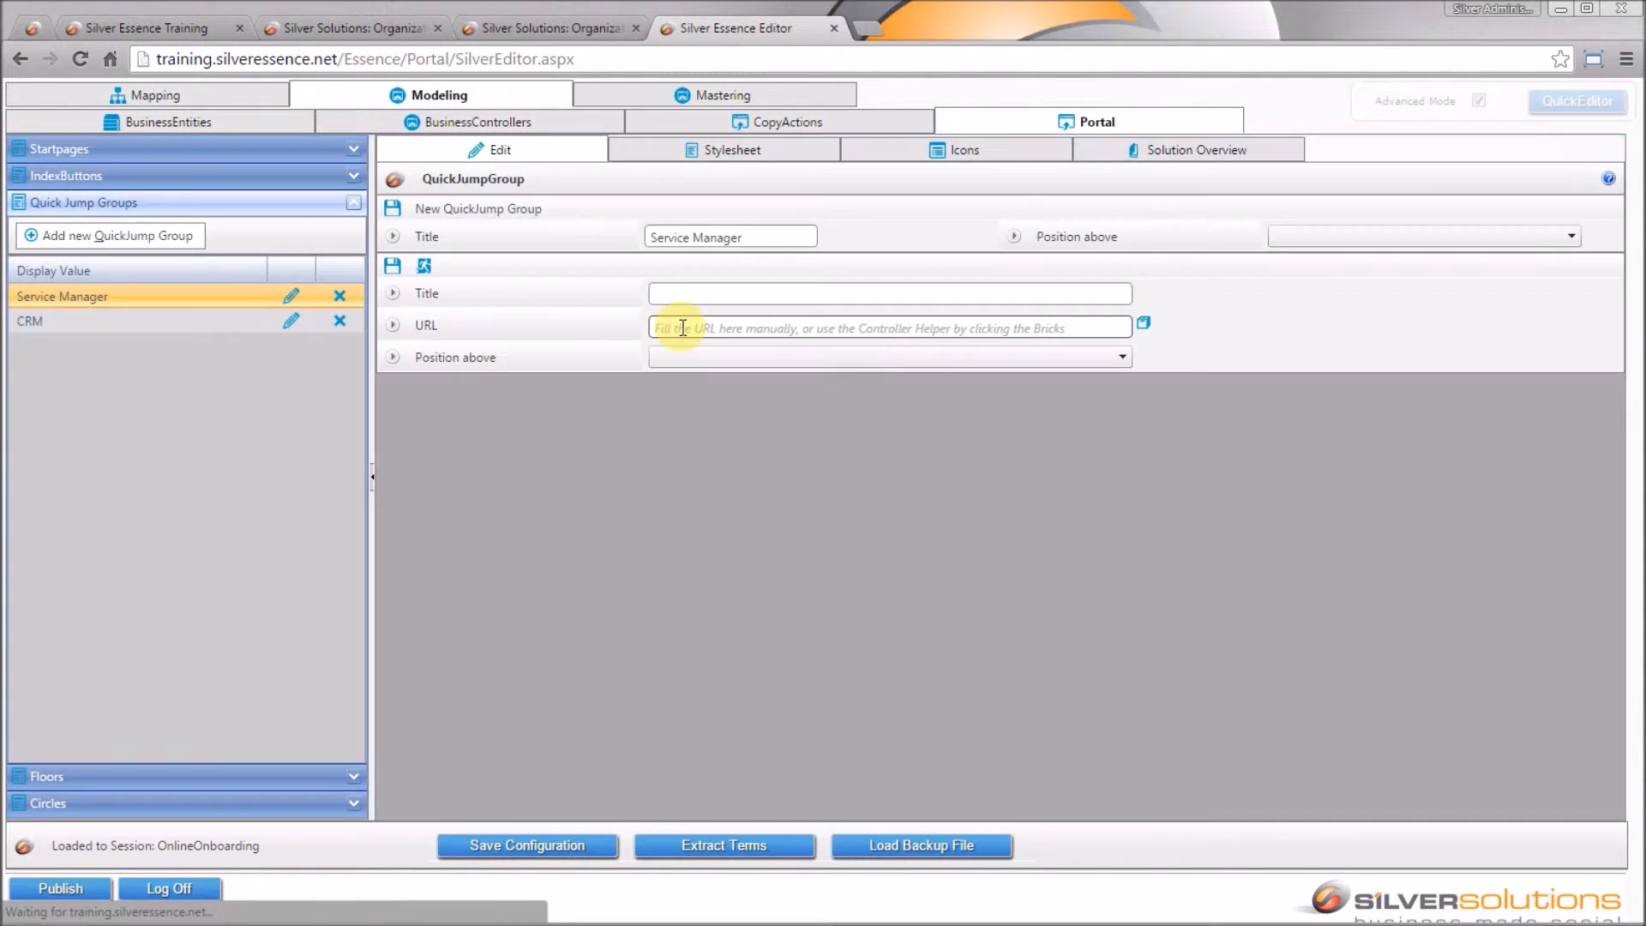
pyautogui.click(725, 294)
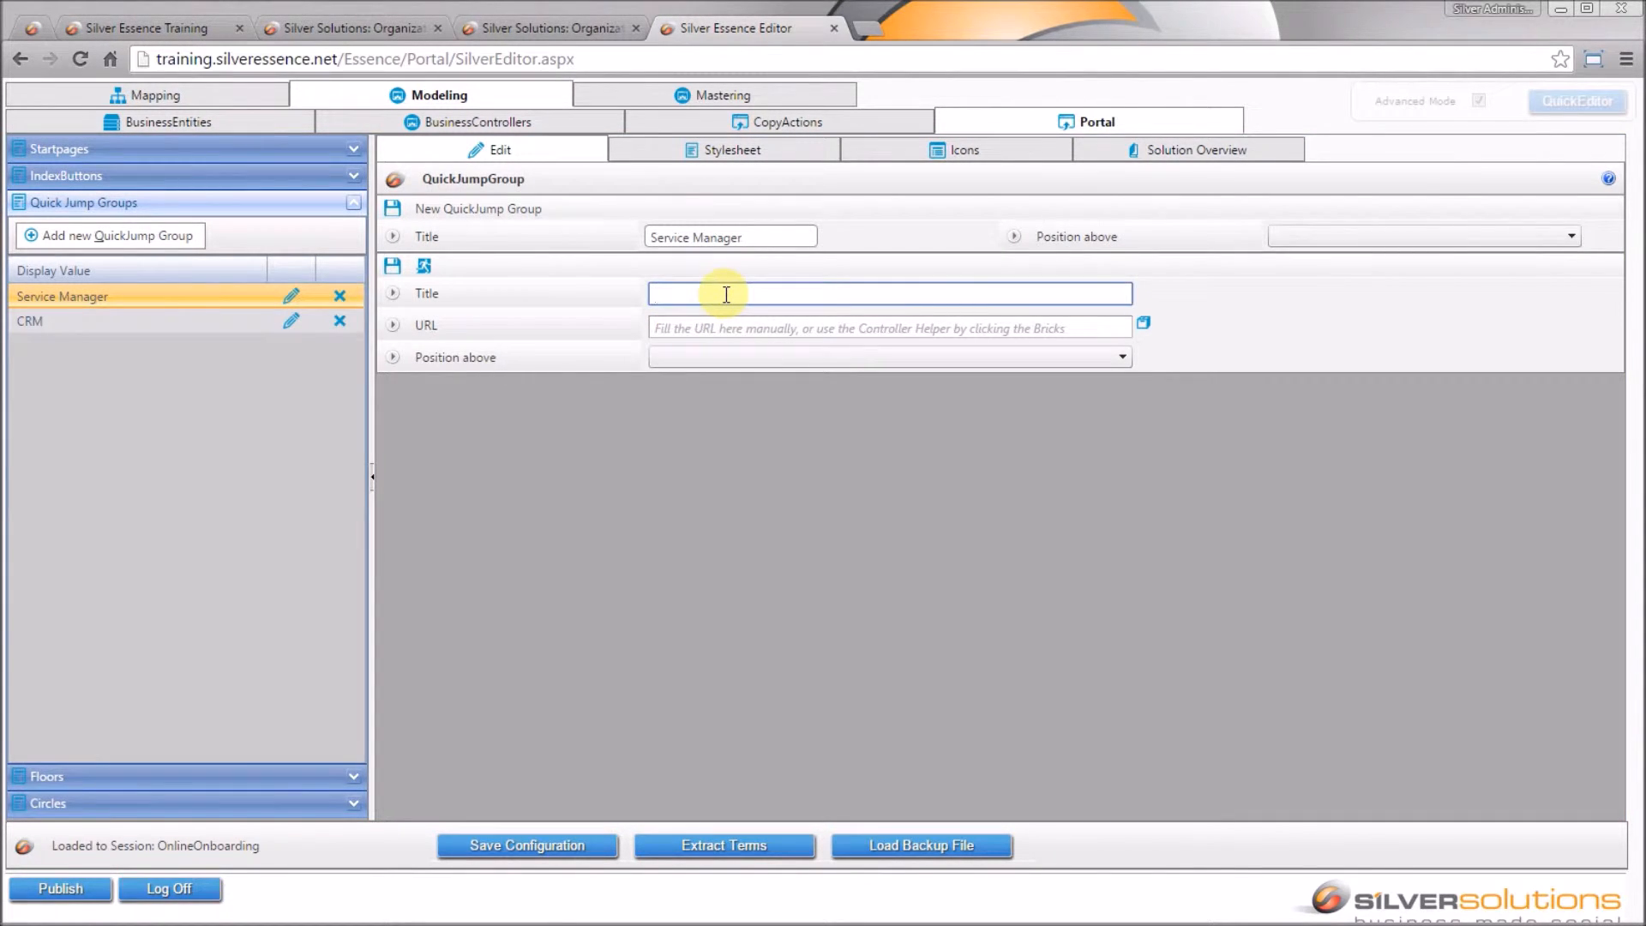
pyautogui.write('A new Service Isseue? Enter it here!')
pyautogui.click(785, 329)
pyautogui.hotkey('ctrl', 'v')
pyautogui.moveTo(928, 329); pyautogui.dragTo(1215, 344)
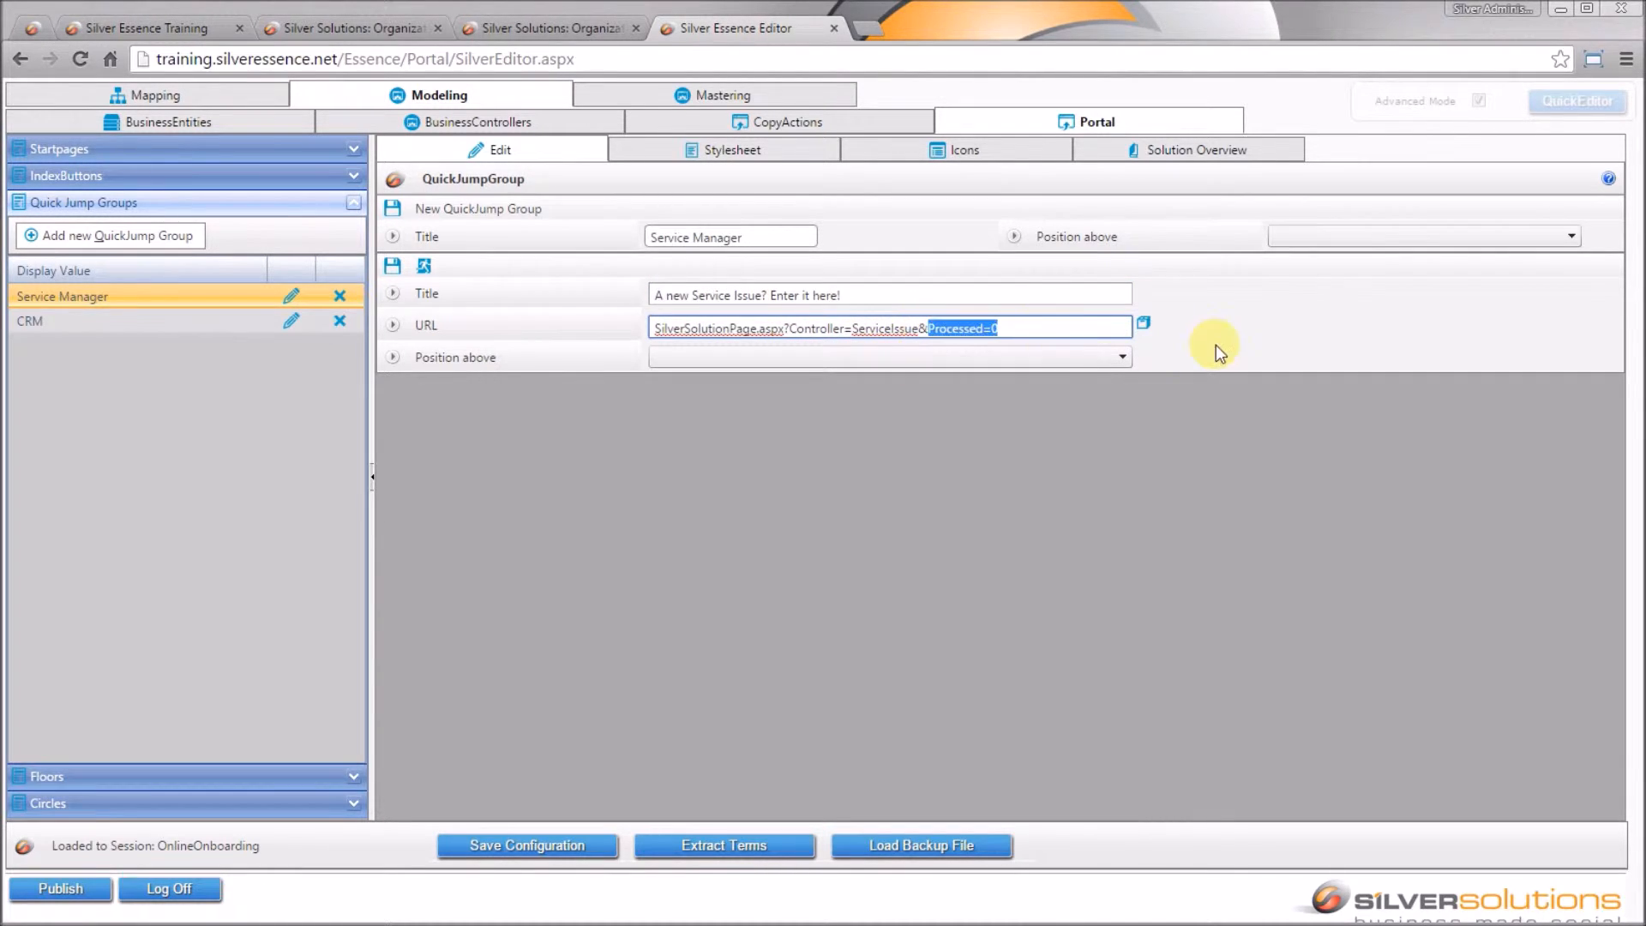
pyautogui.write('AddNew=1')
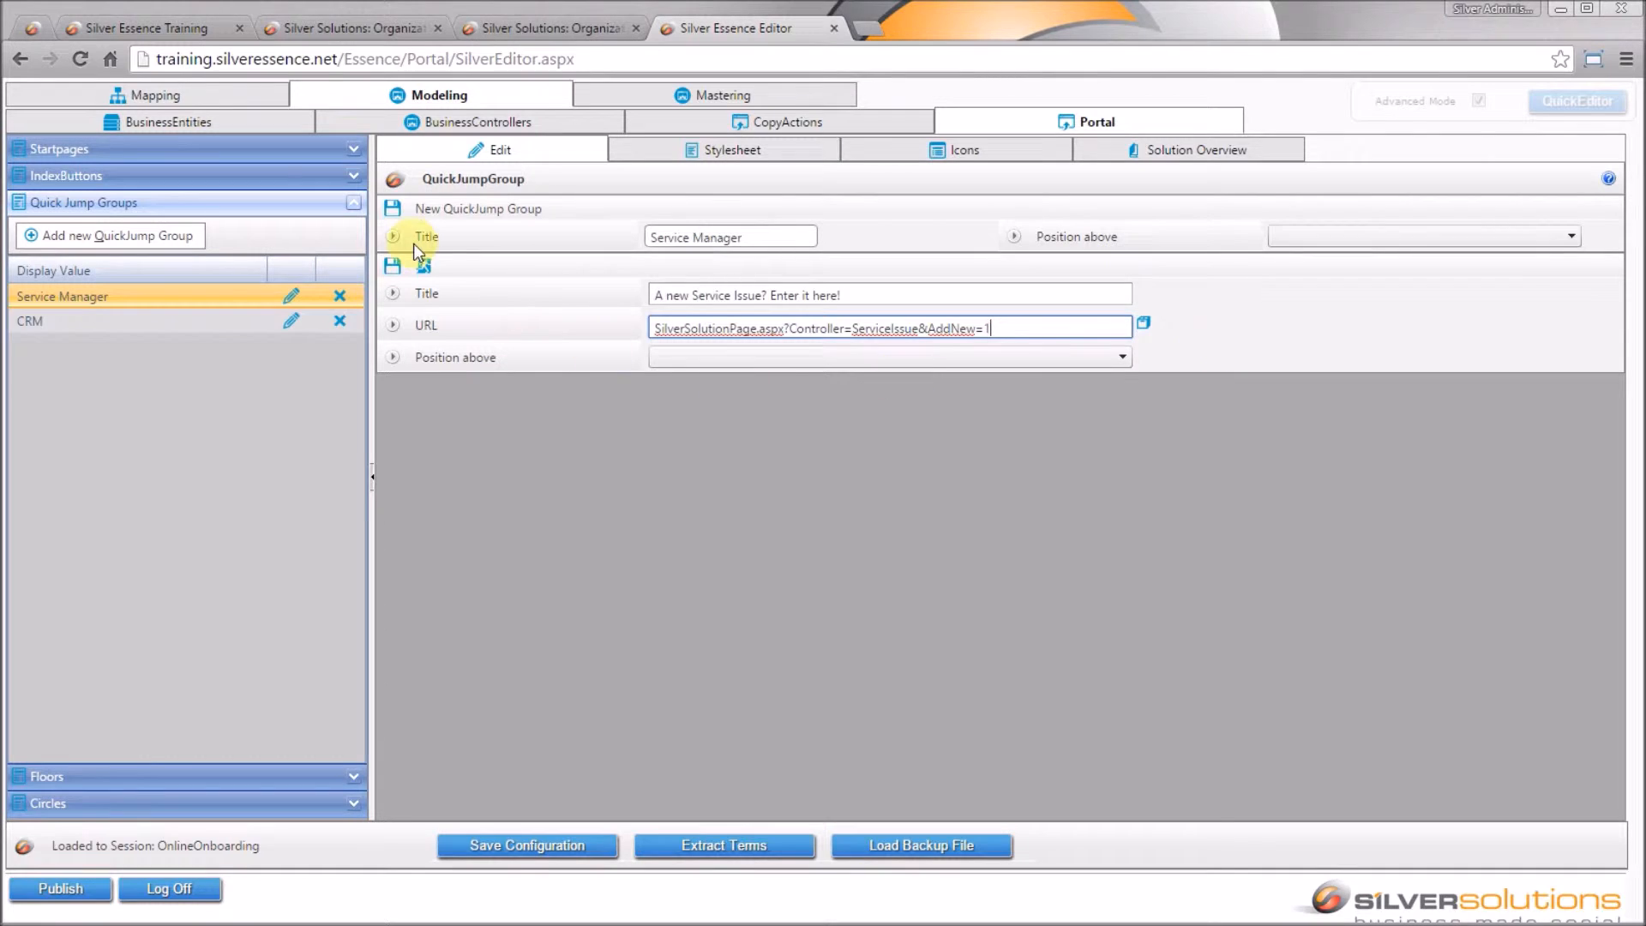
pyautogui.click(391, 266)
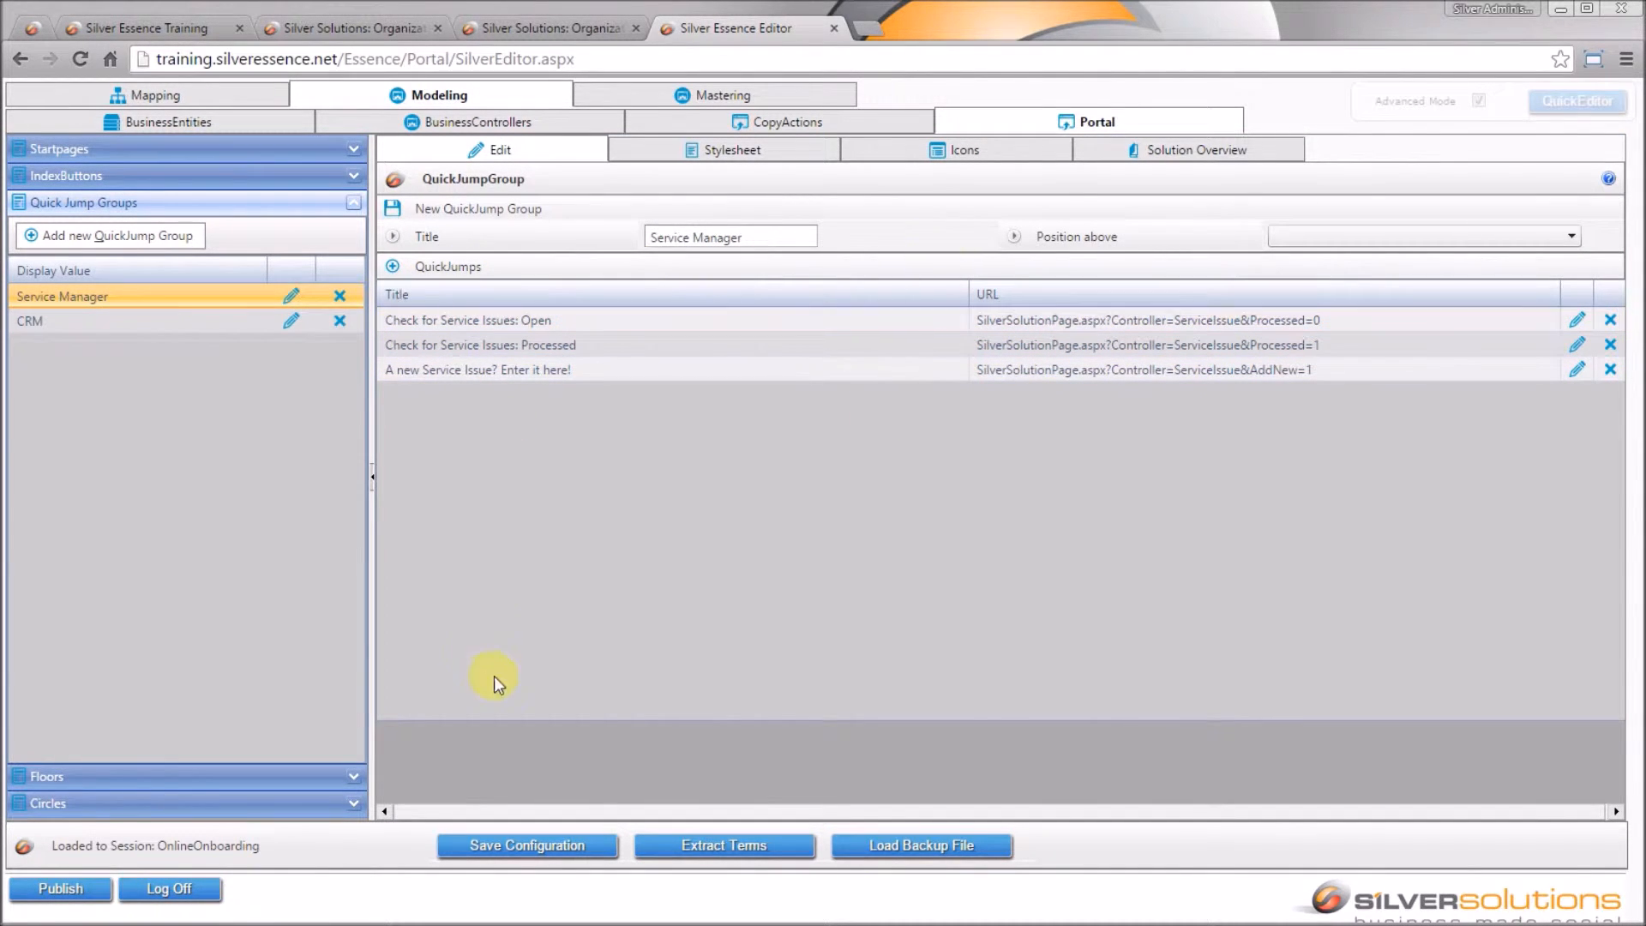
# Save the portal configuration and reload the session version of the Silver Solutions portal.
pyautogui.click(547, 844)
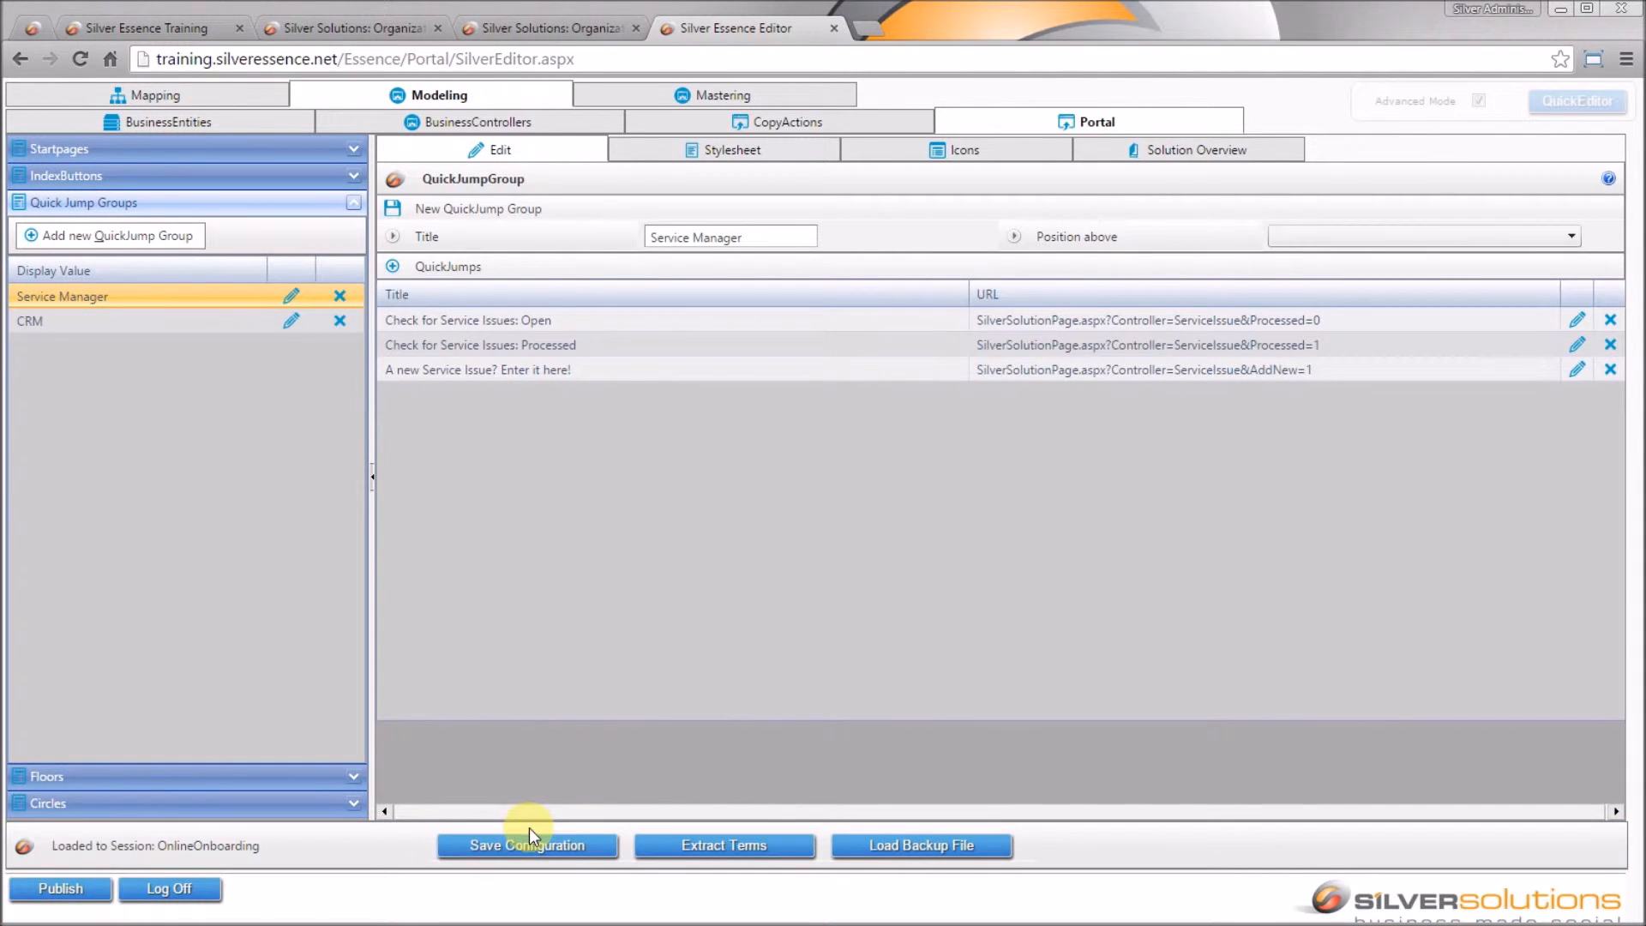
pyautogui.click(546, 29)
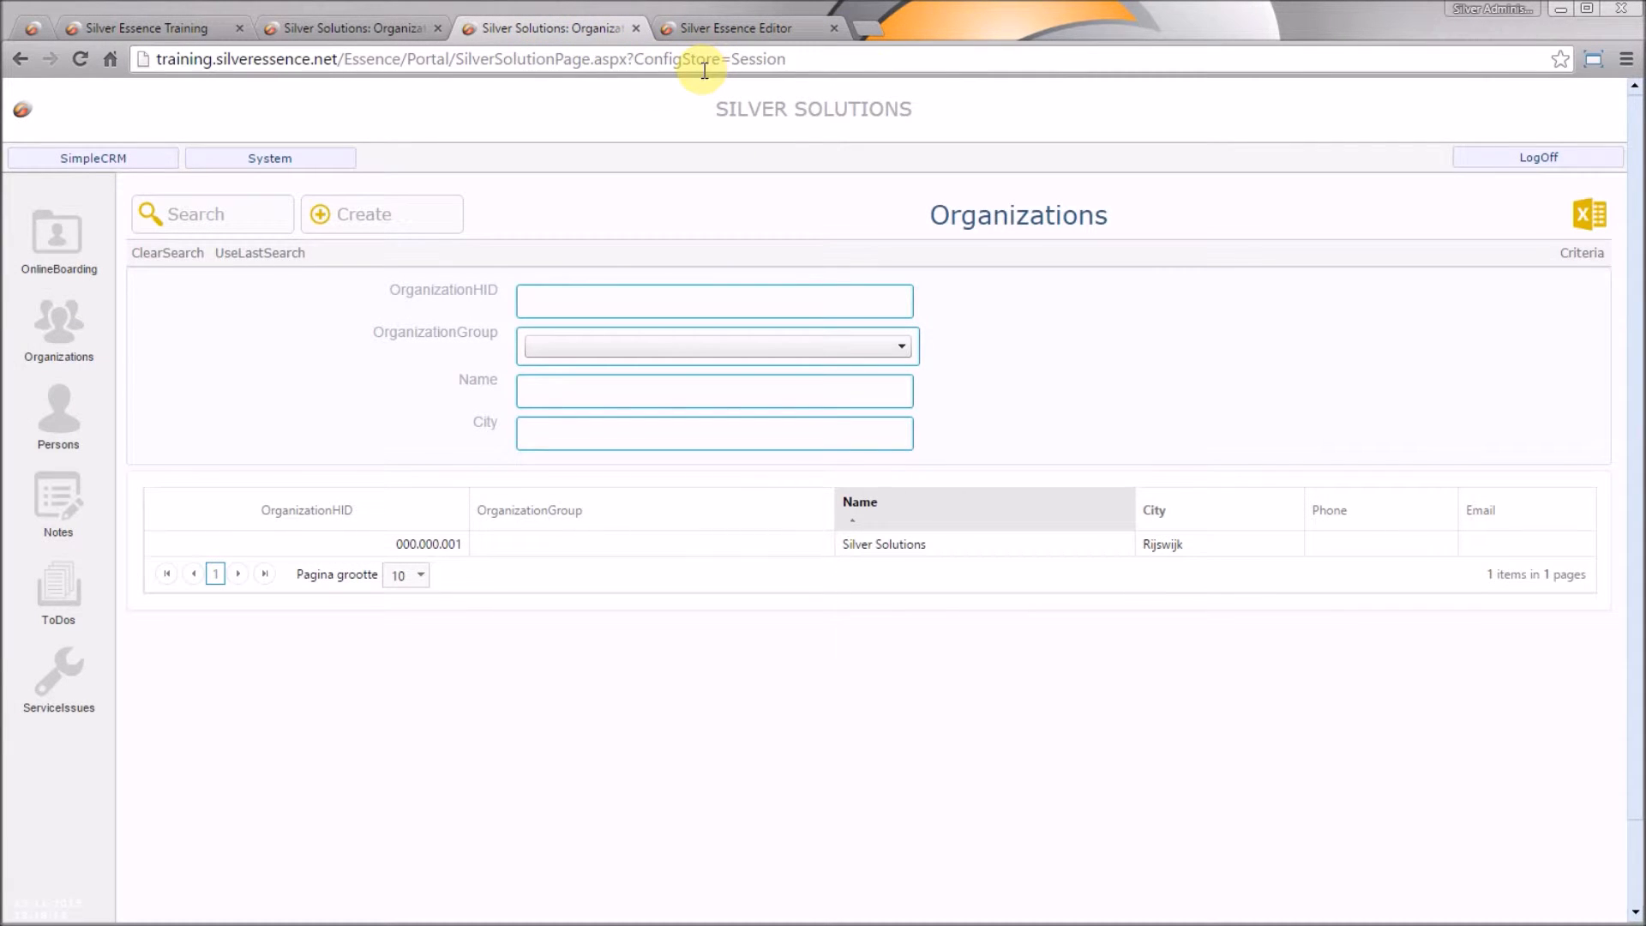
pyautogui.press('F5')
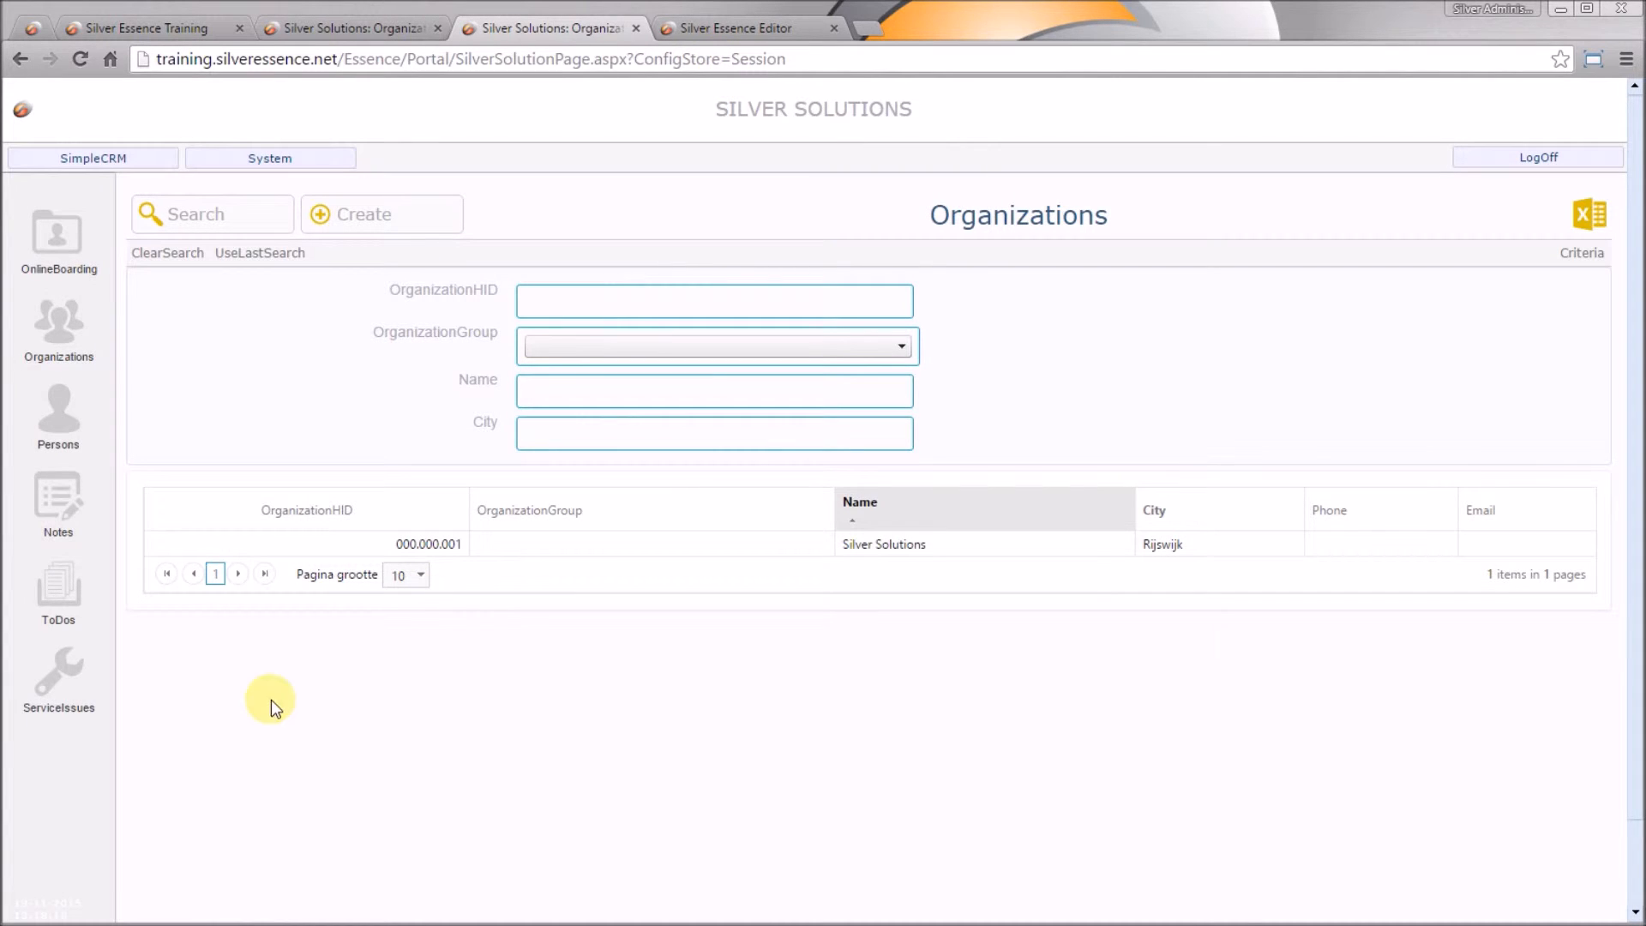
# Try the "A new Service Issue? Enter it here!" quick jump, return to Organizations and show the quick jumps again.
pyautogui.moveTo(5, 922)
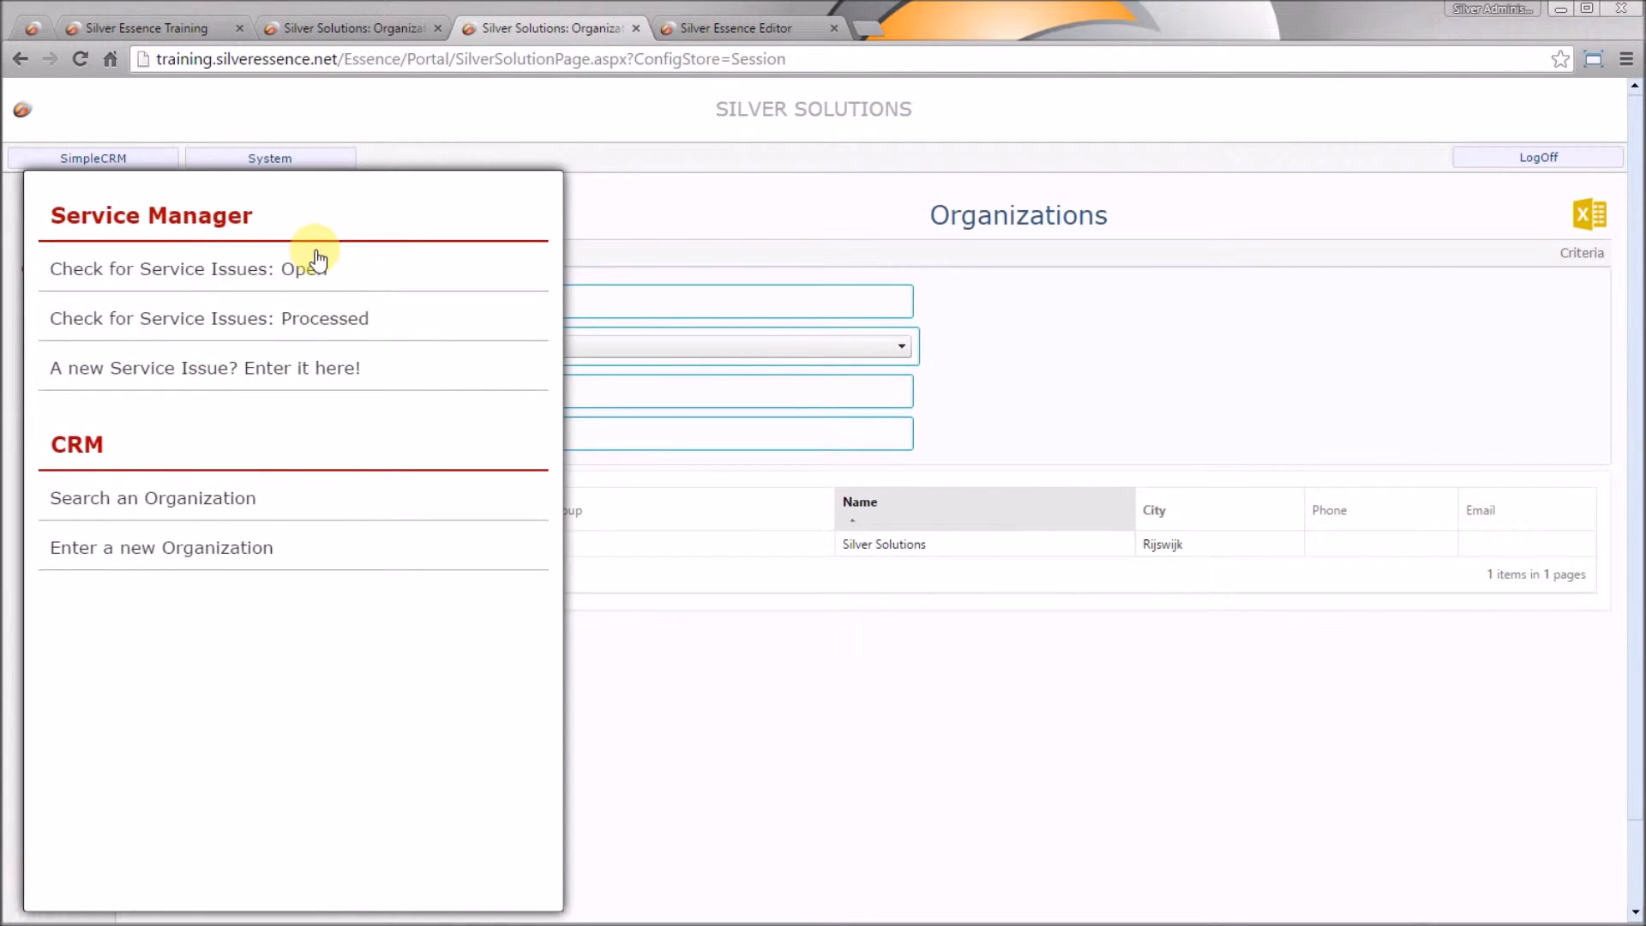
pyautogui.click(331, 373)
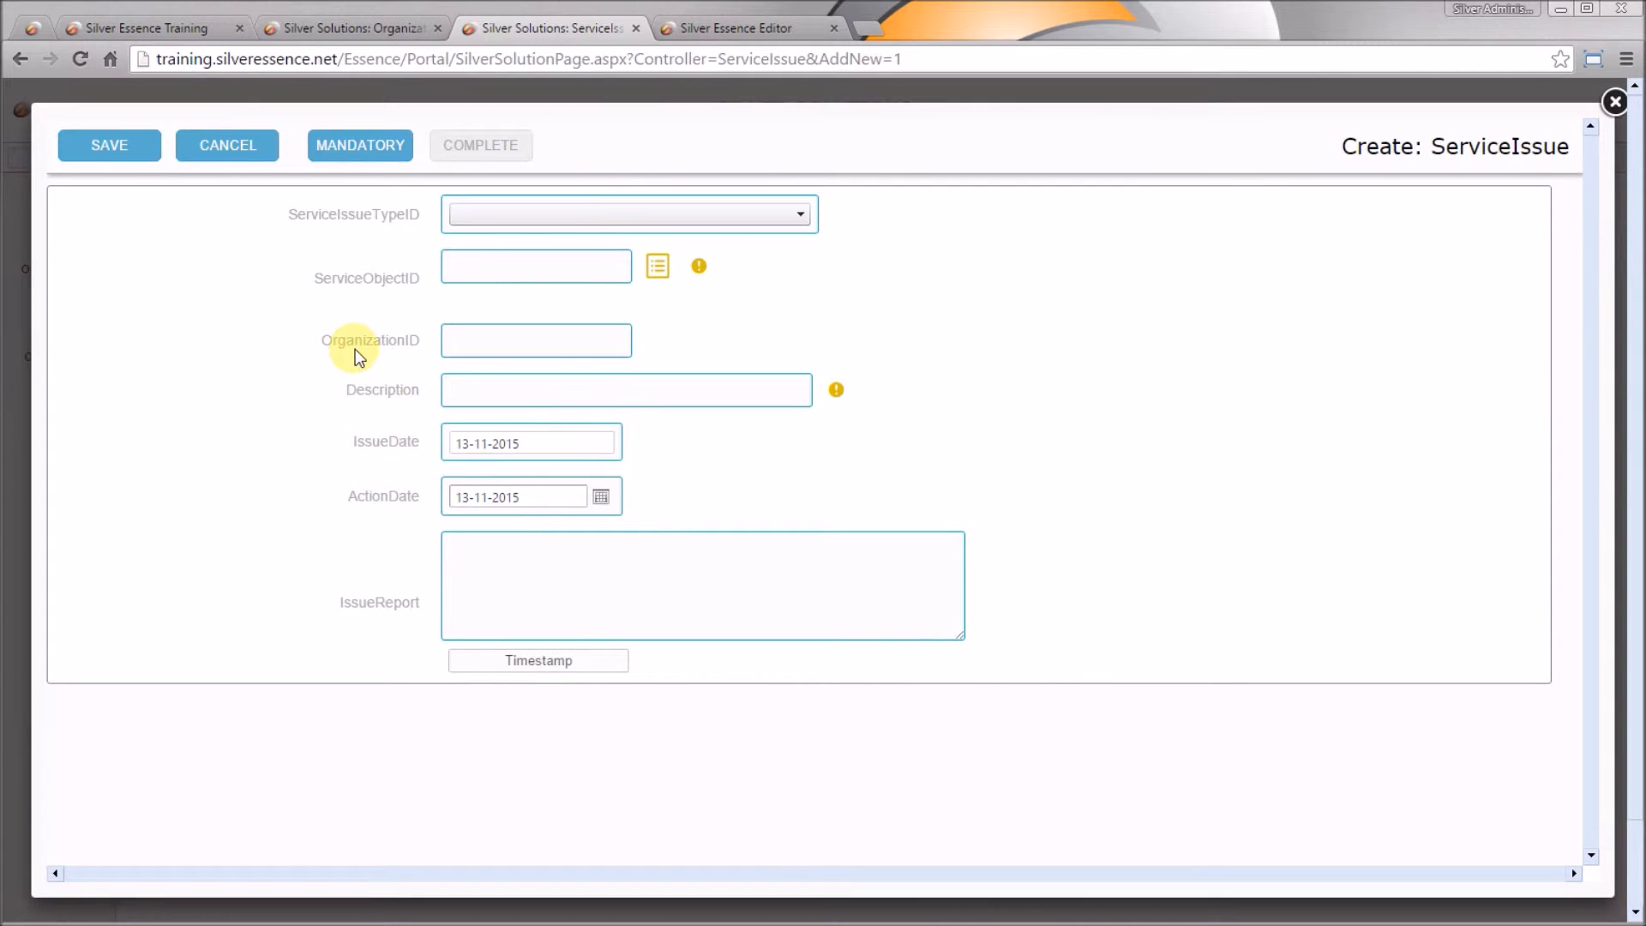
pyautogui.click(17, 60)
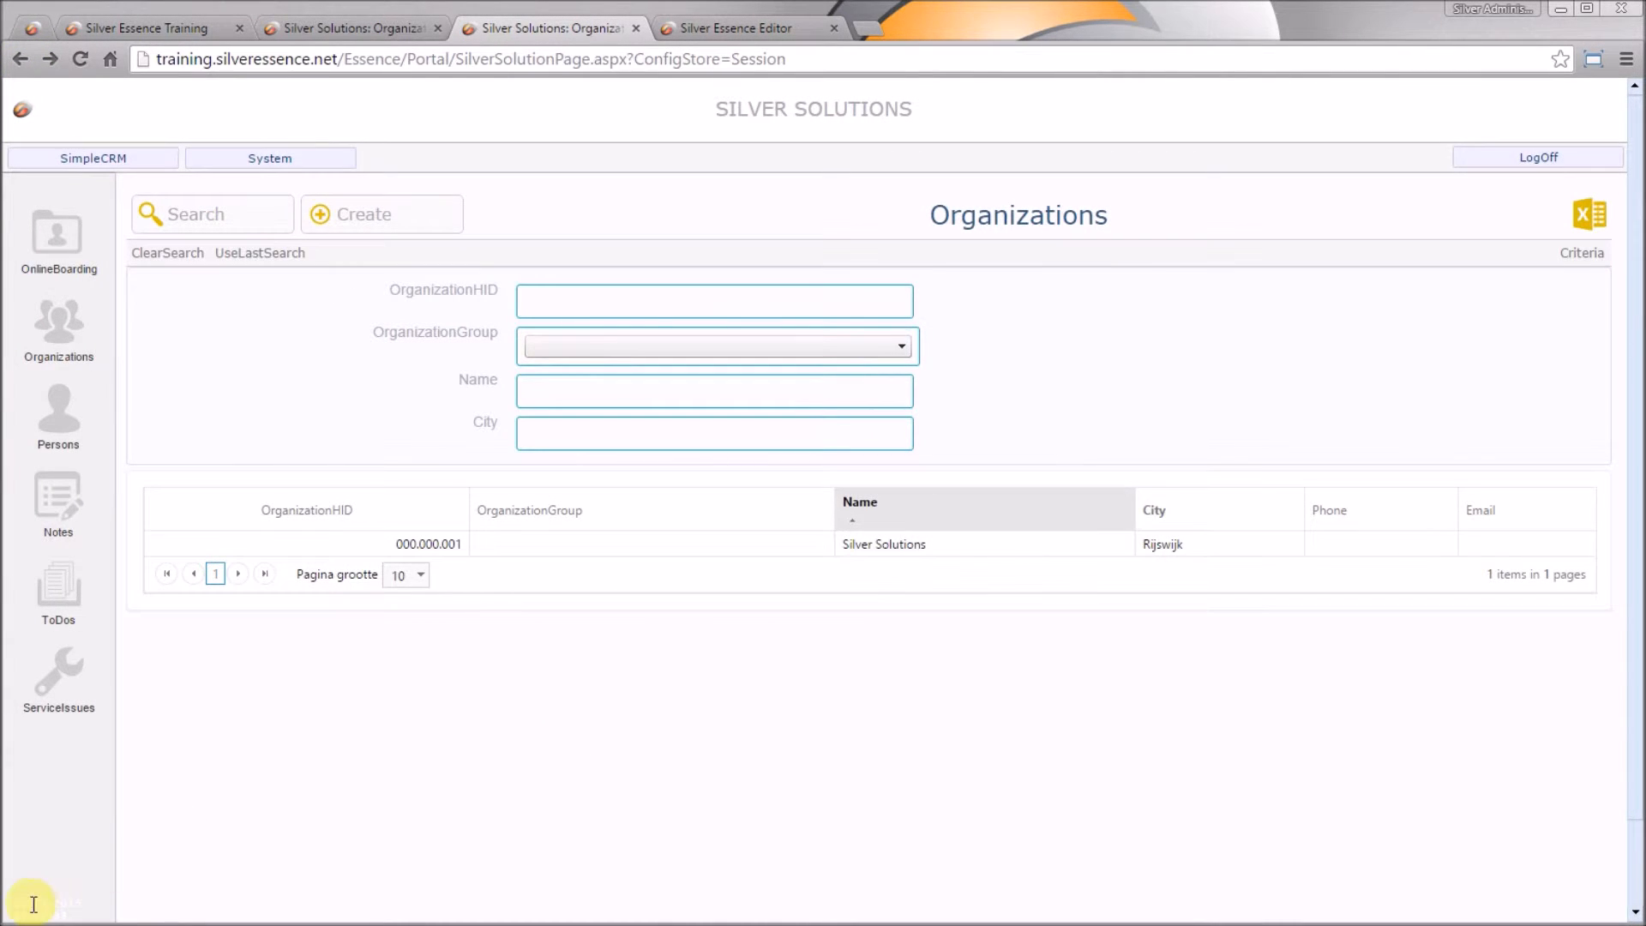
pyautogui.moveTo(13, 919)
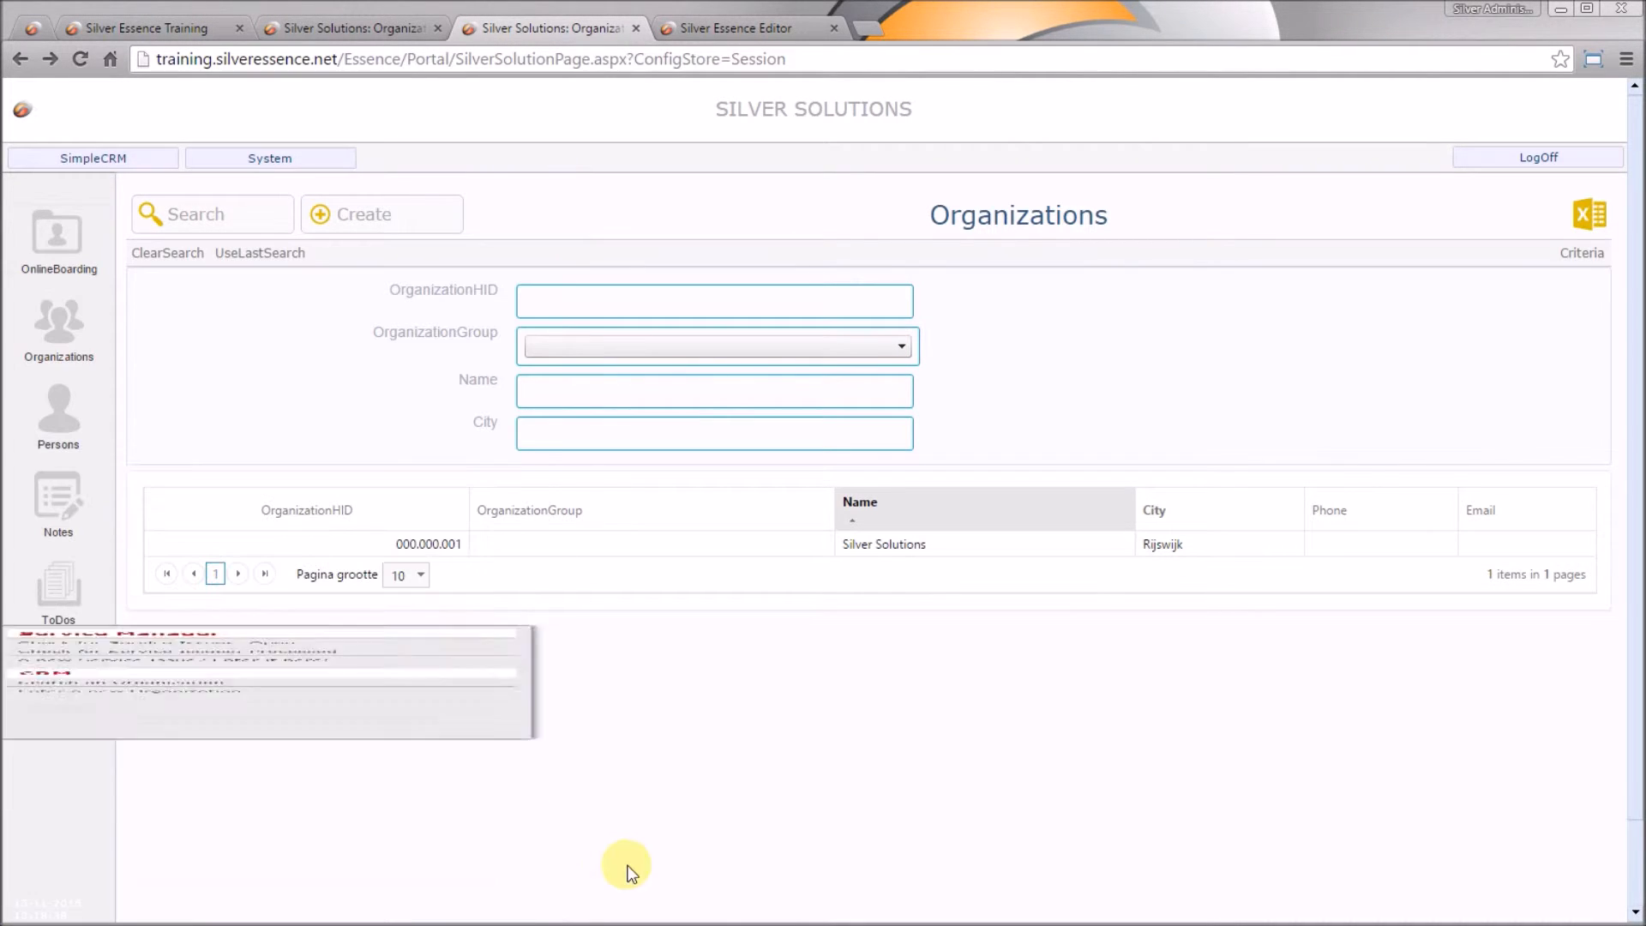
# Reload the regular portal, check its quick jumps for comparison, and return to the Silver Essence Editor.
pyautogui.click(373, 26)
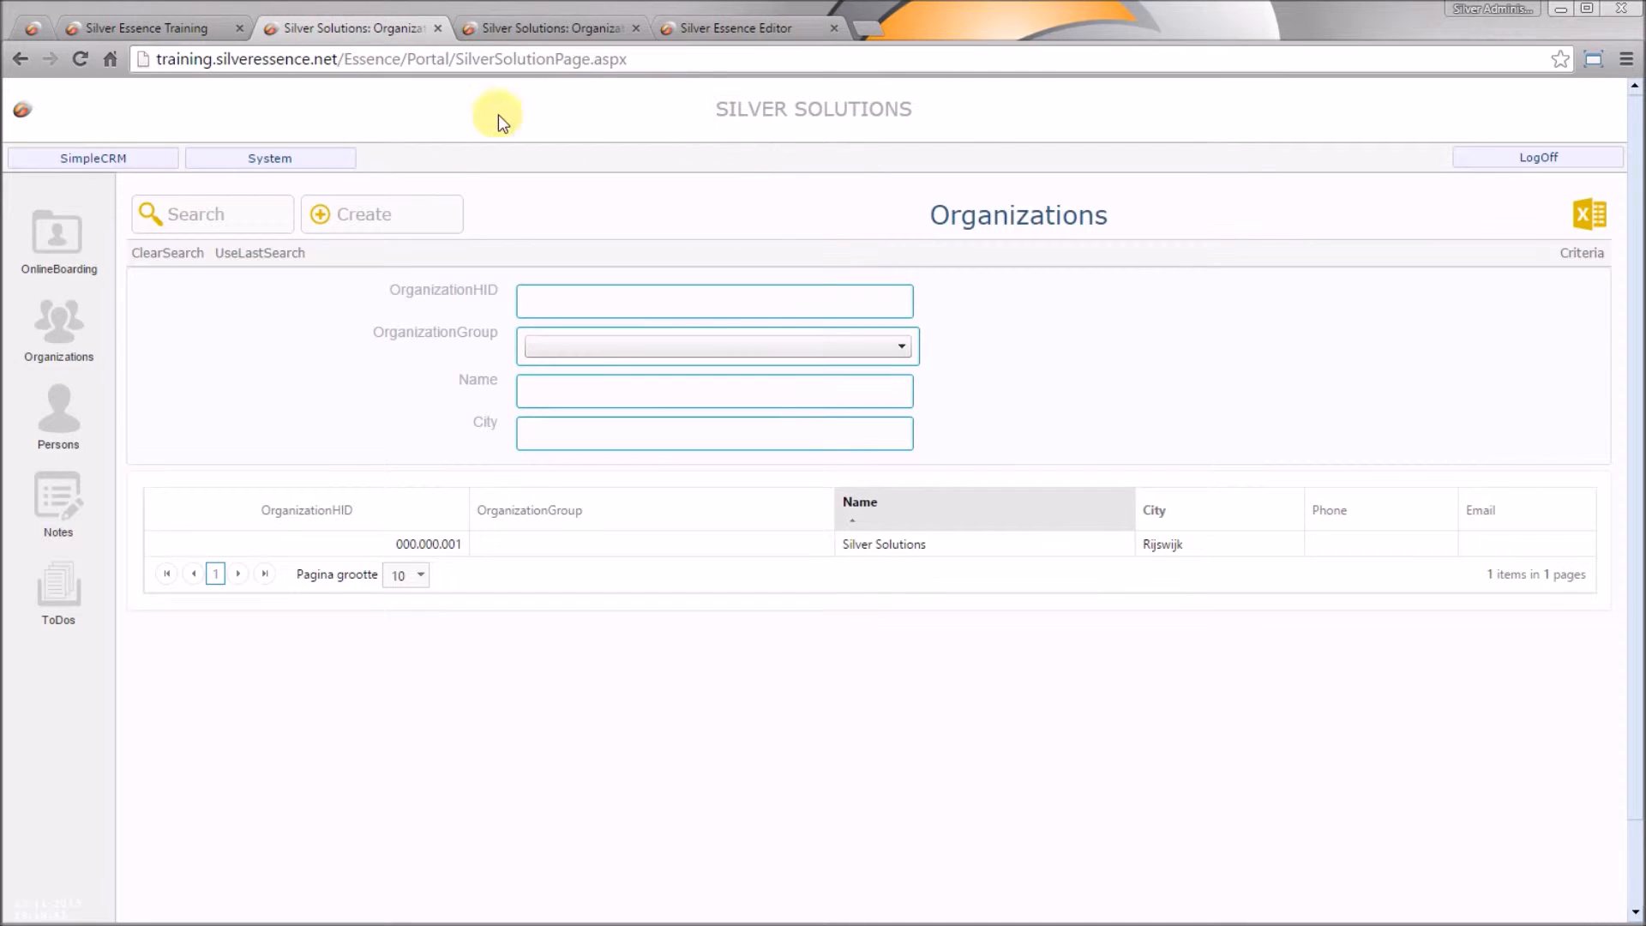
pyautogui.click(82, 53)
pyautogui.moveTo(16, 905)
pyautogui.click(770, 28)
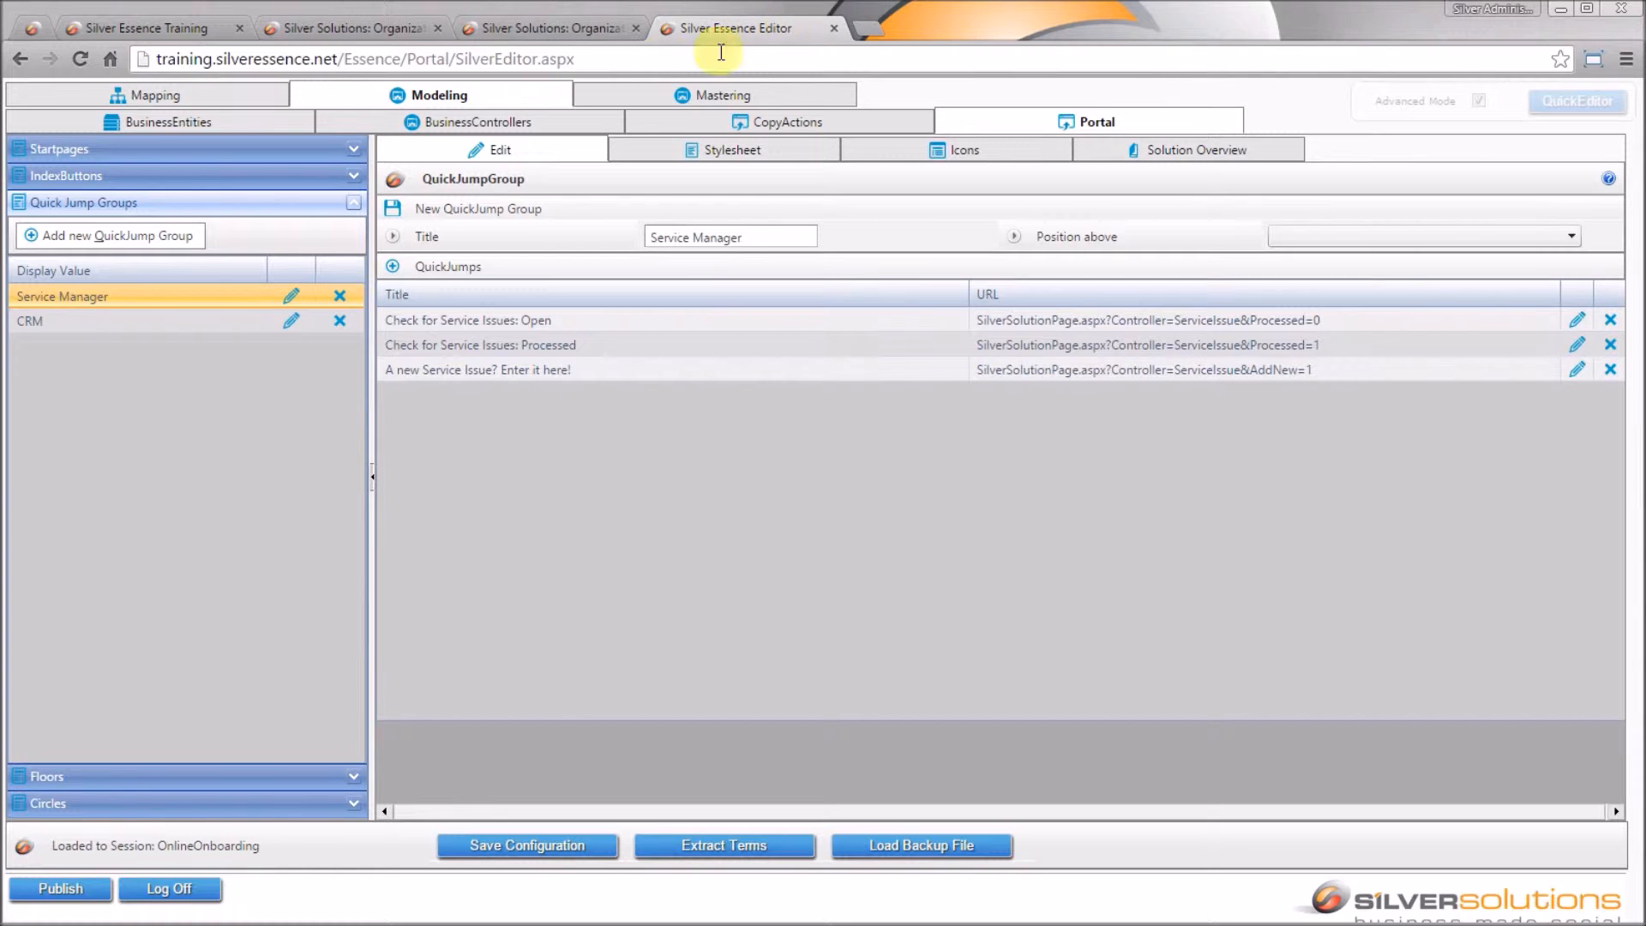
# Examine the SimpleCRM navigation in the session portal, including Search, Create & Edit and its Persons page.
pyautogui.click(574, 29)
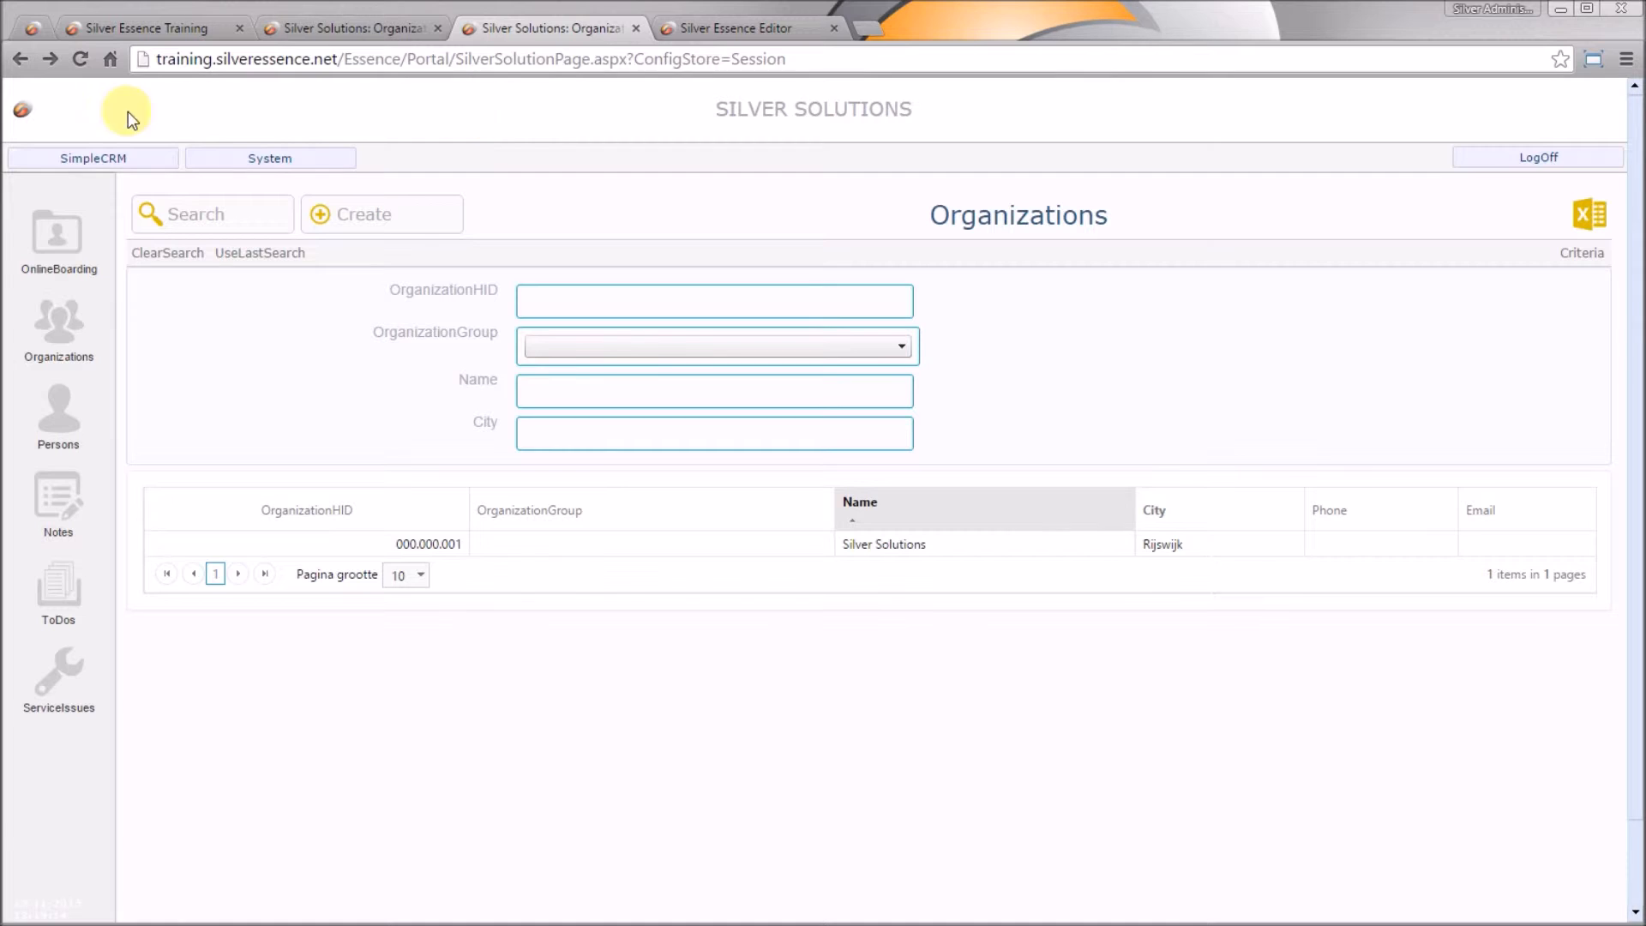
pyautogui.click(122, 161)
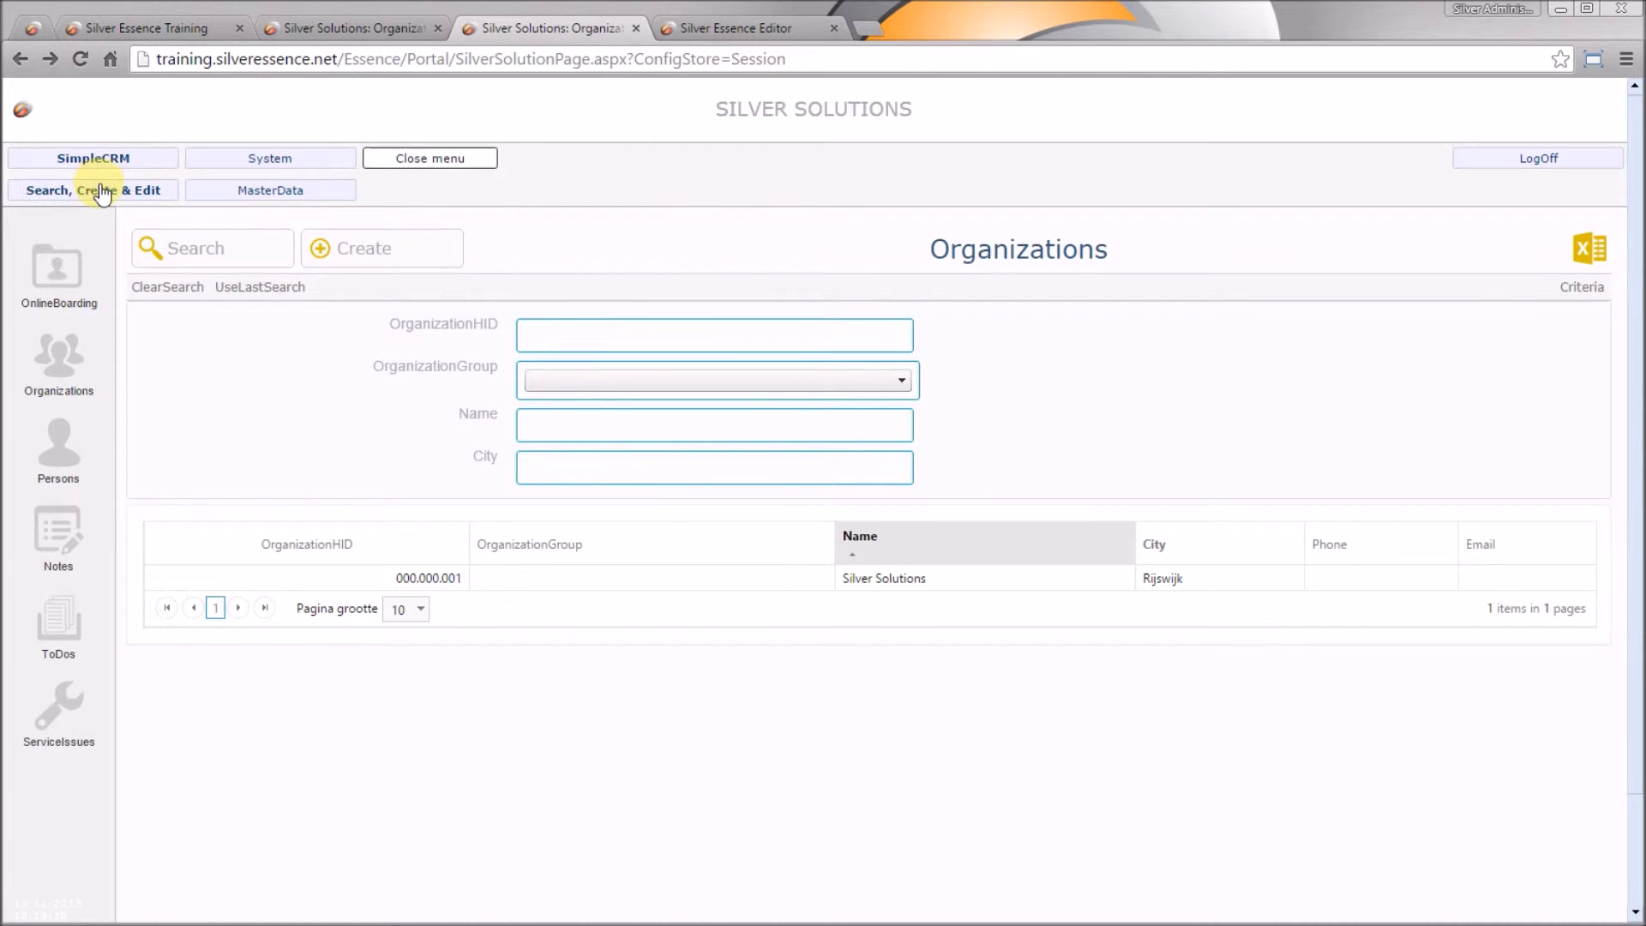
pyautogui.click(182, 192)
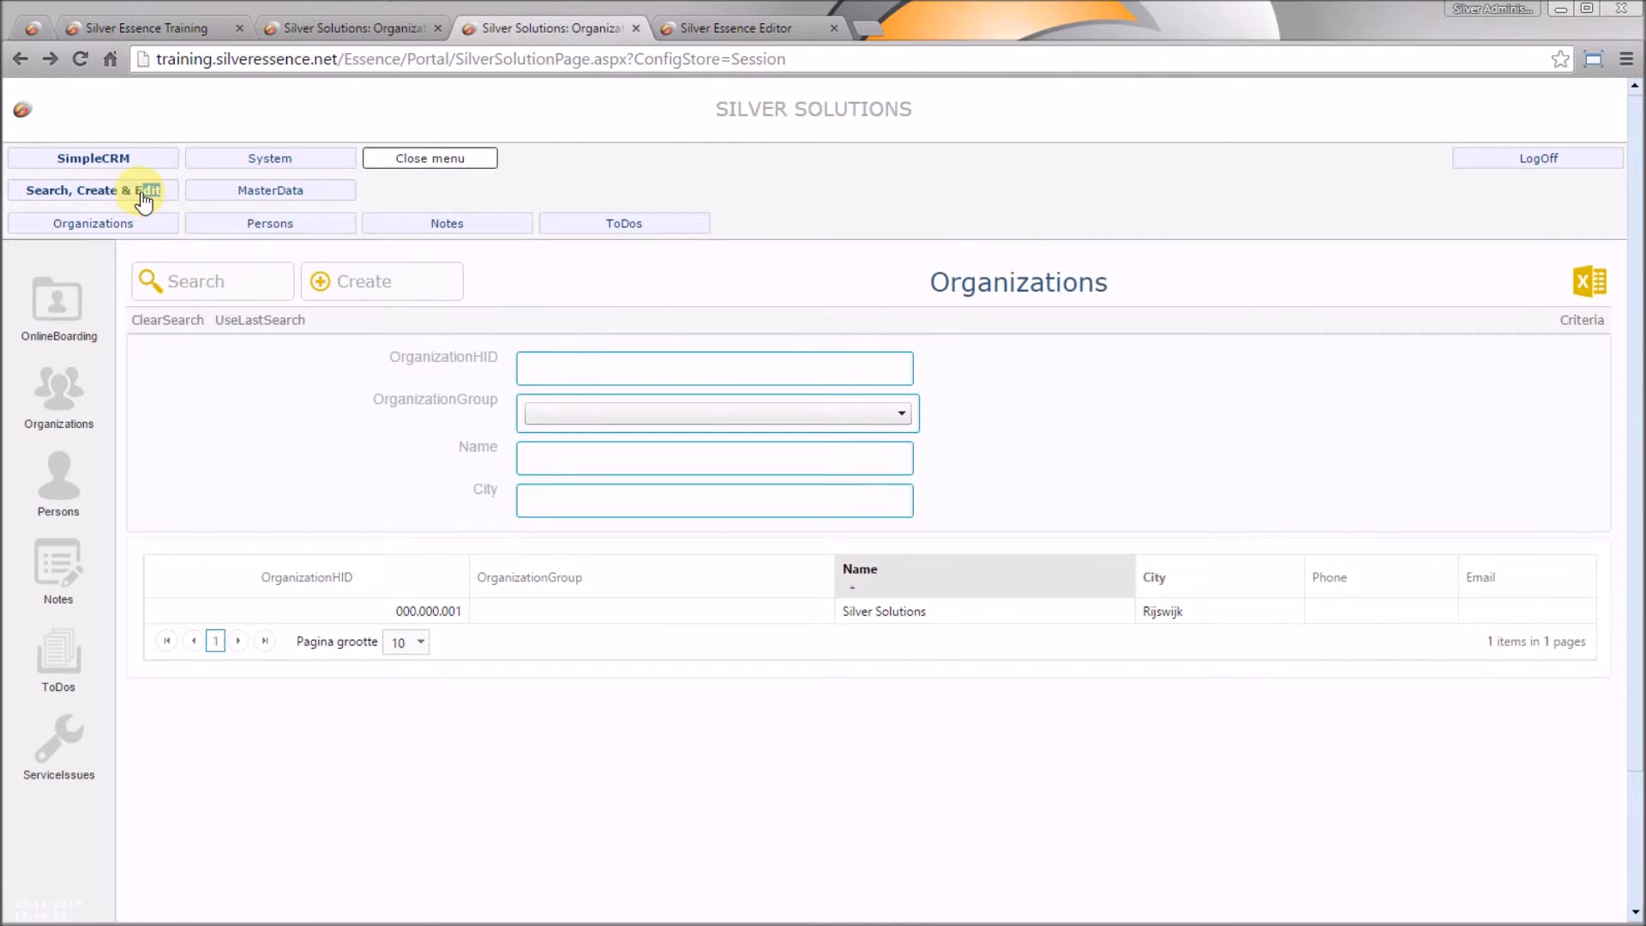
pyautogui.moveTo(141, 190); pyautogui.dragTo(171, 196)
pyautogui.click(296, 225)
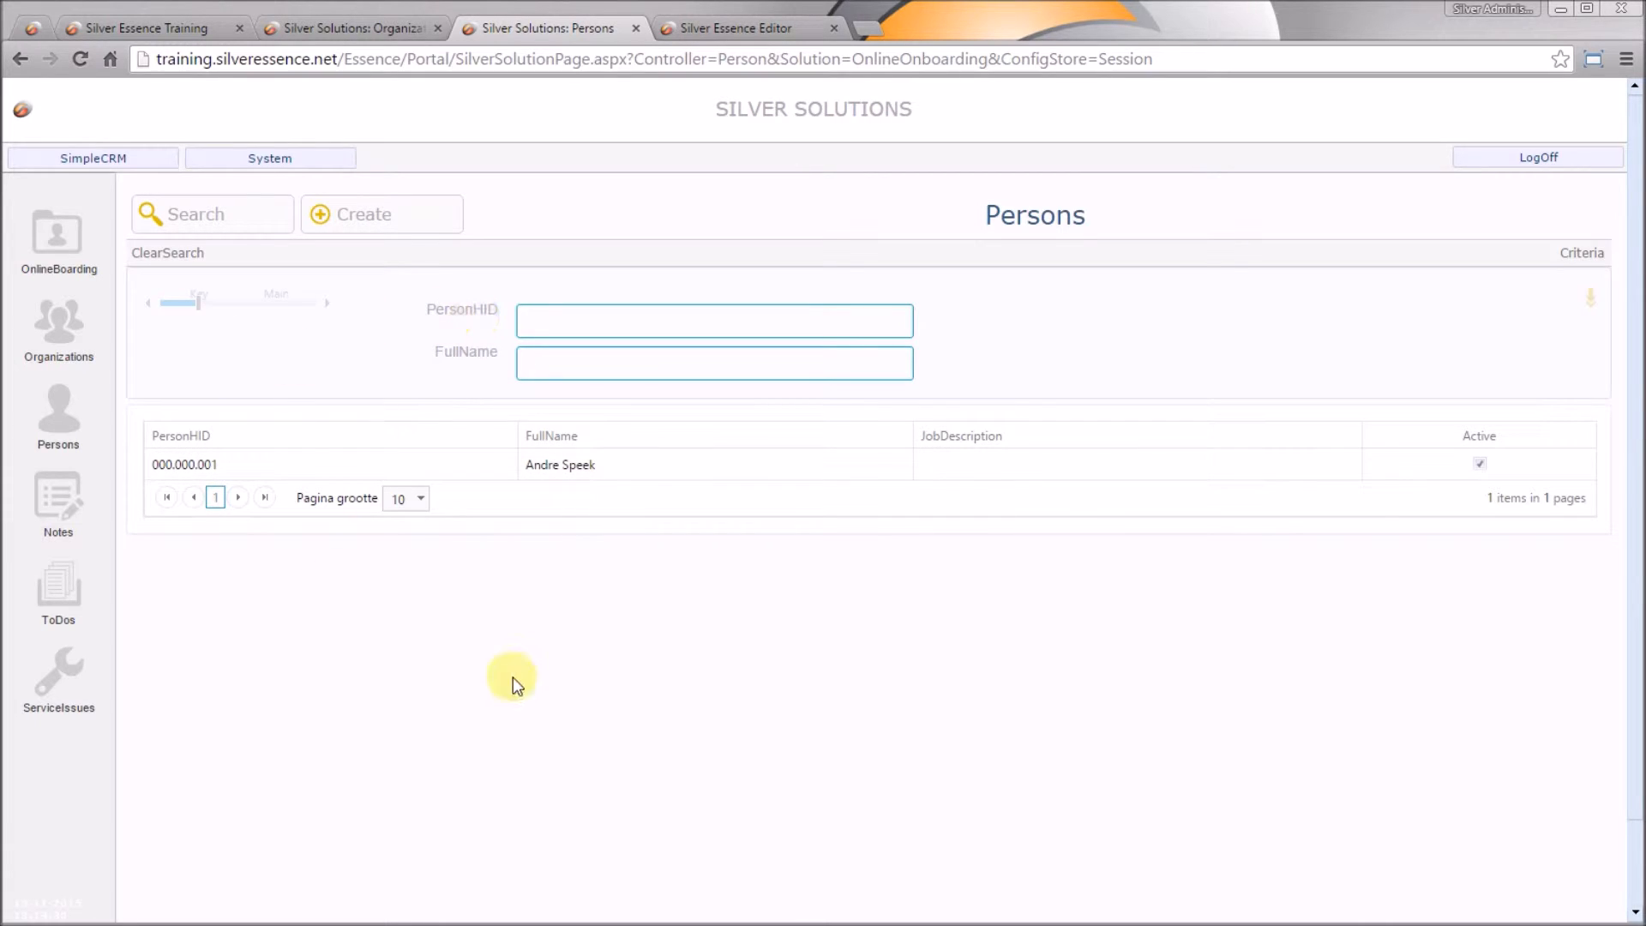
pyautogui.click(23, 57)
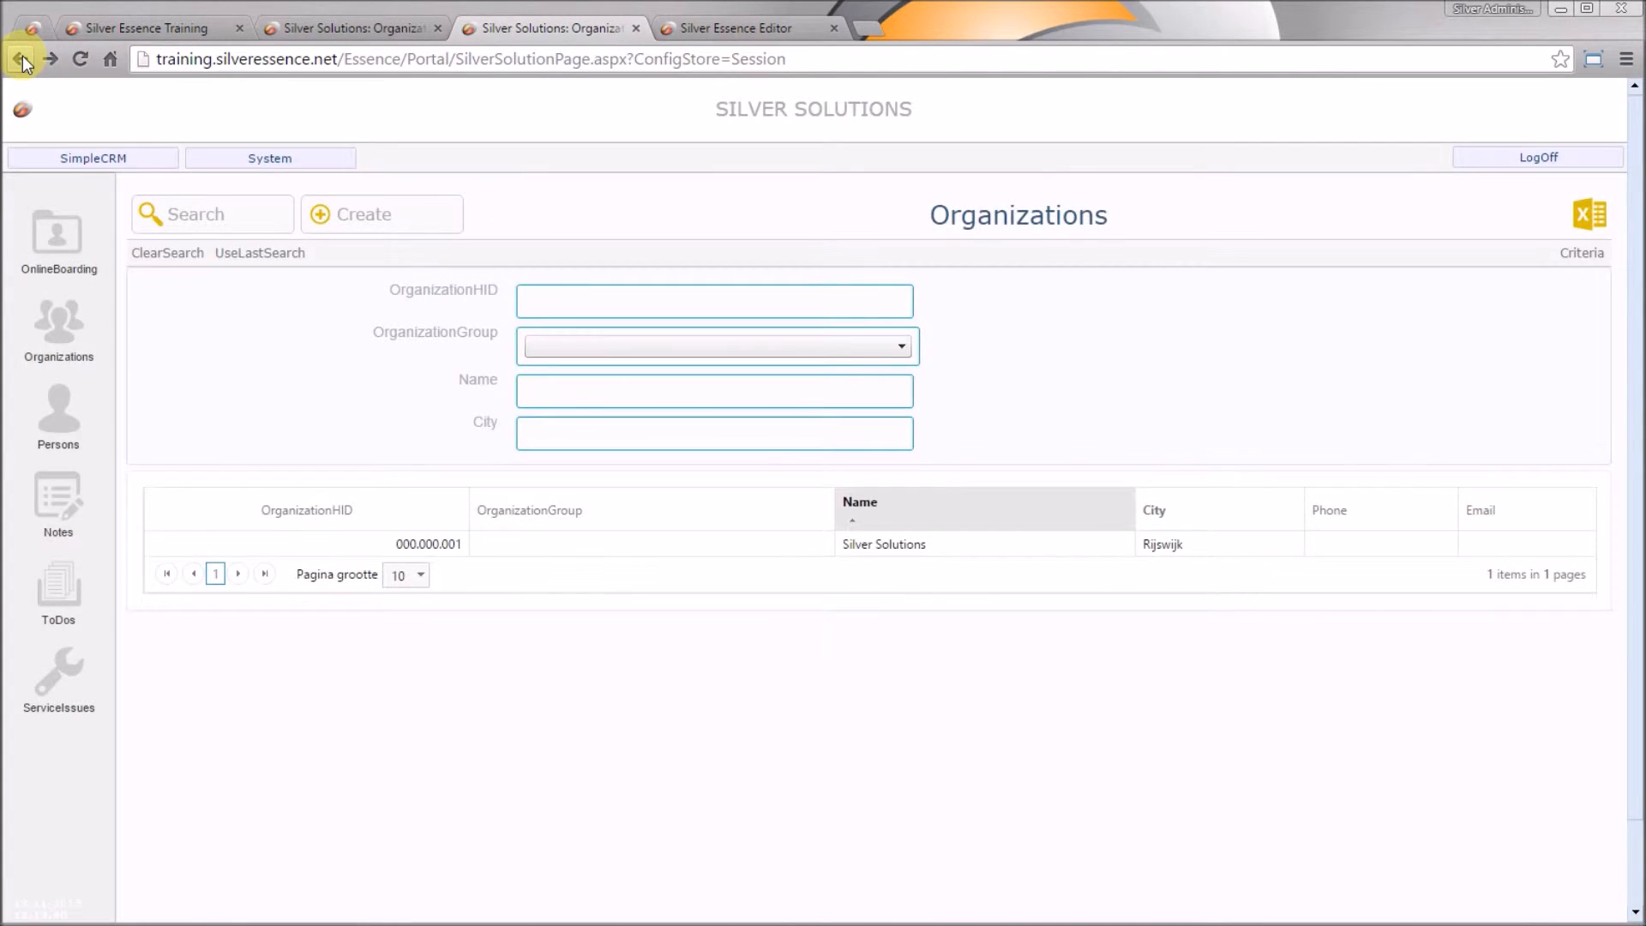
pyautogui.click(131, 164)
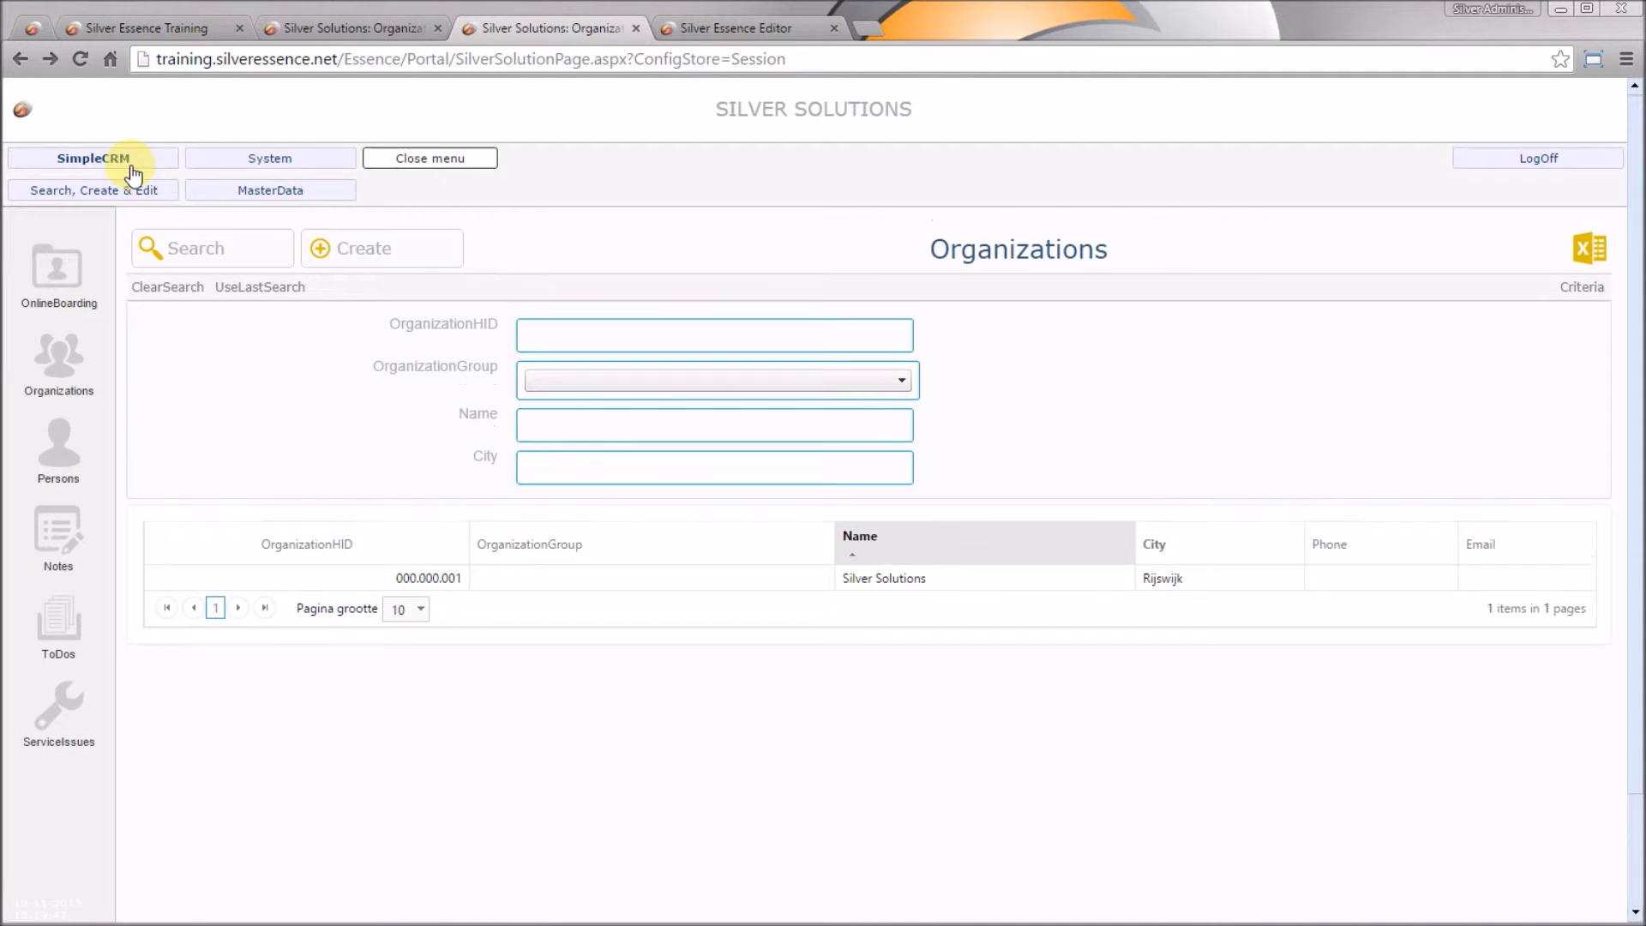
pyautogui.click(124, 192)
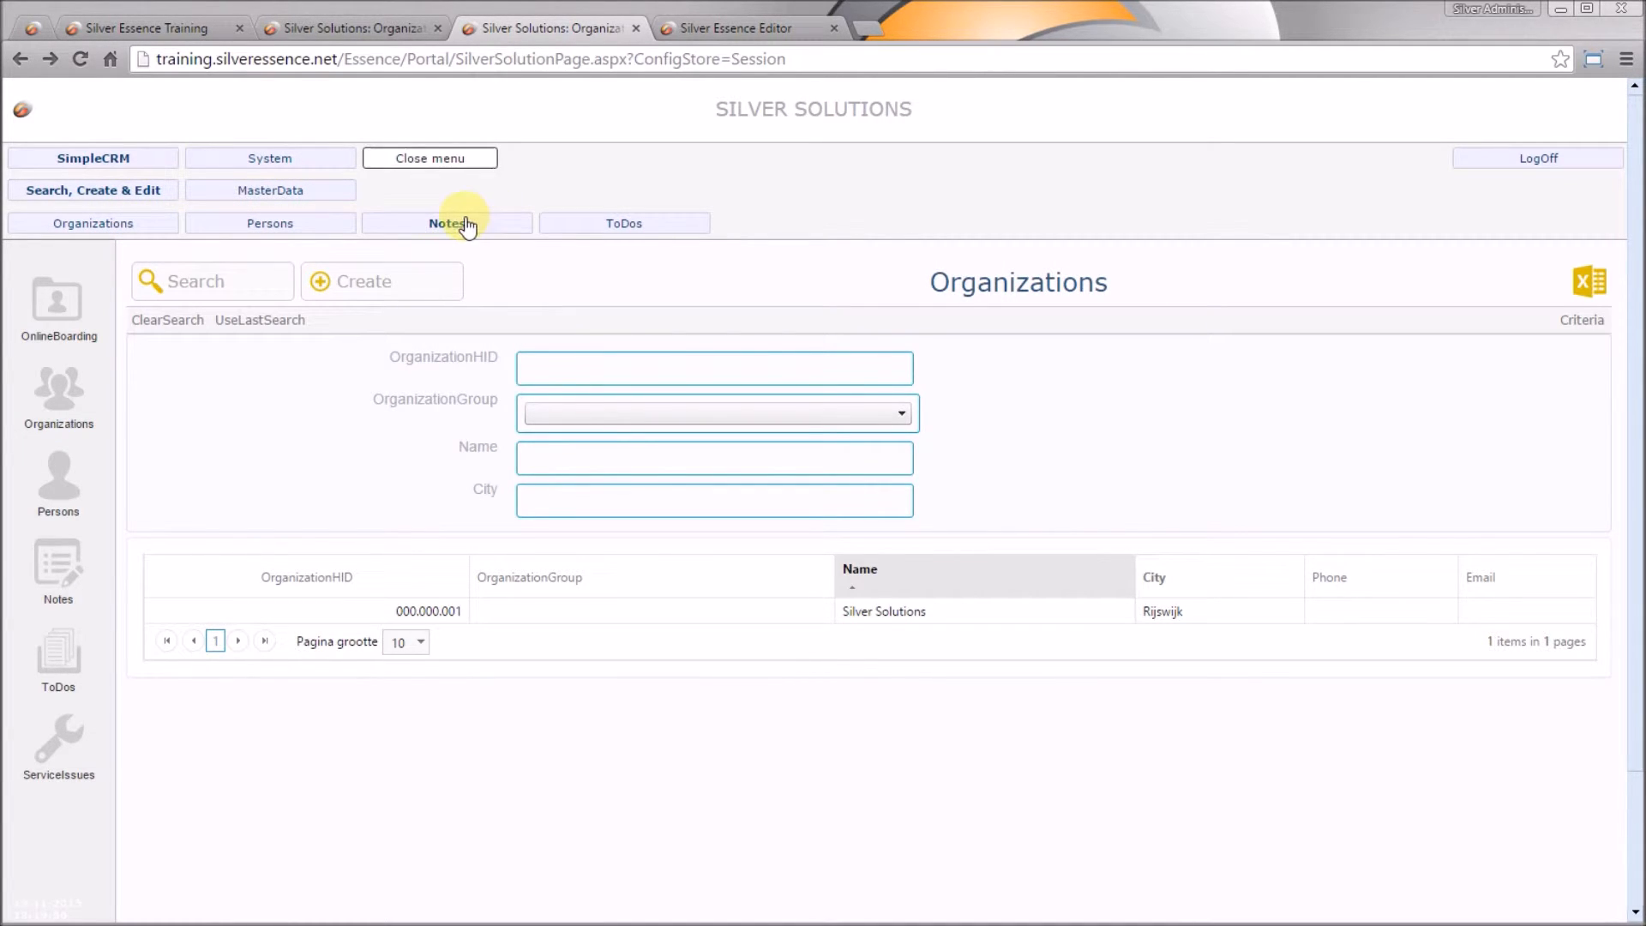
pyautogui.click(472, 160)
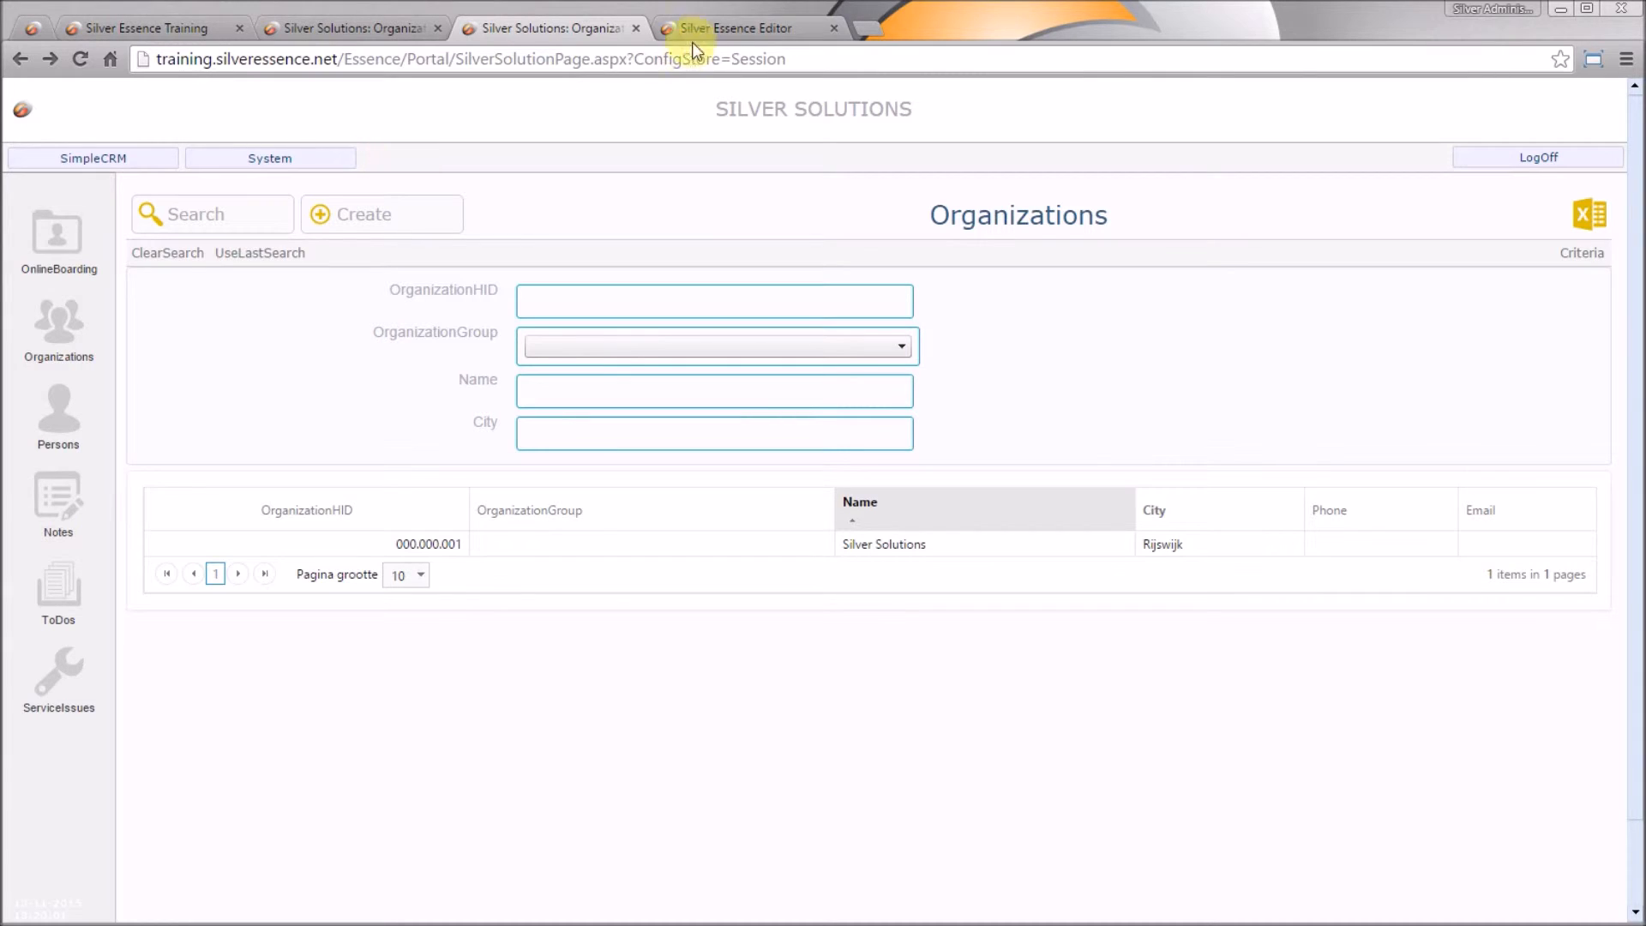
# In the Silver Essence Editor, add an active floor with ID and UI Name Service Manager and save it.
pyautogui.click(756, 26)
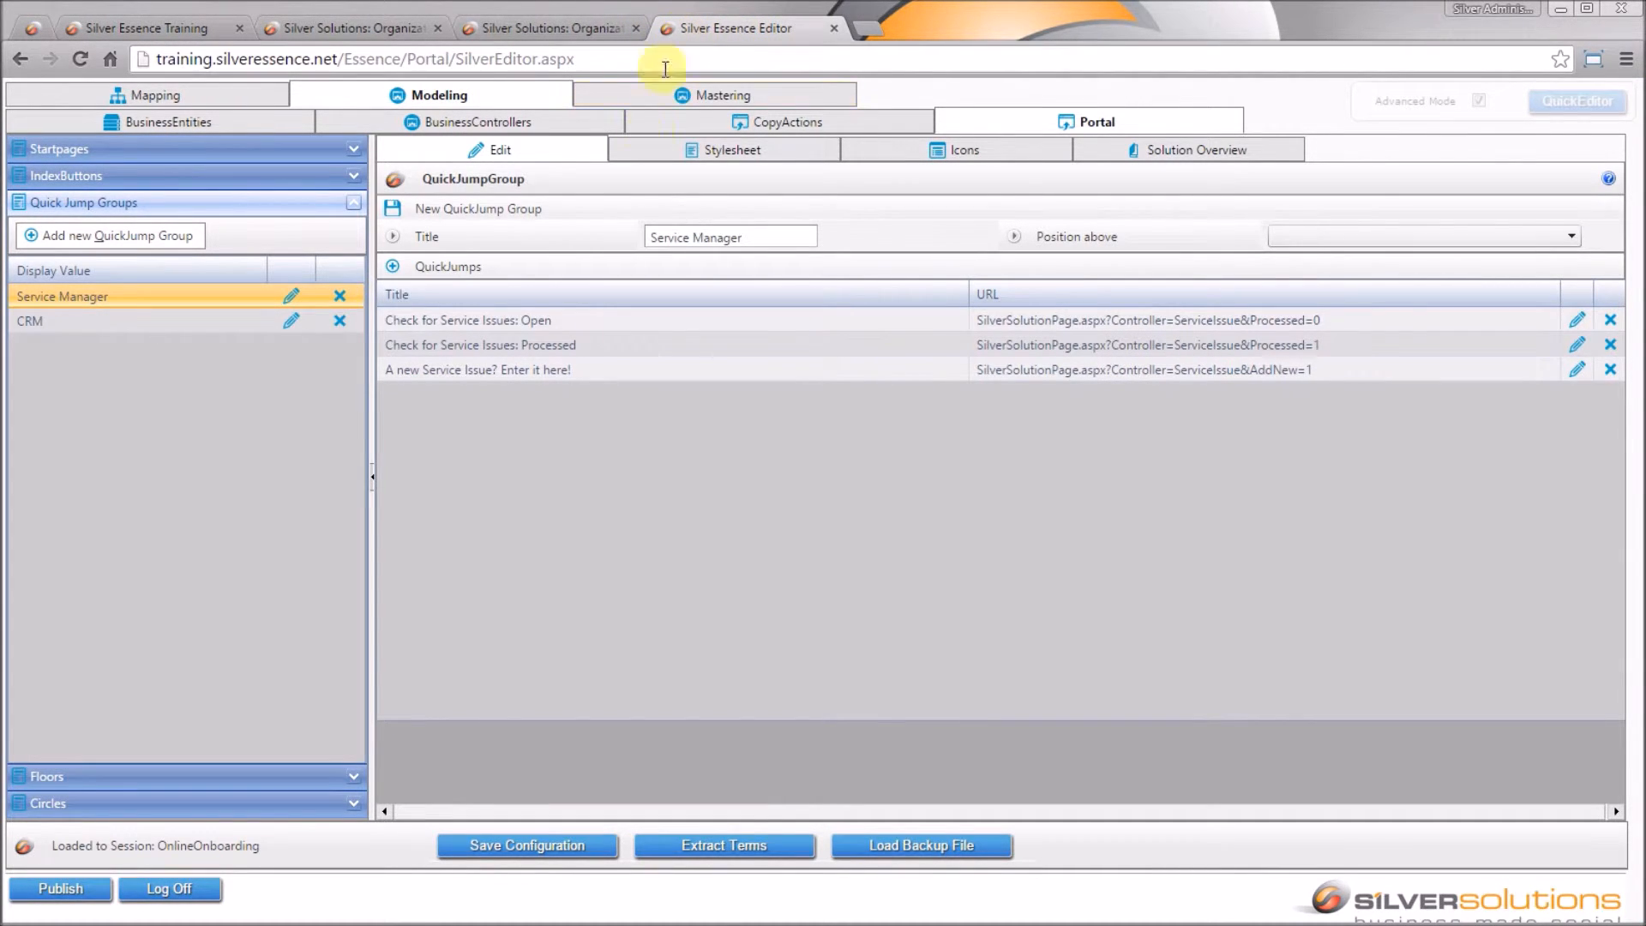
pyautogui.click(199, 778)
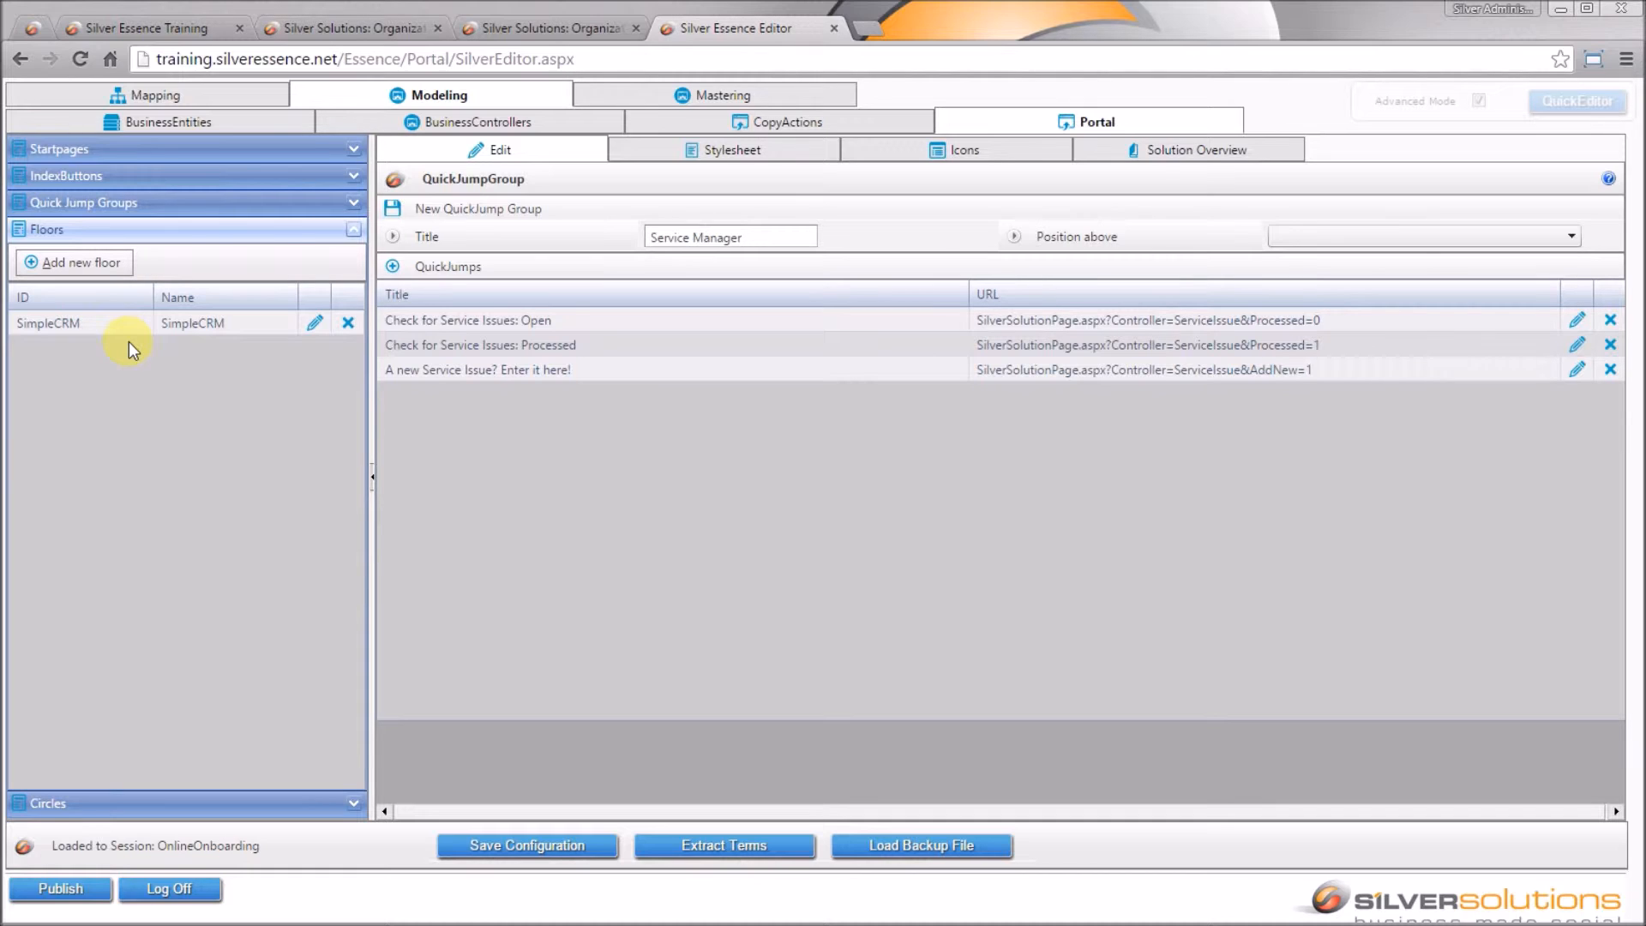
pyautogui.click(77, 257)
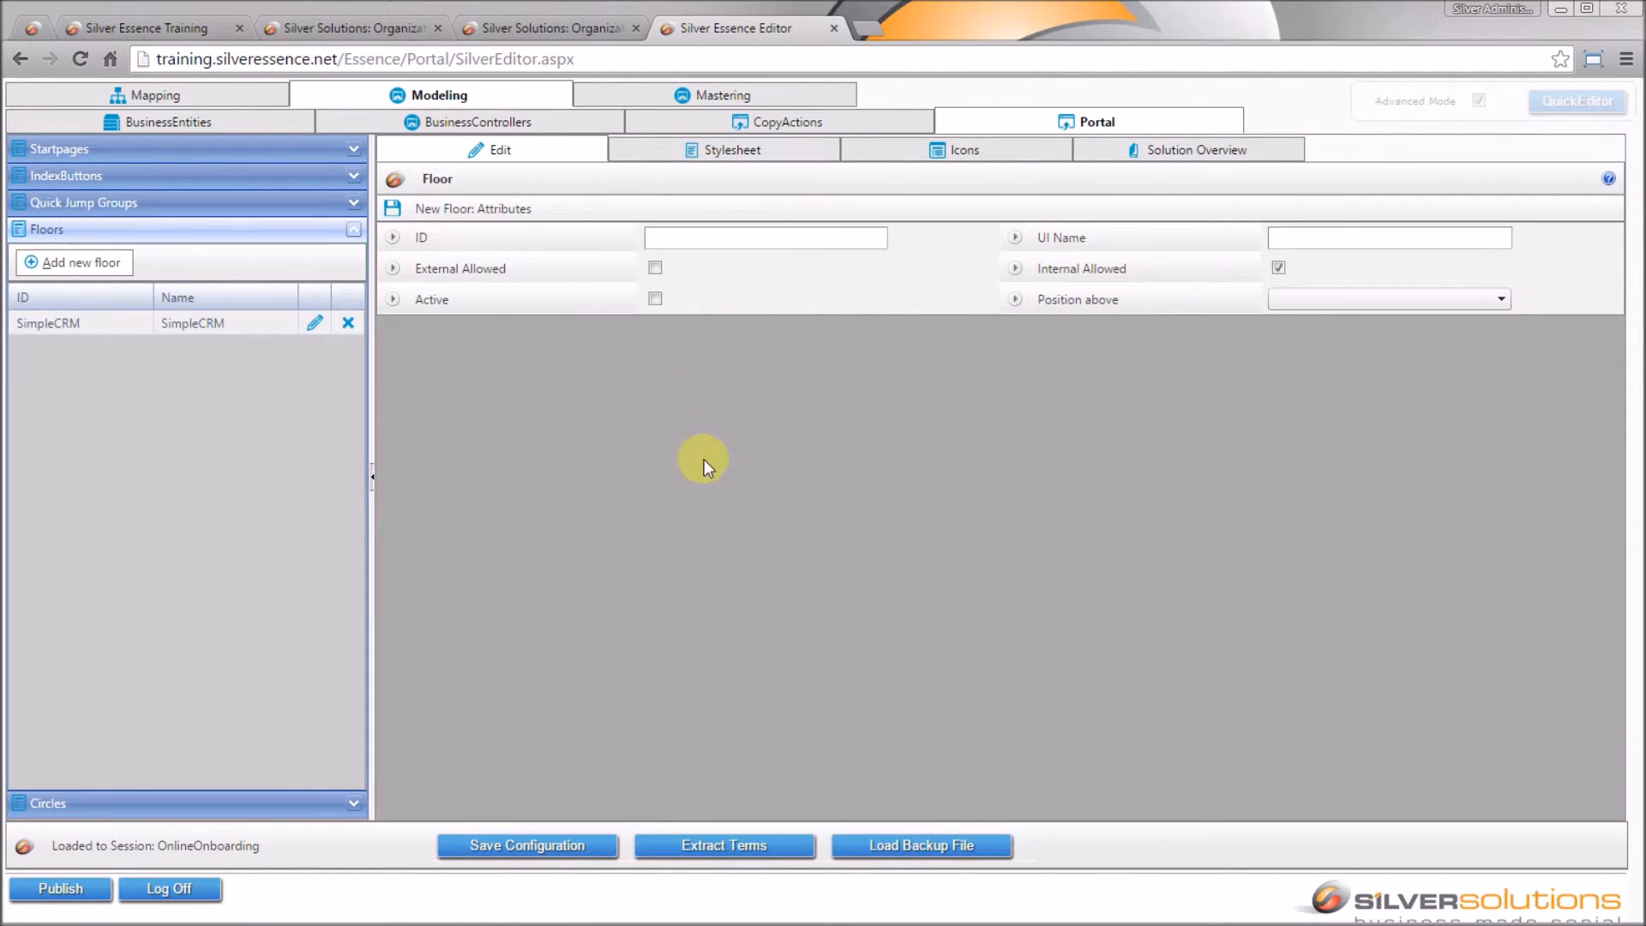
pyautogui.click(746, 241)
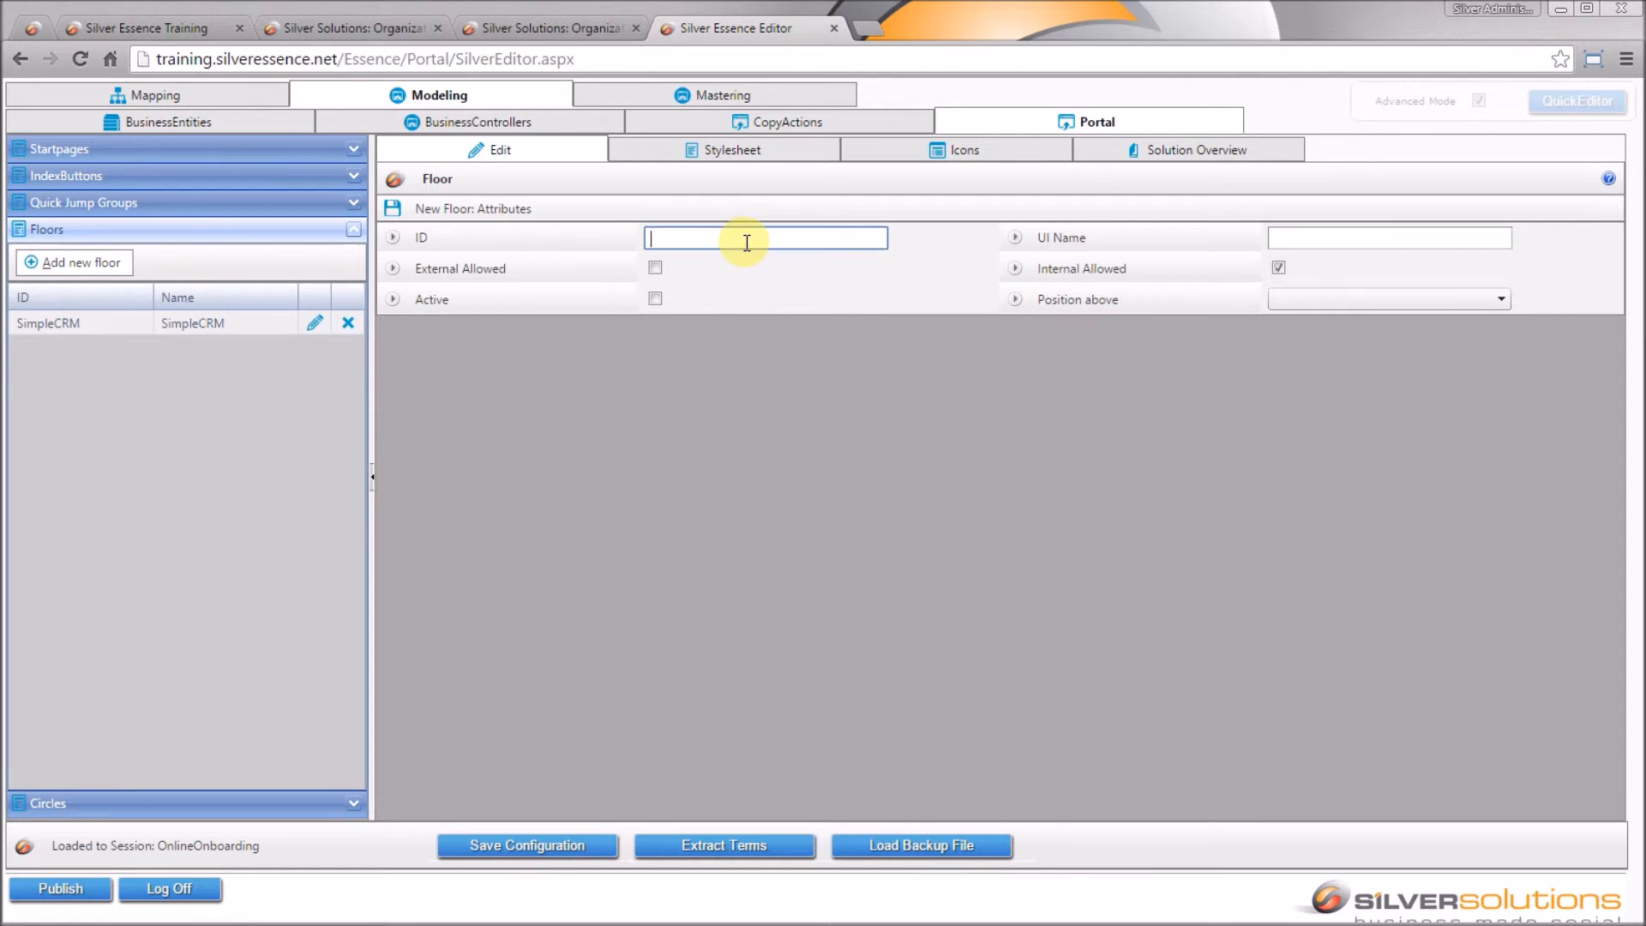
pyautogui.write('Service Manager')
pyautogui.hotkey('ctrl', 'a')
pyautogui.hotkey('ctrl', 'c')
pyautogui.press('Tab')
pyautogui.hotkey('ctrl', 'v')
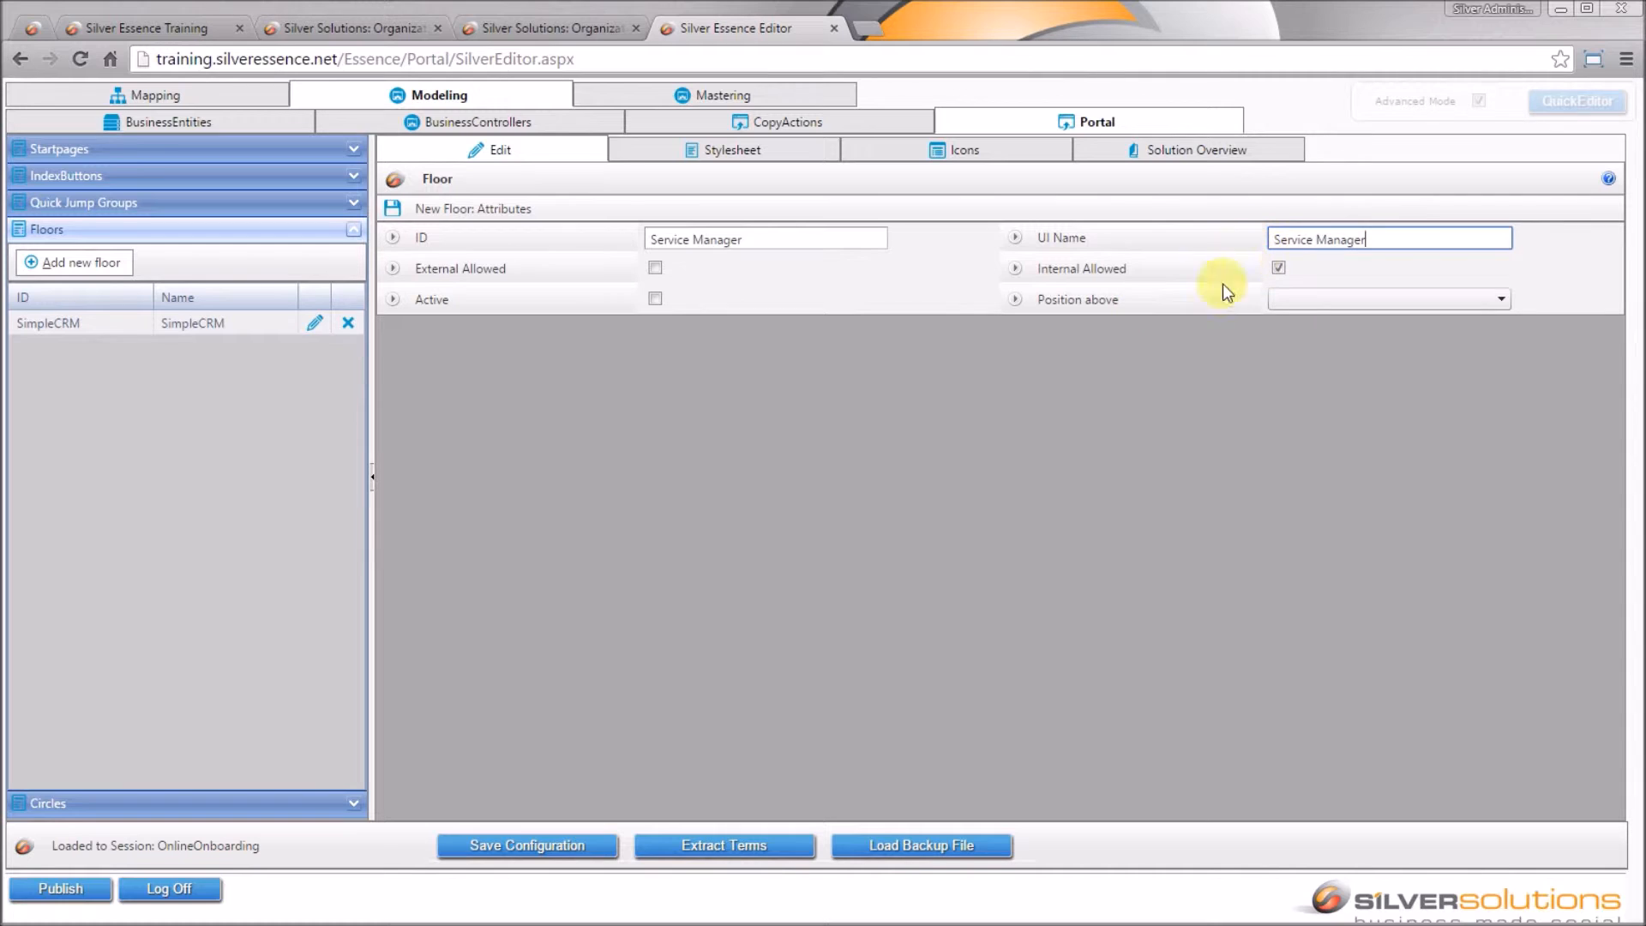
pyautogui.click(656, 301)
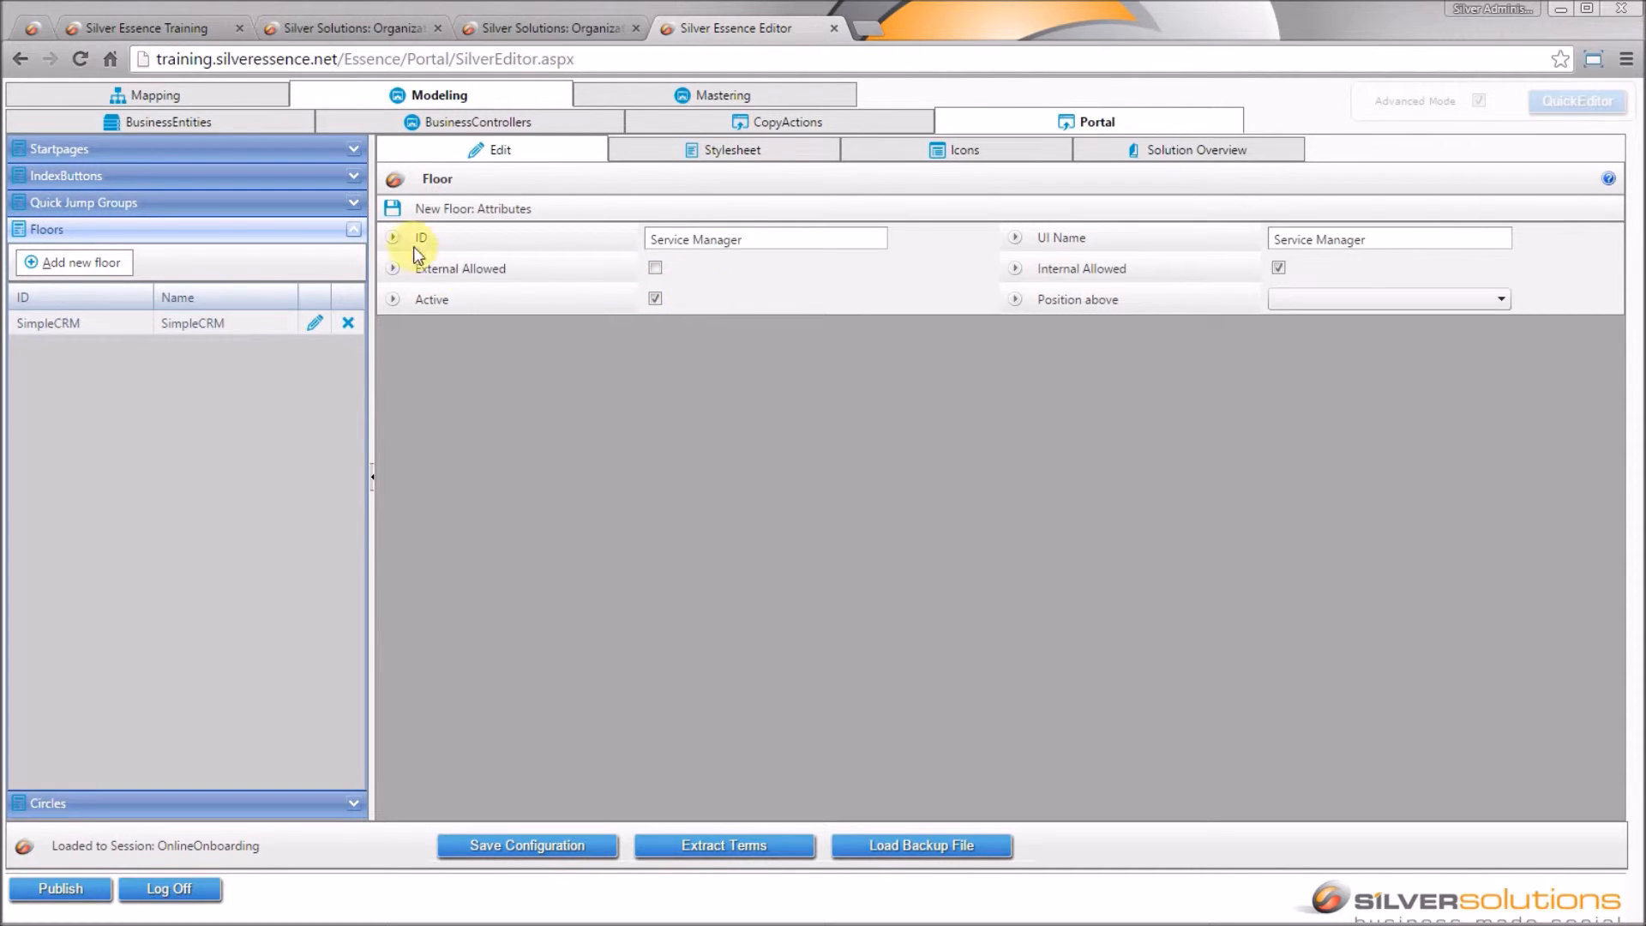
pyautogui.click(393, 210)
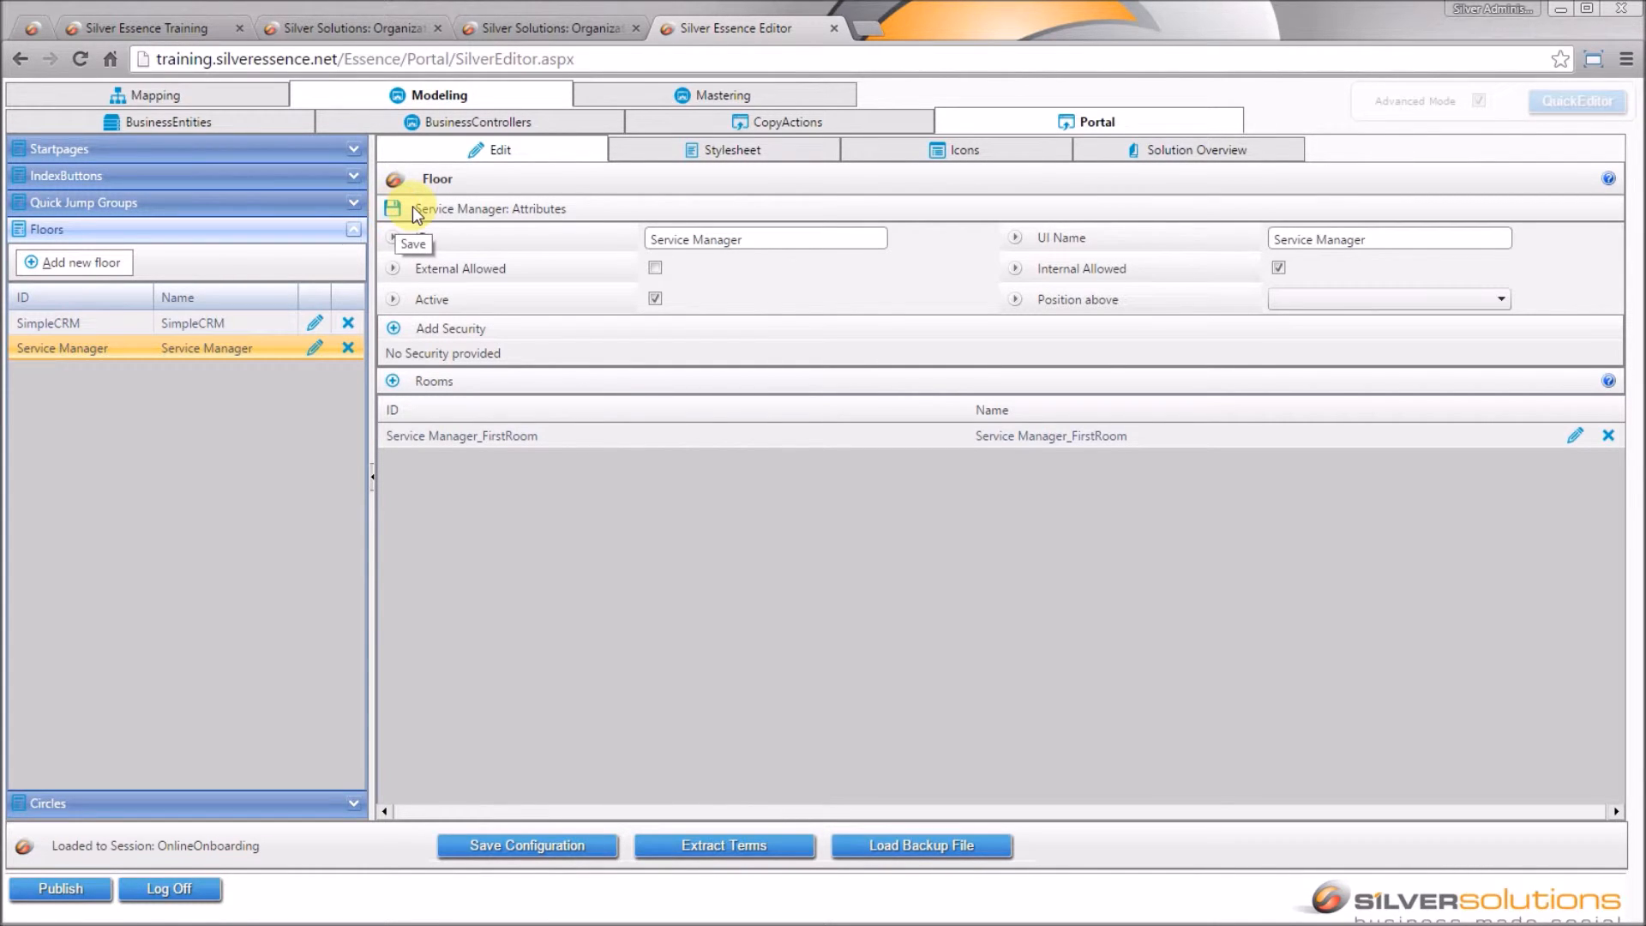
# Save the configuration, reload the session portal, and open and close the Service Manager floor menu.
pyautogui.click(518, 850)
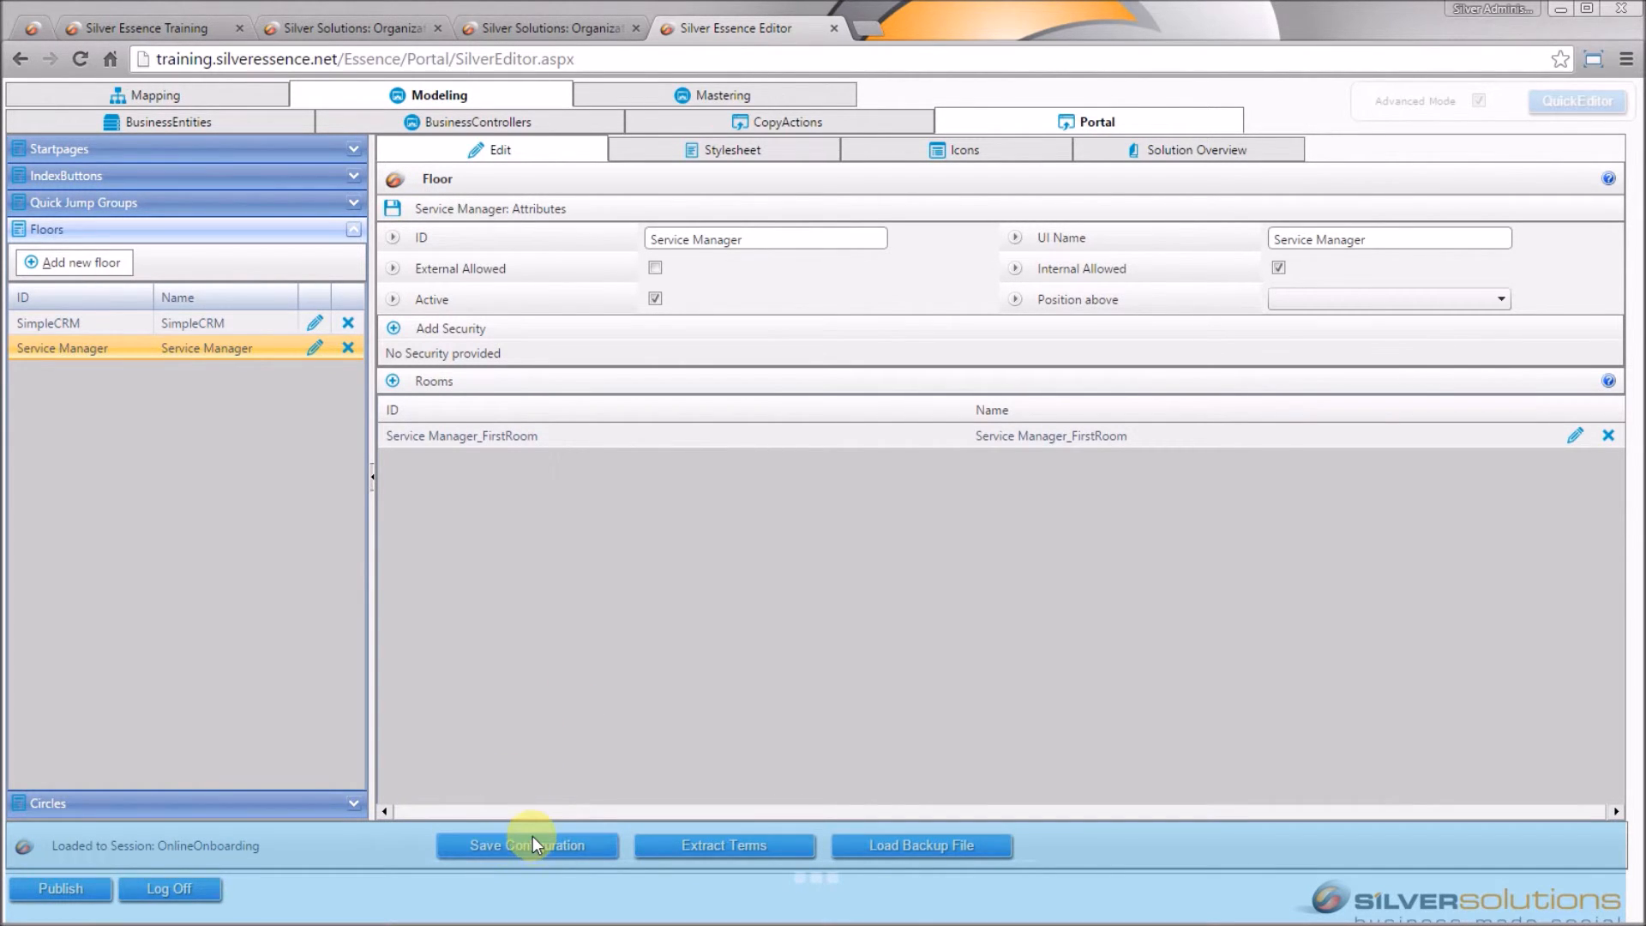
pyautogui.click(543, 26)
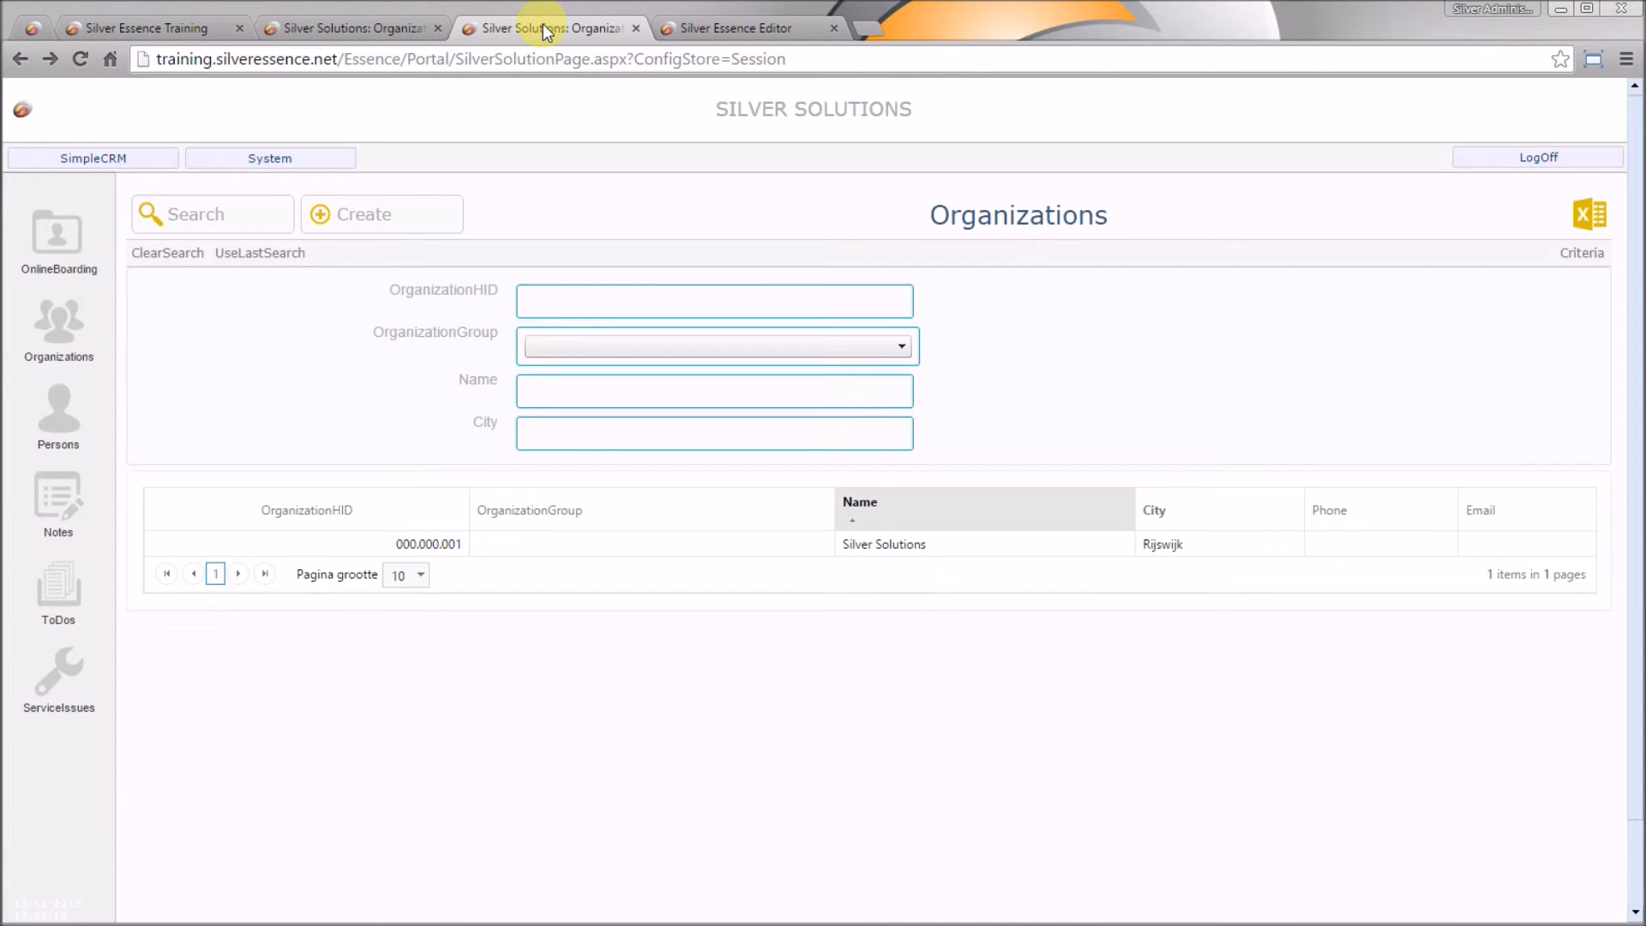
pyautogui.click(81, 59)
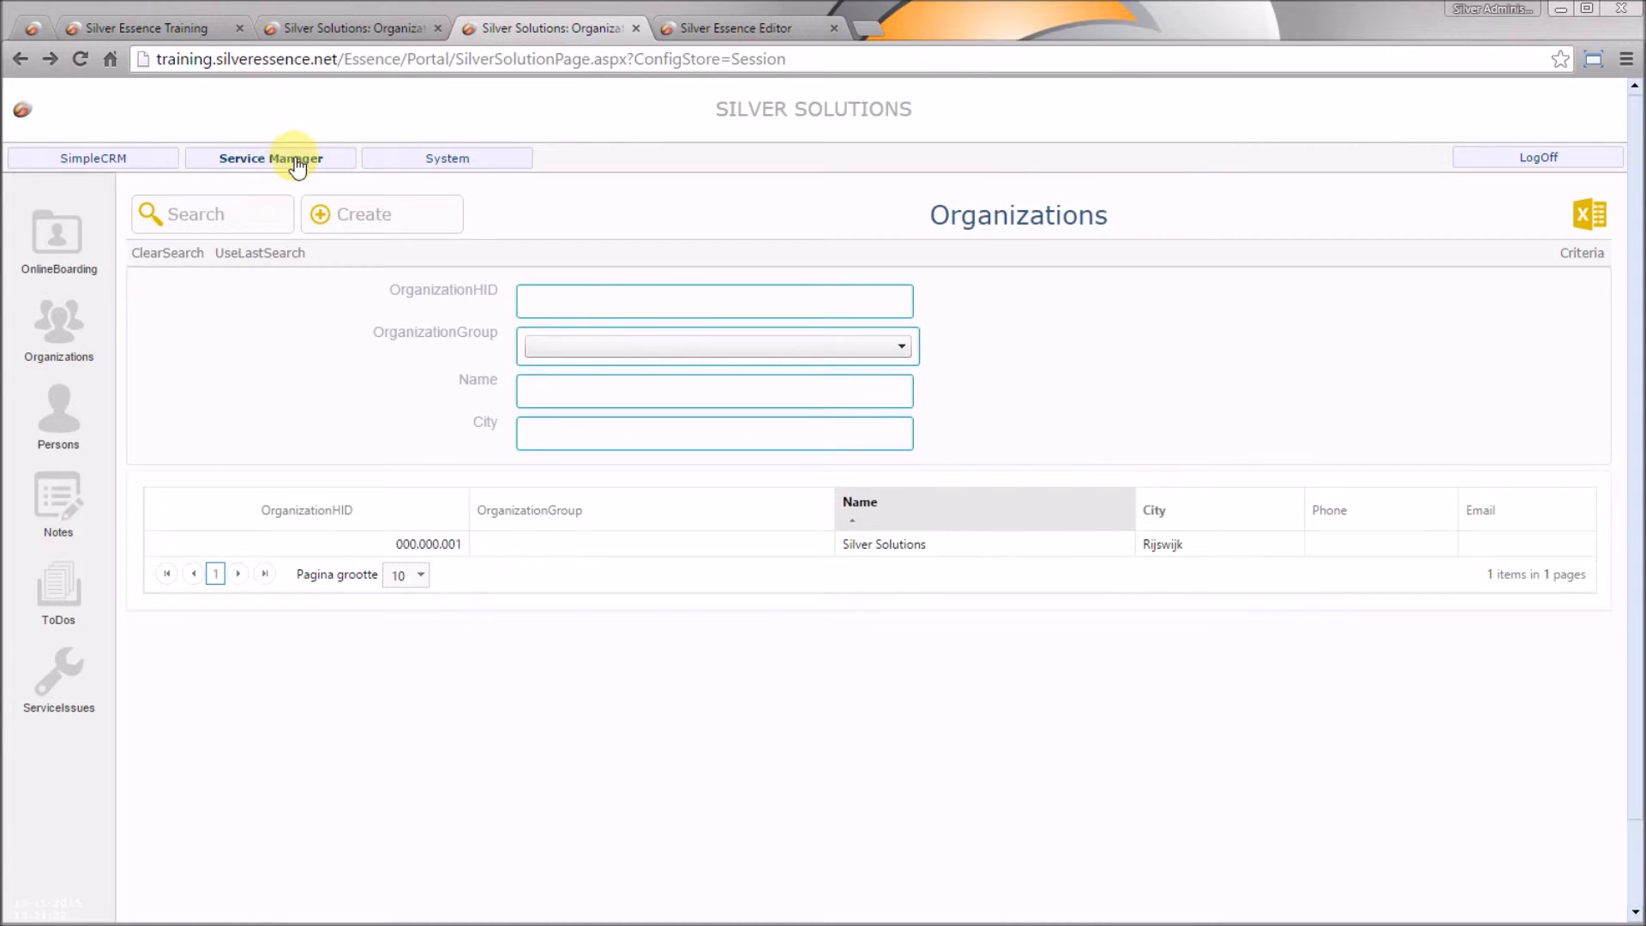
pyautogui.click(304, 162)
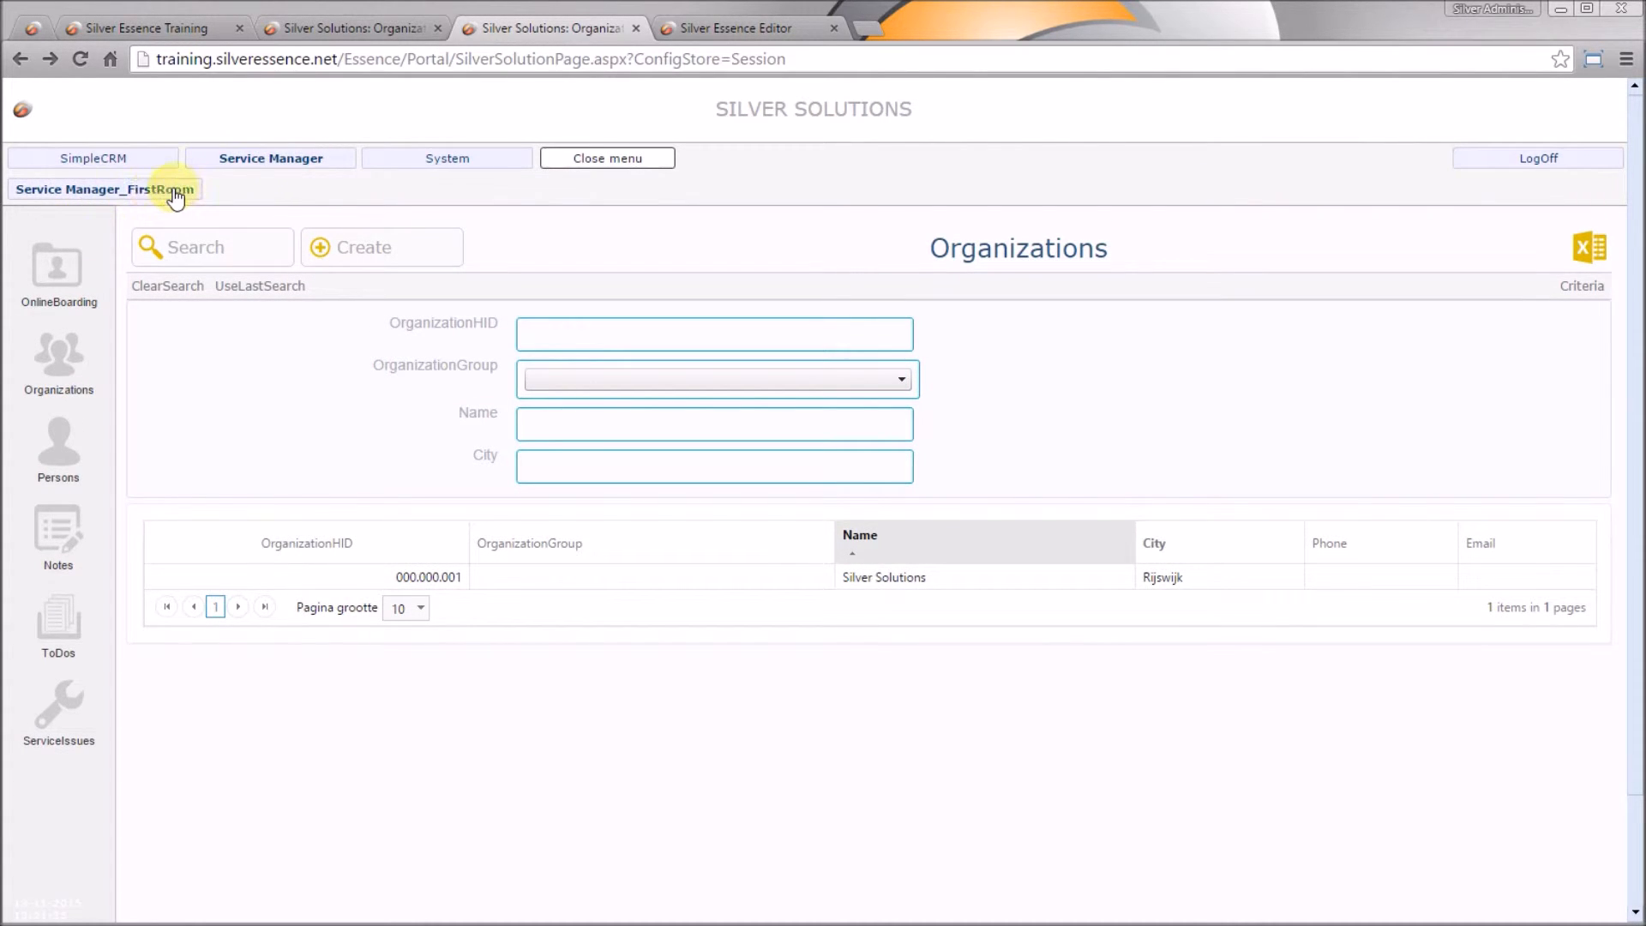
pyautogui.click(626, 161)
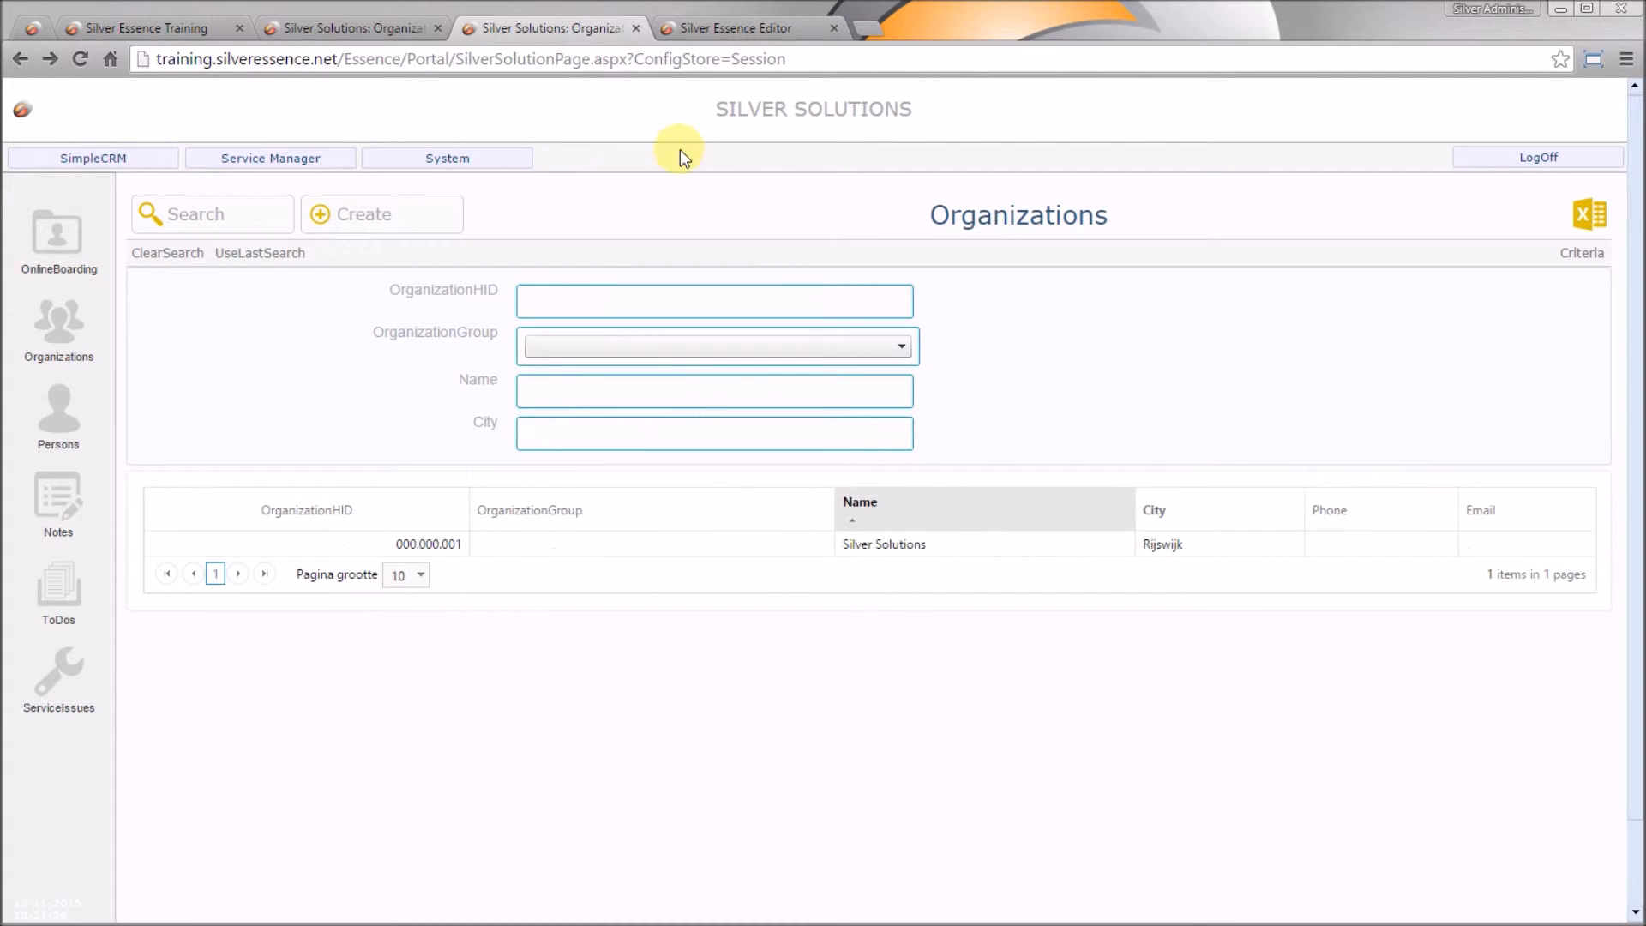
# Reload the regular portal, compare its floors with the session portal, and return to the Silver Essence Editor.
pyautogui.click(368, 24)
pyautogui.click(83, 60)
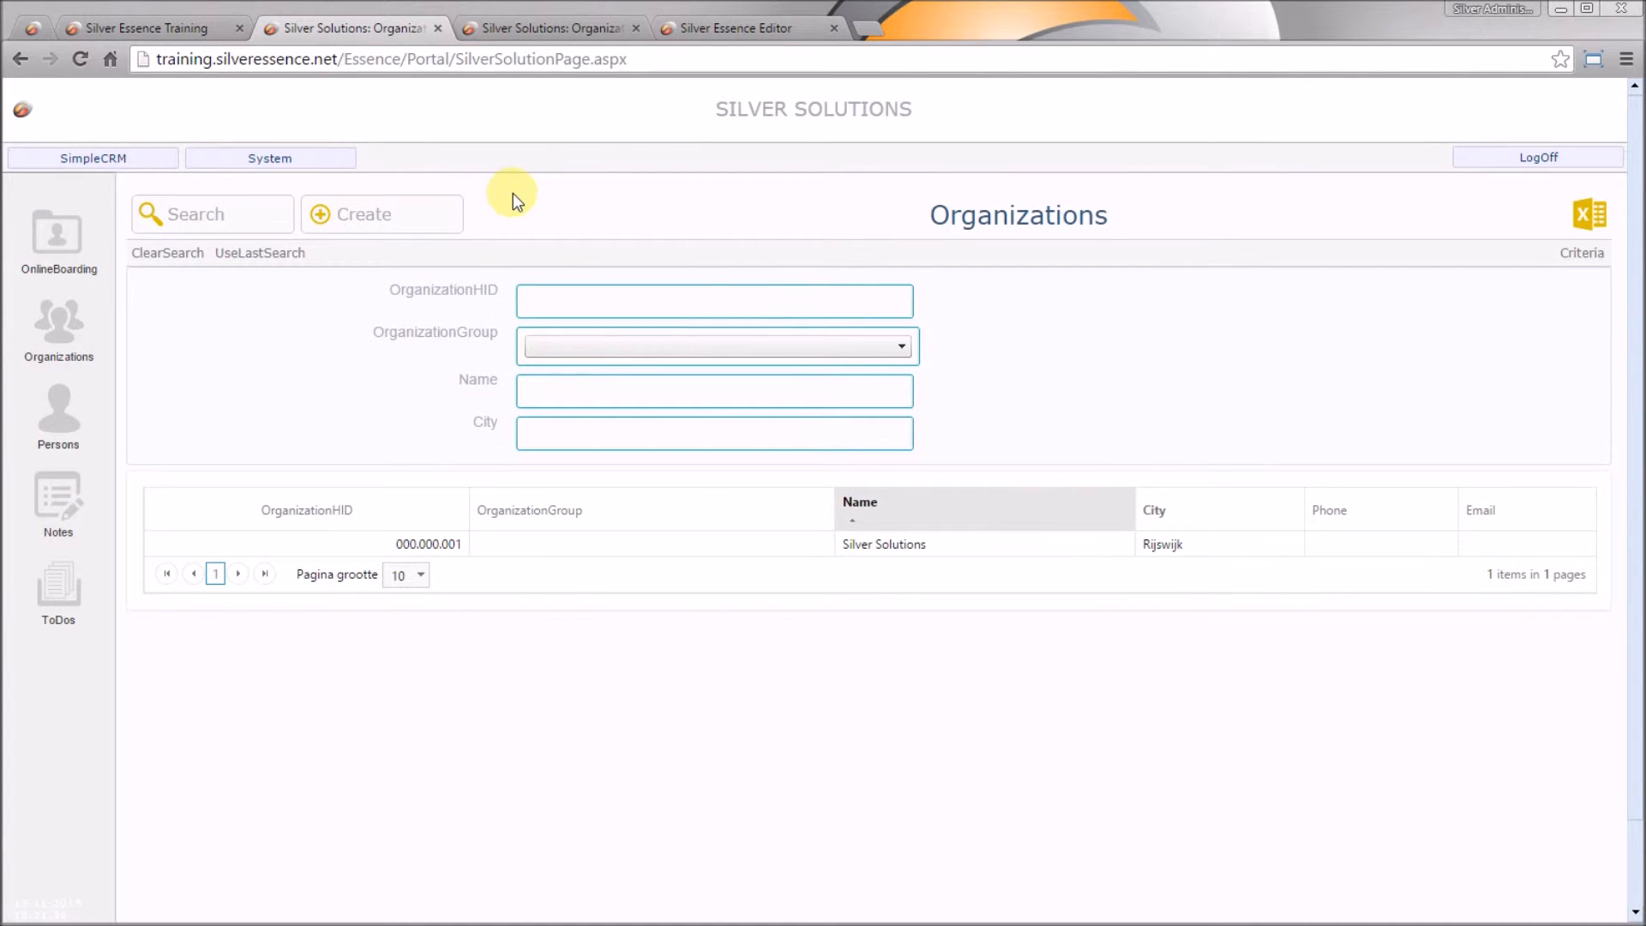
pyautogui.click(564, 28)
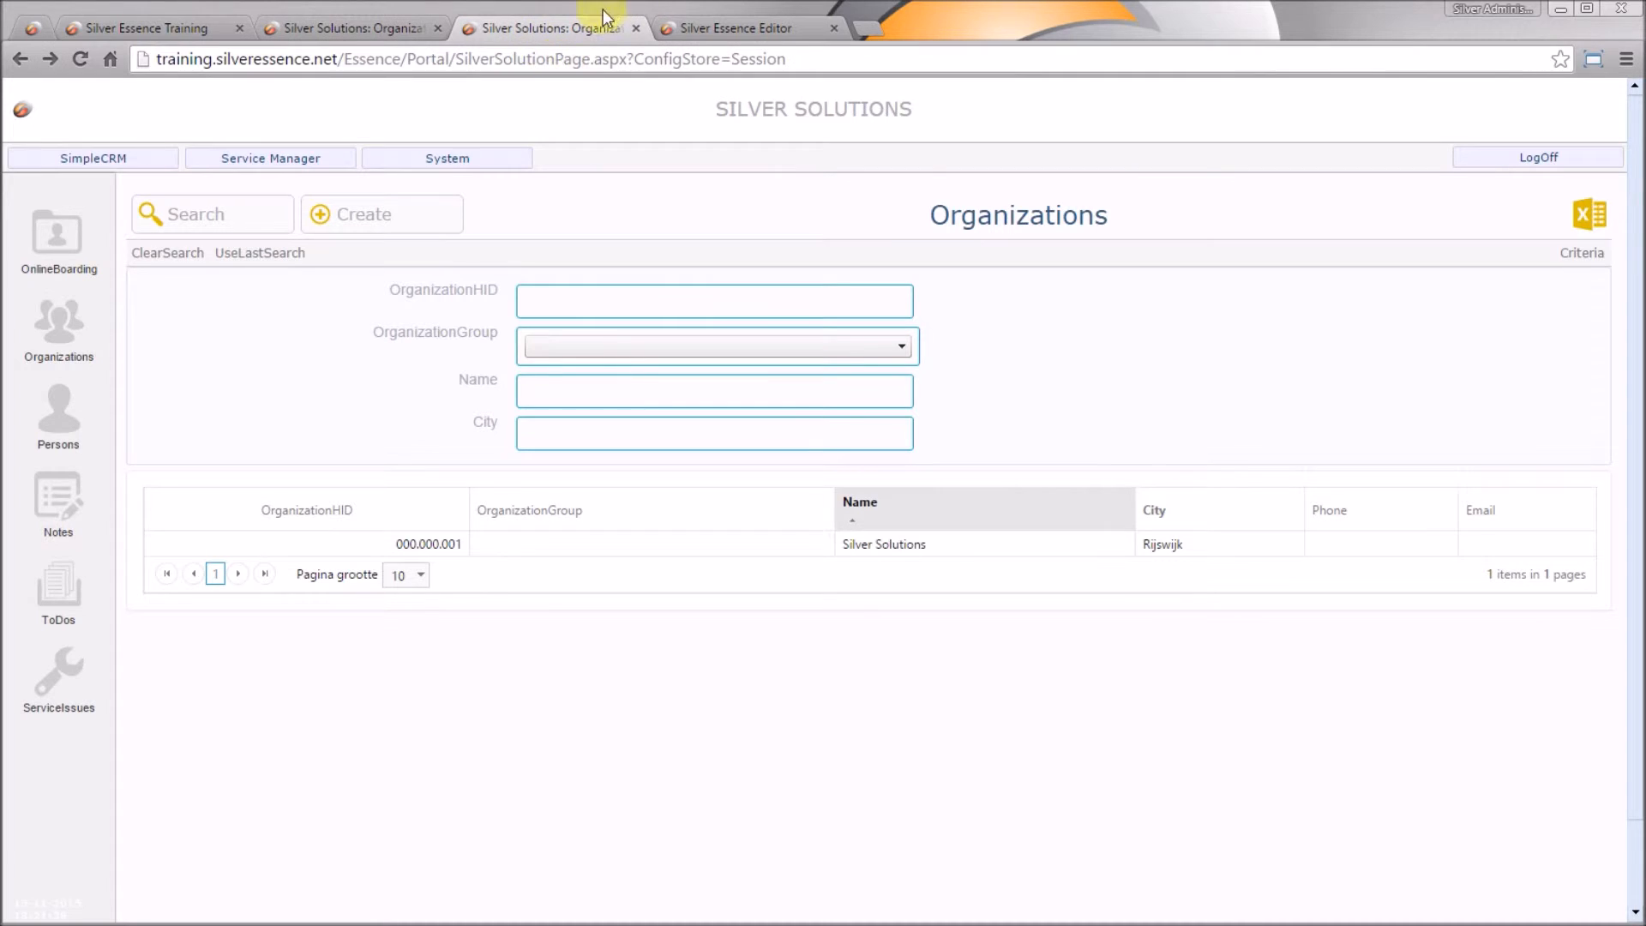
pyautogui.click(766, 35)
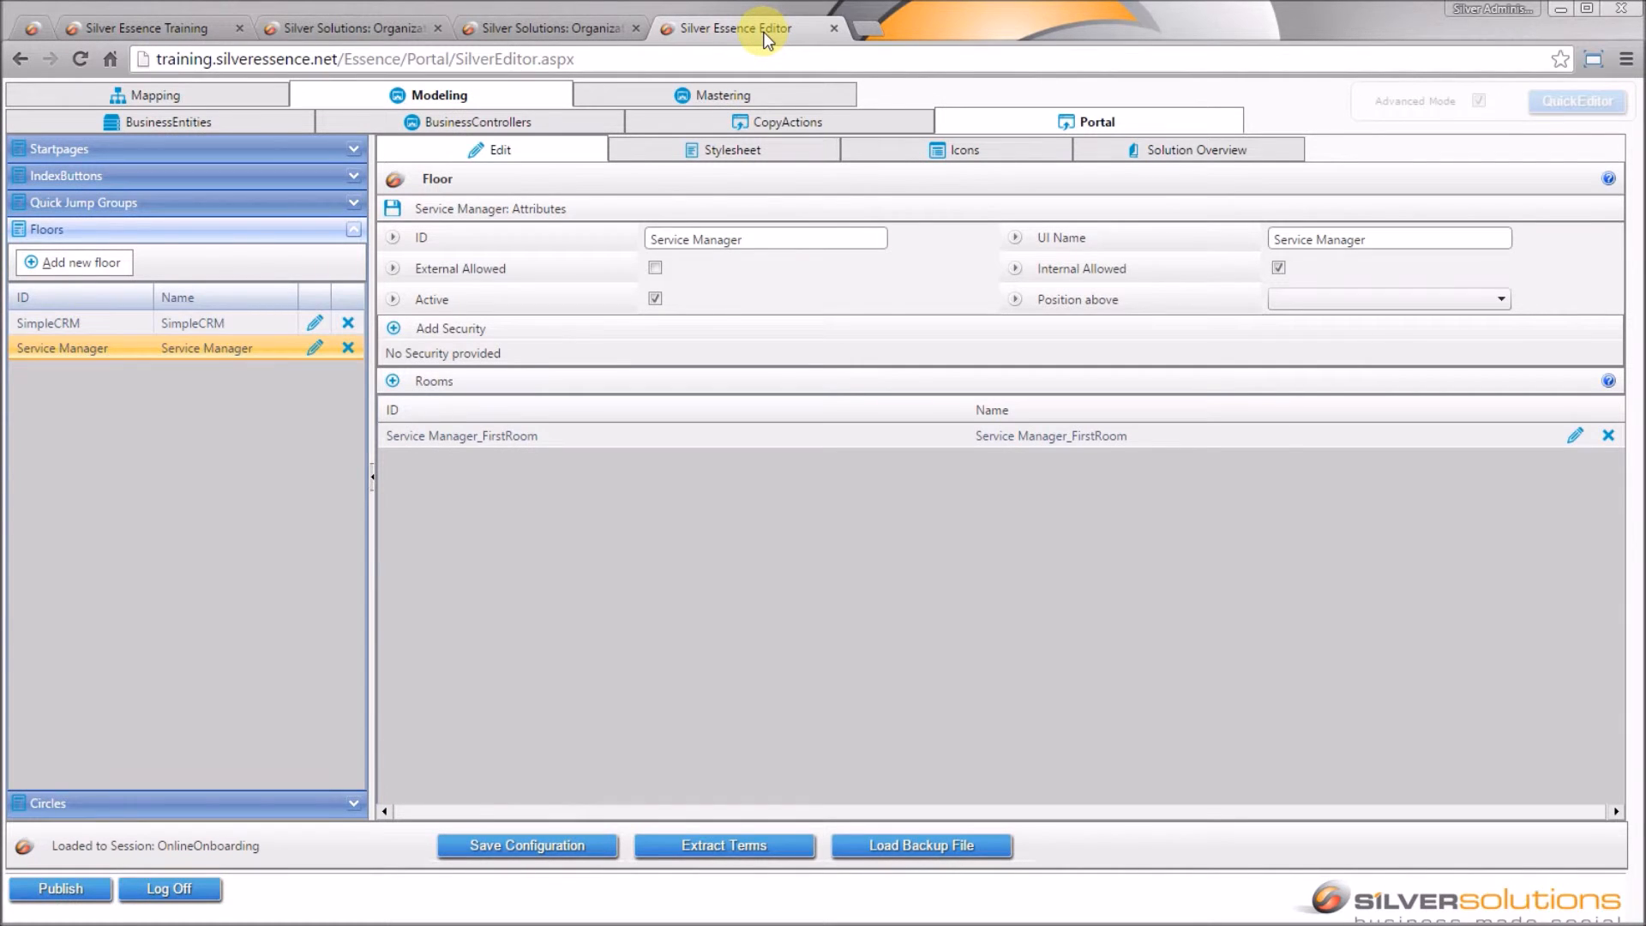
# Rename the Service Manager floor's first room by setting its ID and UI Name to Operations, and save it.
pyautogui.click(468, 441)
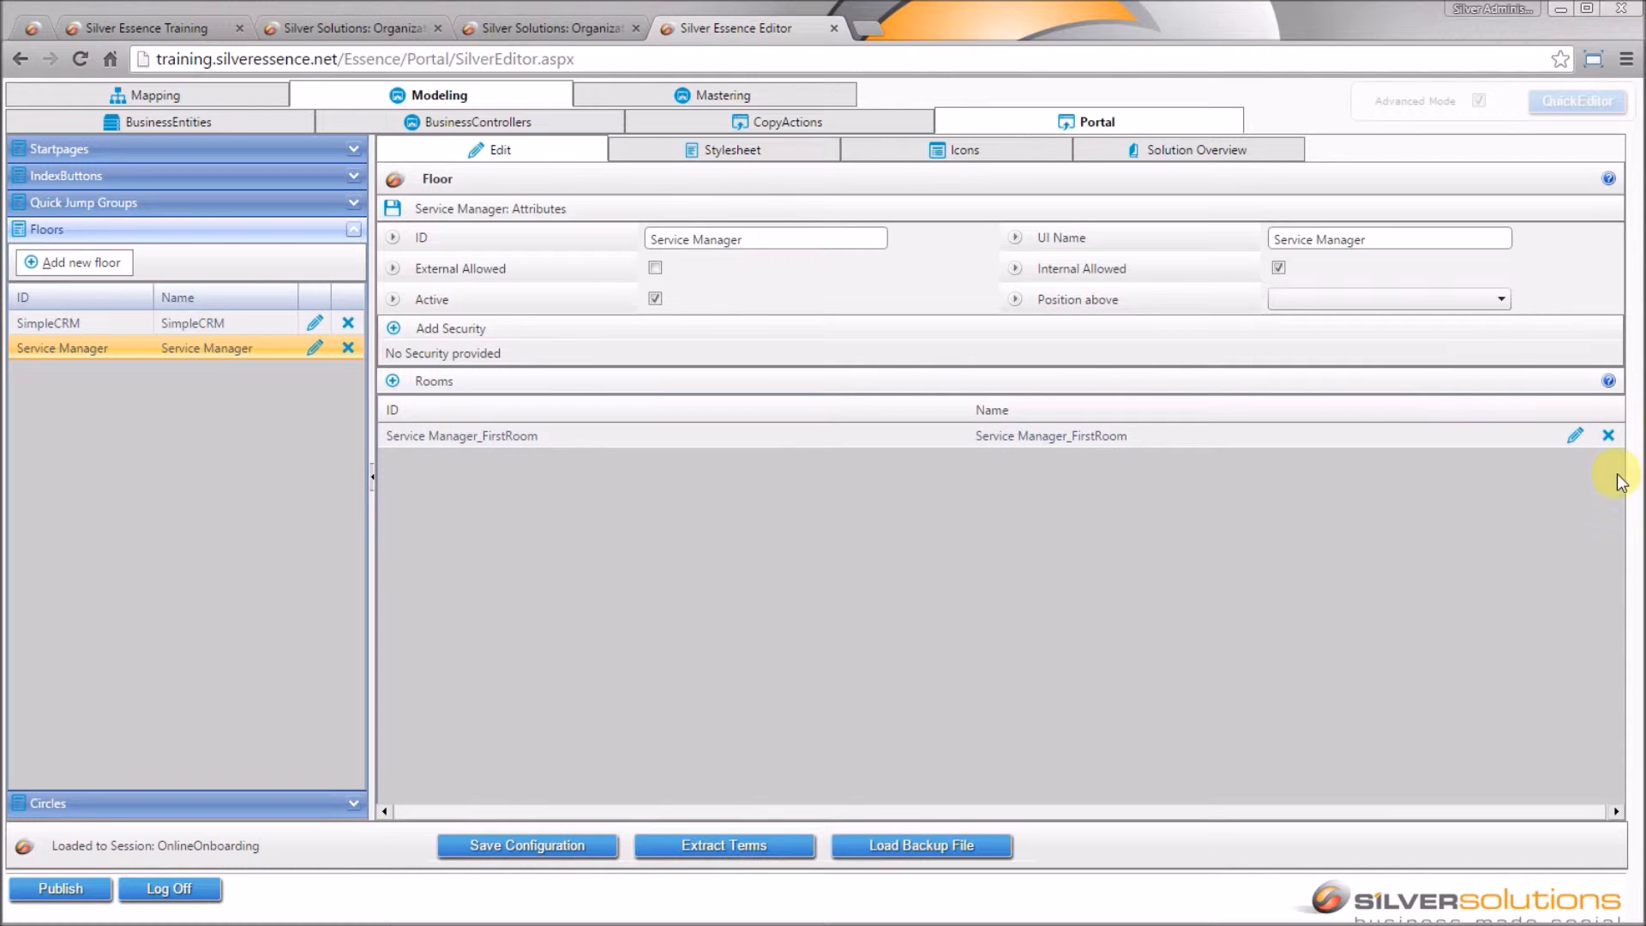
pyautogui.click(1578, 437)
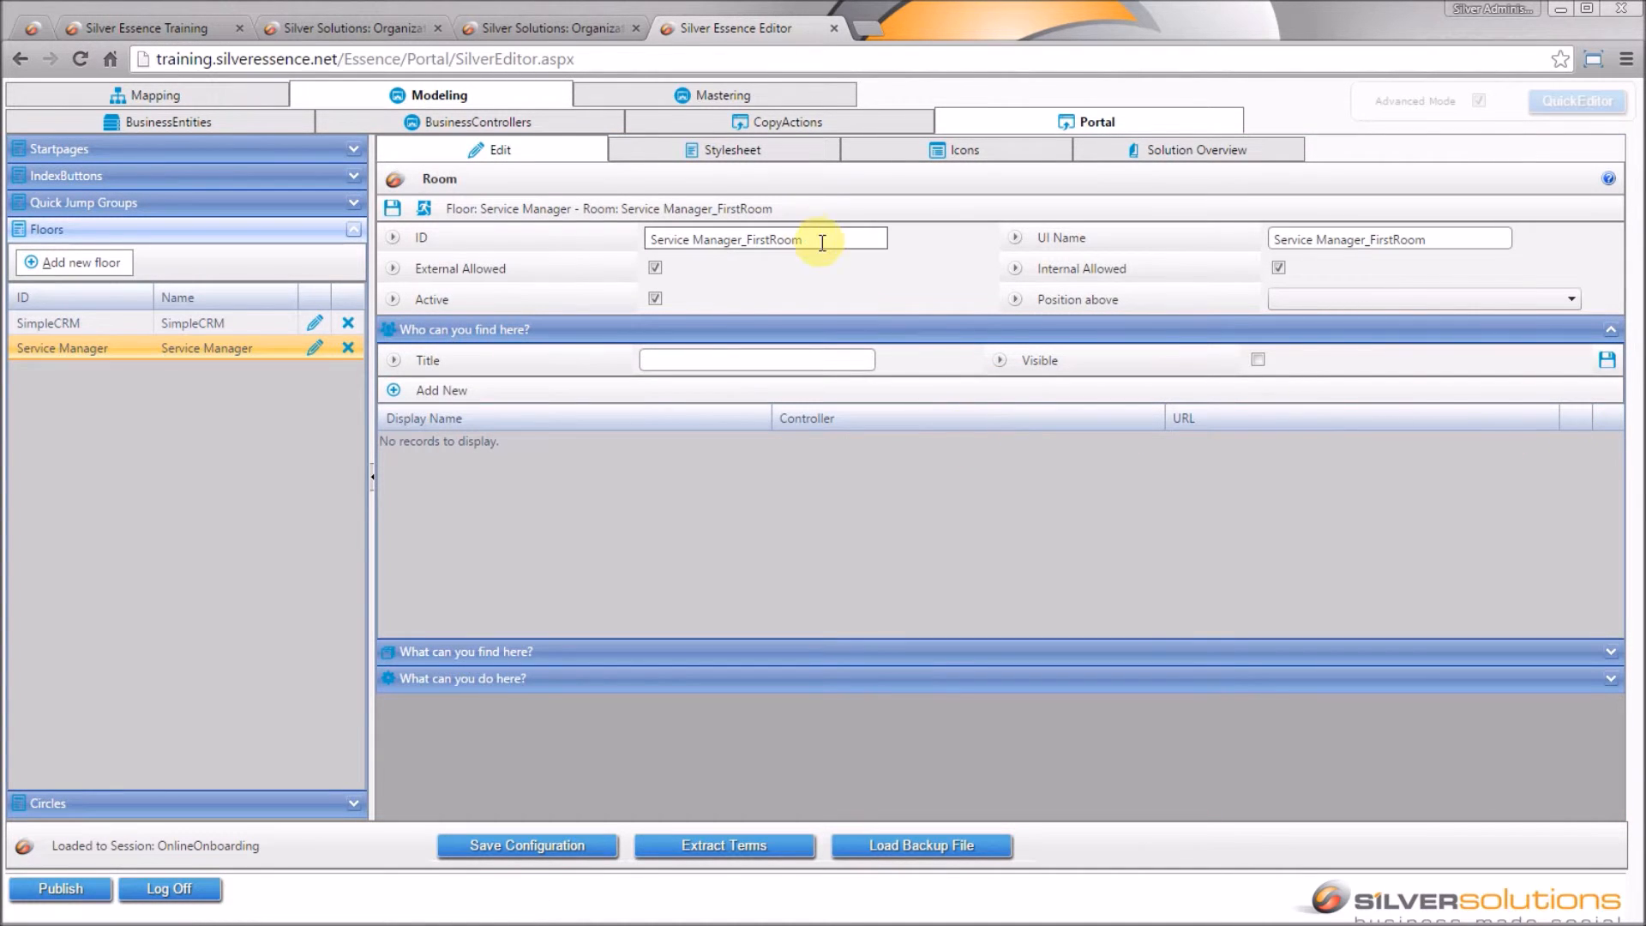
pyautogui.moveTo(818, 241); pyautogui.dragTo(596, 223)
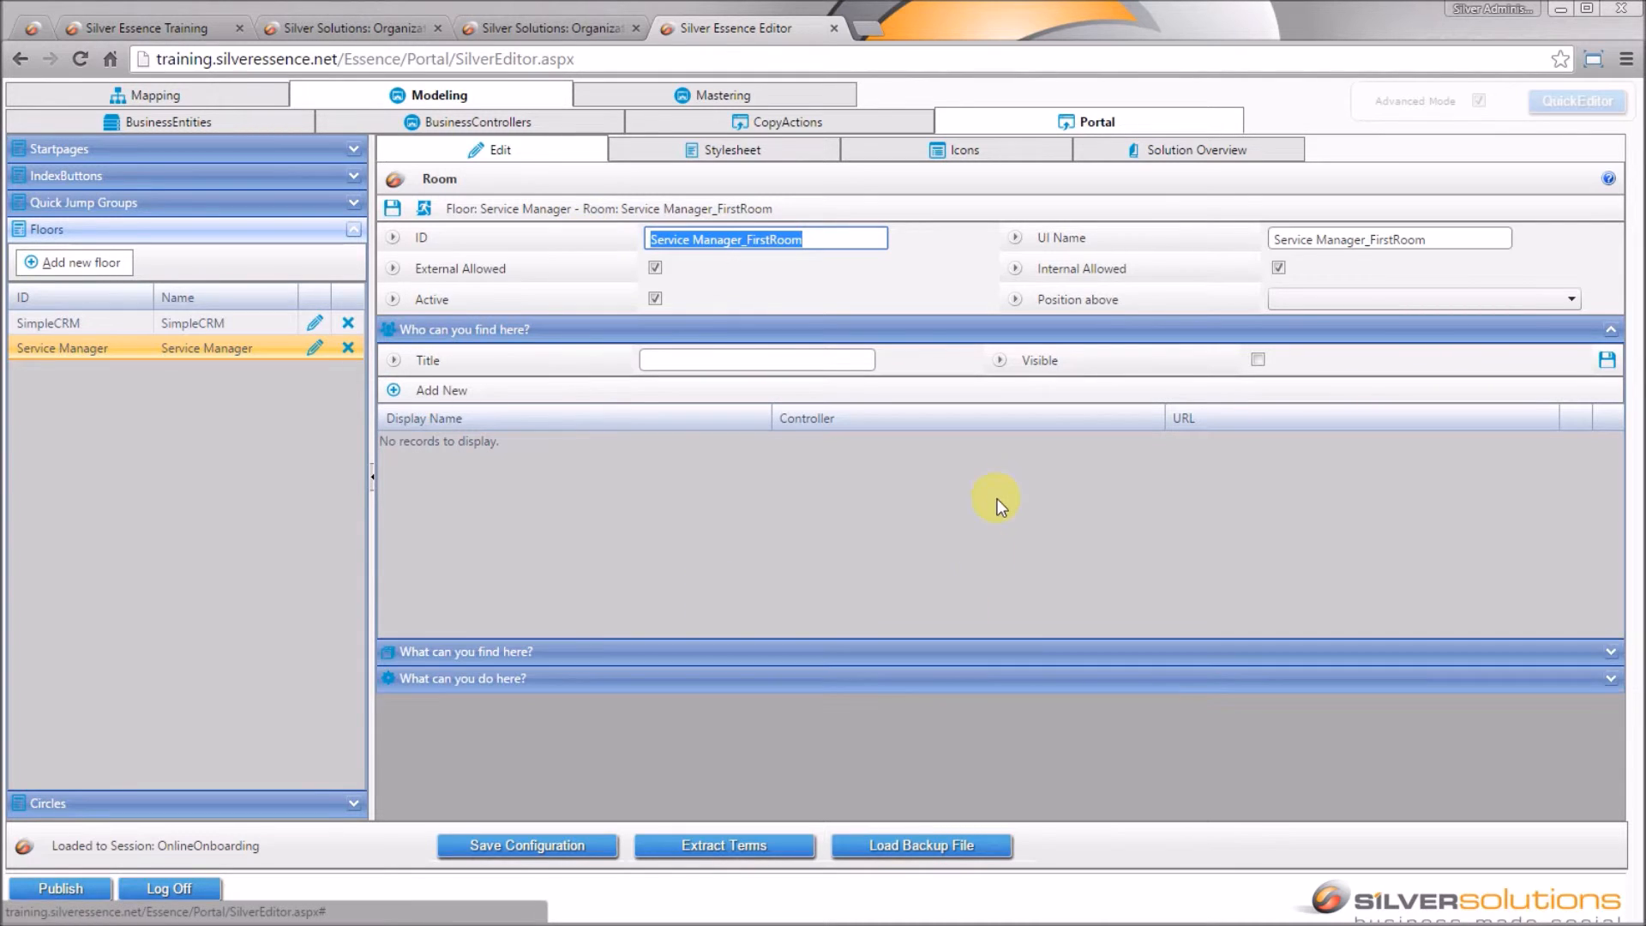
pyautogui.write('Operations')
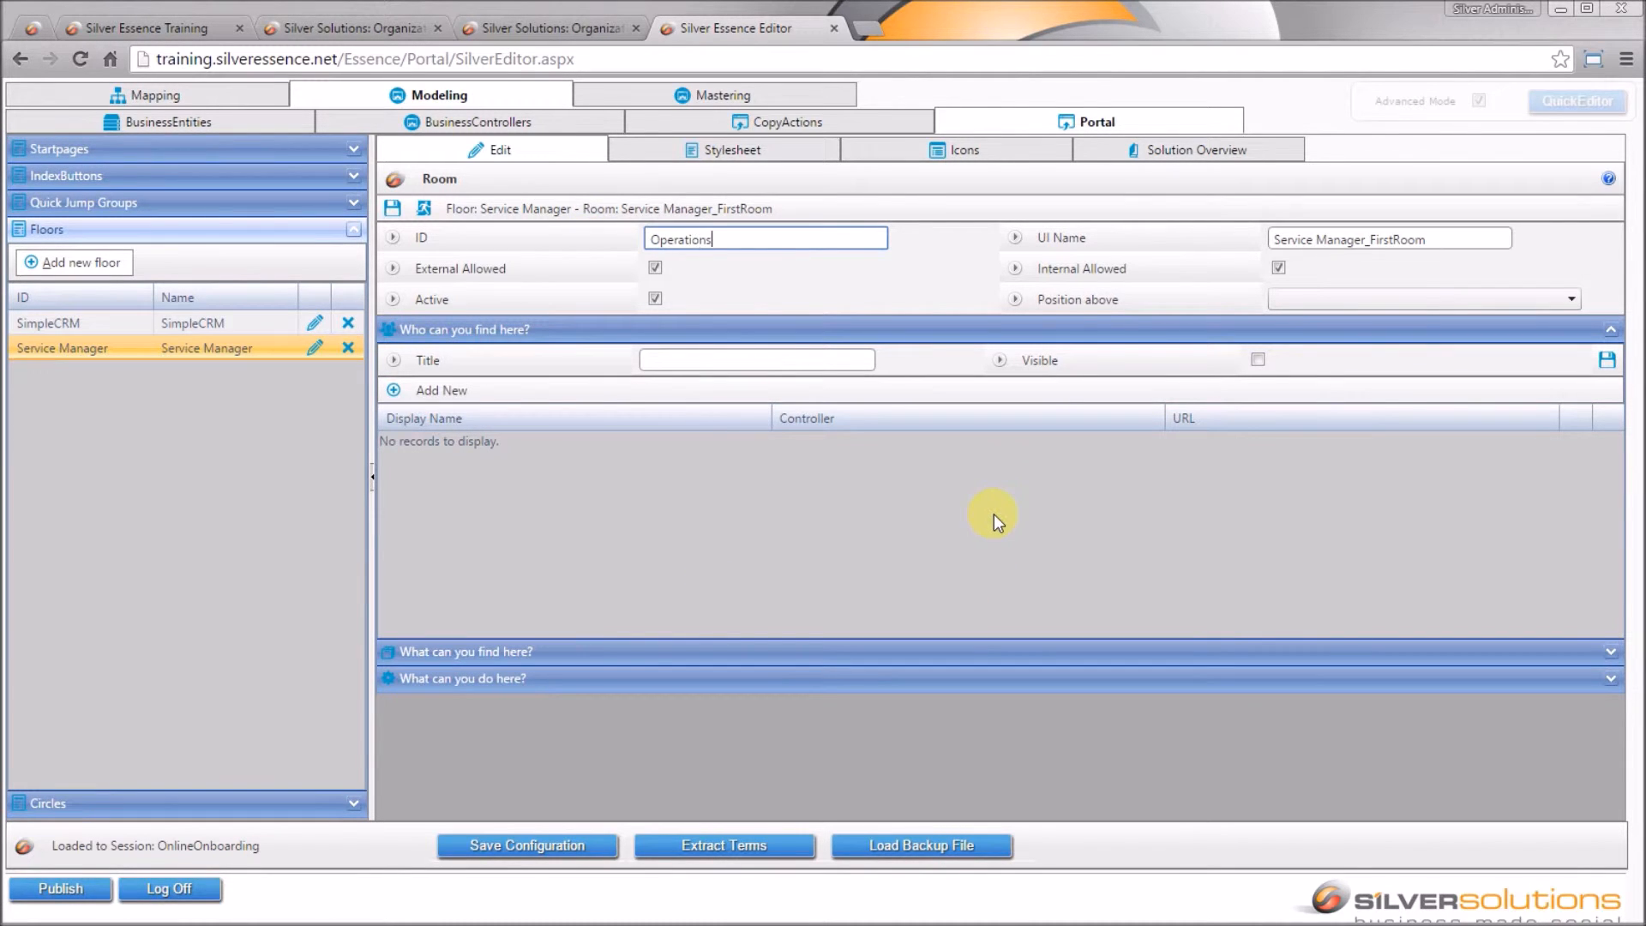
pyautogui.hotkey('shift', 'Tab')
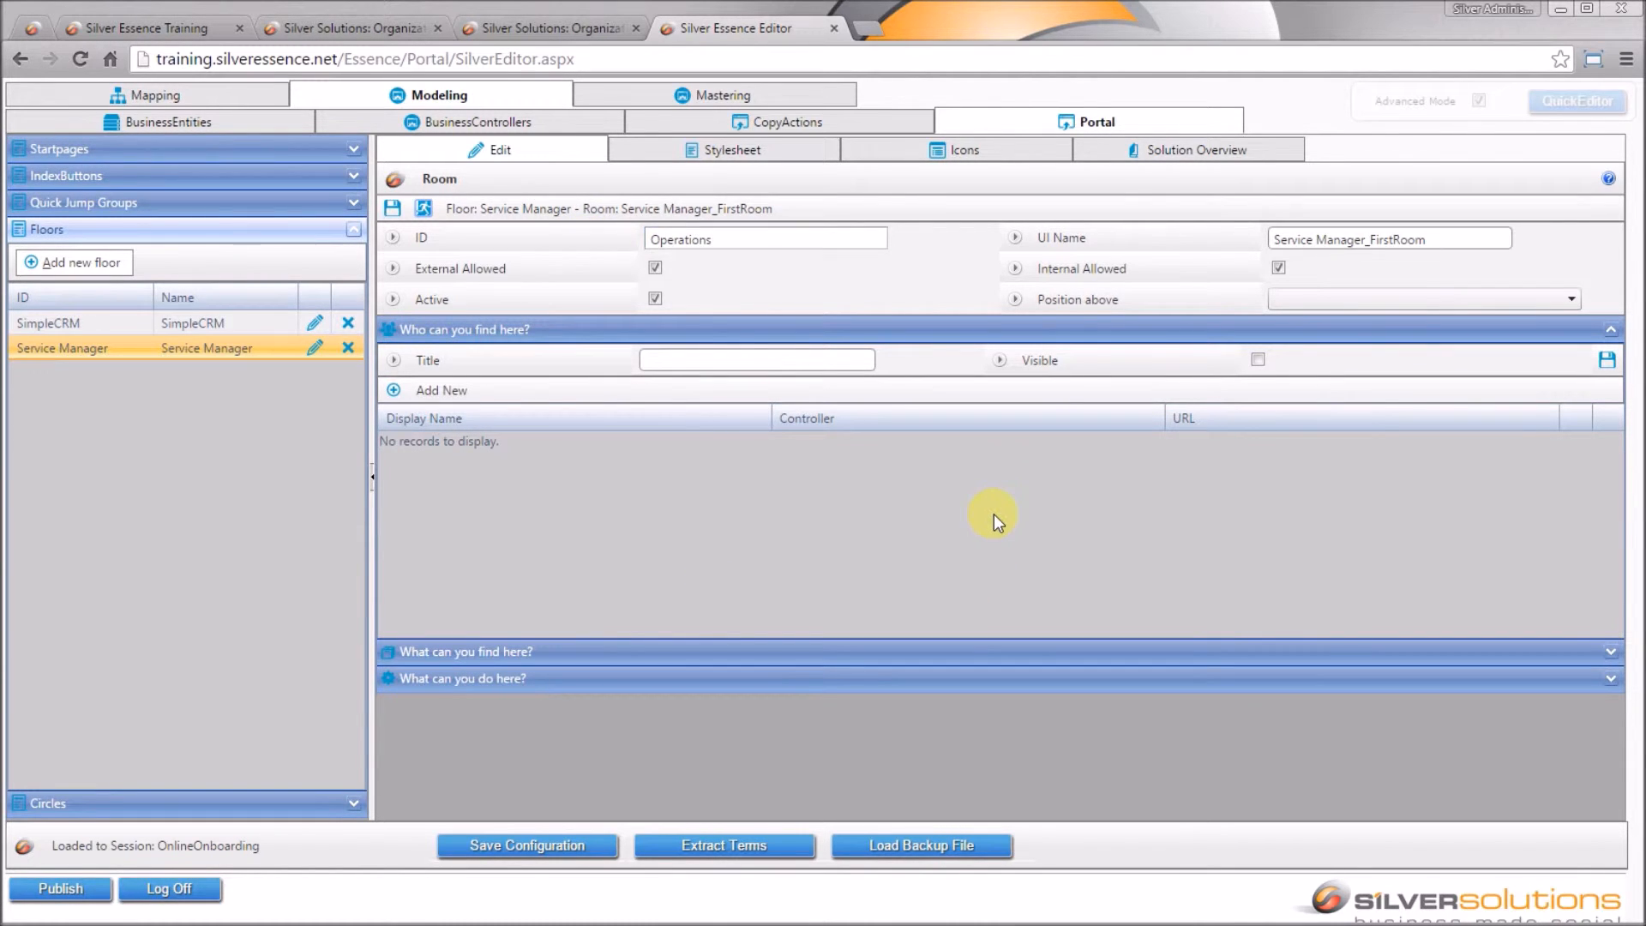
pyautogui.moveTo(756, 239); pyautogui.dragTo(534, 220)
pyautogui.hotkey('ctrl', 'c')
pyautogui.moveTo(1458, 239); pyautogui.dragTo(1066, 209)
pyautogui.hotkey('ctrl', 'v')
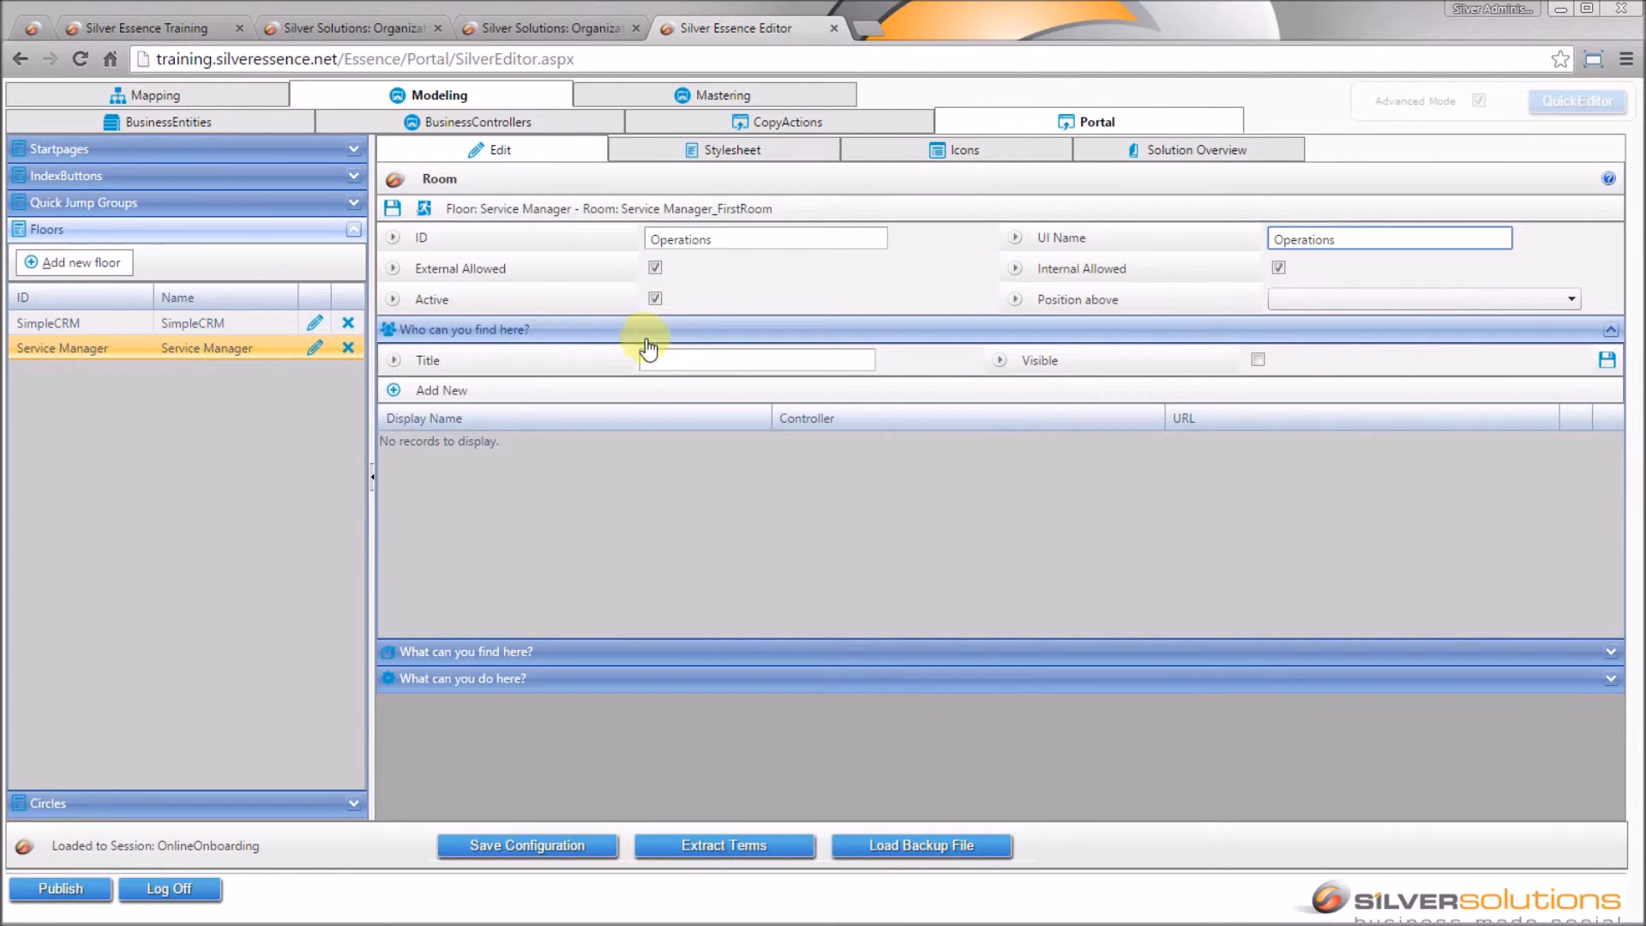
pyautogui.click(424, 211)
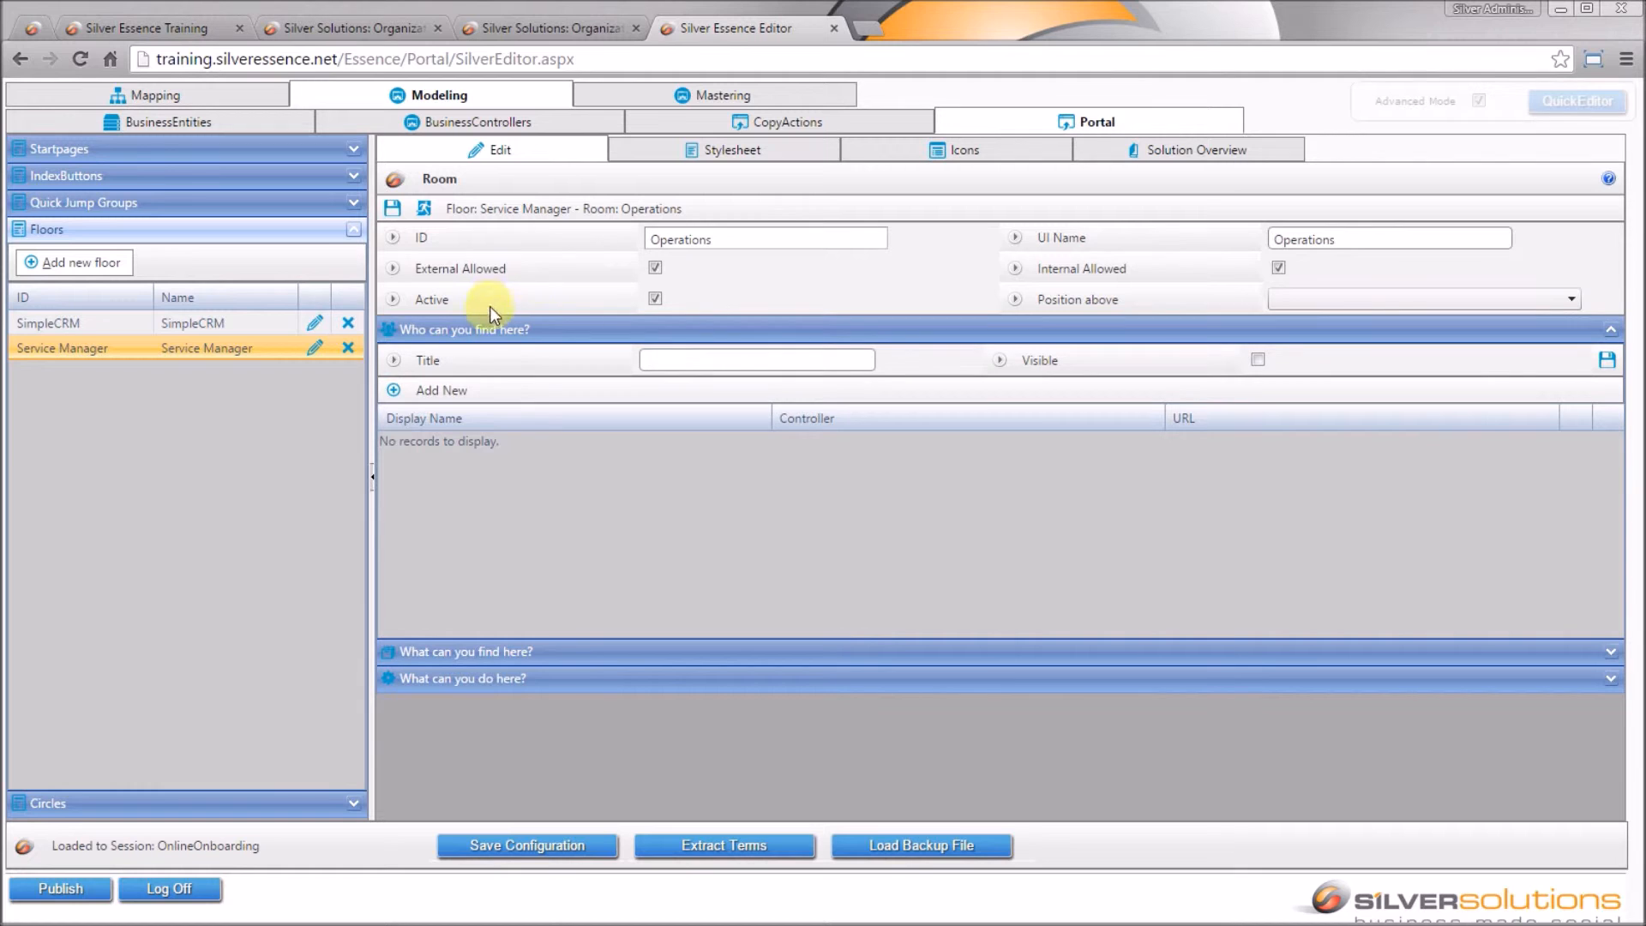
# Review the Operations room's sections, make "What can you find here?" visible, and save that setting.
pyautogui.click(570, 653)
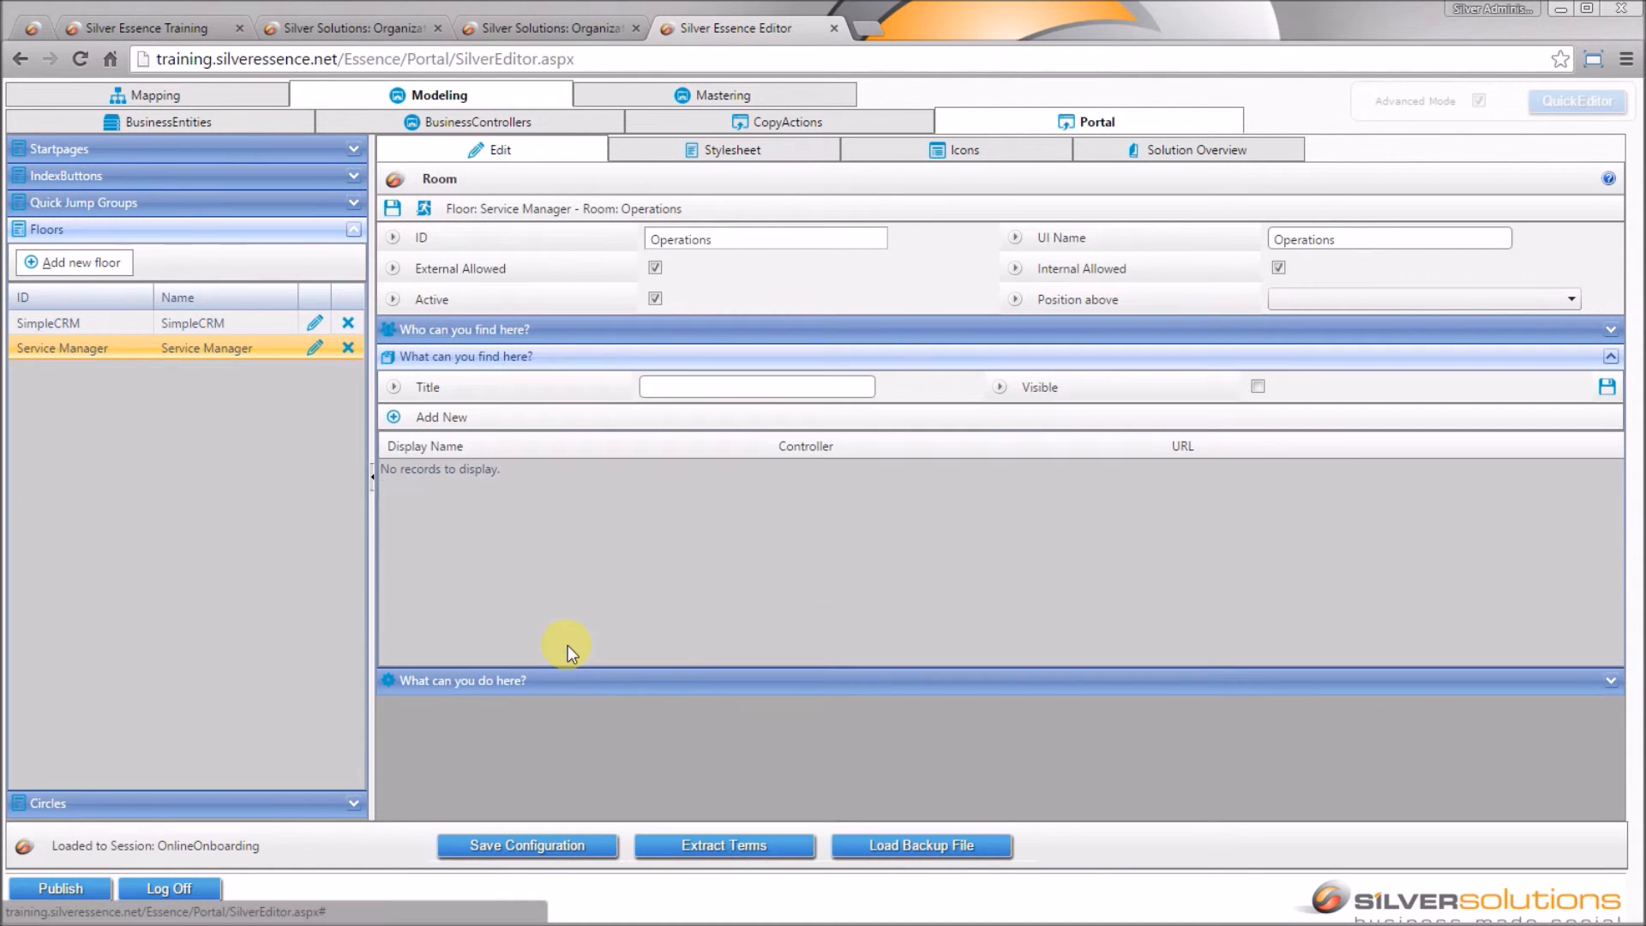
pyautogui.click(742, 686)
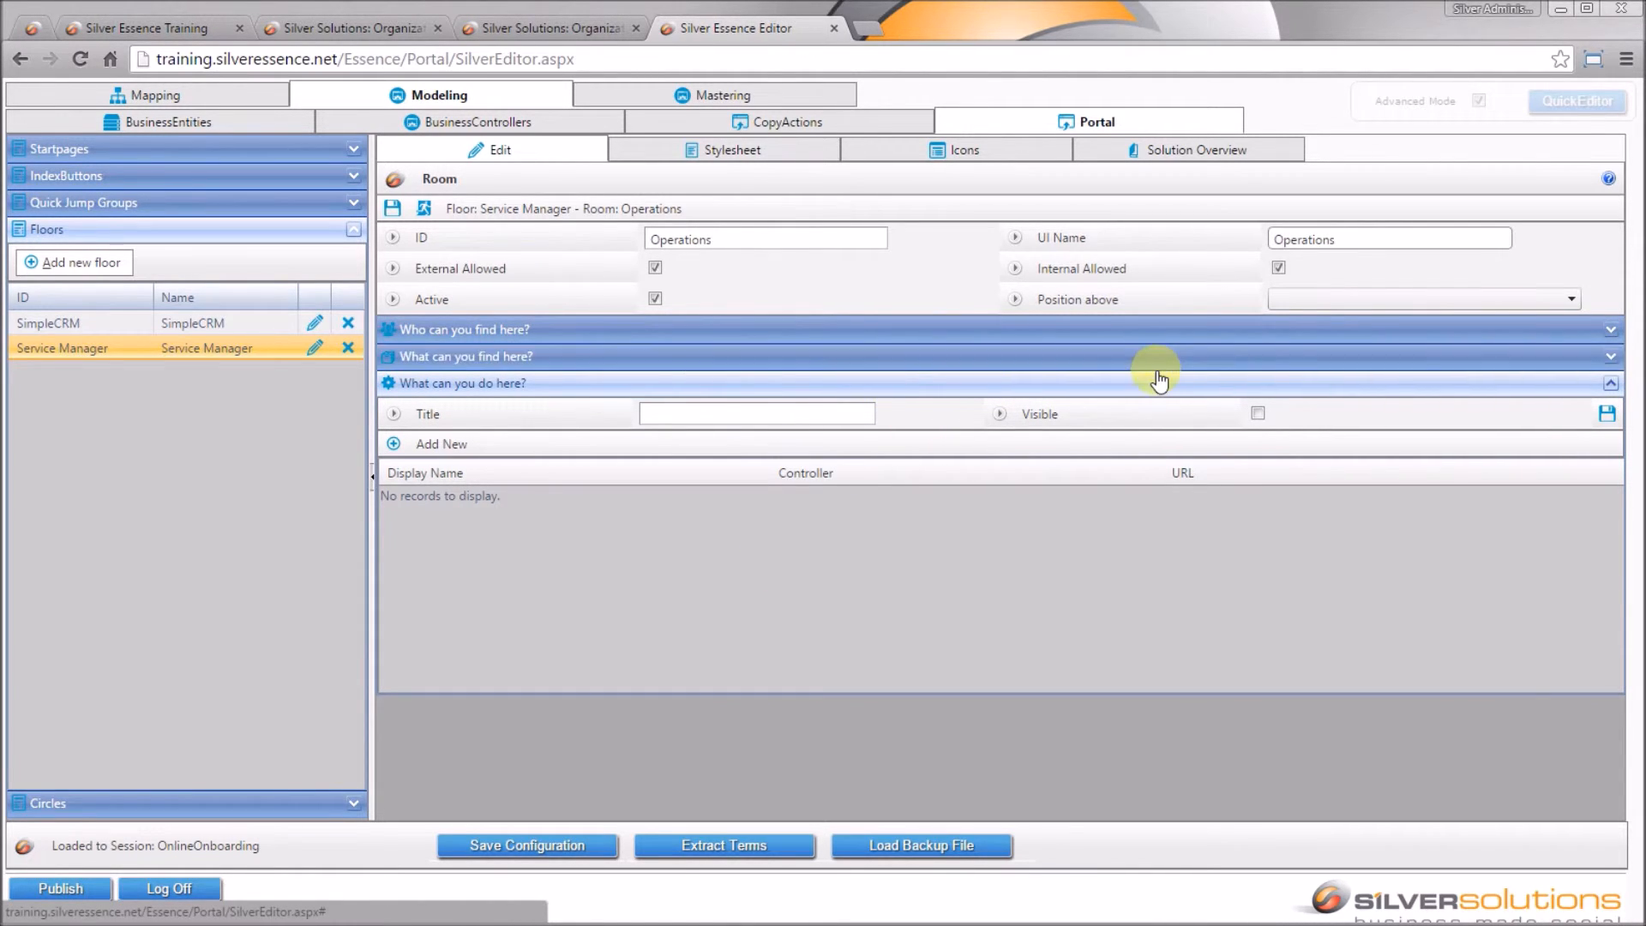
pyautogui.click(673, 364)
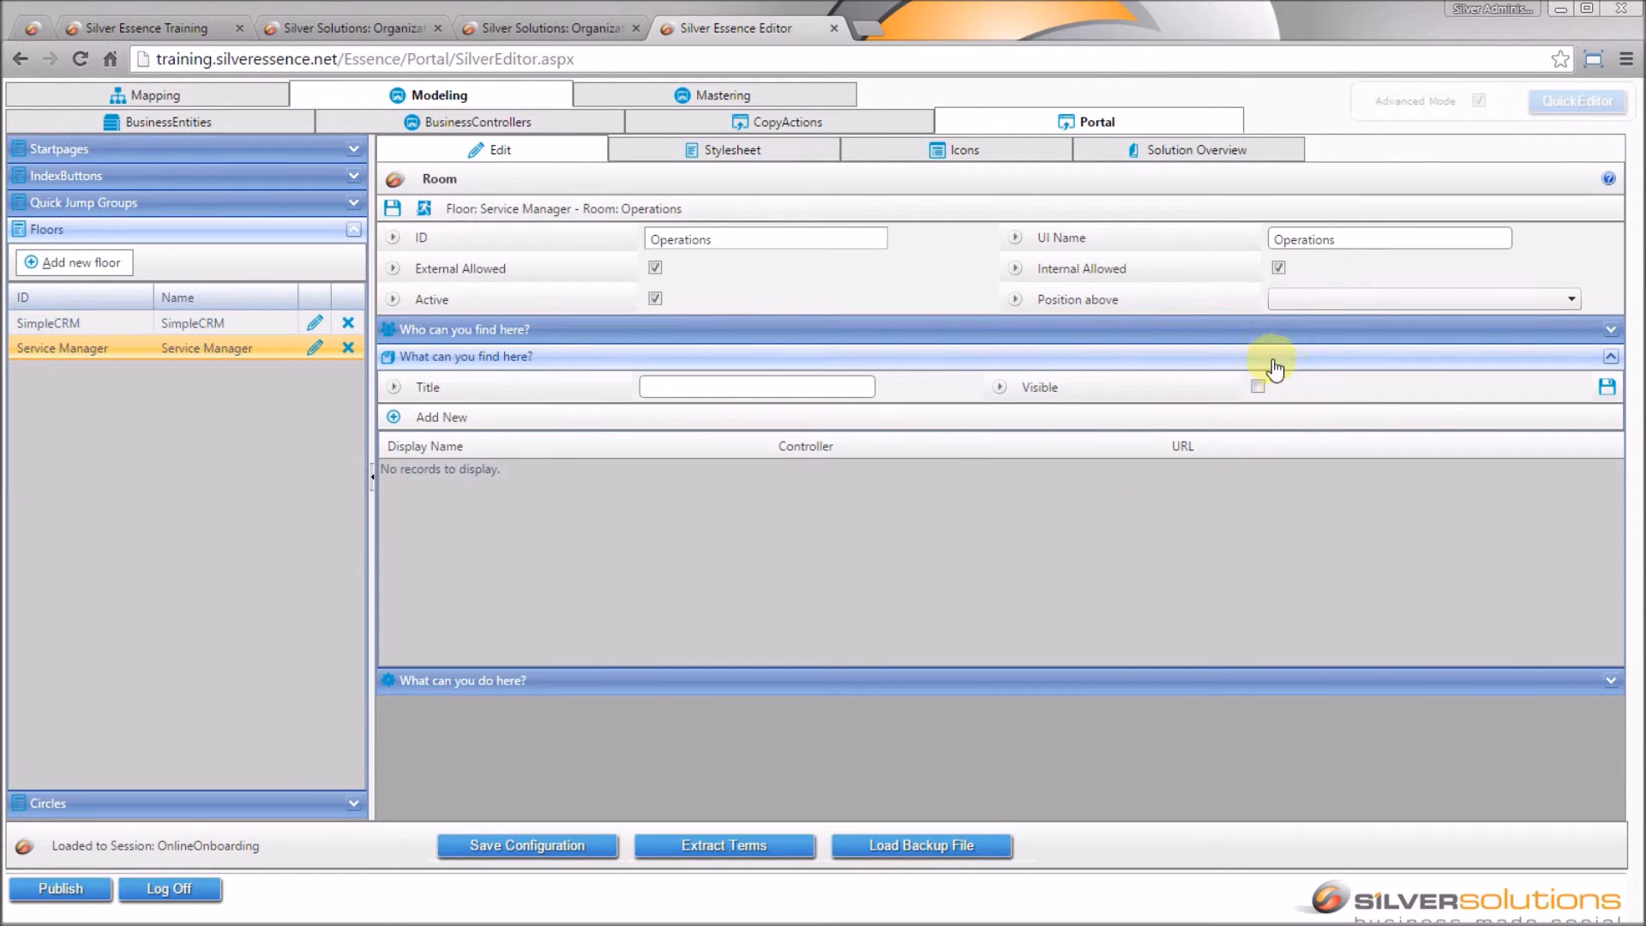
pyautogui.click(1258, 387)
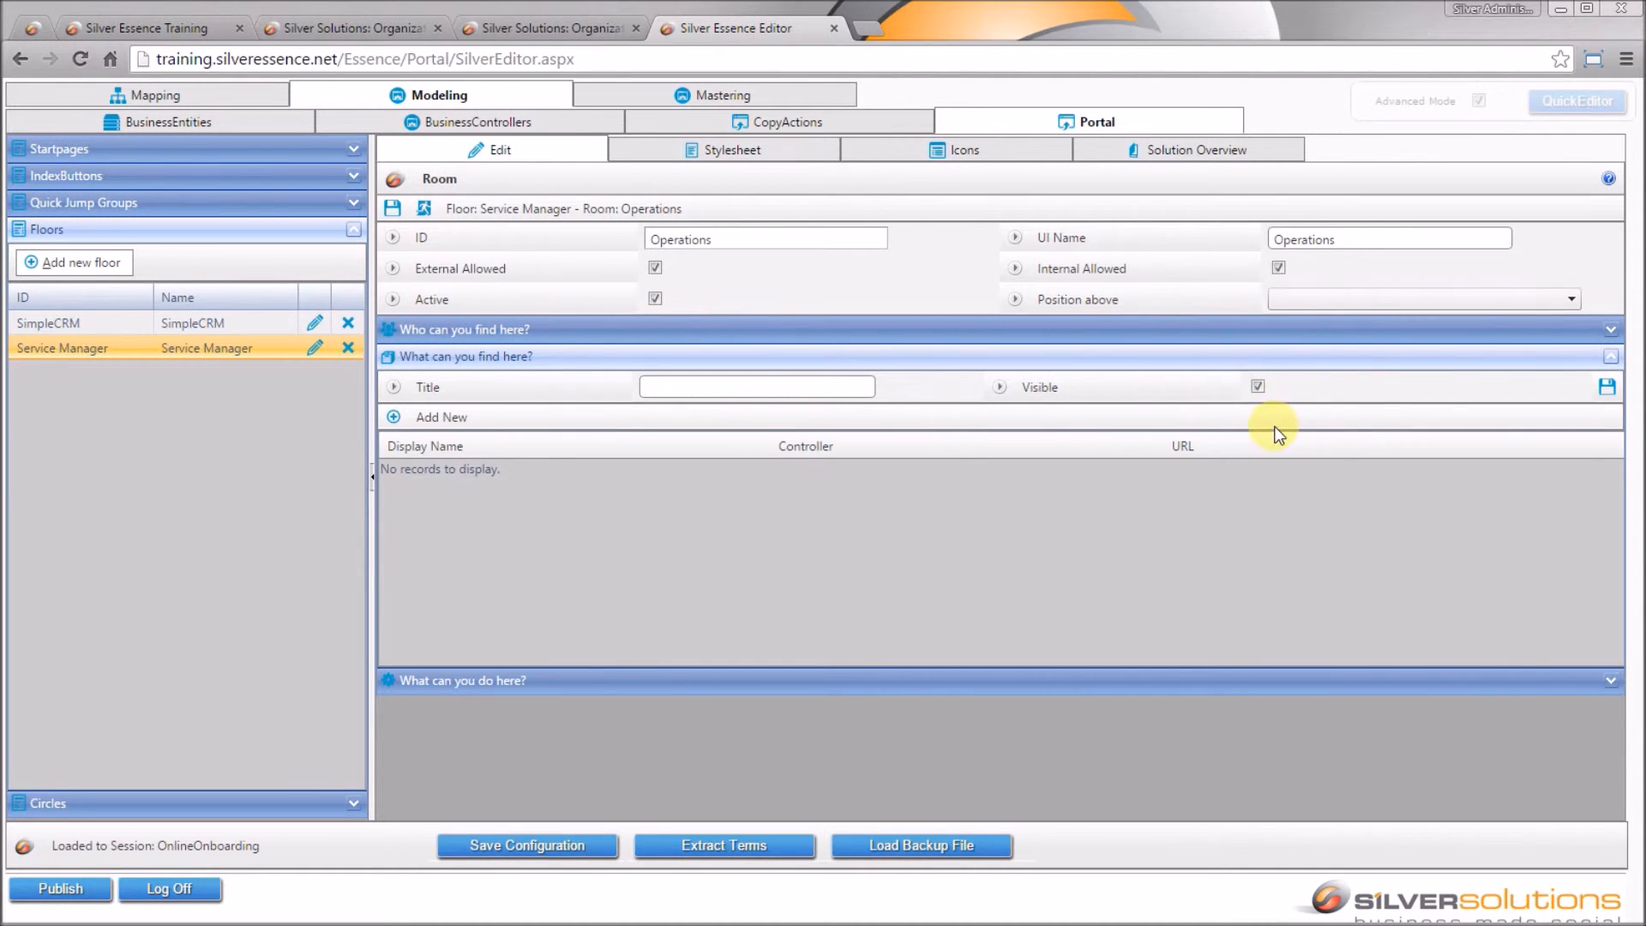
pyautogui.click(1608, 387)
# Add an entry with display text ServiceObjects and controller ServiceObject under "What can you find here?" and save it.
pyautogui.click(395, 419)
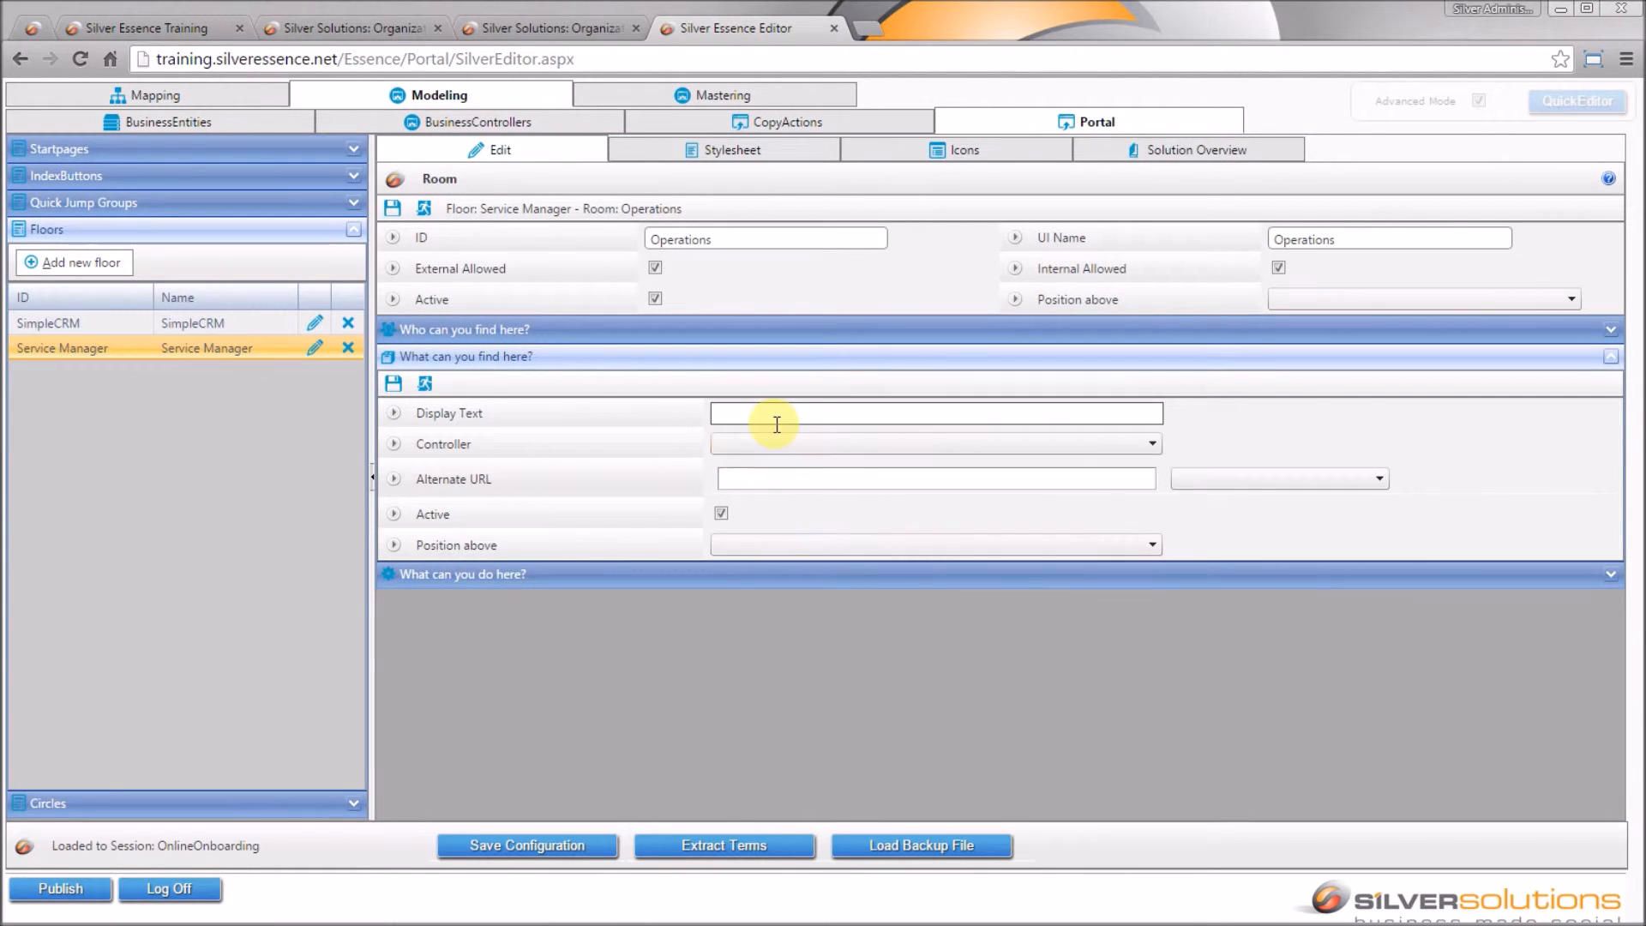
pyautogui.click(778, 415)
pyautogui.write('ServiceO')
pyautogui.write('ects')
pyautogui.click(789, 447)
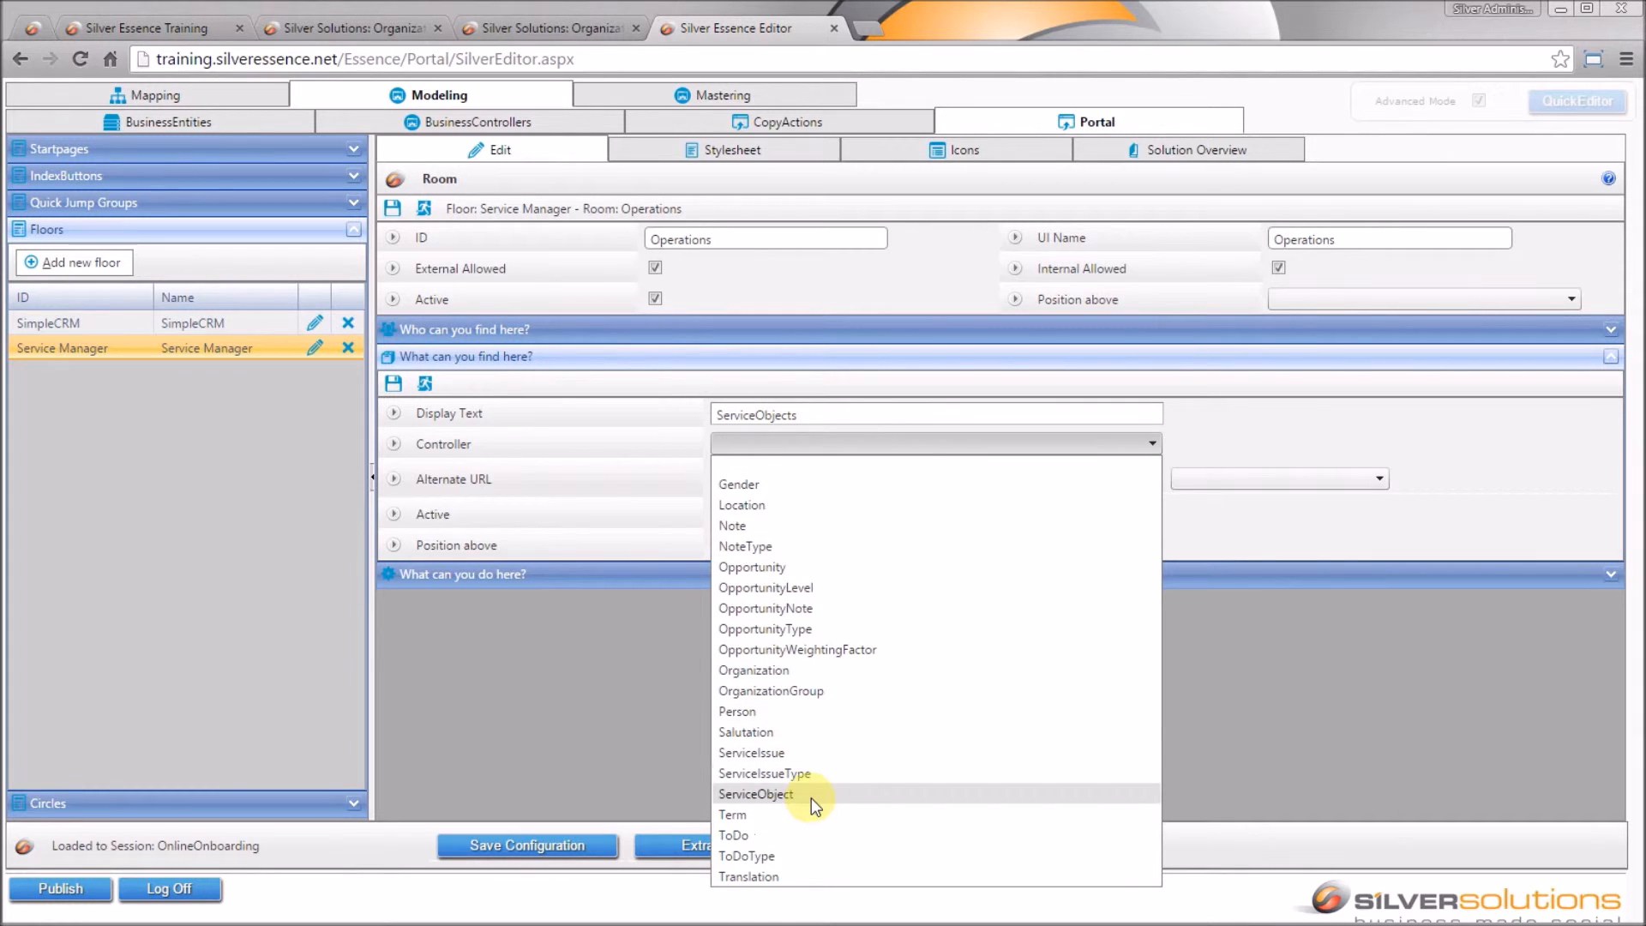
pyautogui.click(811, 795)
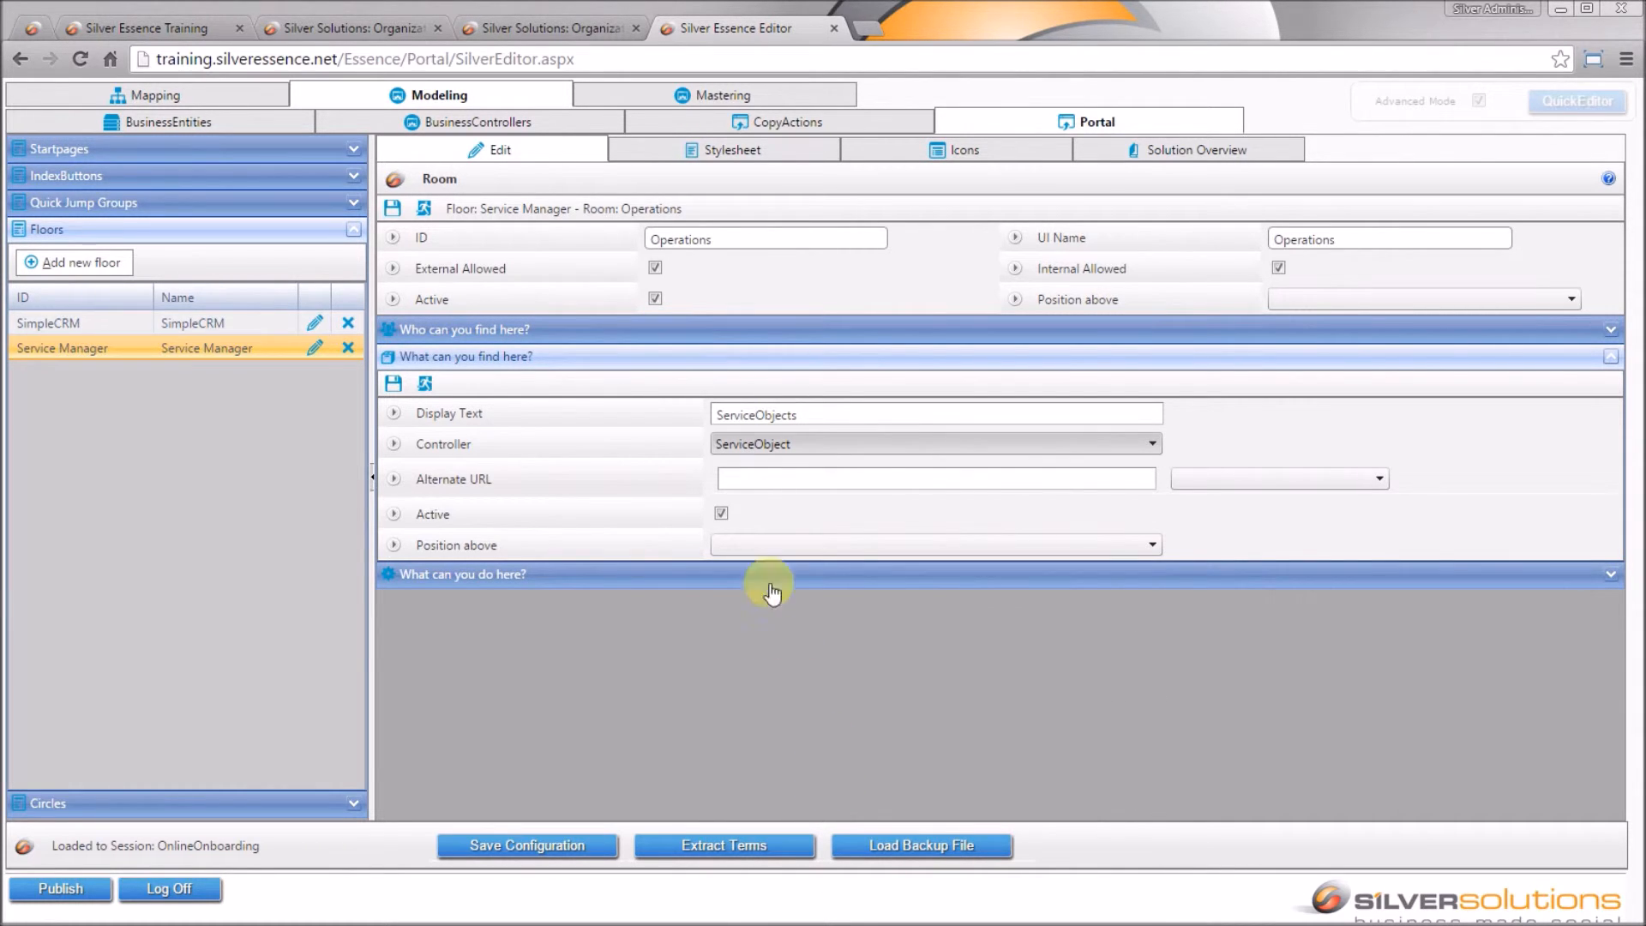
pyautogui.click(396, 383)
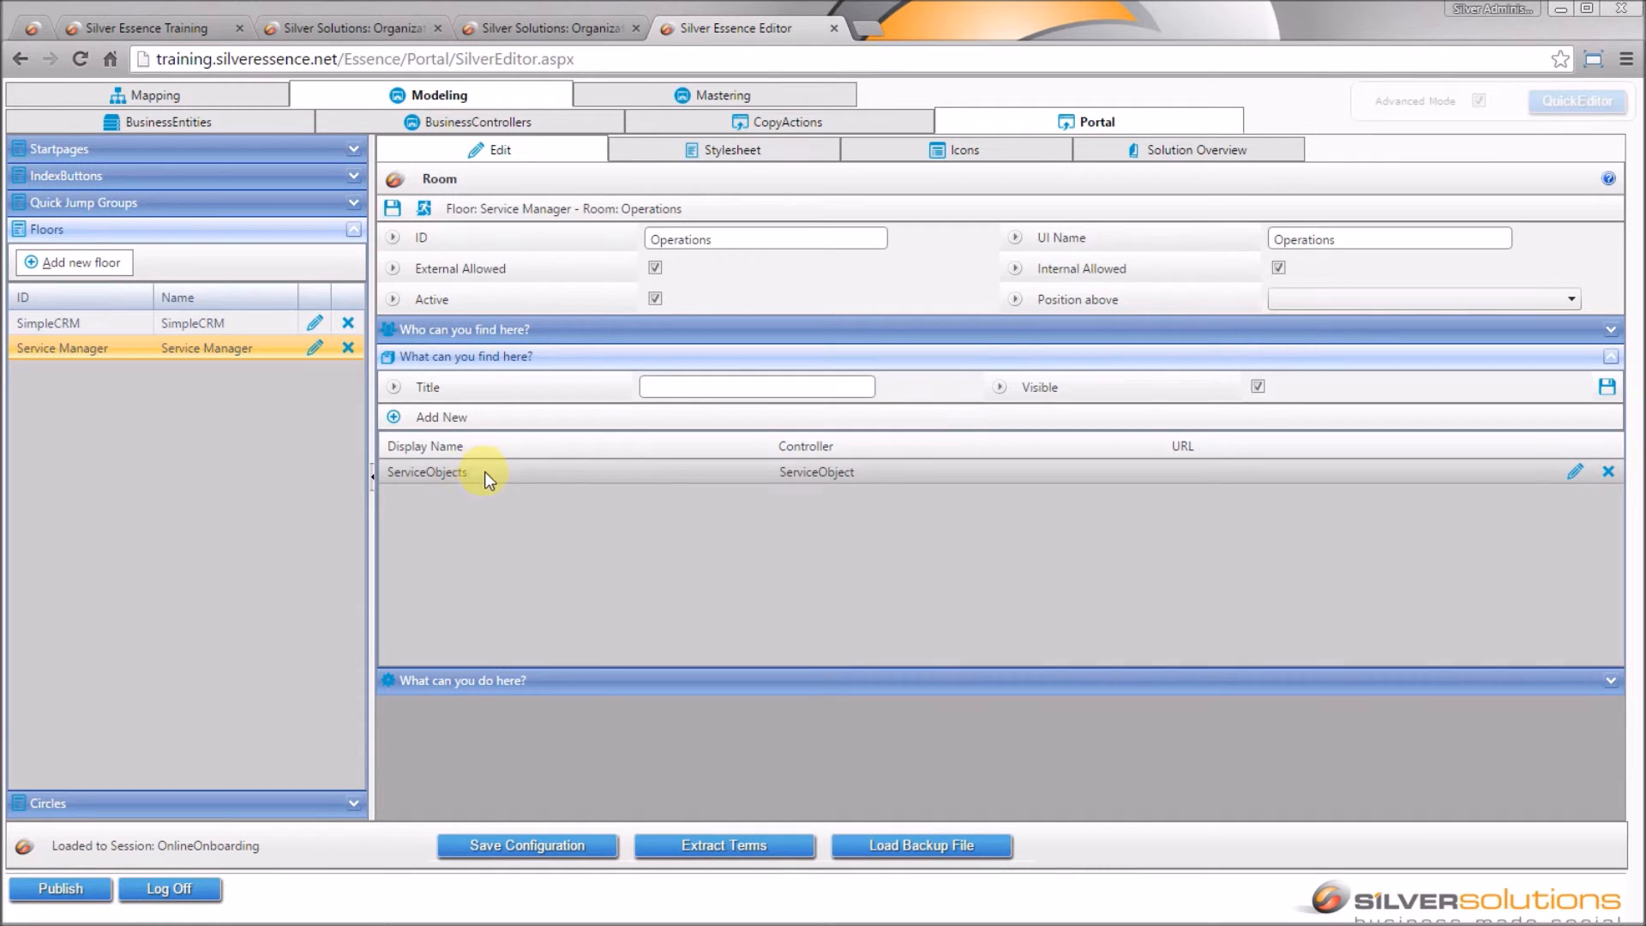
# Add and save another "What can you find here?" entry with display text ServiceIssues and controller ServiceIssue.
pyautogui.click(395, 416)
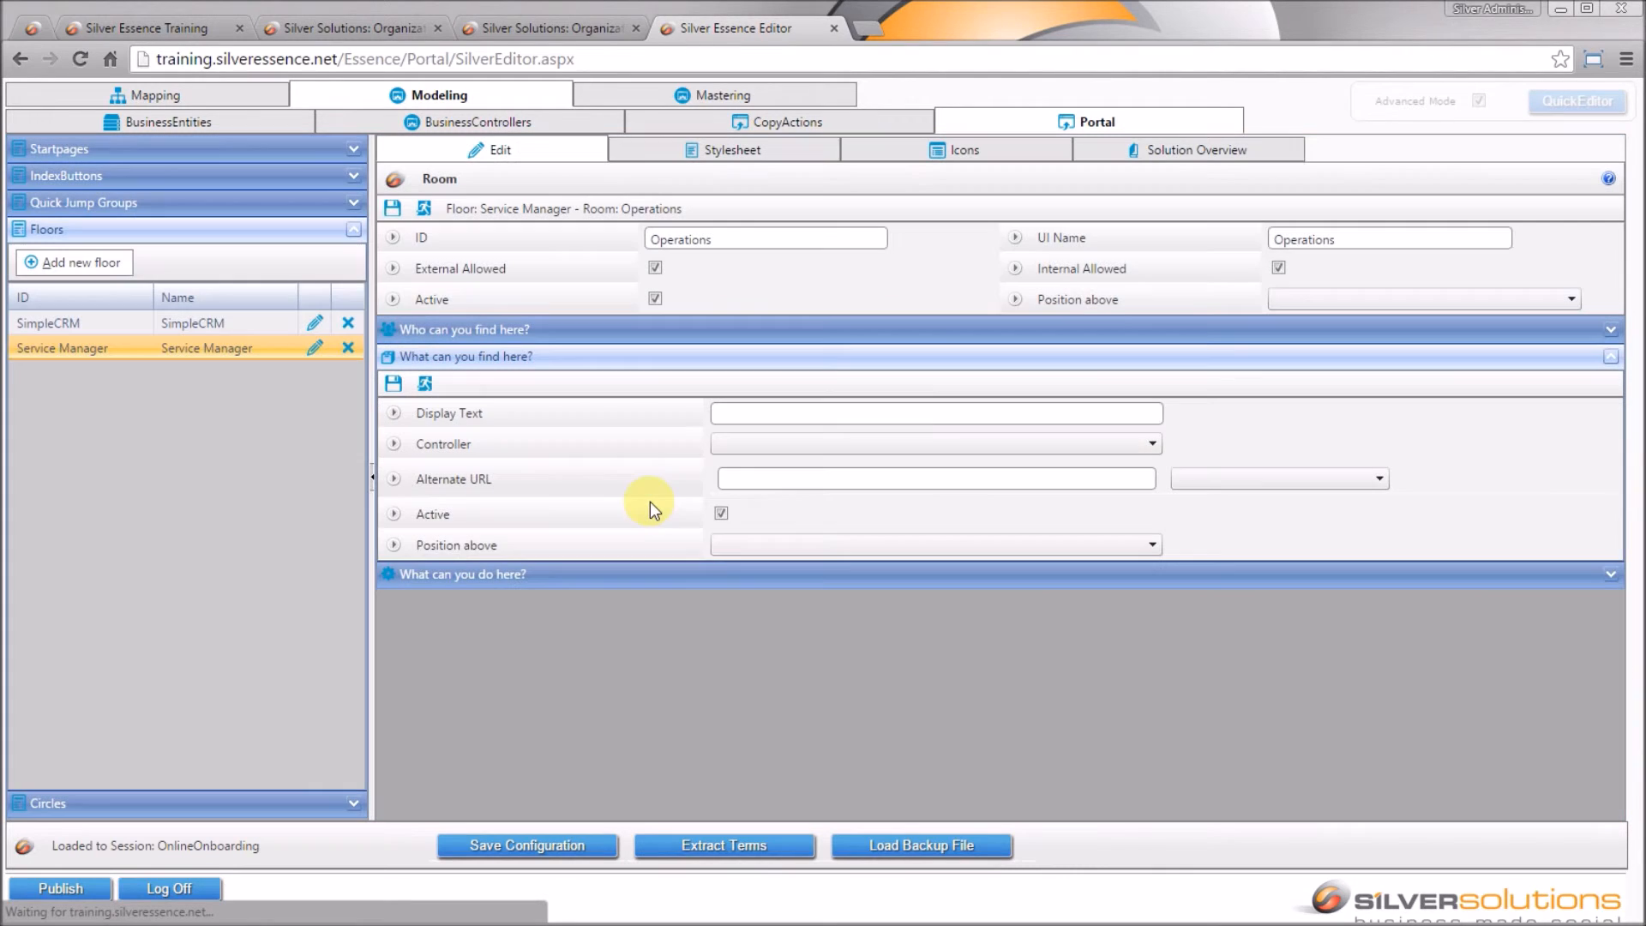
pyautogui.click(814, 414)
pyautogui.write('S')
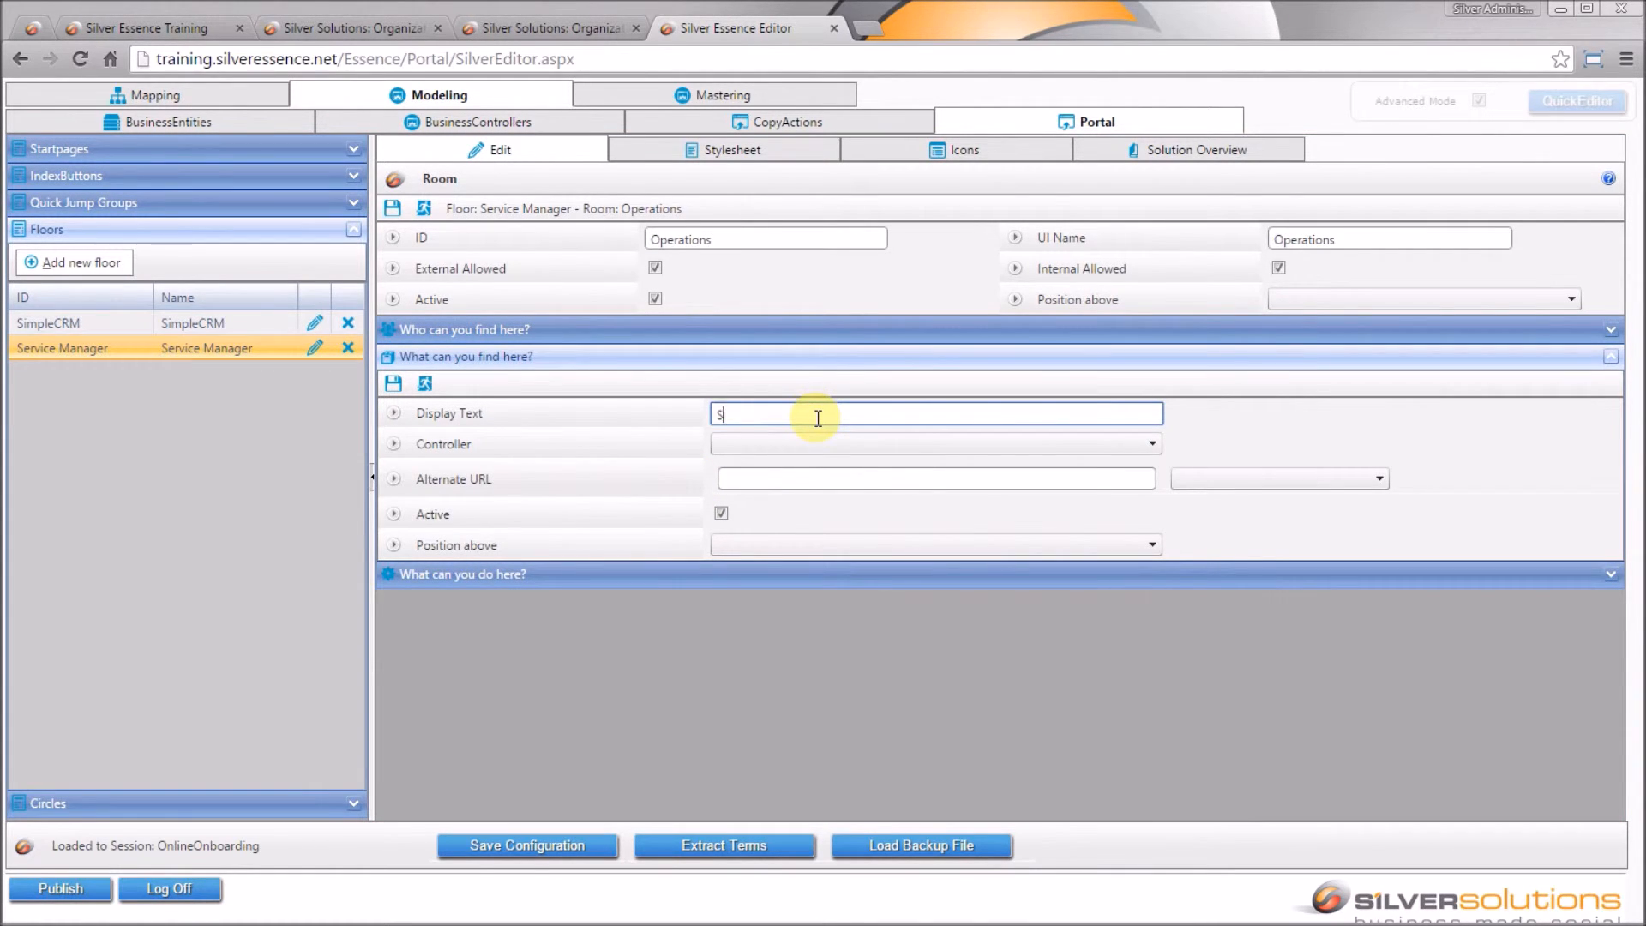
pyautogui.write('erviceIssues')
pyautogui.click(822, 444)
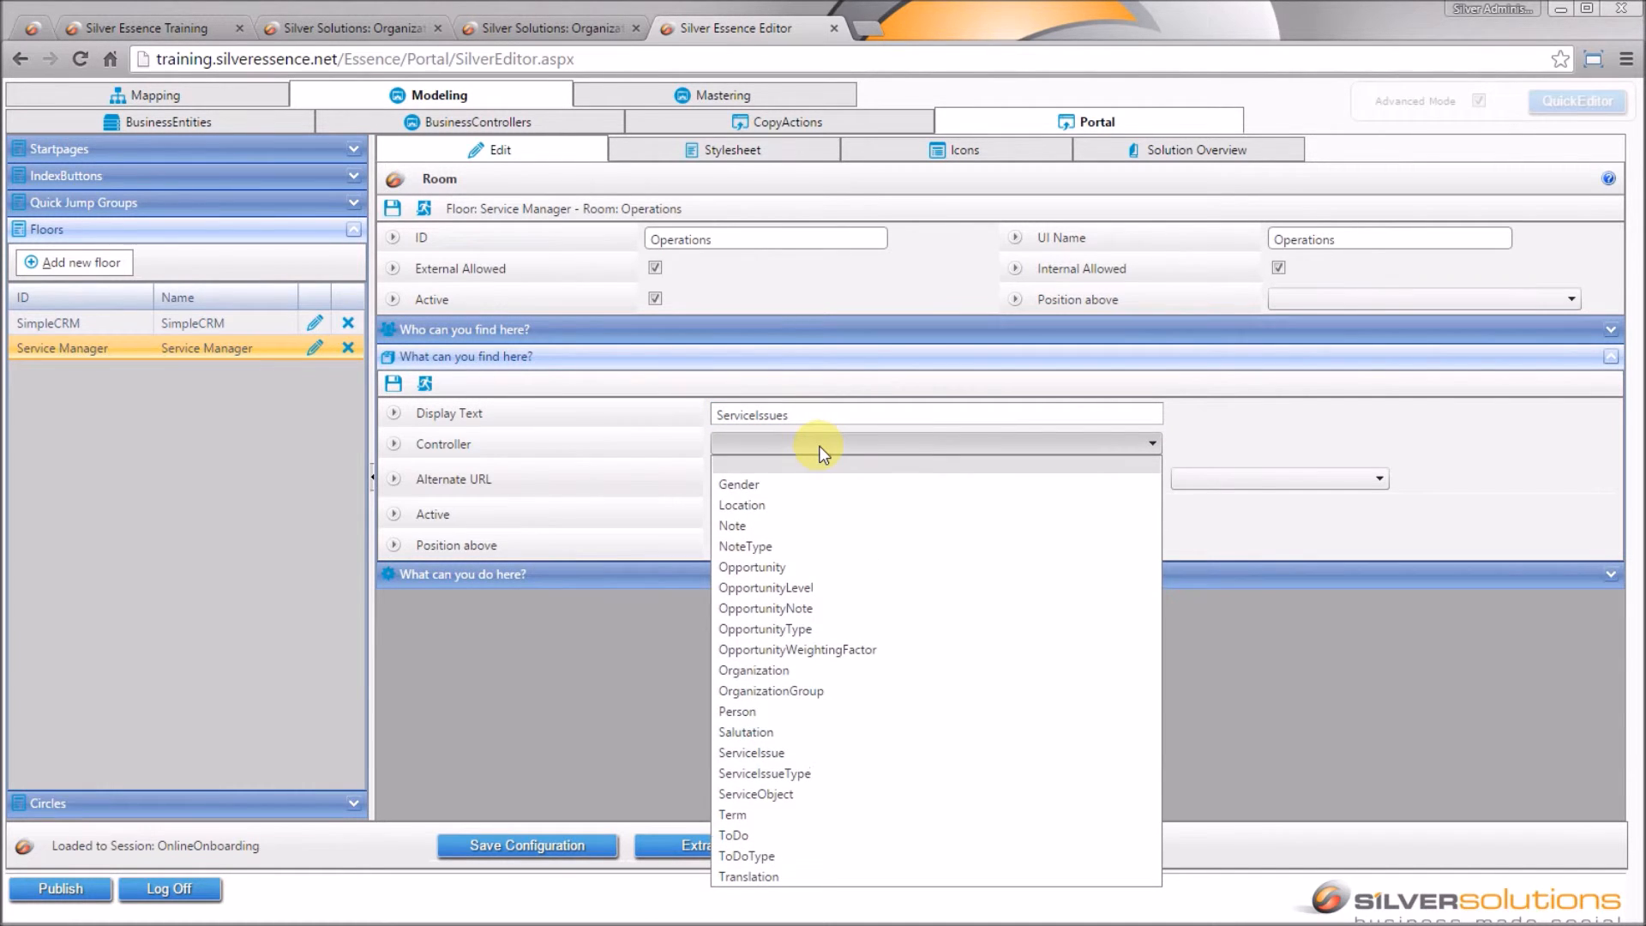
pyautogui.click(837, 751)
pyautogui.click(393, 385)
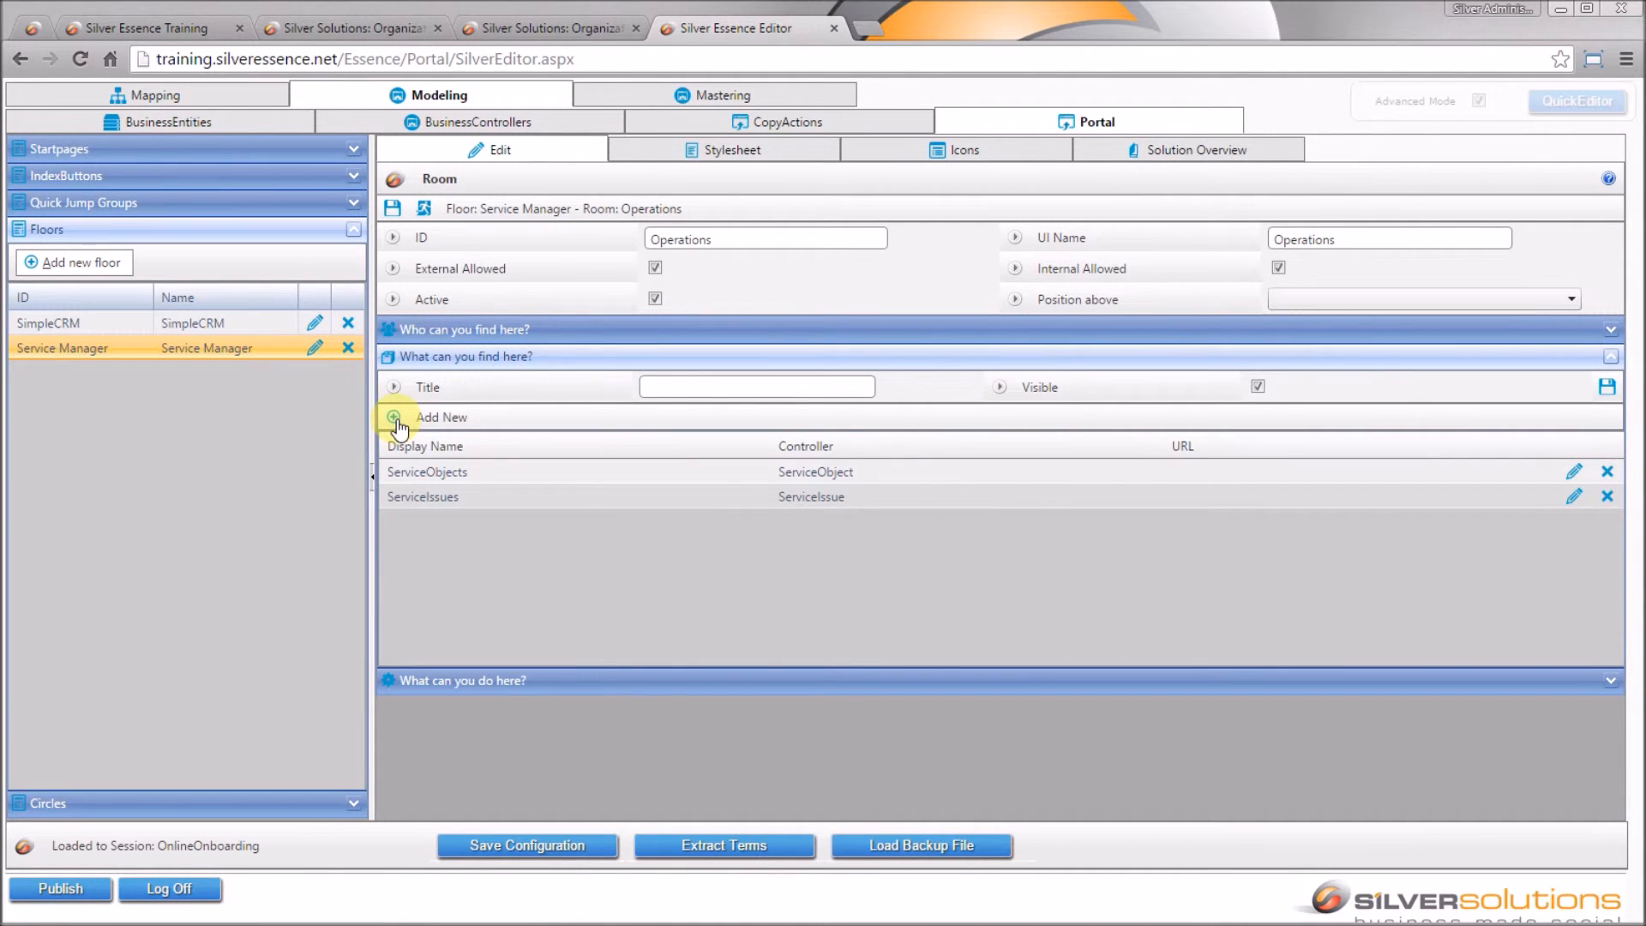
# Add a Locations entry with controller Location, positioned above ServiceIssues, to "What can you find here?" and save it.
pyautogui.click(396, 418)
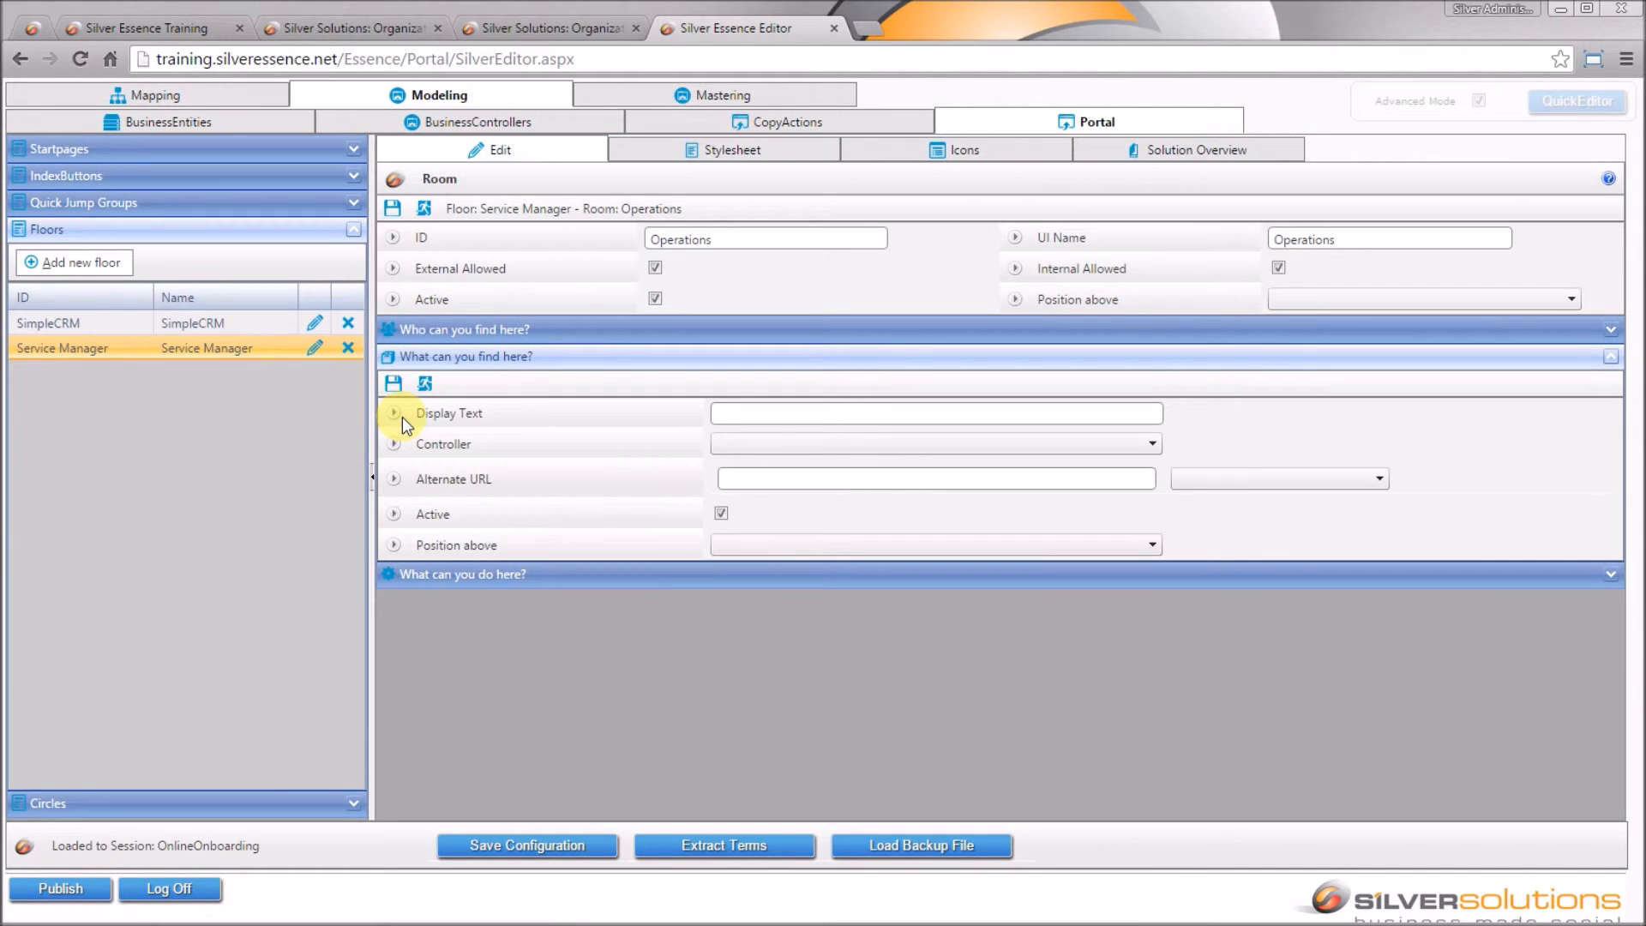
pyautogui.click(770, 411)
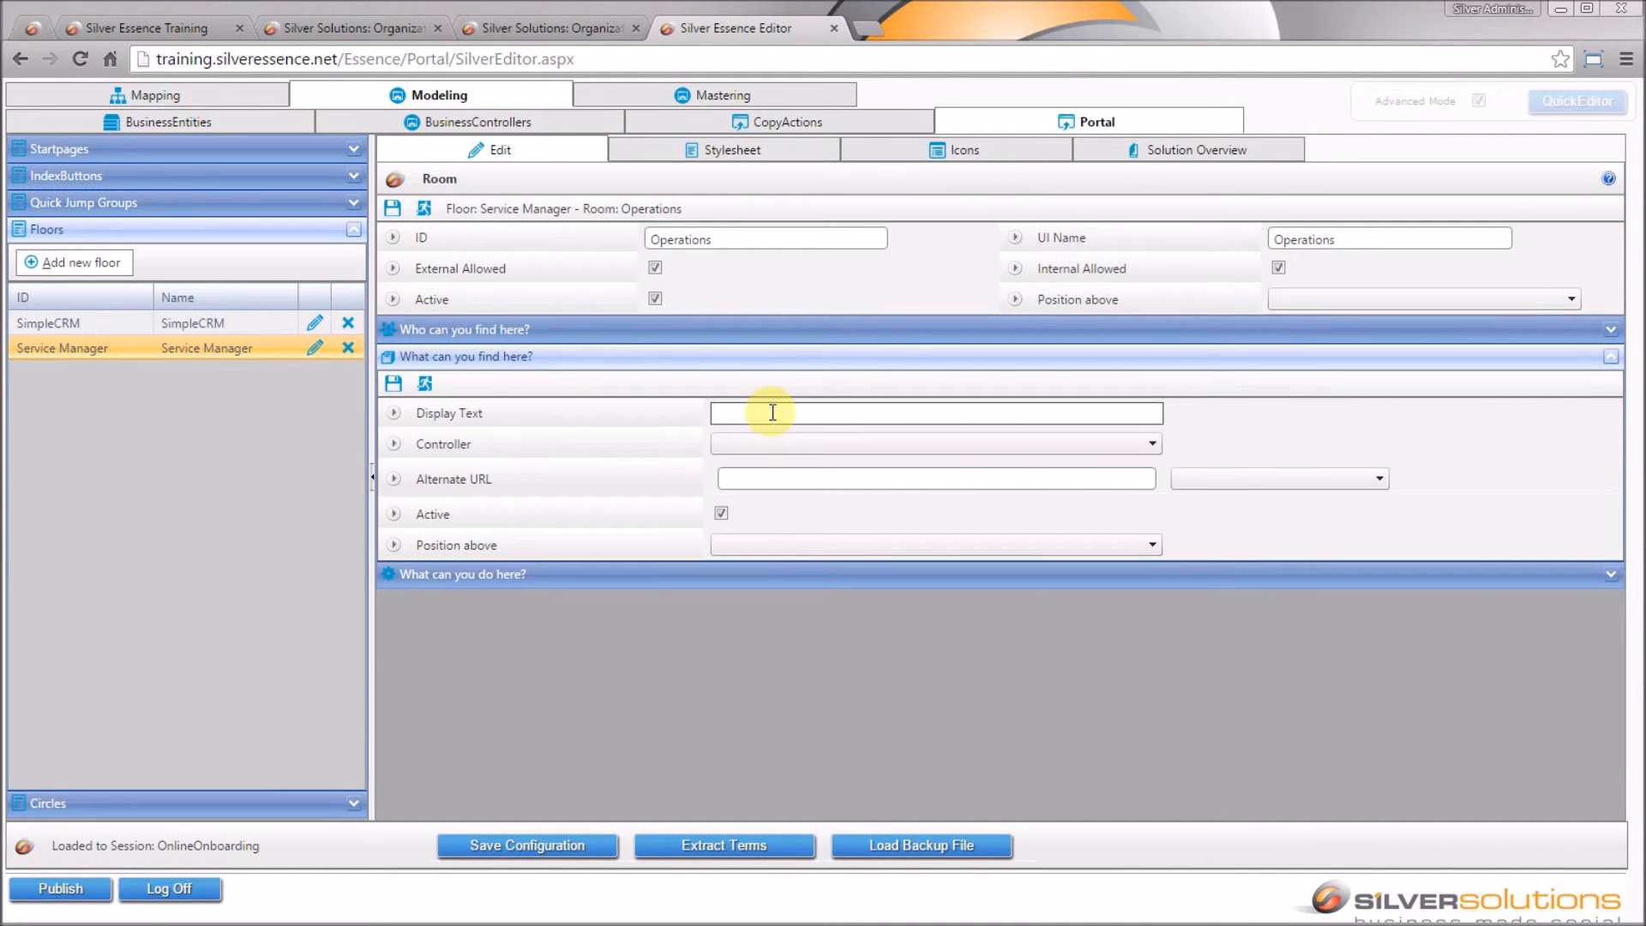
pyautogui.write('Locations')
pyautogui.press('Tab')
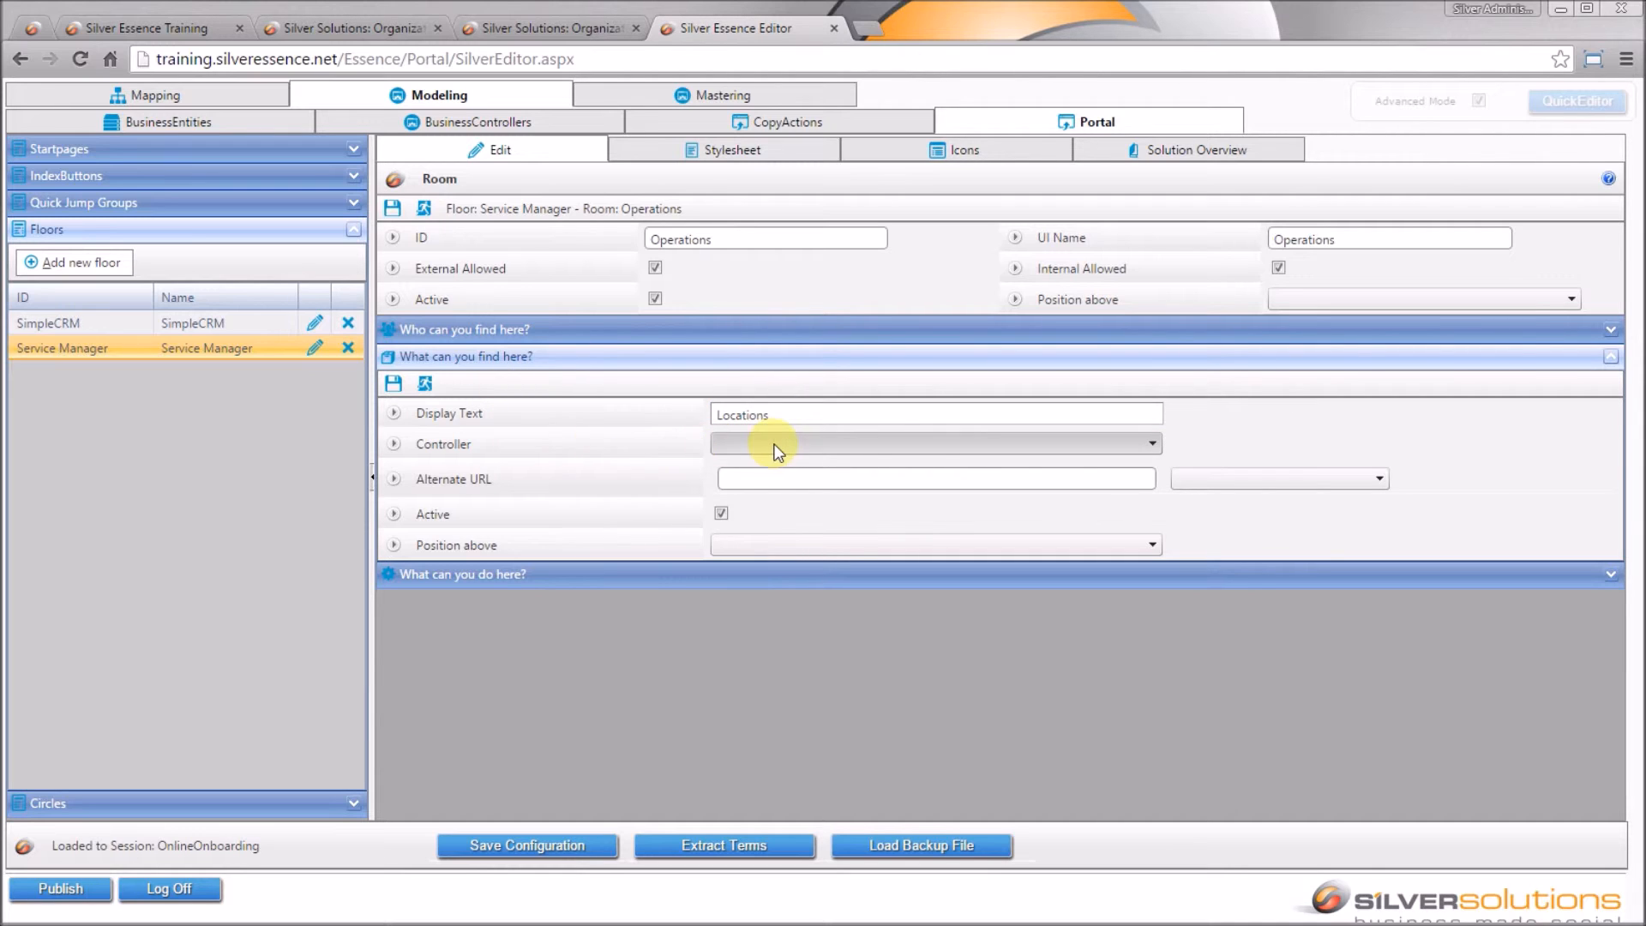
pyautogui.click(761, 439)
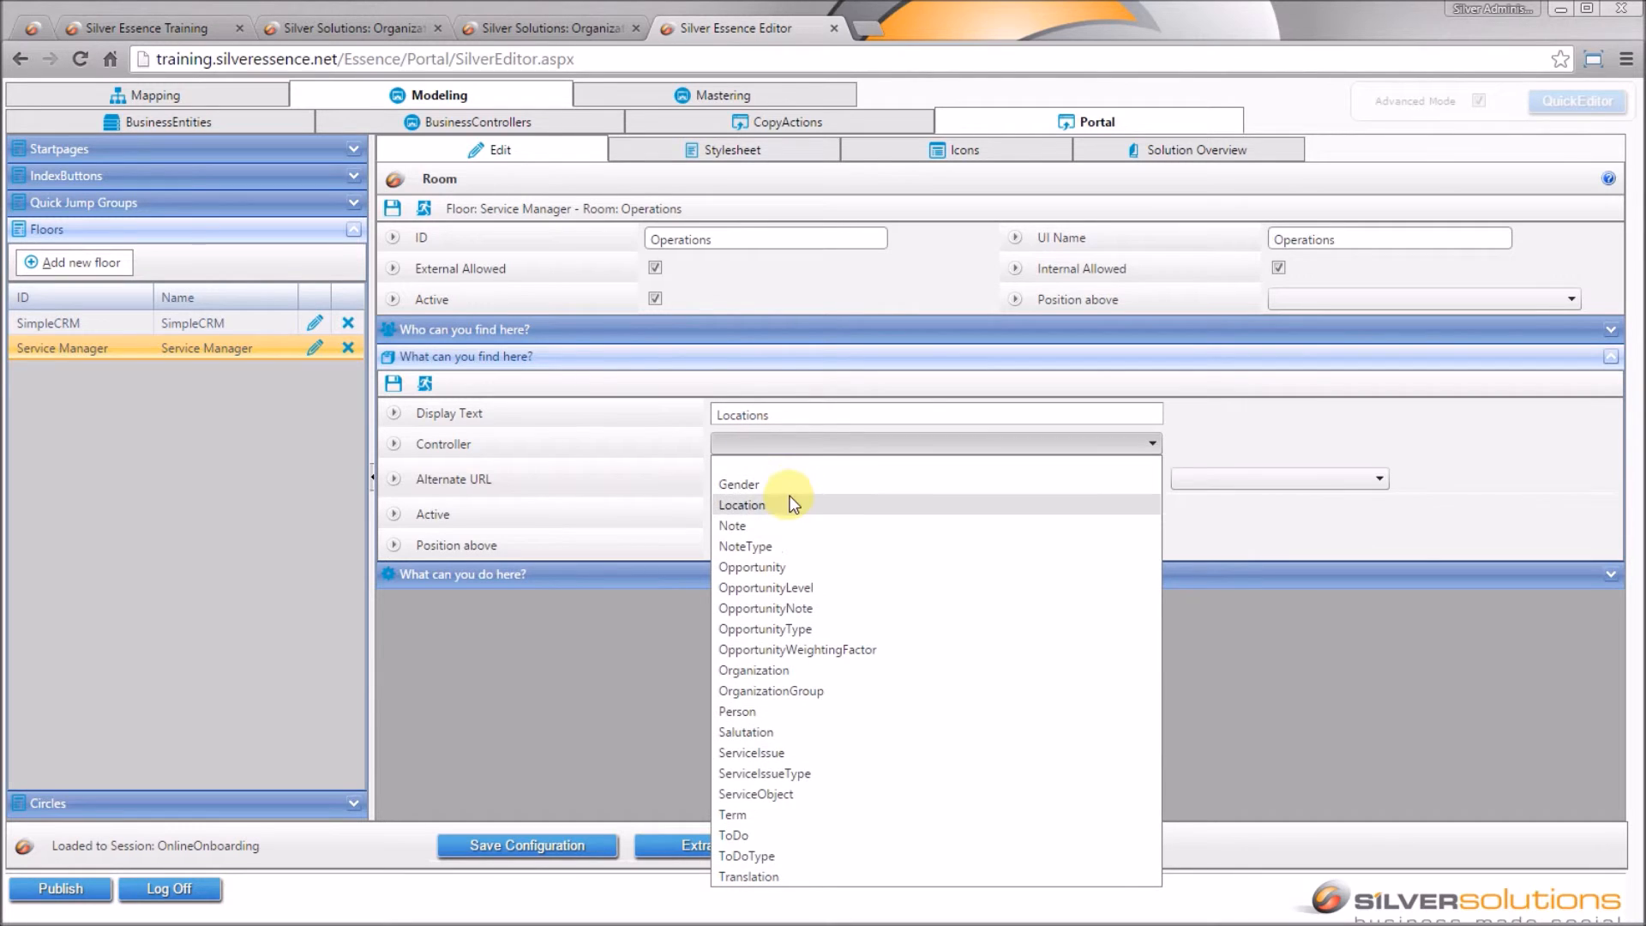
pyautogui.click(793, 506)
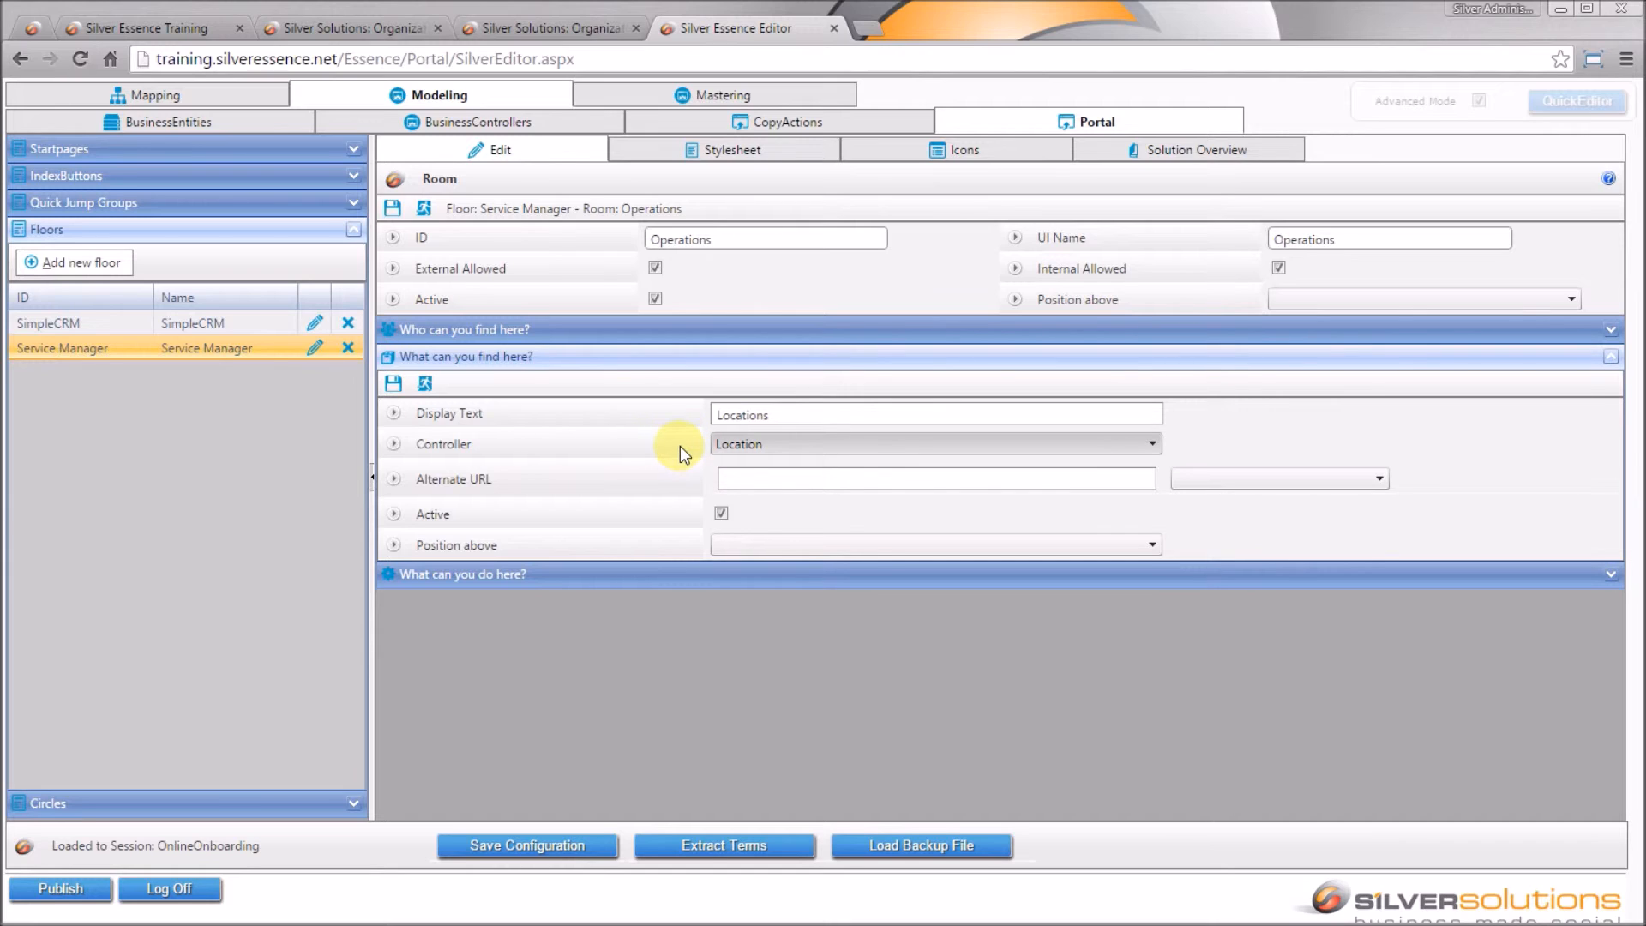
pyautogui.click(990, 547)
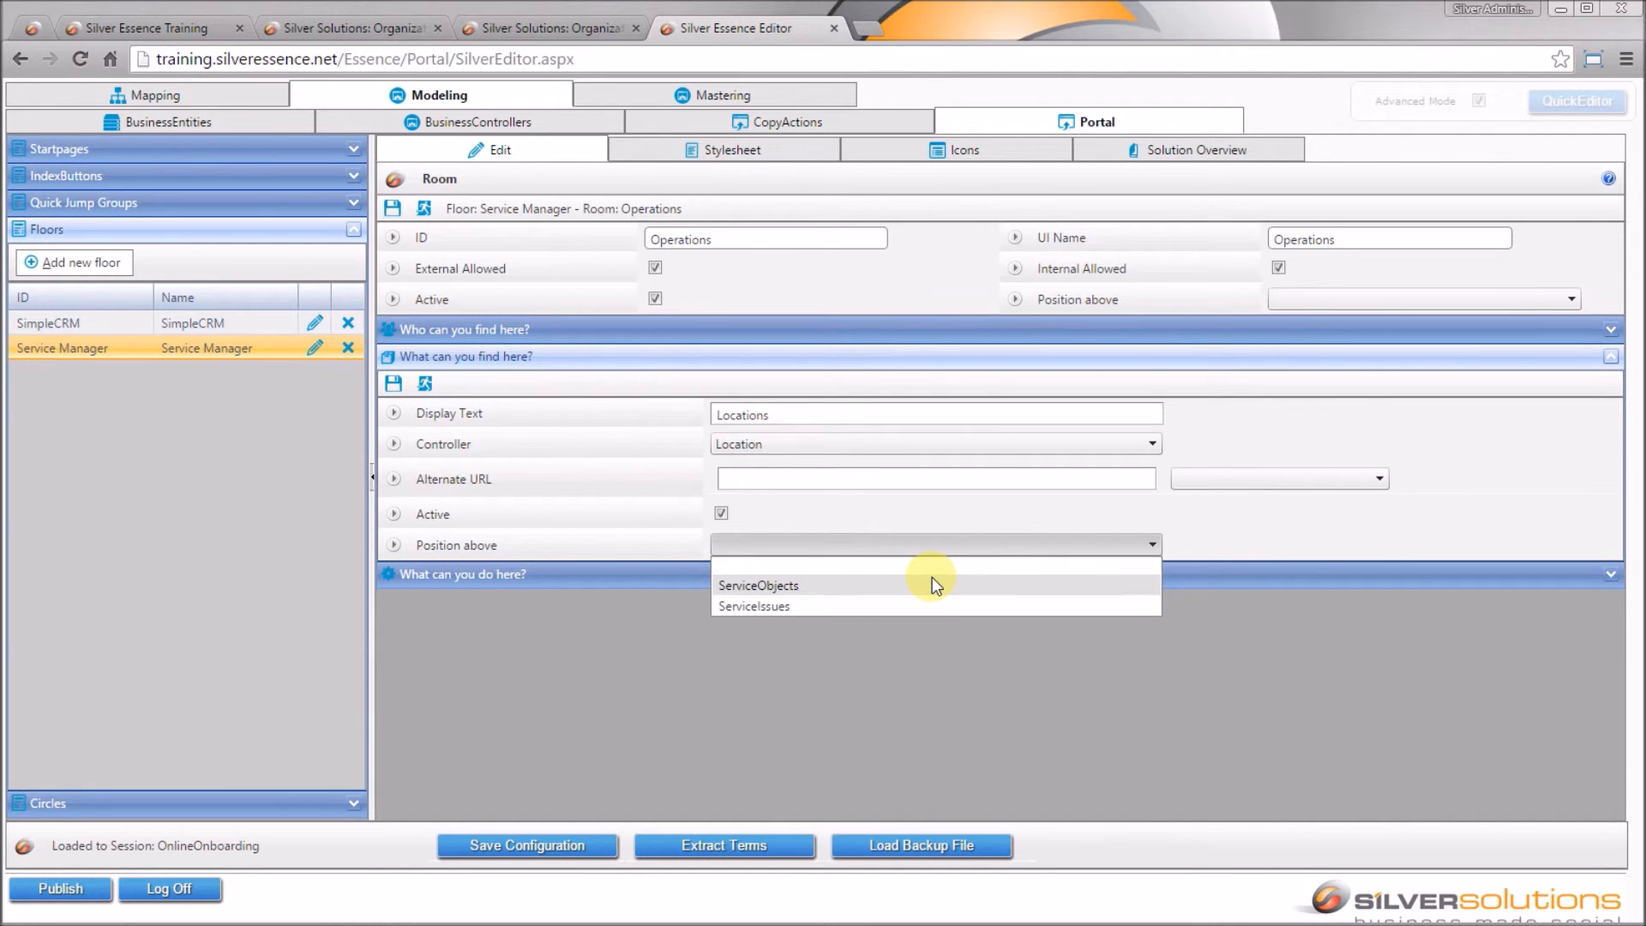
pyautogui.click(801, 605)
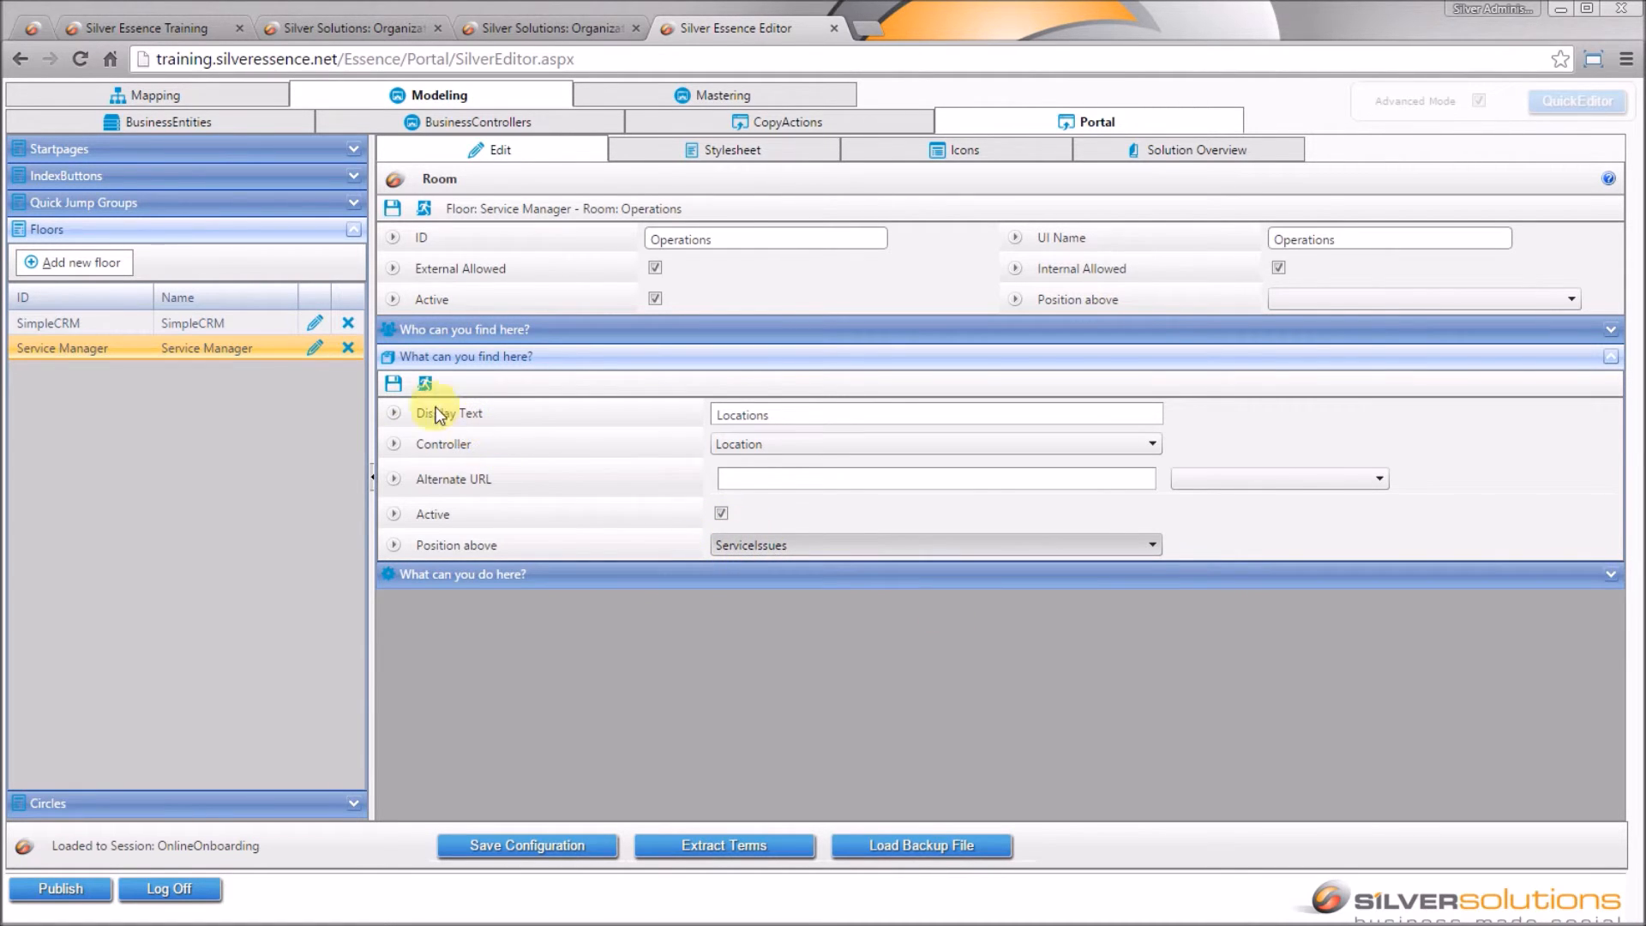
pyautogui.click(392, 384)
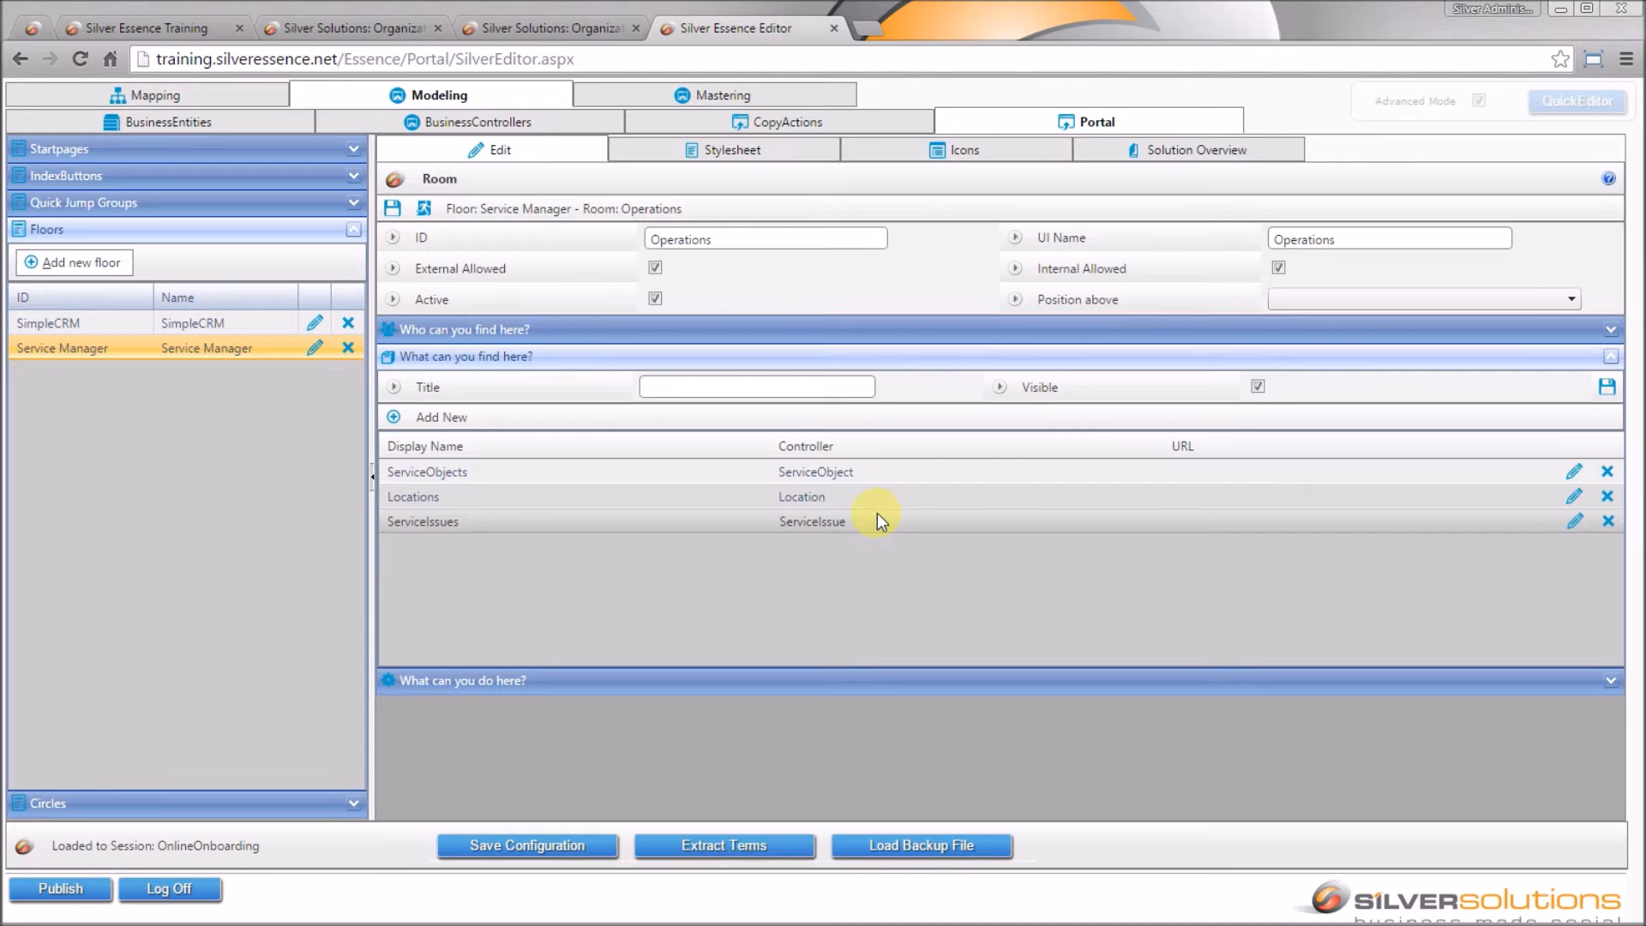
# Save the configuration and check the Operations room's entries under Service Manager in the reloaded session preview of the portal.
pyautogui.click(507, 842)
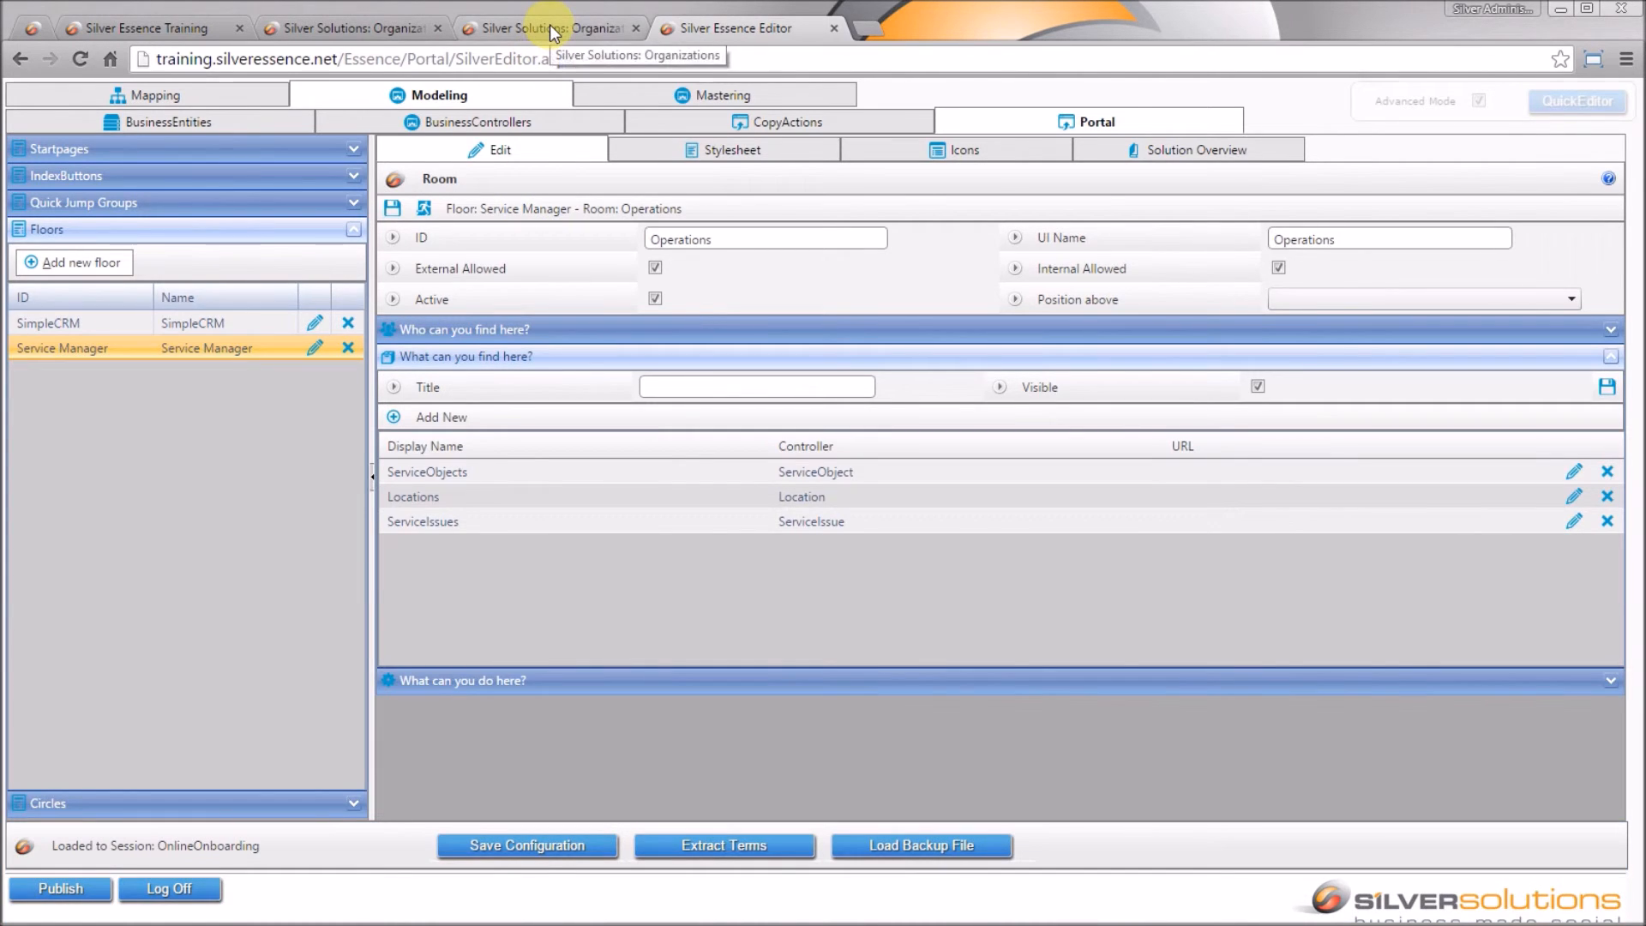
pyautogui.click(548, 26)
pyautogui.click(80, 59)
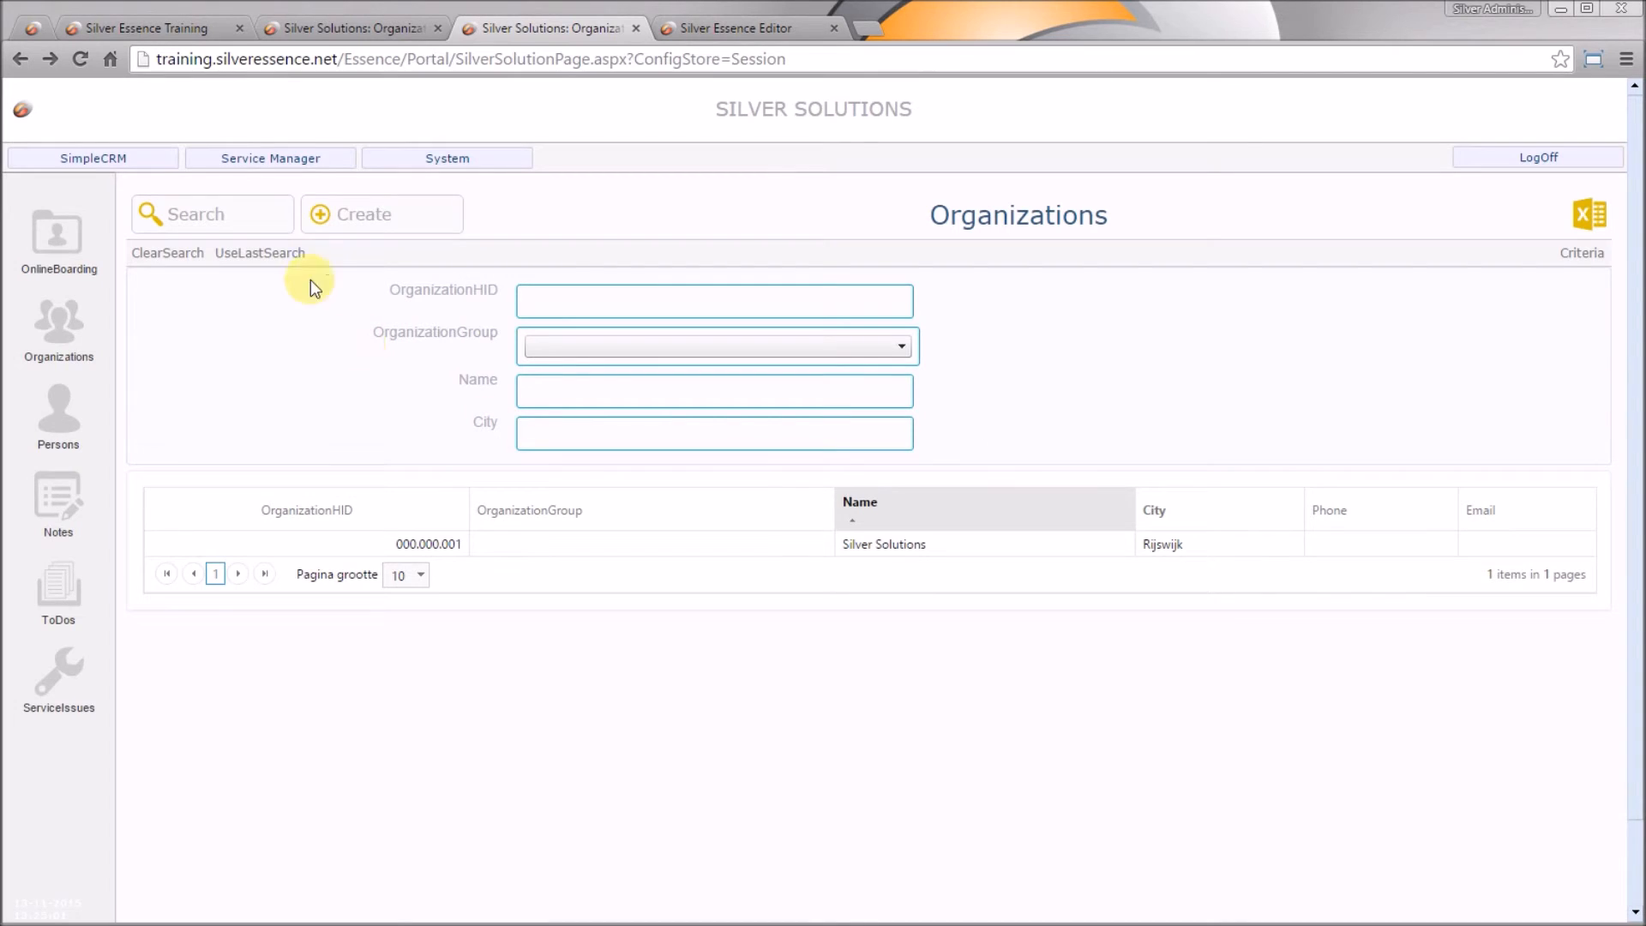
pyautogui.click(307, 158)
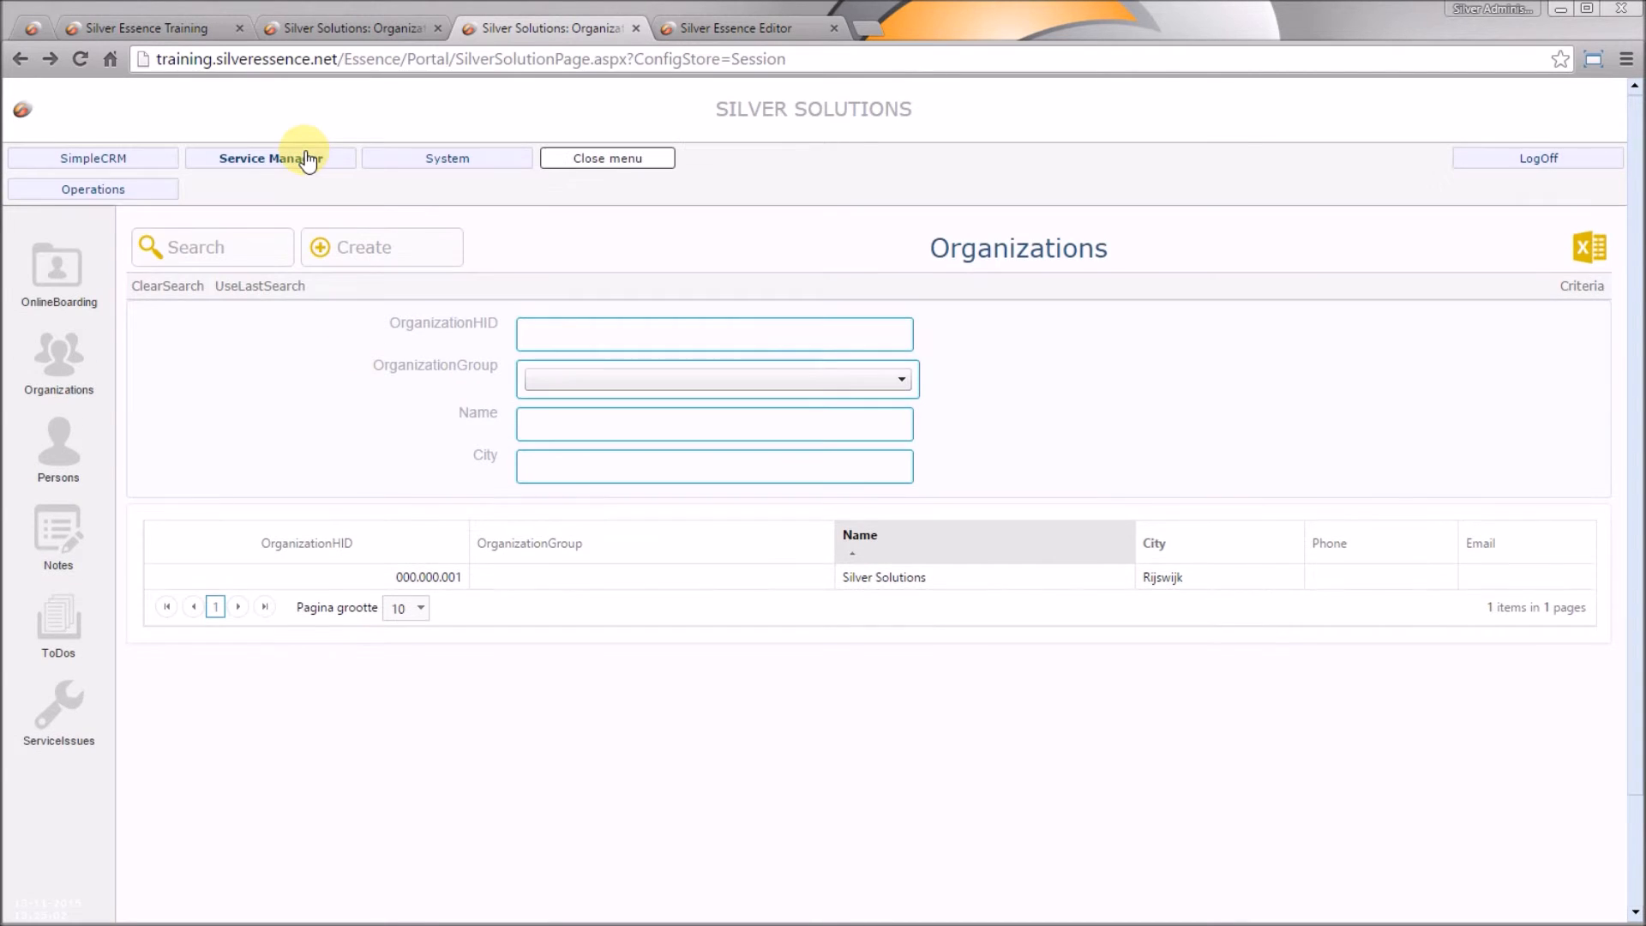
pyautogui.click(135, 192)
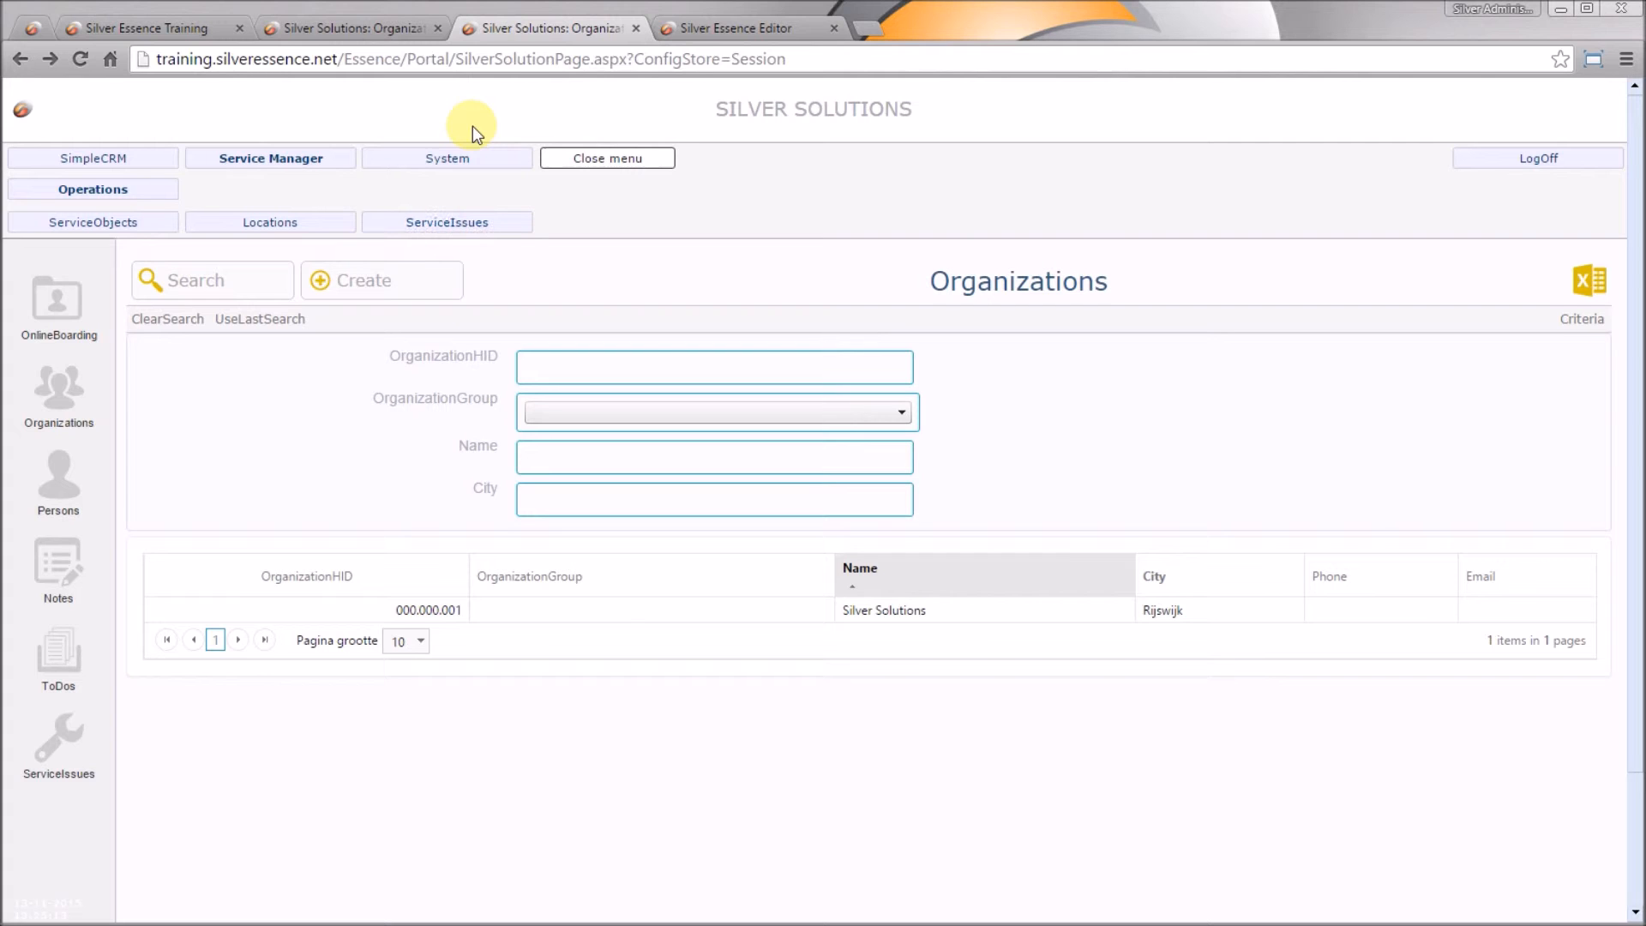
pyautogui.click(664, 160)
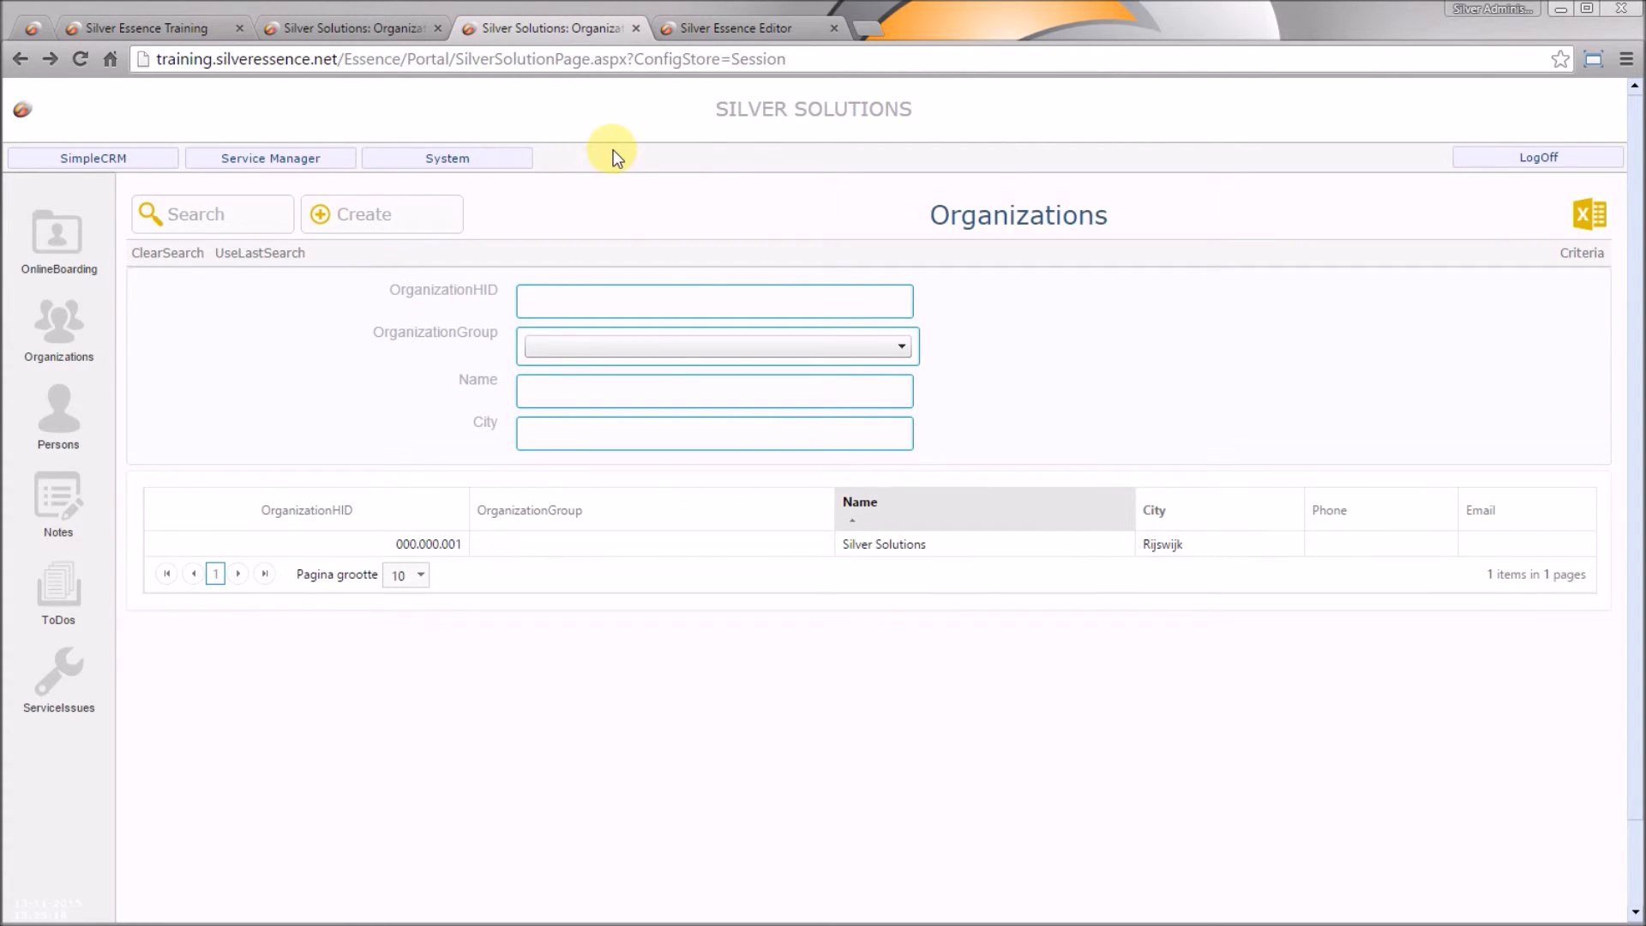
# In the Silver Essence Editor, add a room with ID and UI name Maintanance to the Service Manager floor, internal allowed, and save it.
pyautogui.click(722, 24)
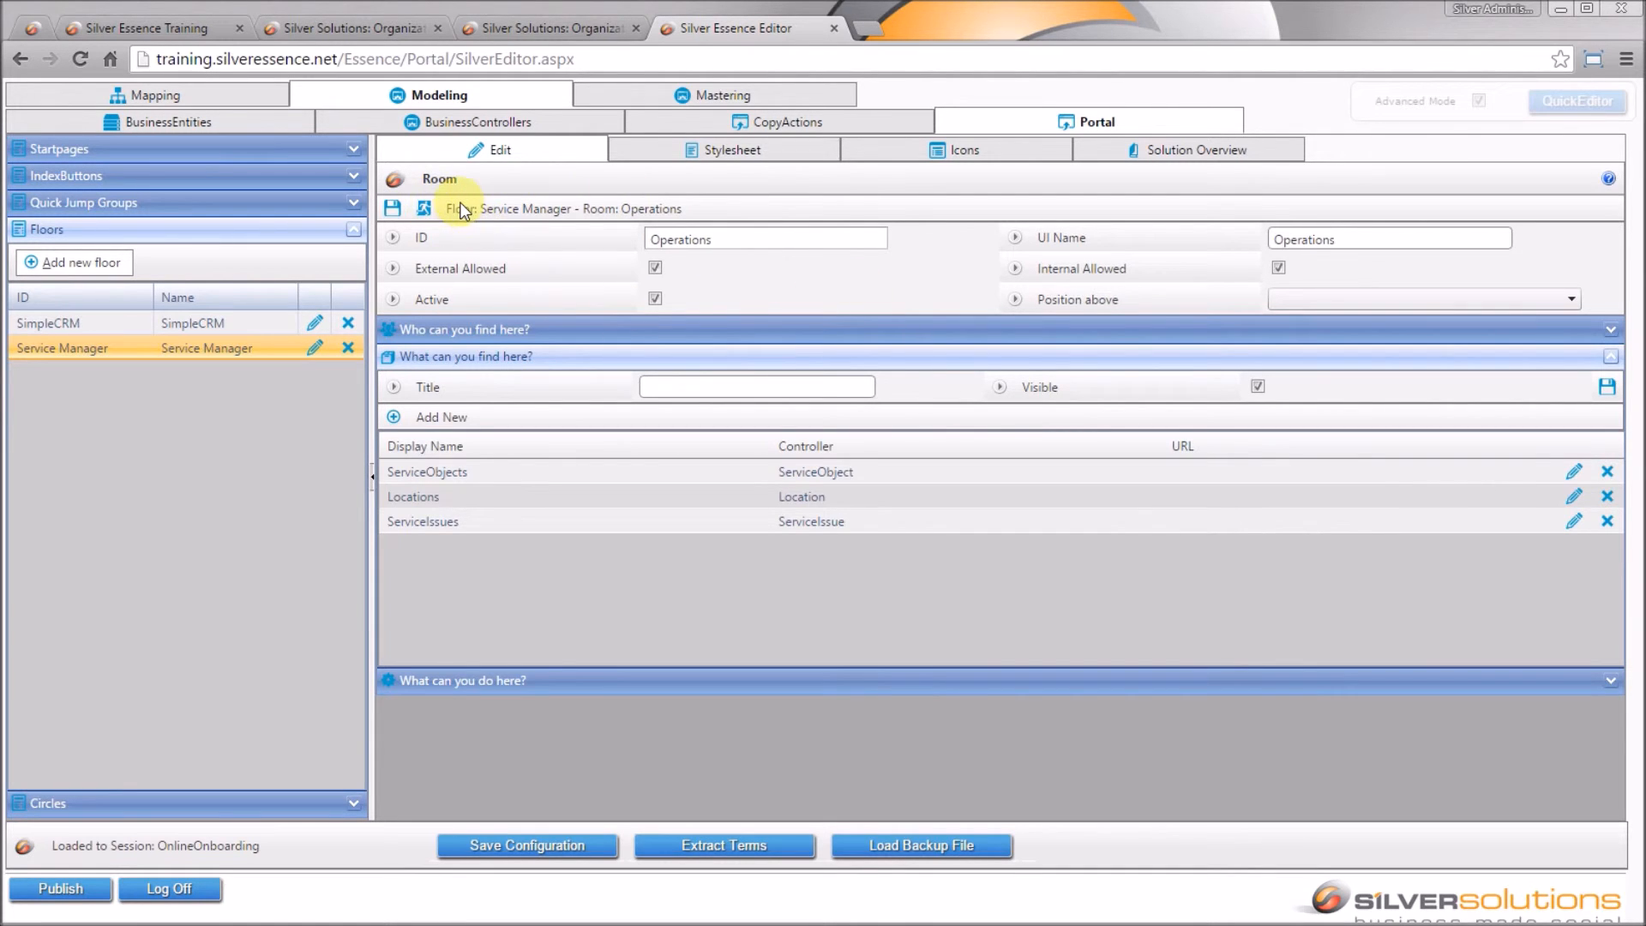
pyautogui.click(424, 210)
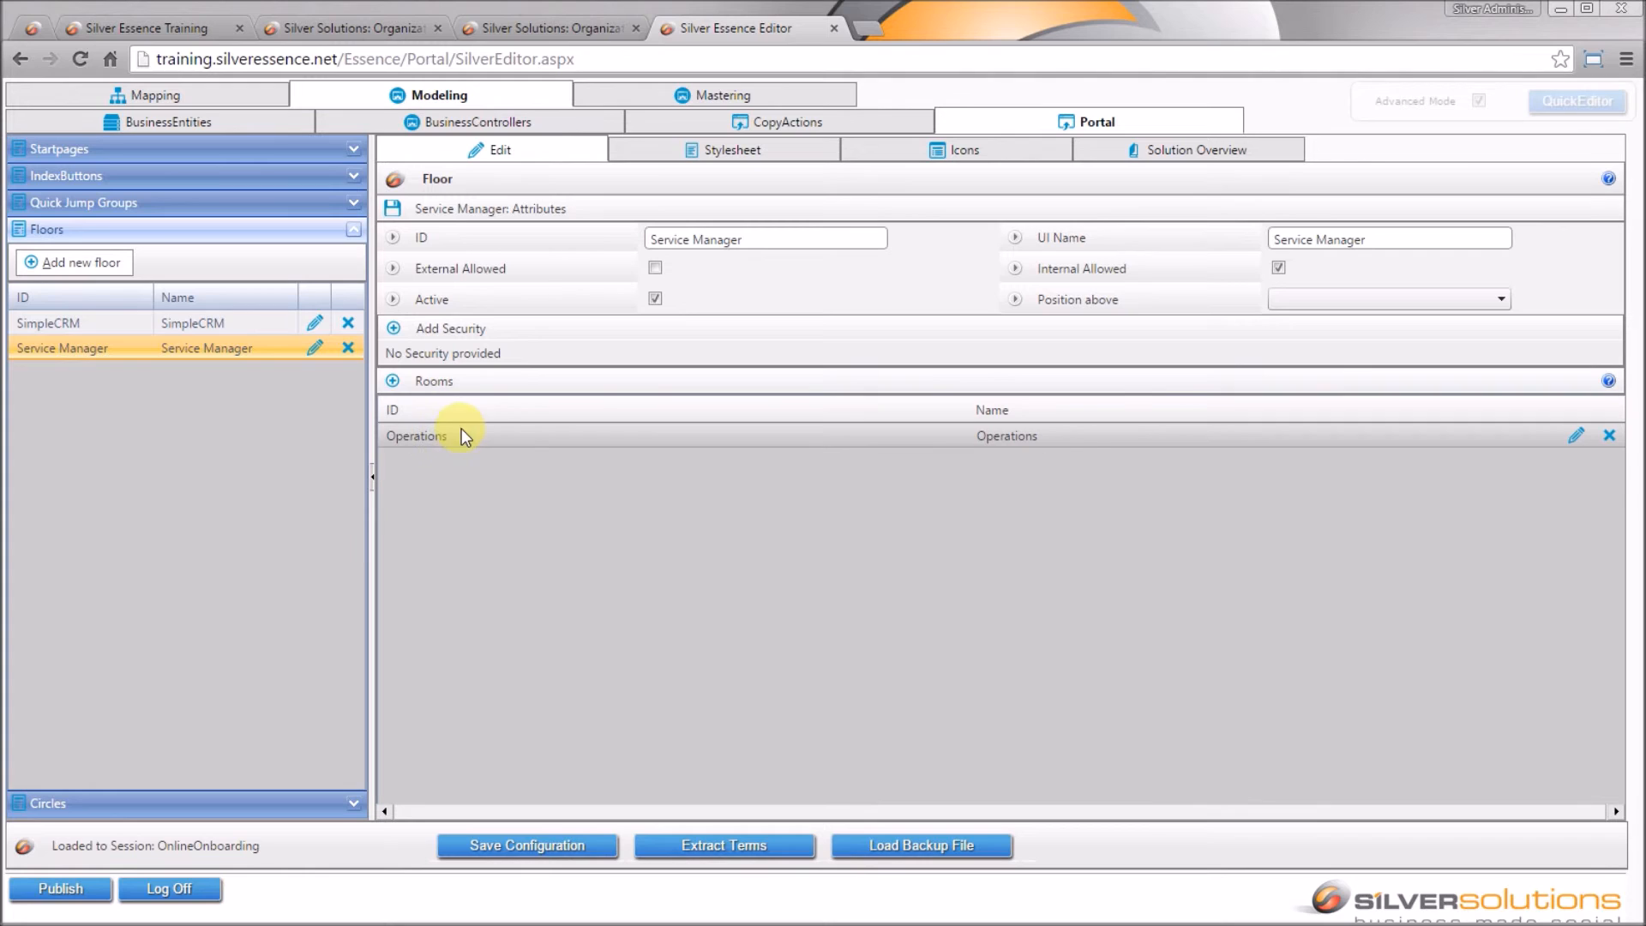
pyautogui.click(393, 380)
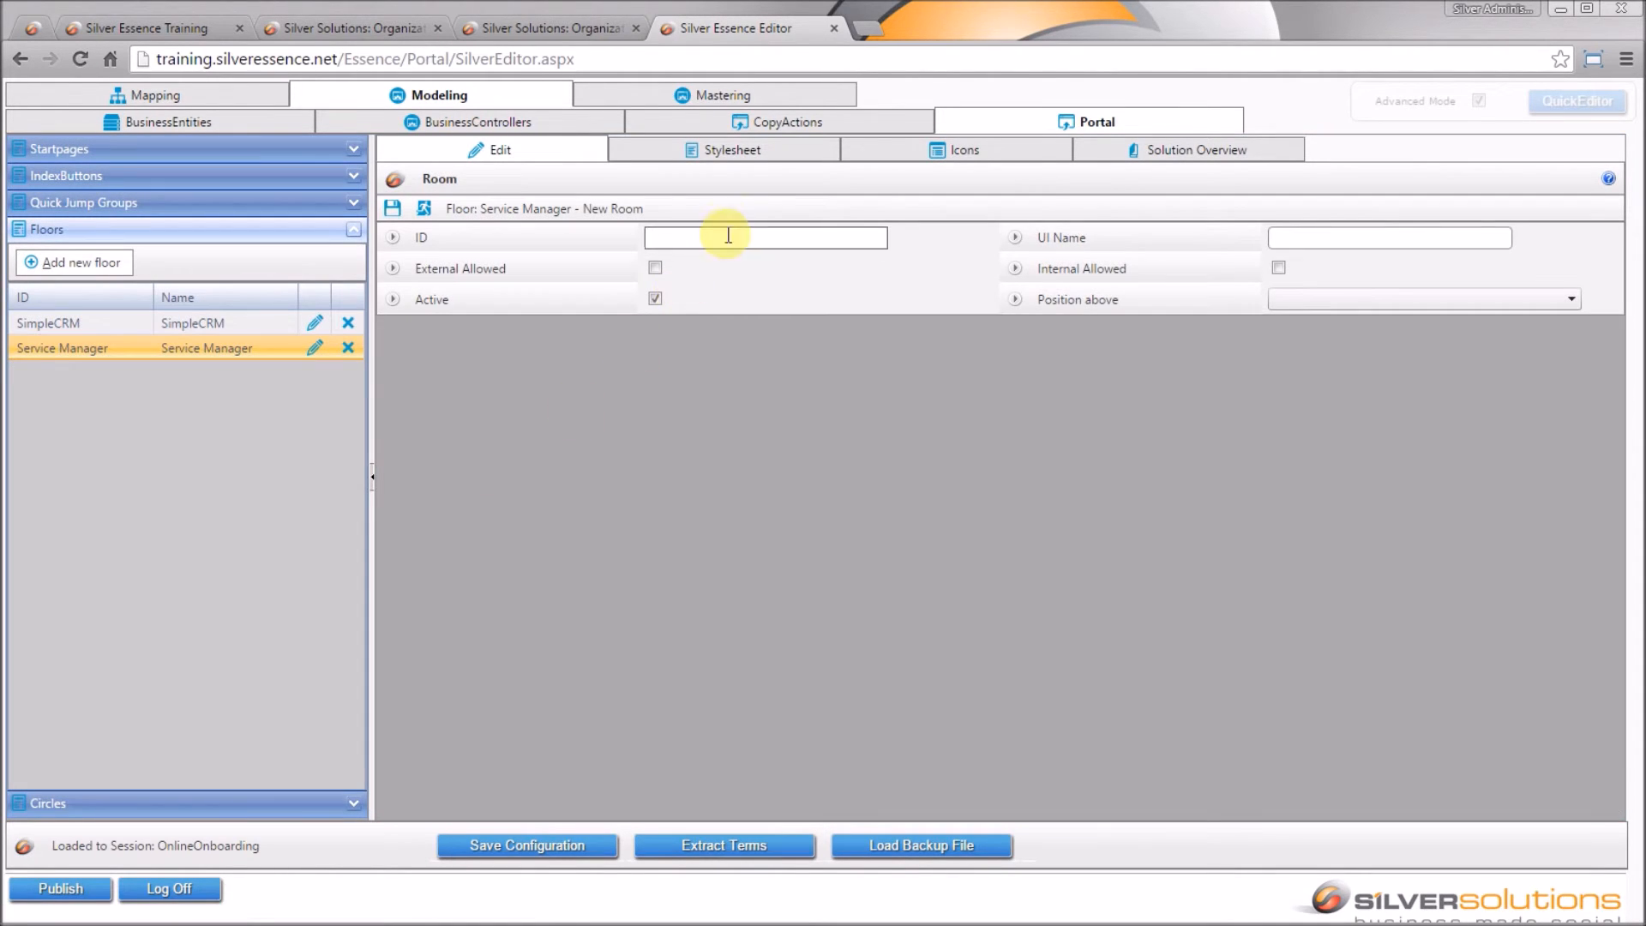
pyautogui.click(733, 238)
pyautogui.write('Maintanance')
pyautogui.hotkey('ctrl', 'a')
pyautogui.hotkey('ctrl', 'c')
pyautogui.press('Tab')
pyautogui.hotkey('ctrl', 'v')
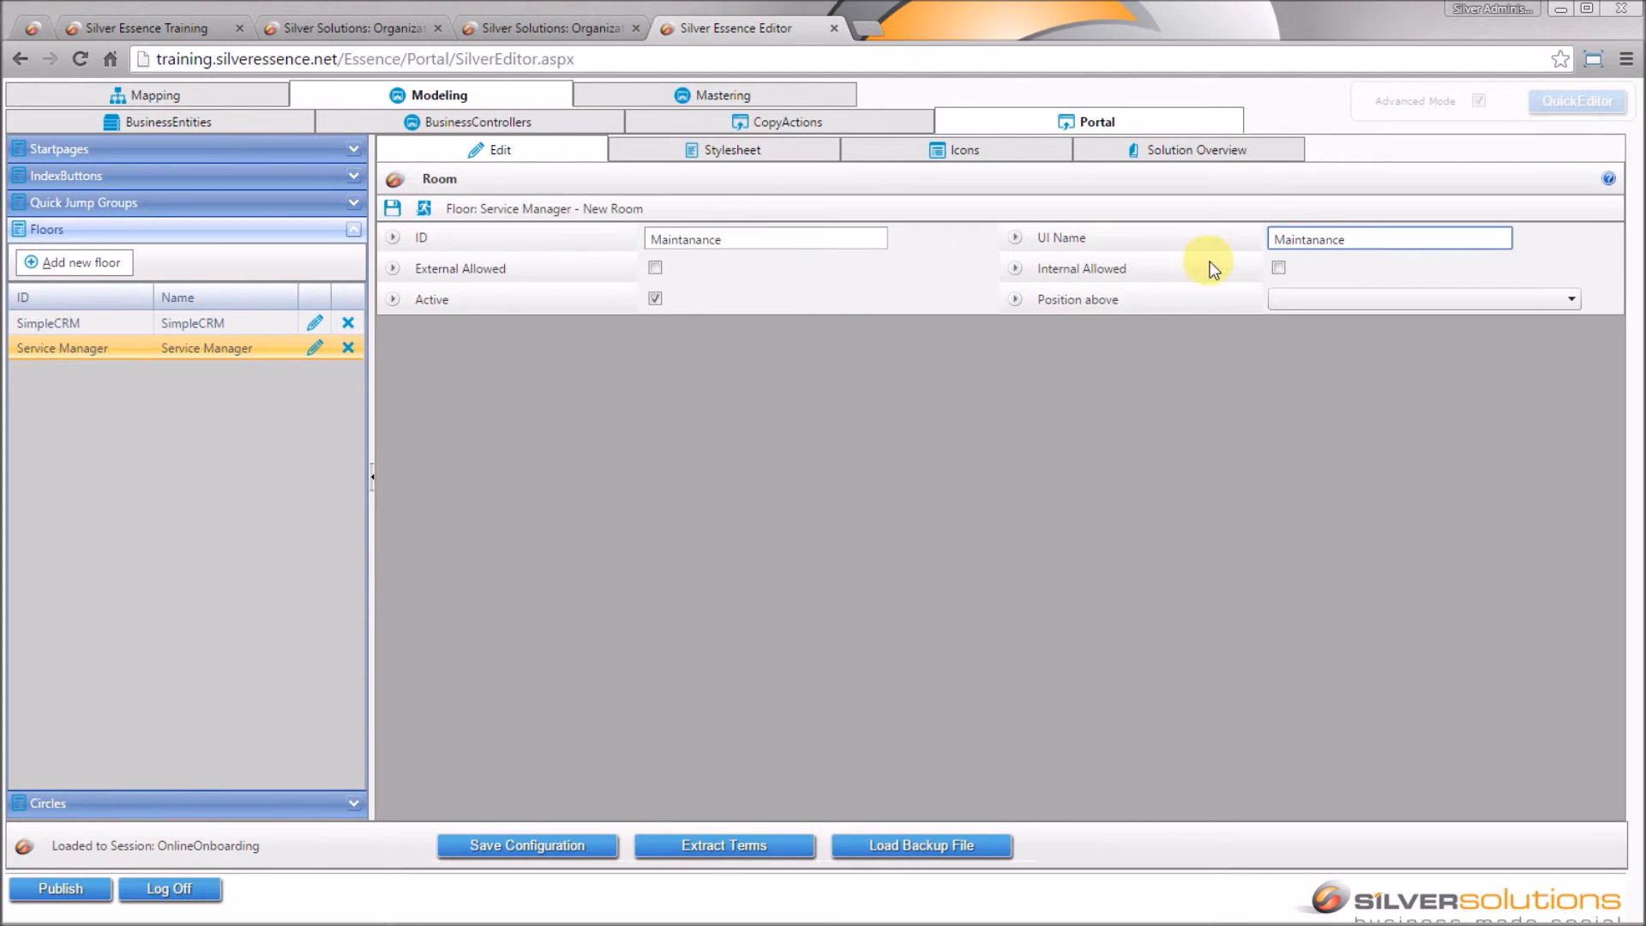
pyautogui.click(1278, 267)
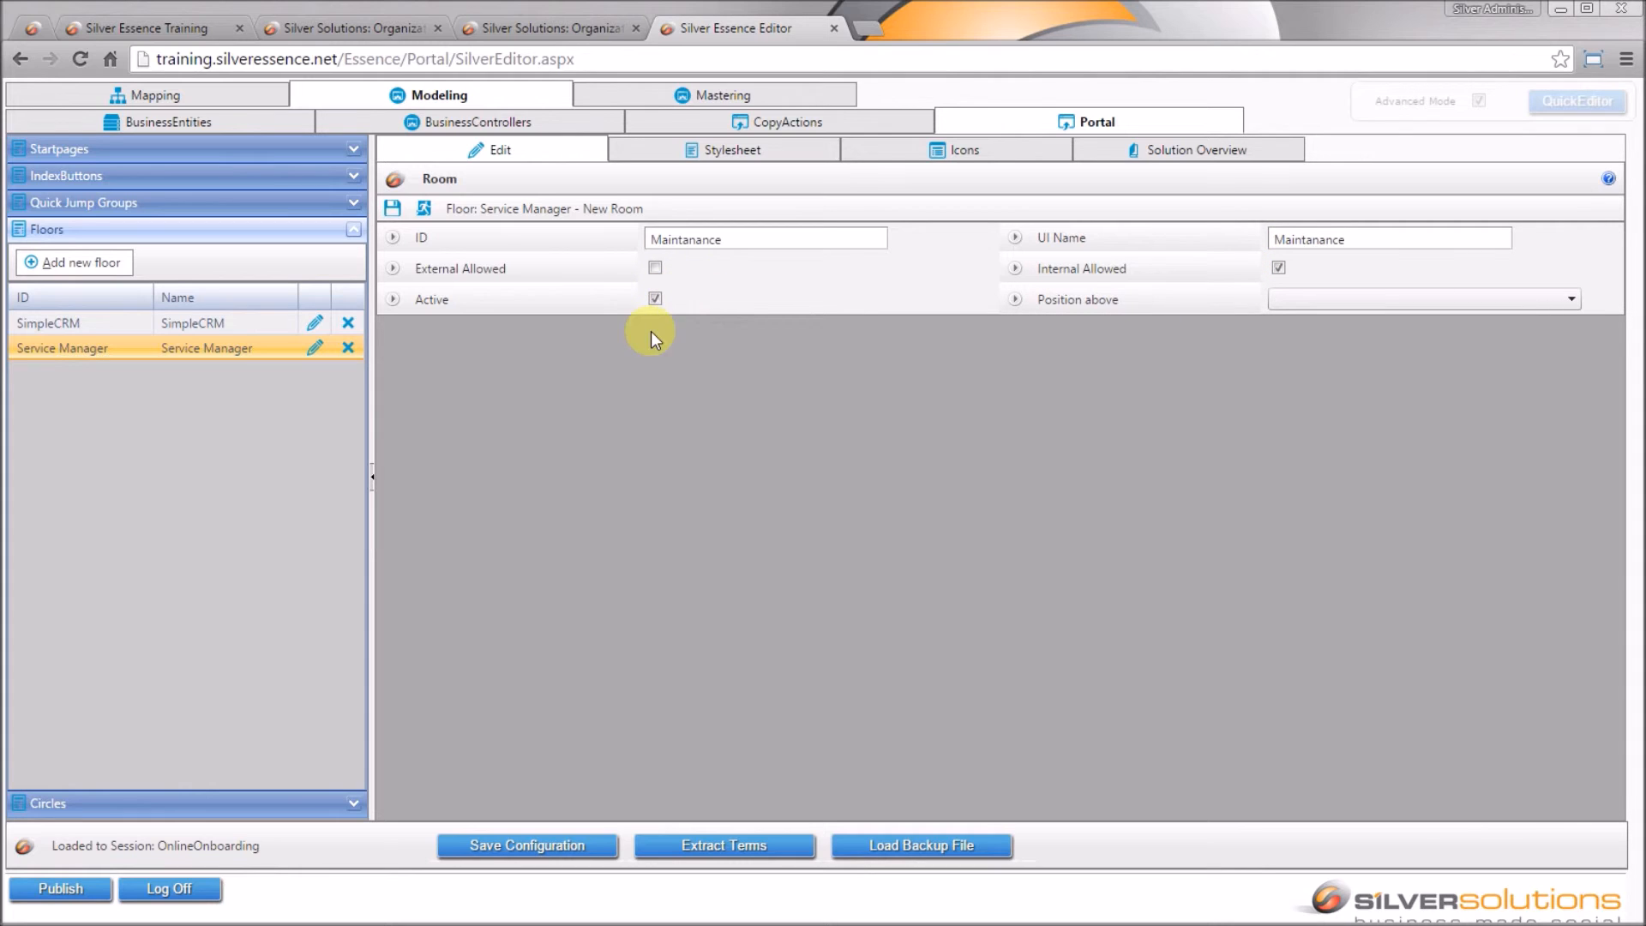
pyautogui.click(393, 208)
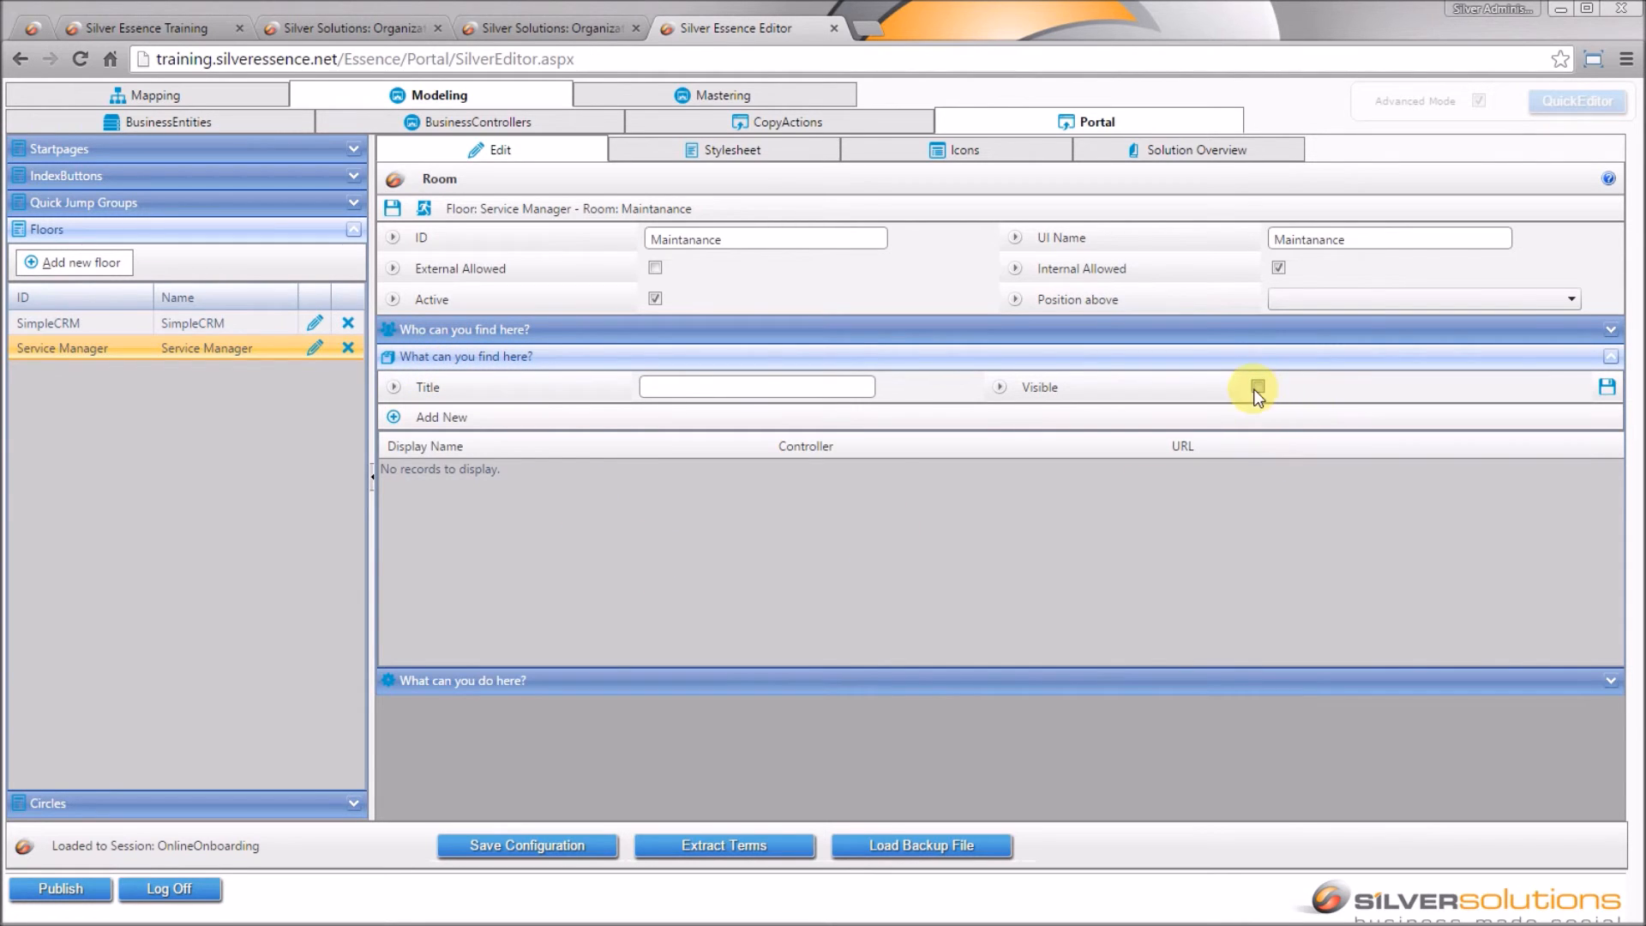
# Make "What can you find here?" visible for Maintanance and add a ServiceIssueTypes entry with controller ServiceIssueType, saving both.
pyautogui.click(1605, 387)
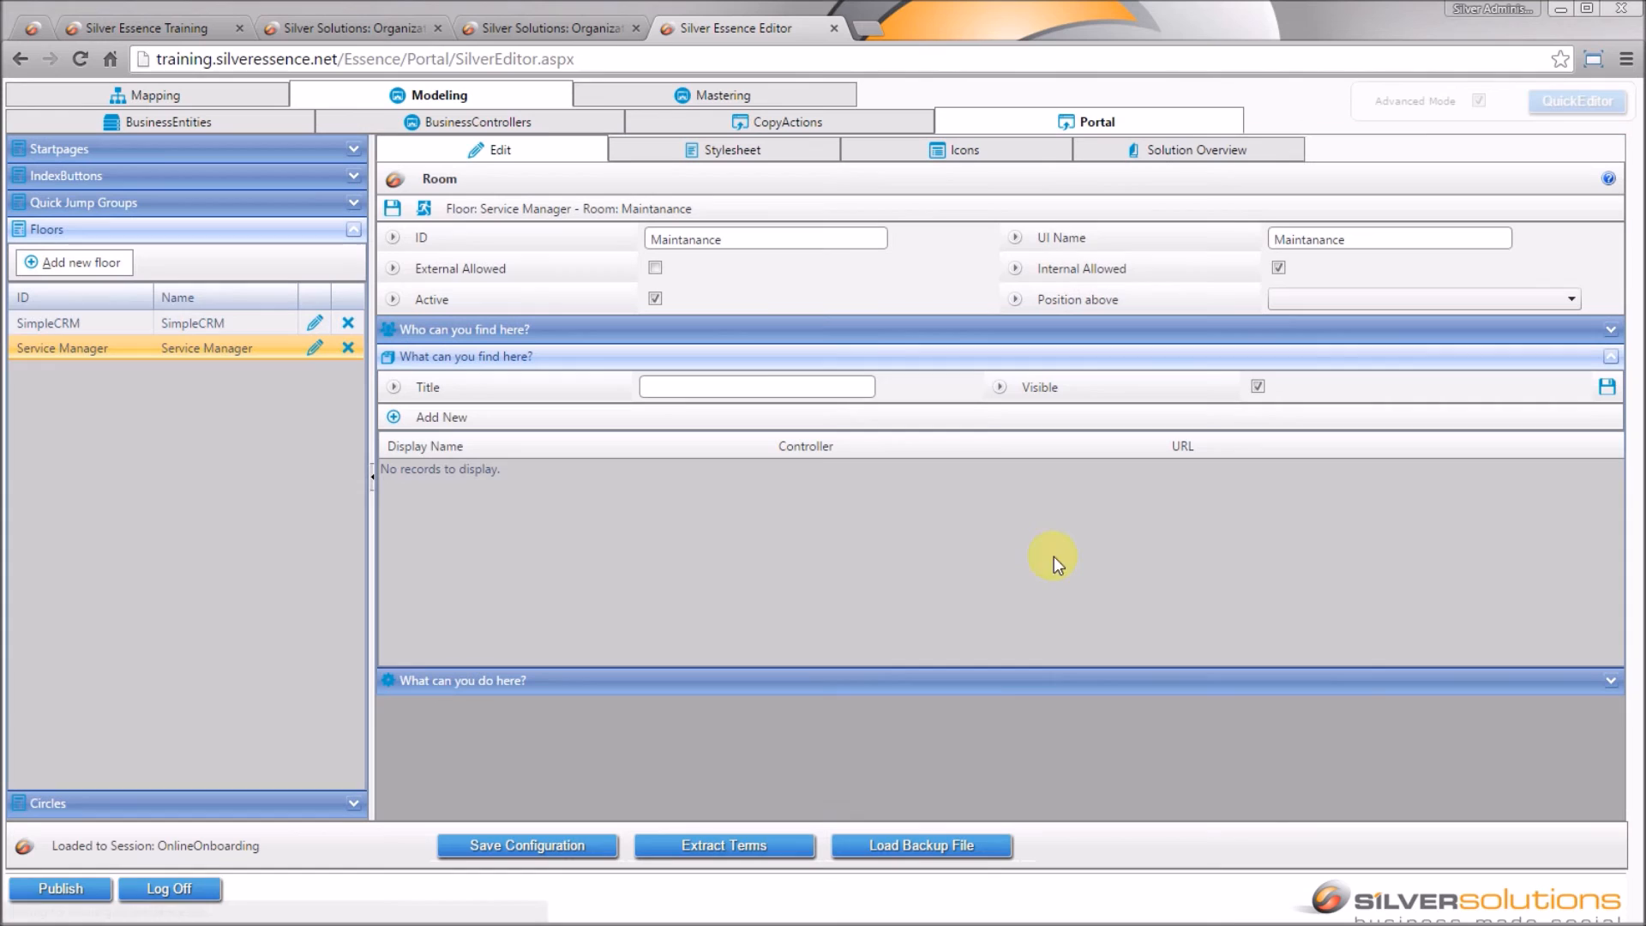
pyautogui.click(392, 417)
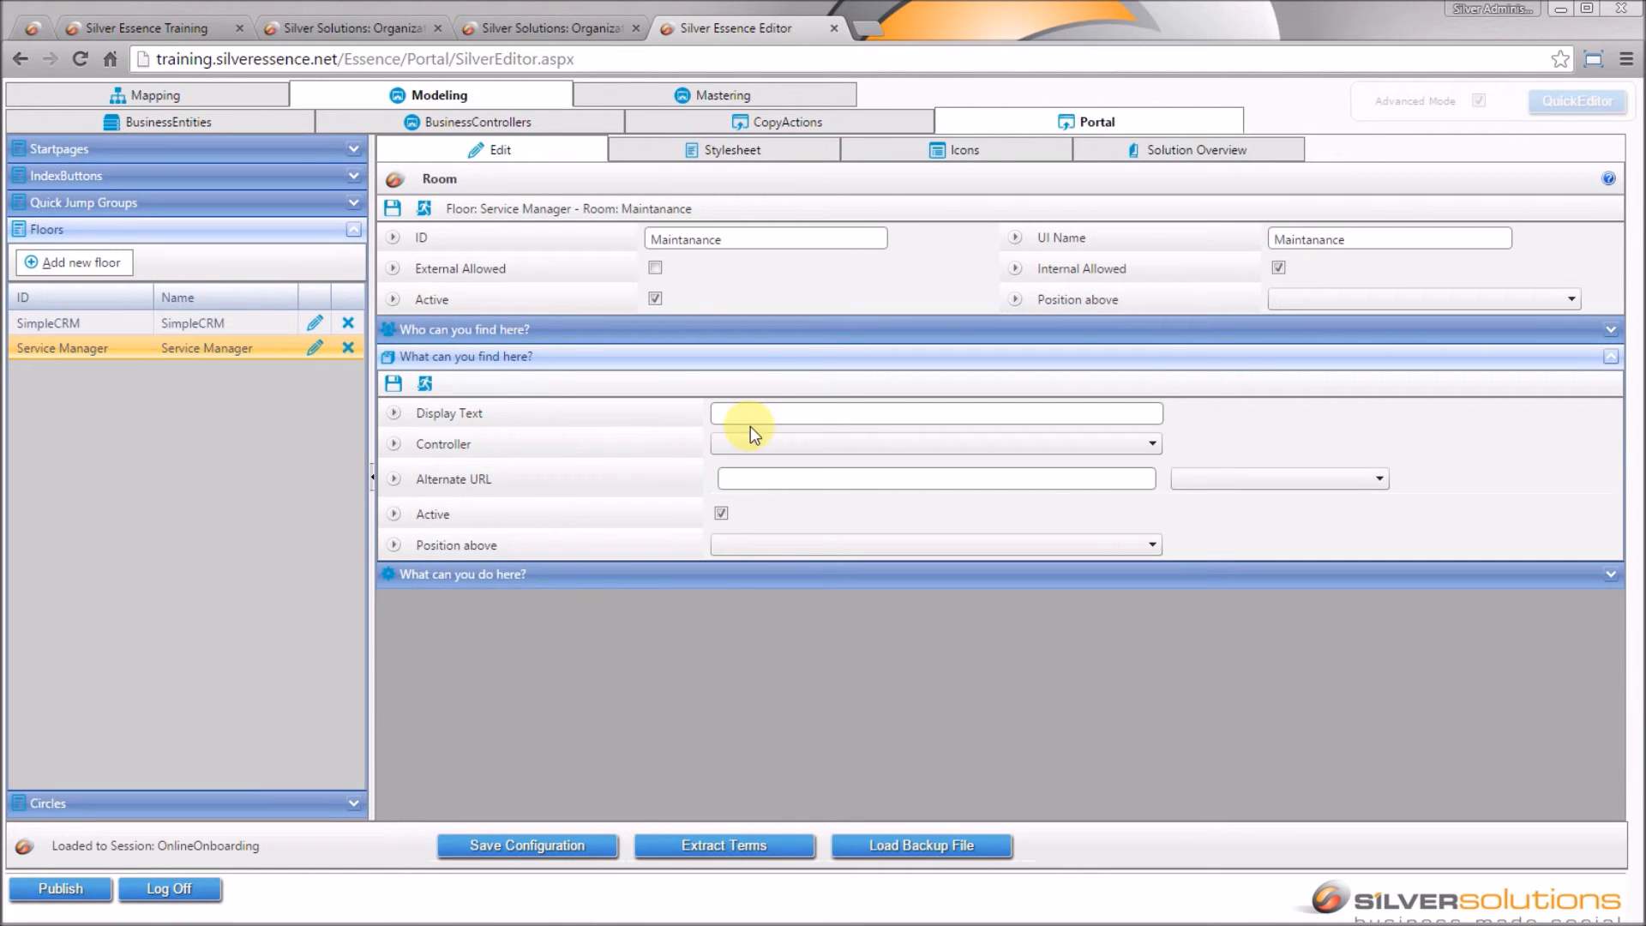
pyautogui.click(775, 415)
pyautogui.write('ServiceIssueTy')
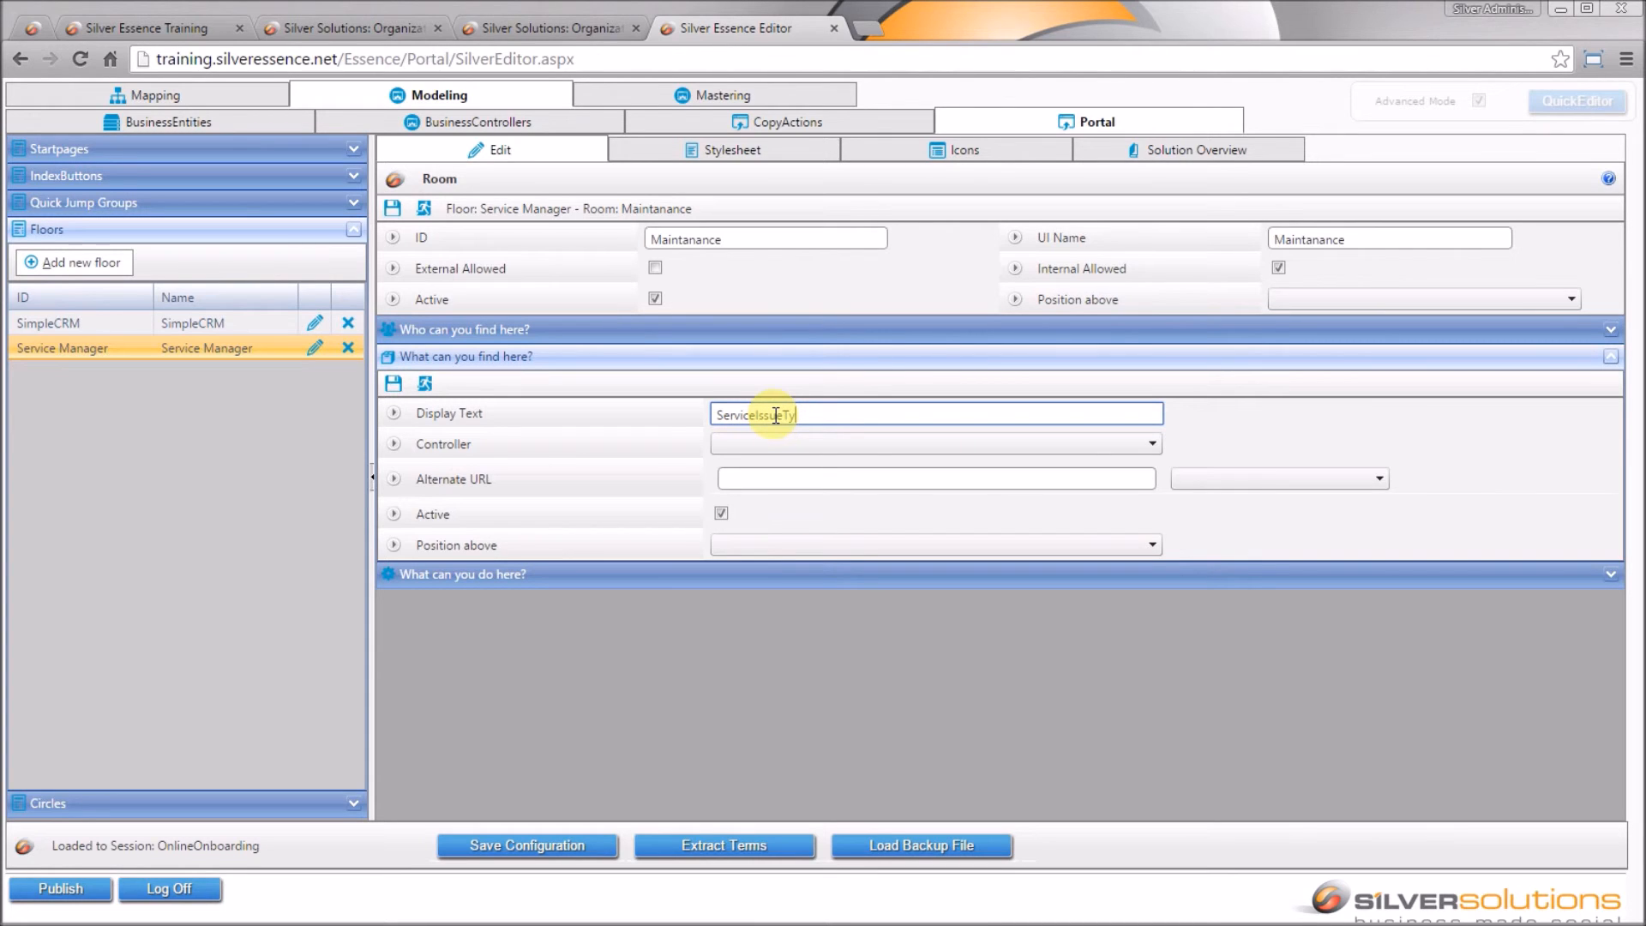
pyautogui.write('pes')
pyautogui.click(862, 440)
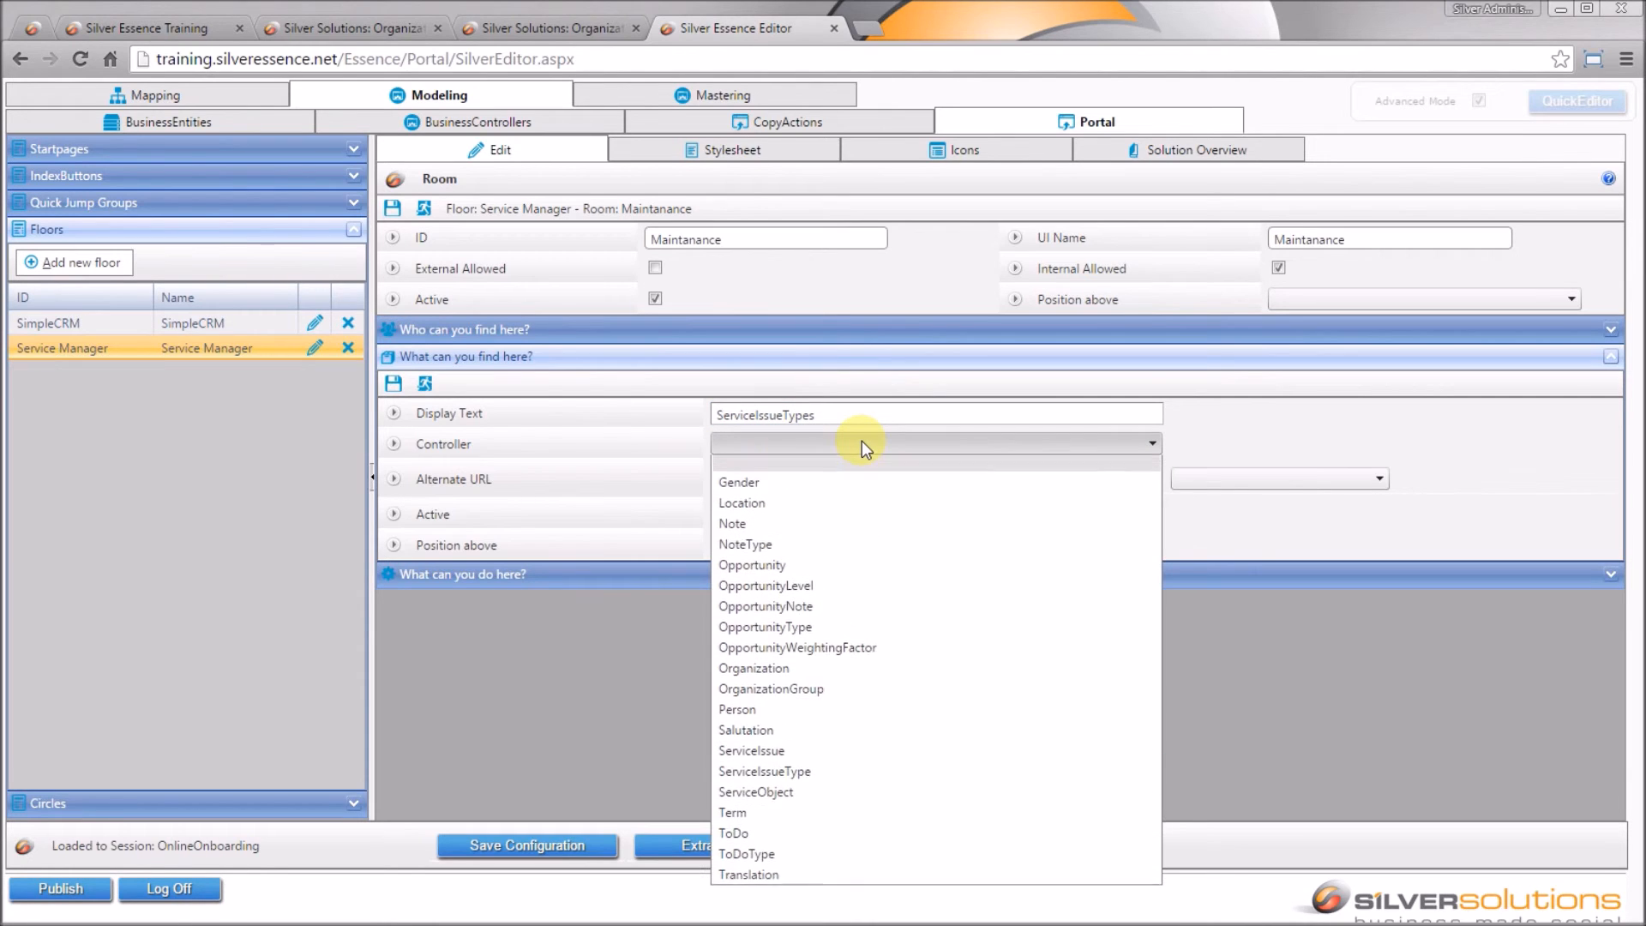
pyautogui.click(912, 773)
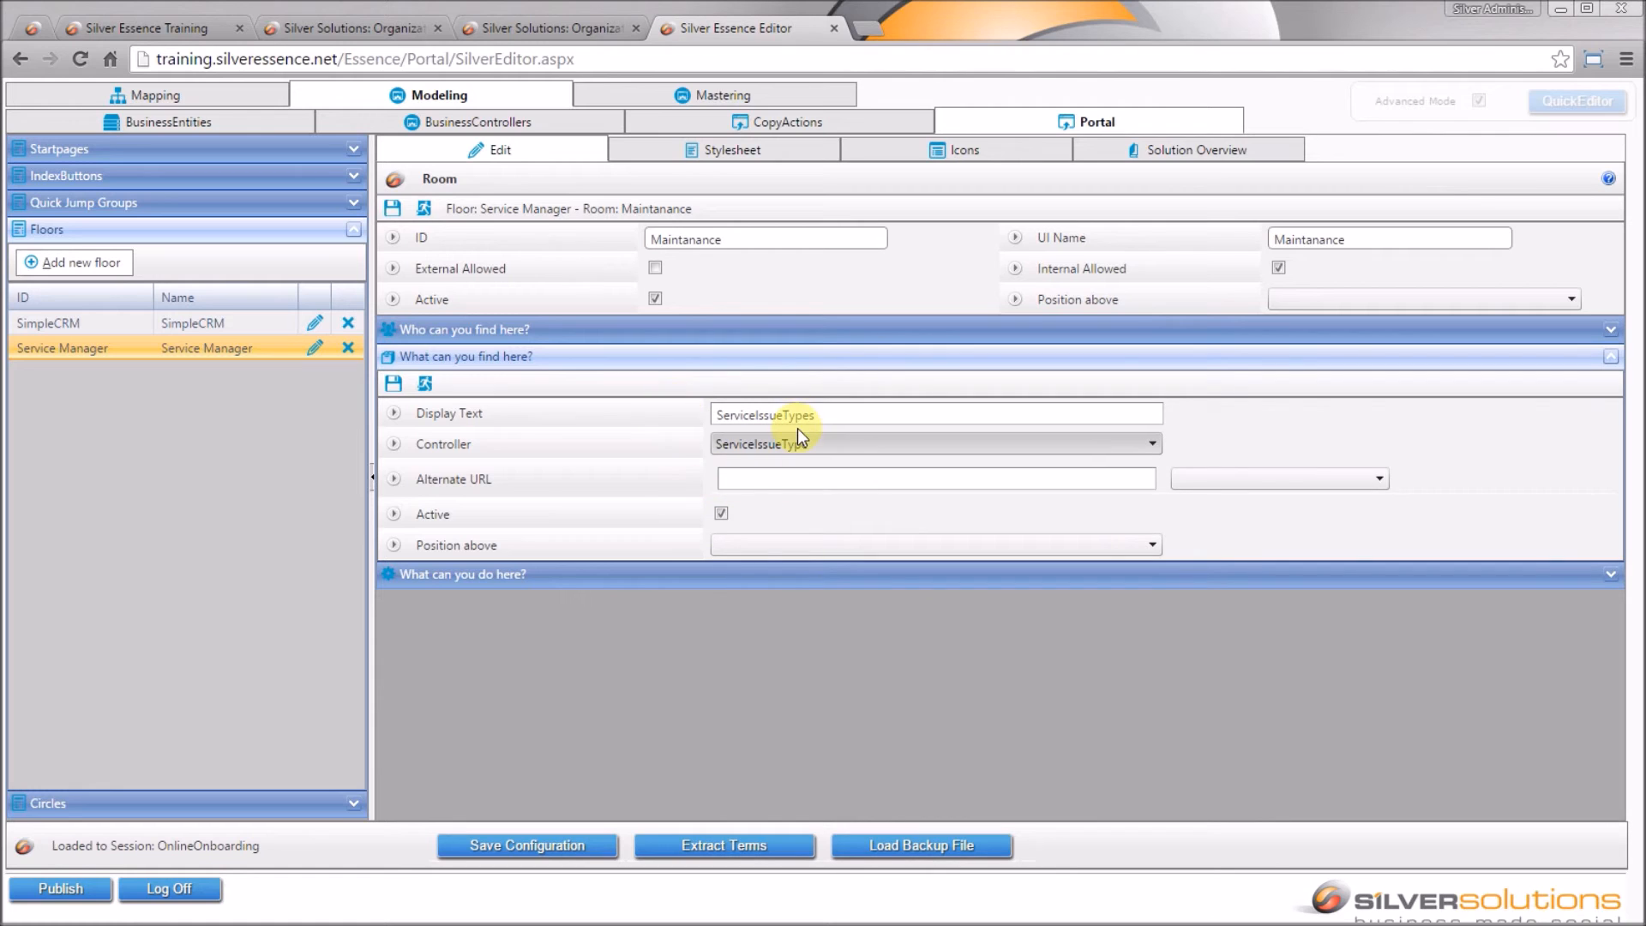
pyautogui.click(393, 383)
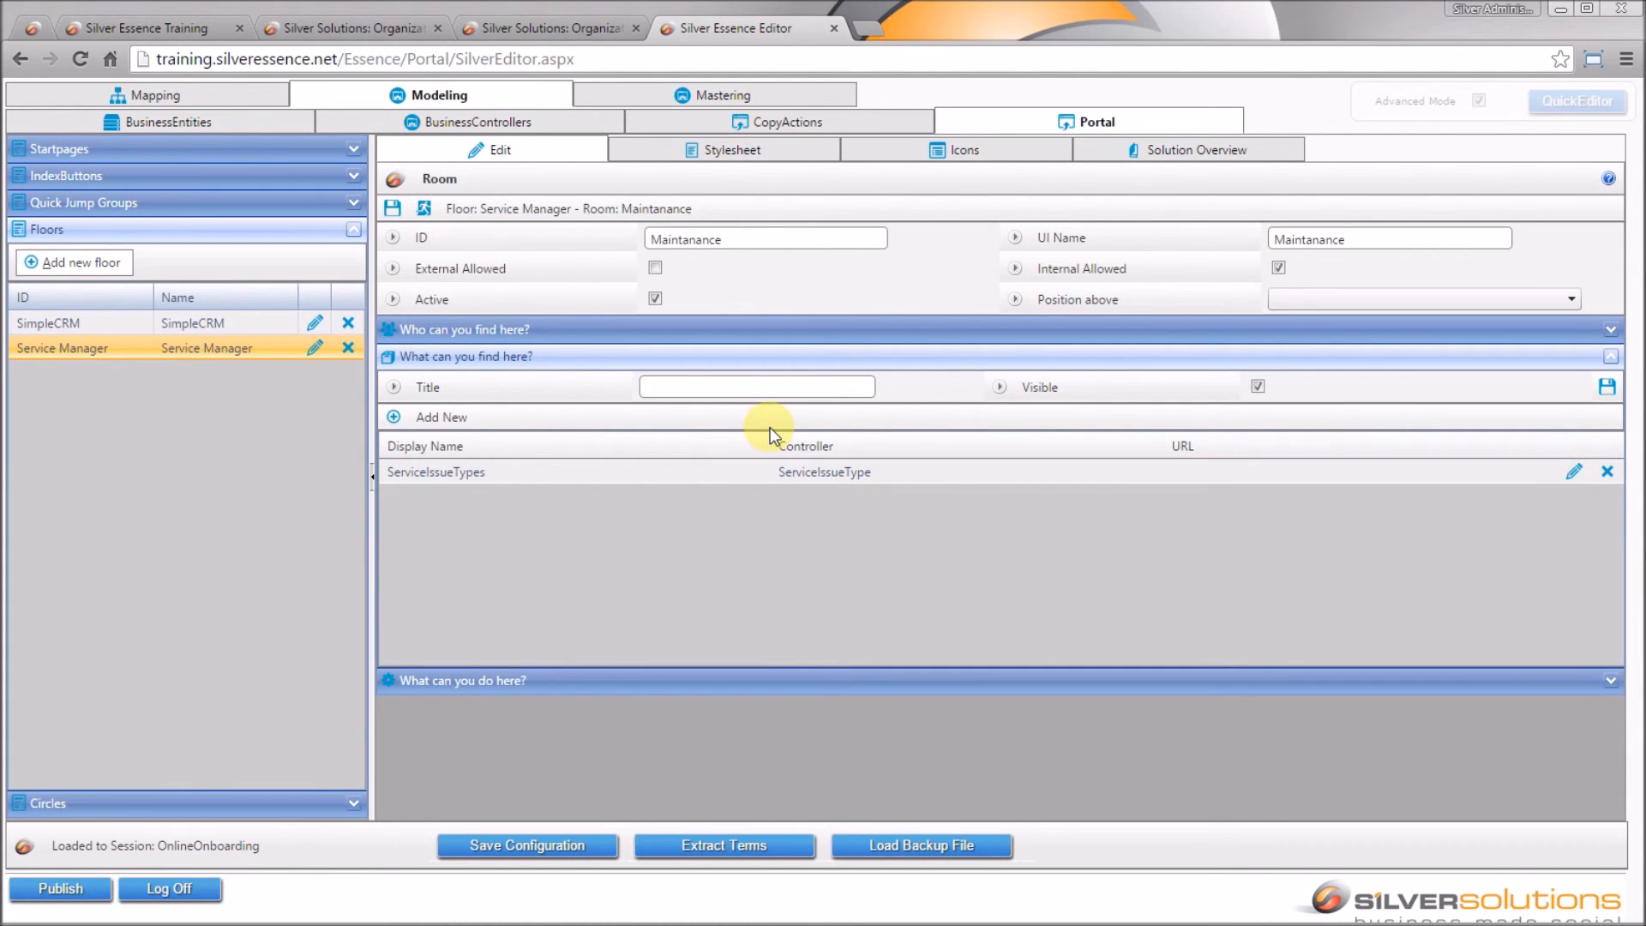
# Save the configuration and check the Maintanance room and its ServiceIssueTypes page in the reloaded session preview.
pyautogui.click(515, 845)
pyautogui.click(532, 33)
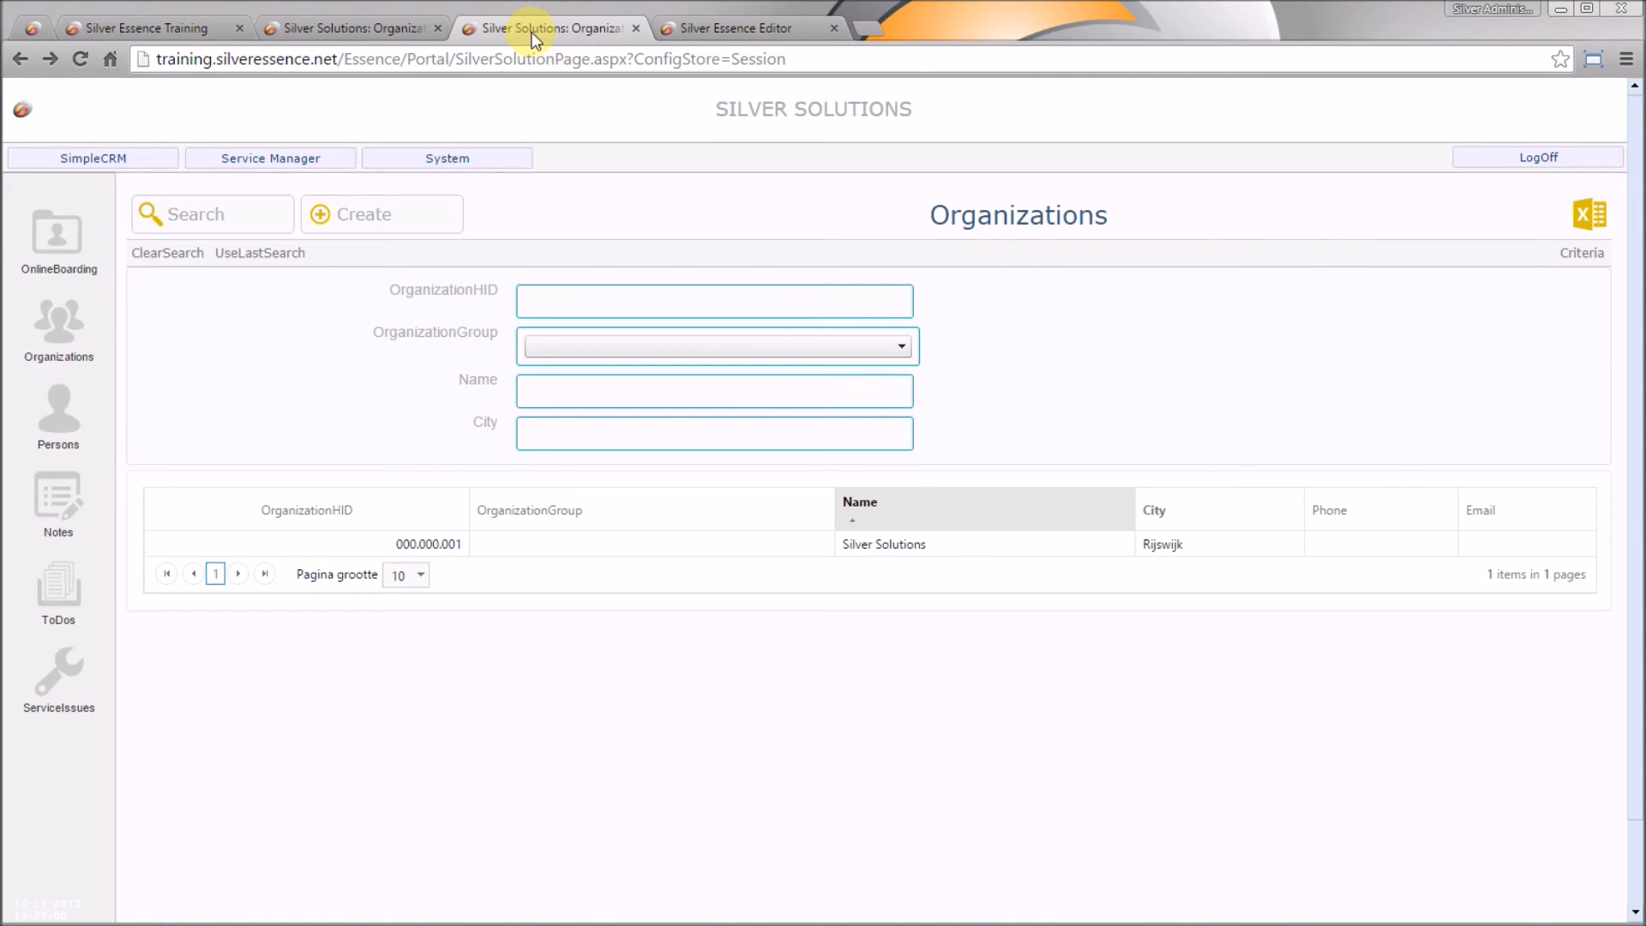
pyautogui.click(81, 59)
pyautogui.click(262, 163)
pyautogui.click(167, 192)
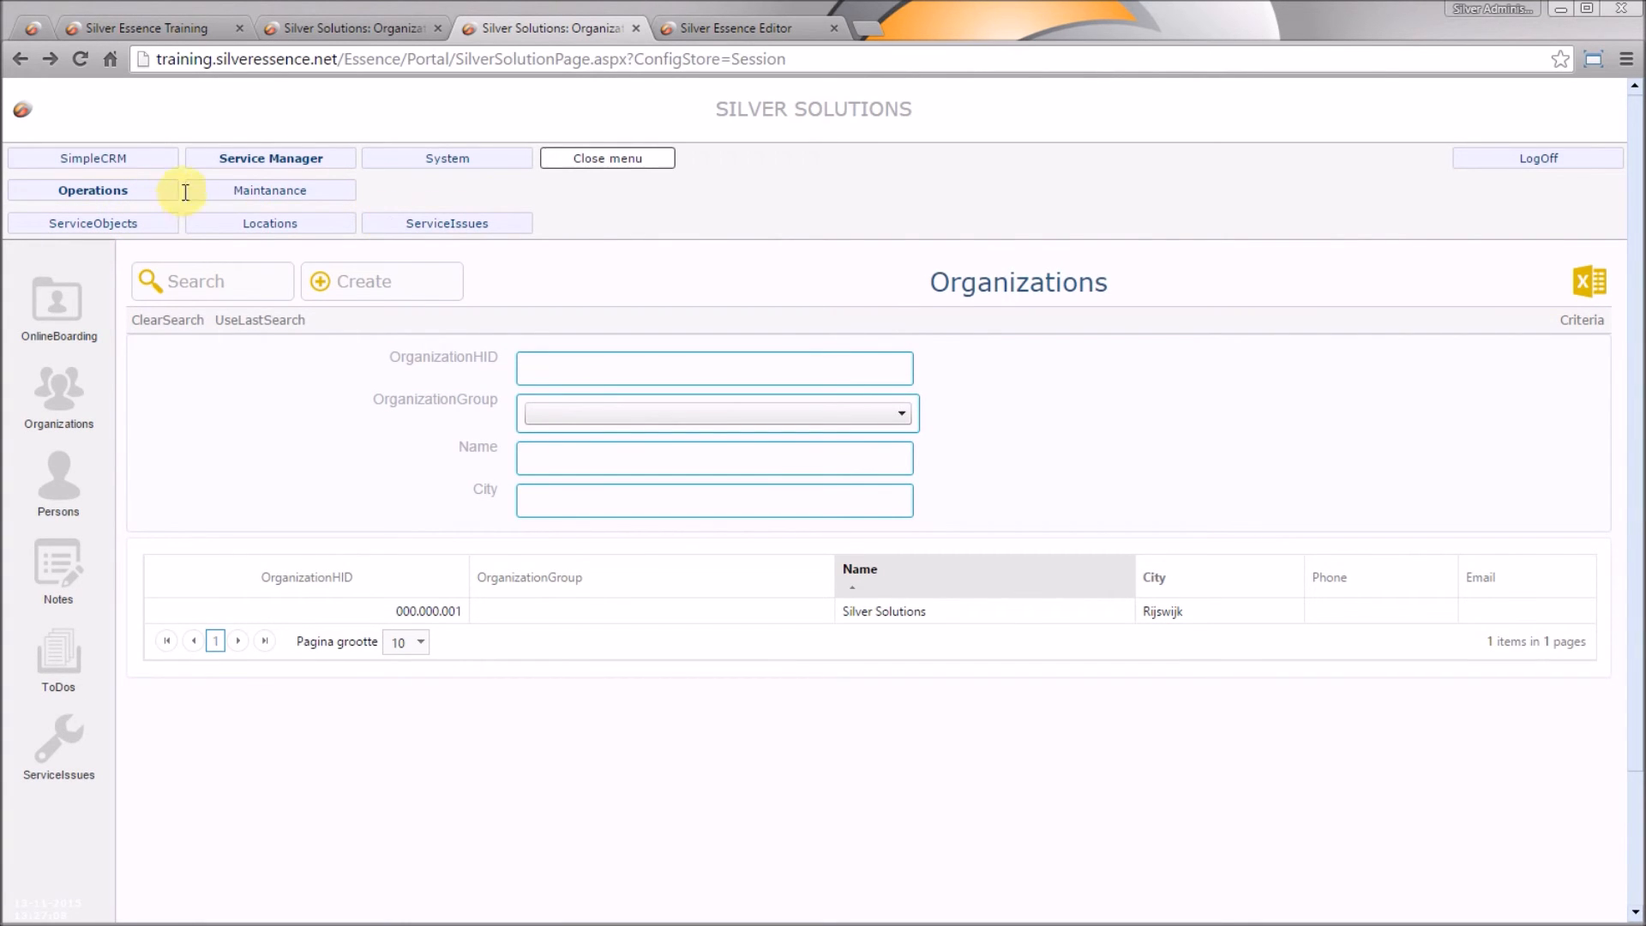
pyautogui.click(250, 194)
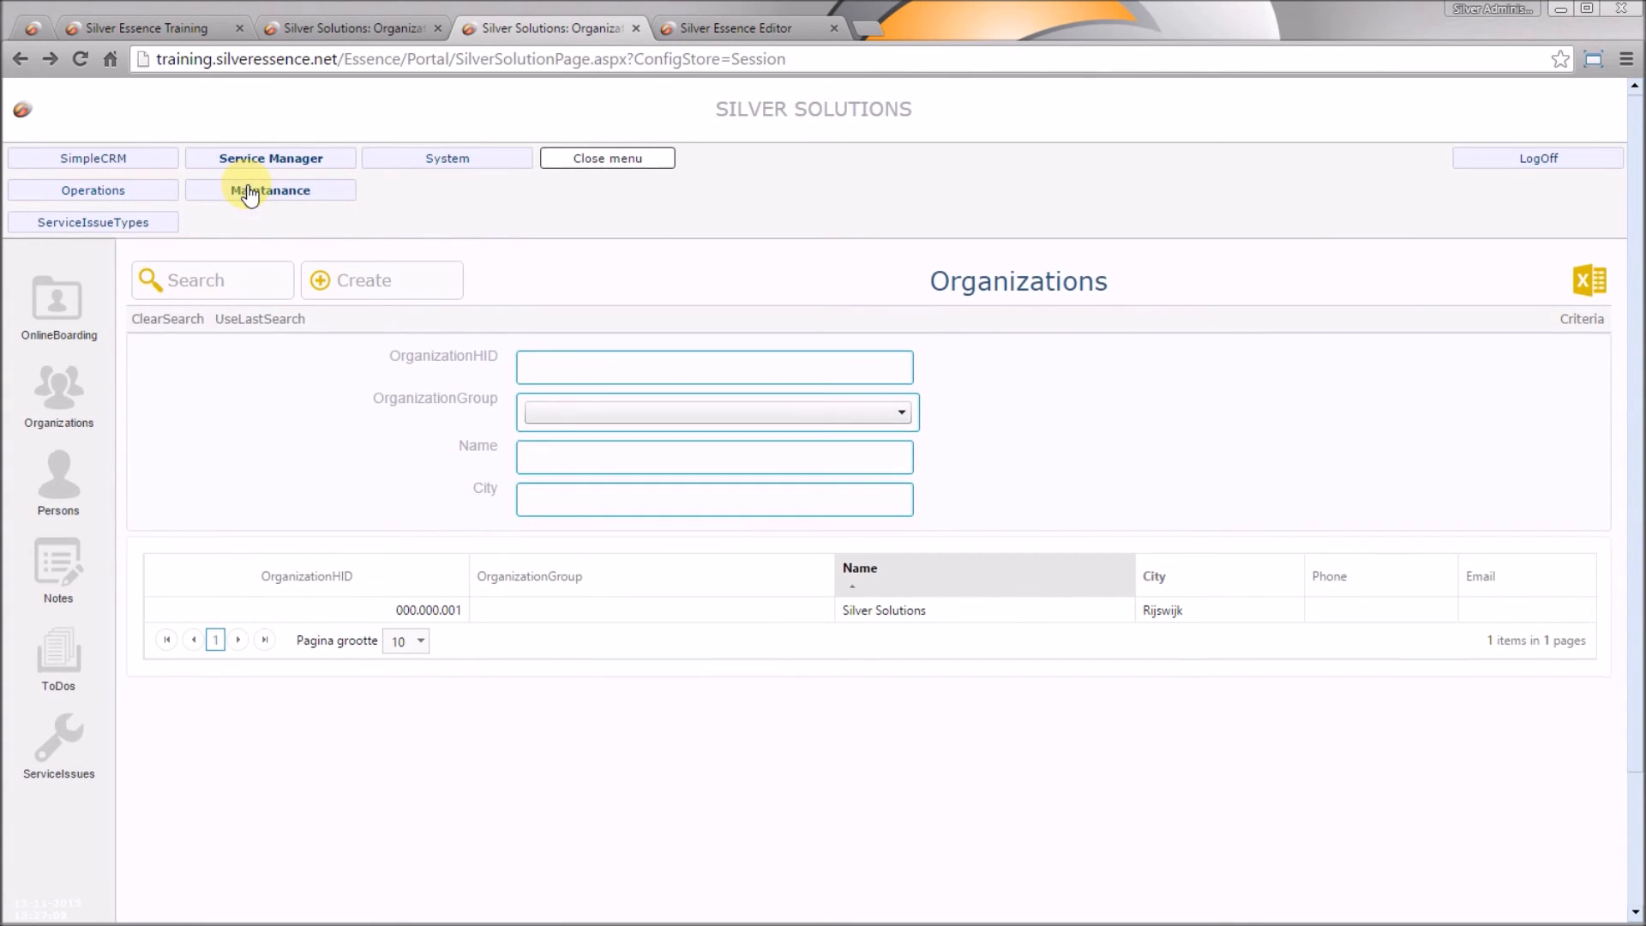
pyautogui.click(169, 222)
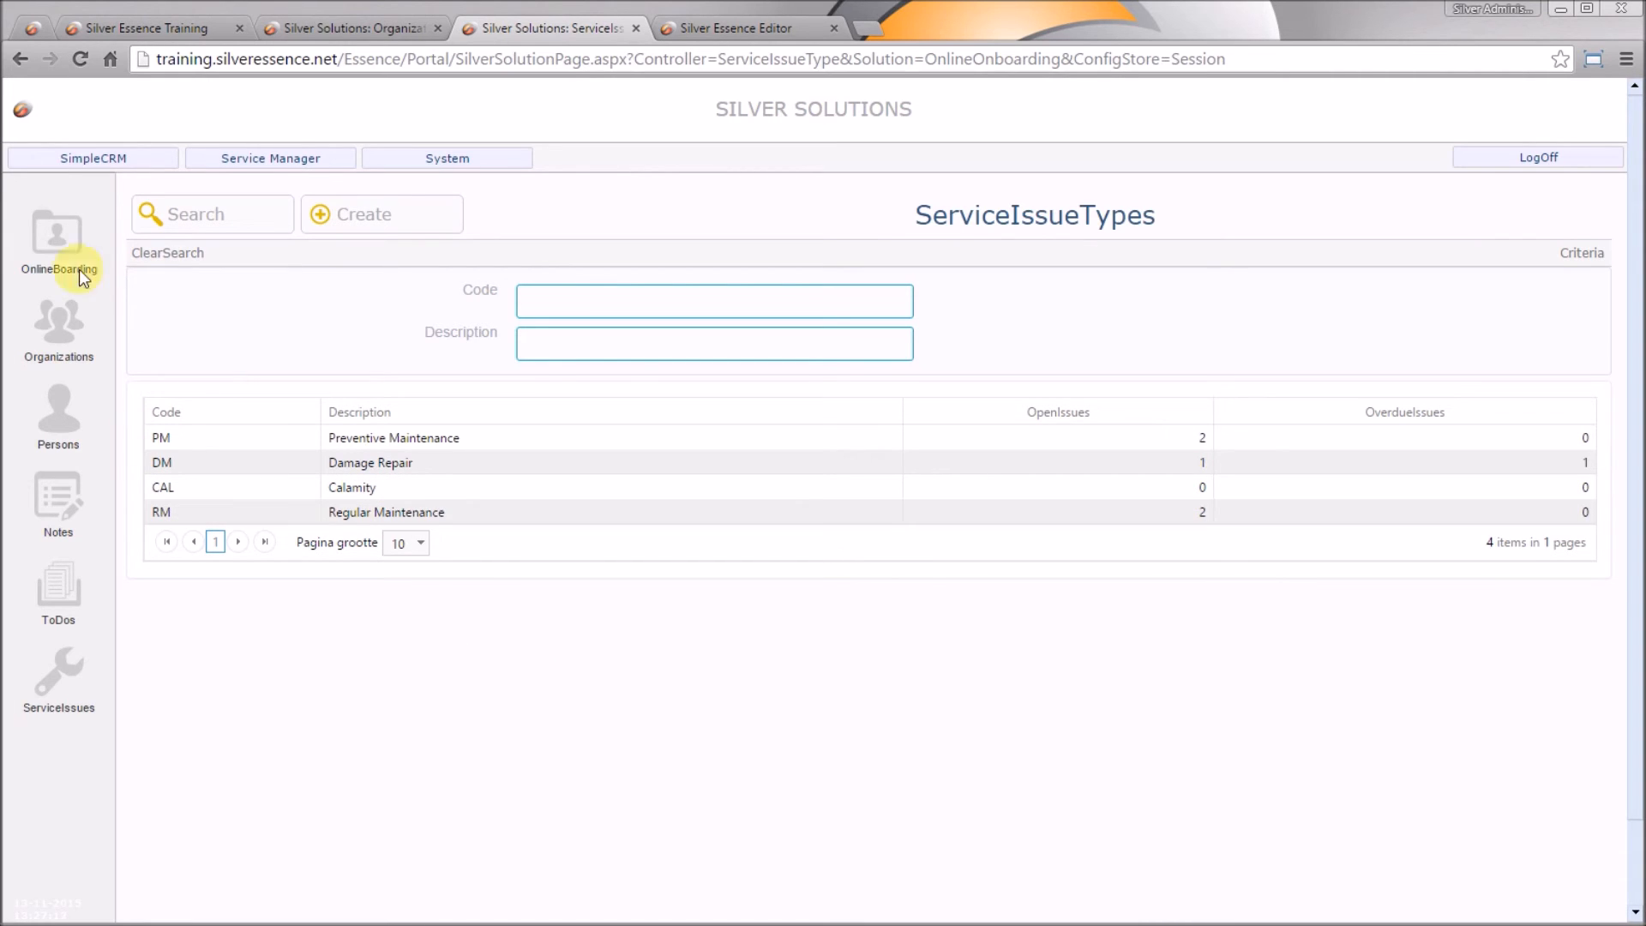
pyautogui.click(24, 55)
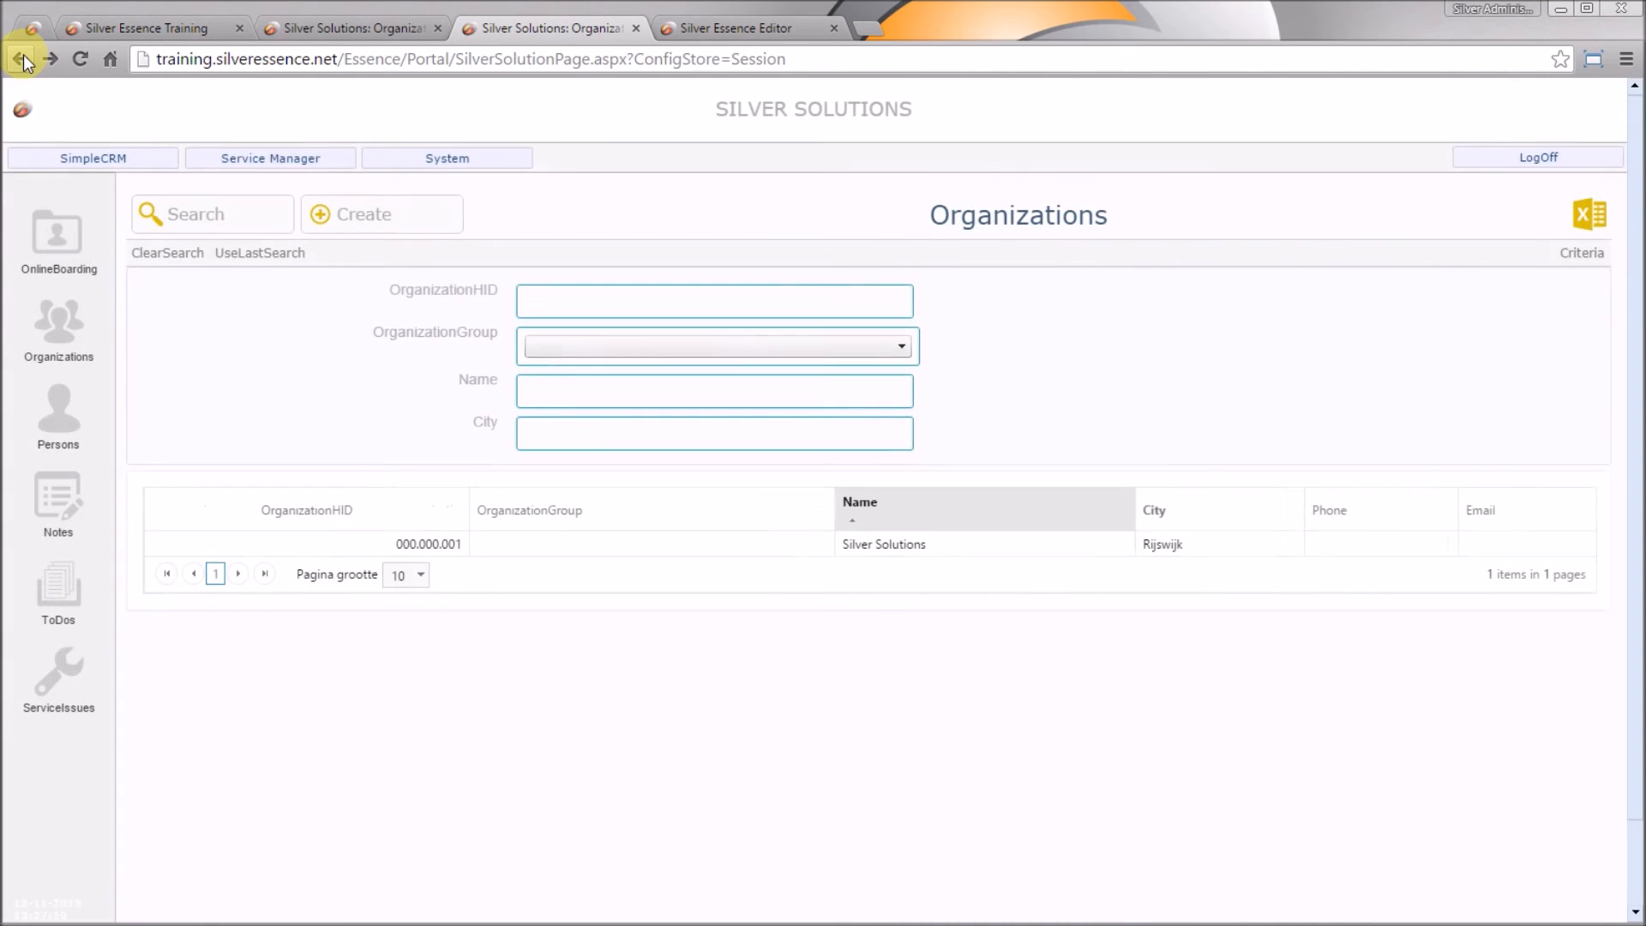
# Review the Operations room's entries and the Service Manager and CRM quick jump groups in the session preview.
pyautogui.click(250, 156)
pyautogui.click(120, 190)
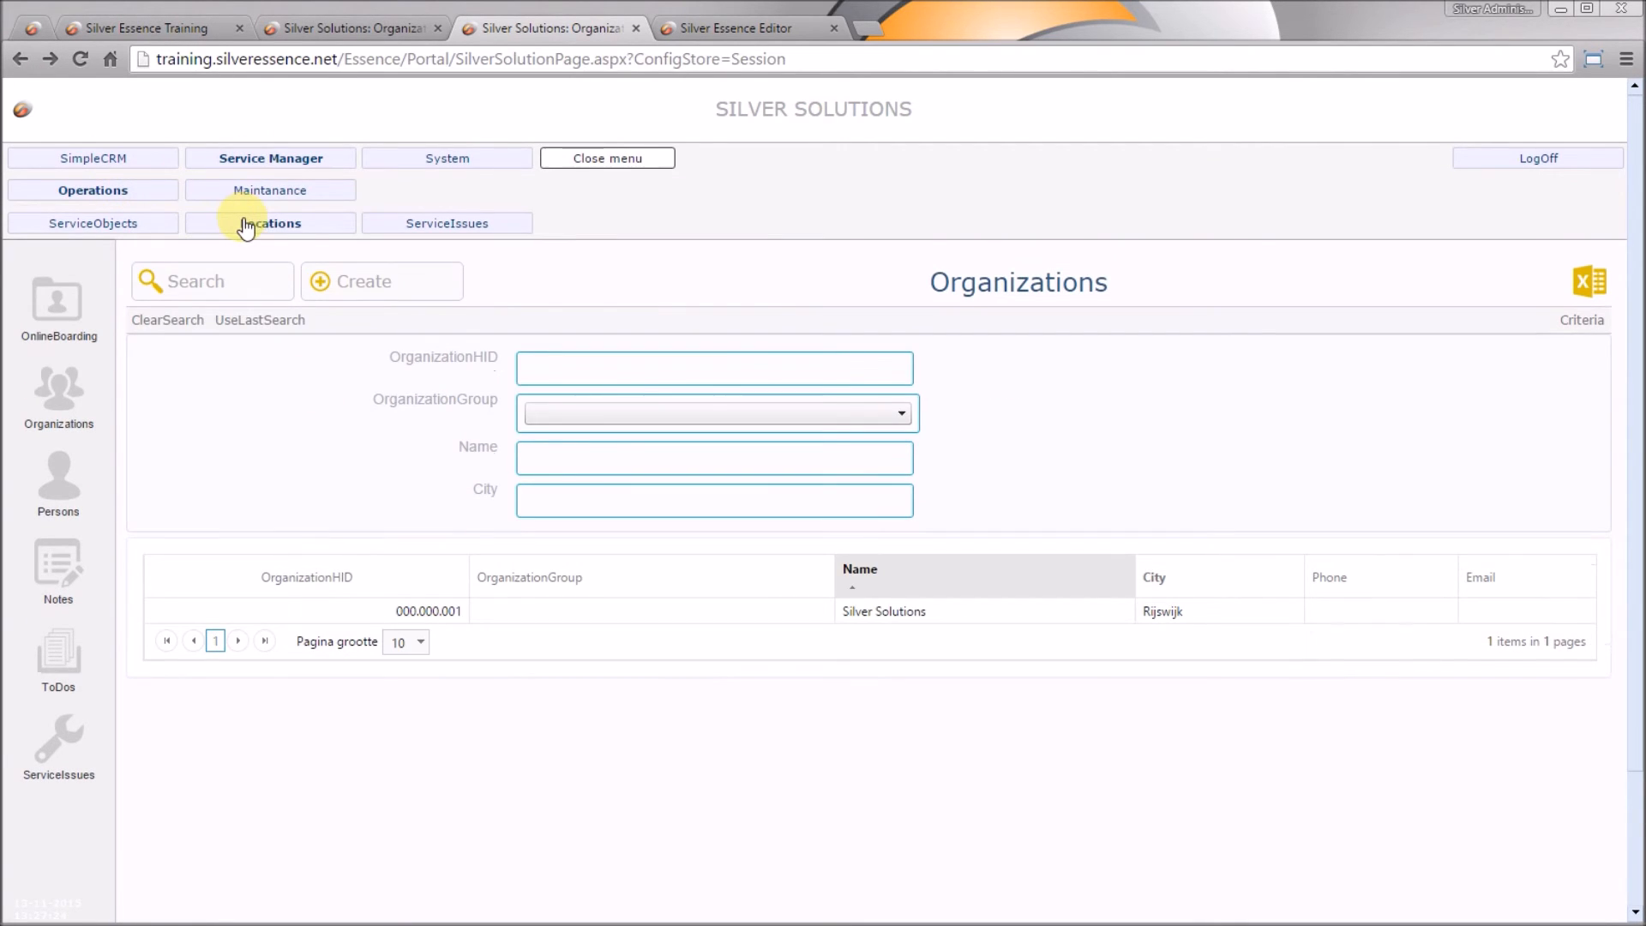
pyautogui.click(650, 159)
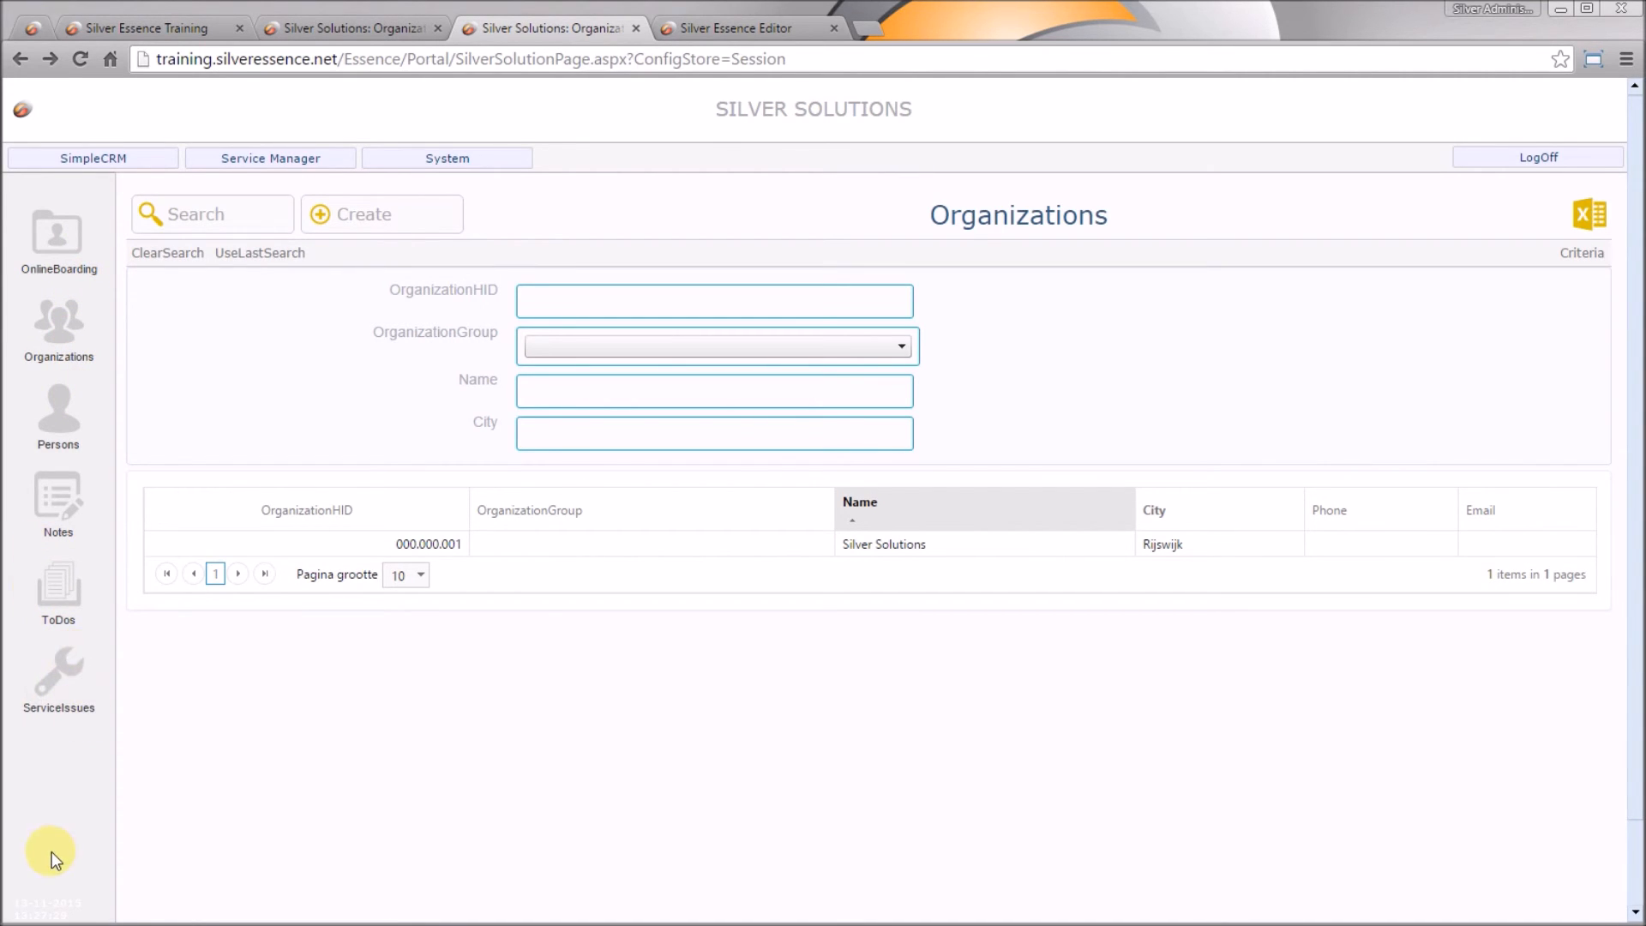
pyautogui.moveTo(17, 907)
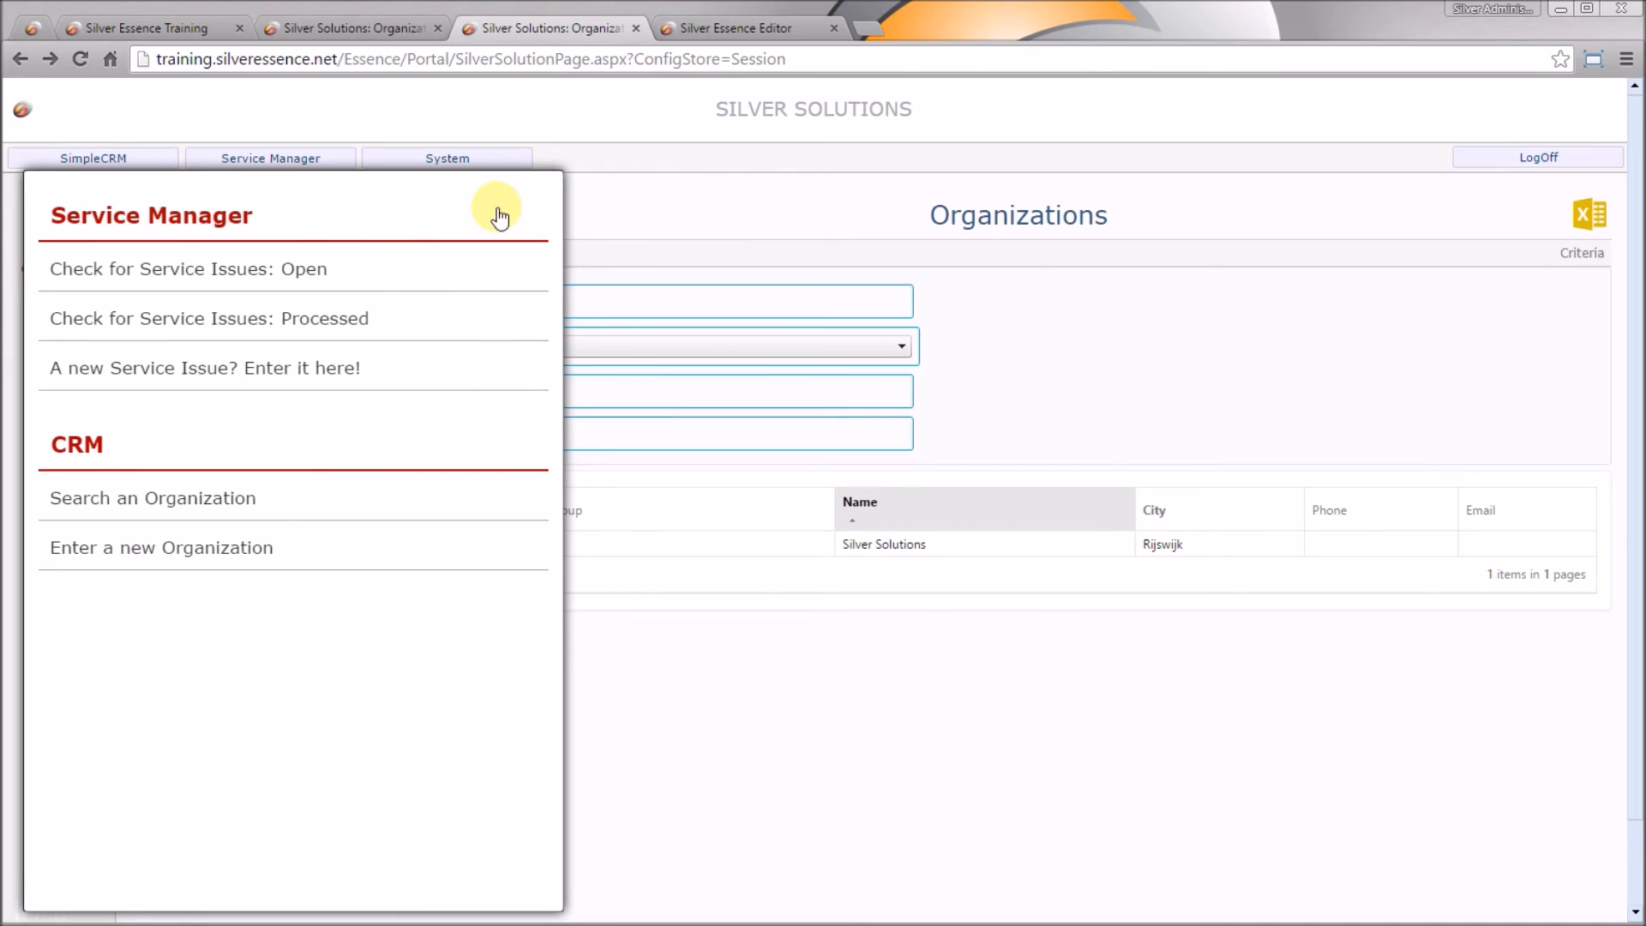
pyautogui.click(549, 182)
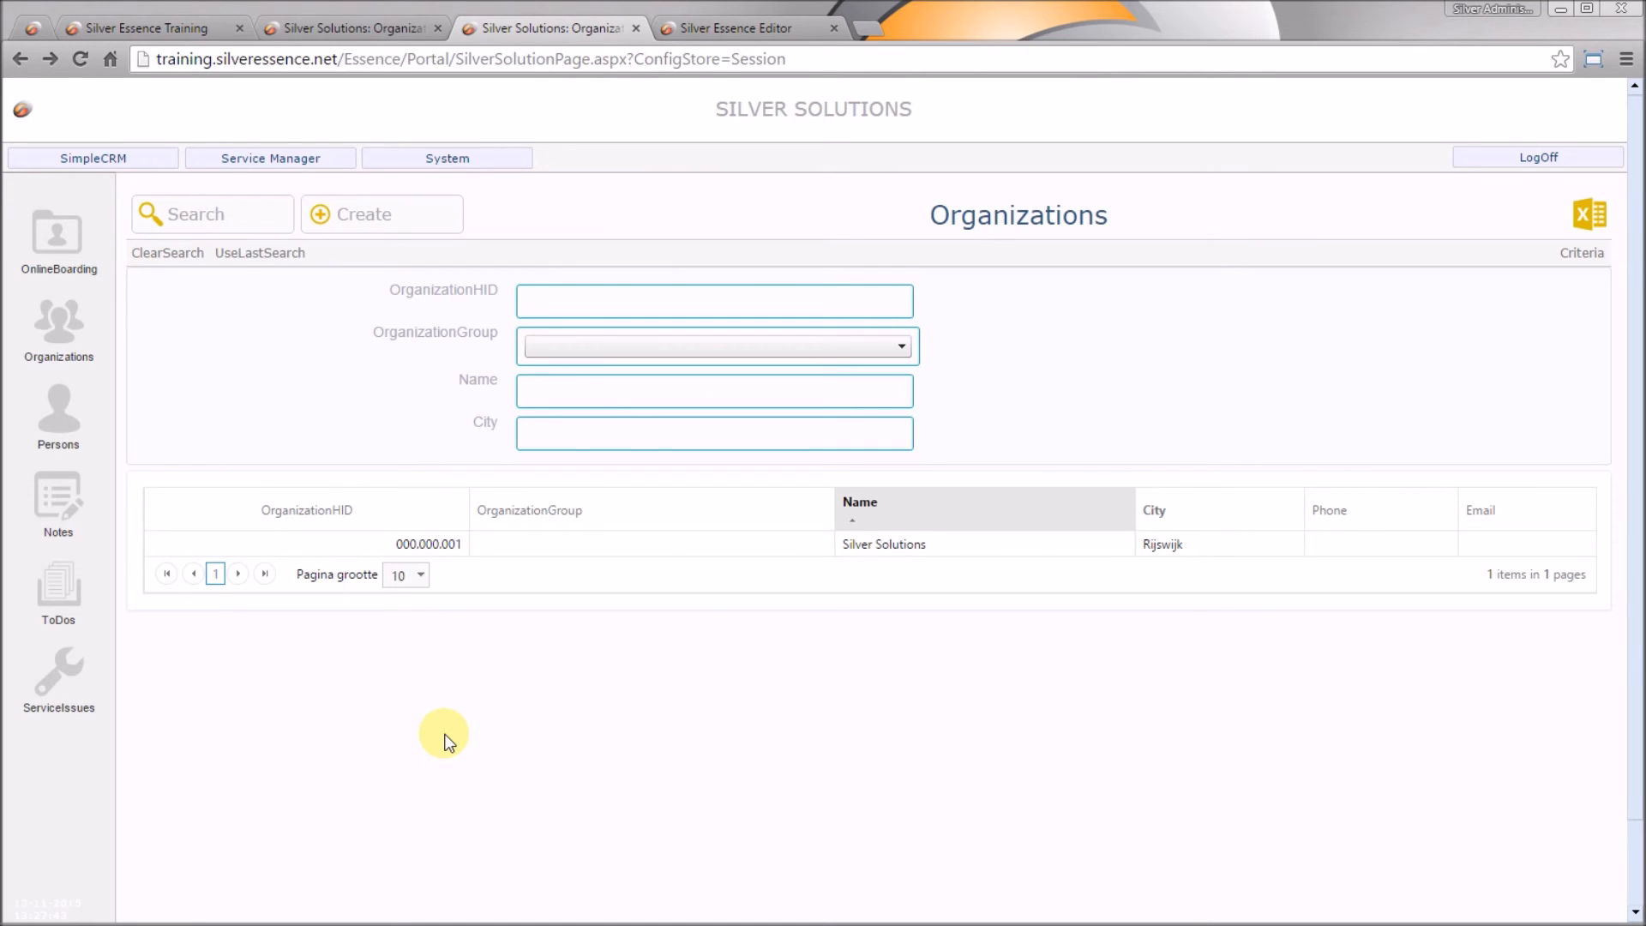
# Reload the live portal to compare it with the session preview, and publish the configuration from the editor.
pyautogui.click(367, 31)
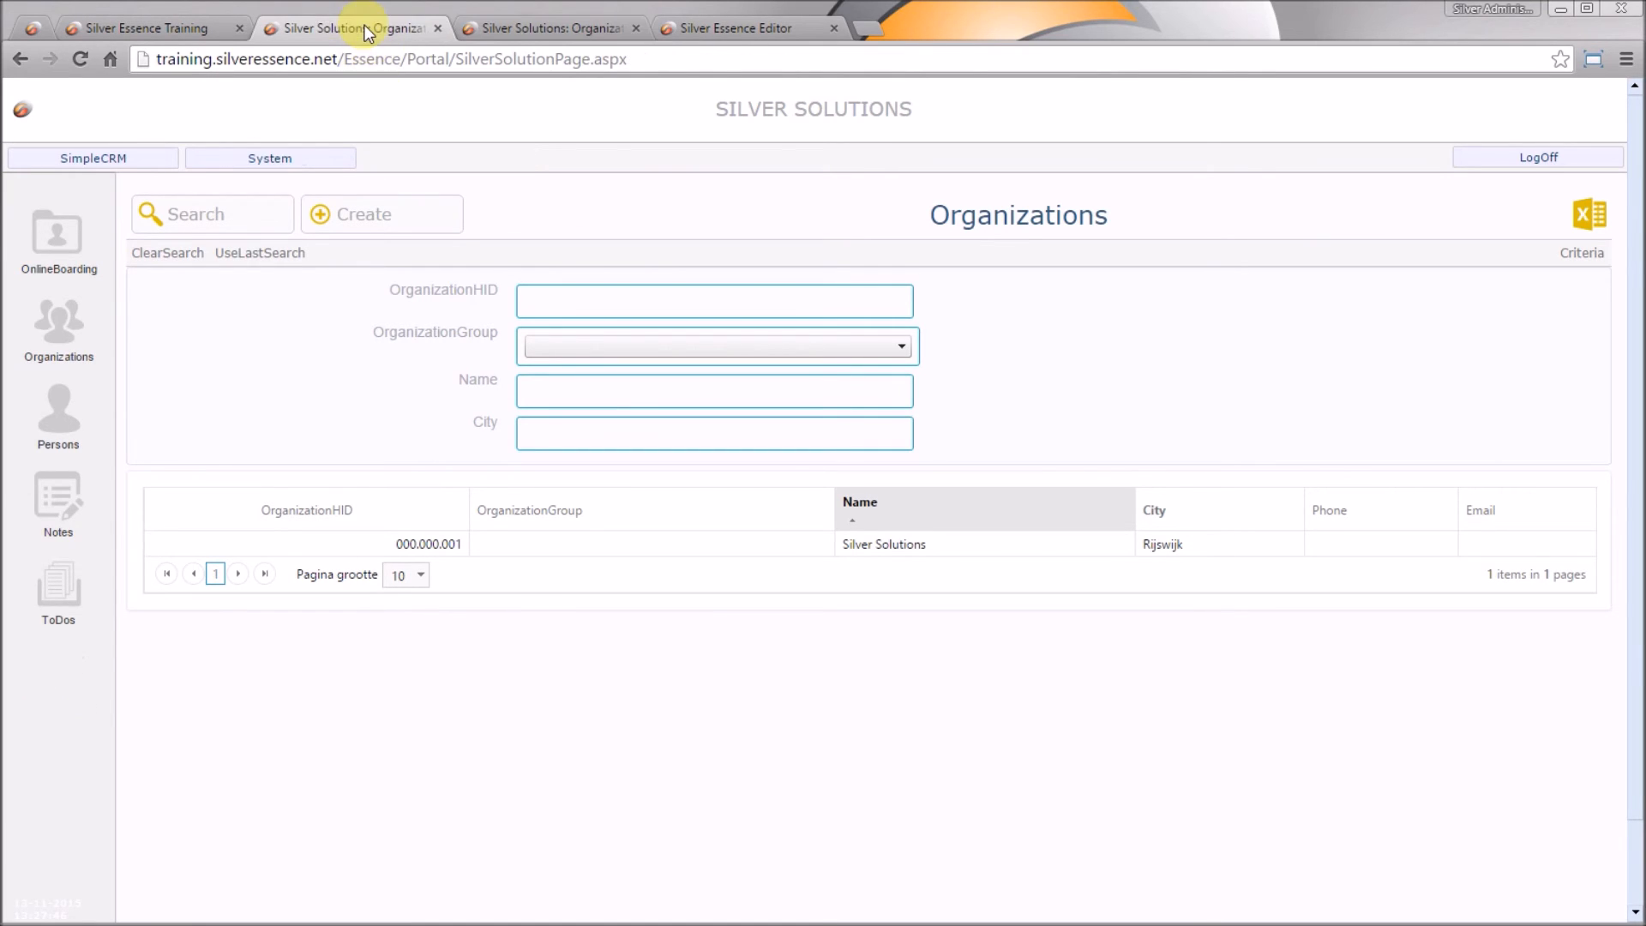
pyautogui.click(88, 64)
pyautogui.click(739, 25)
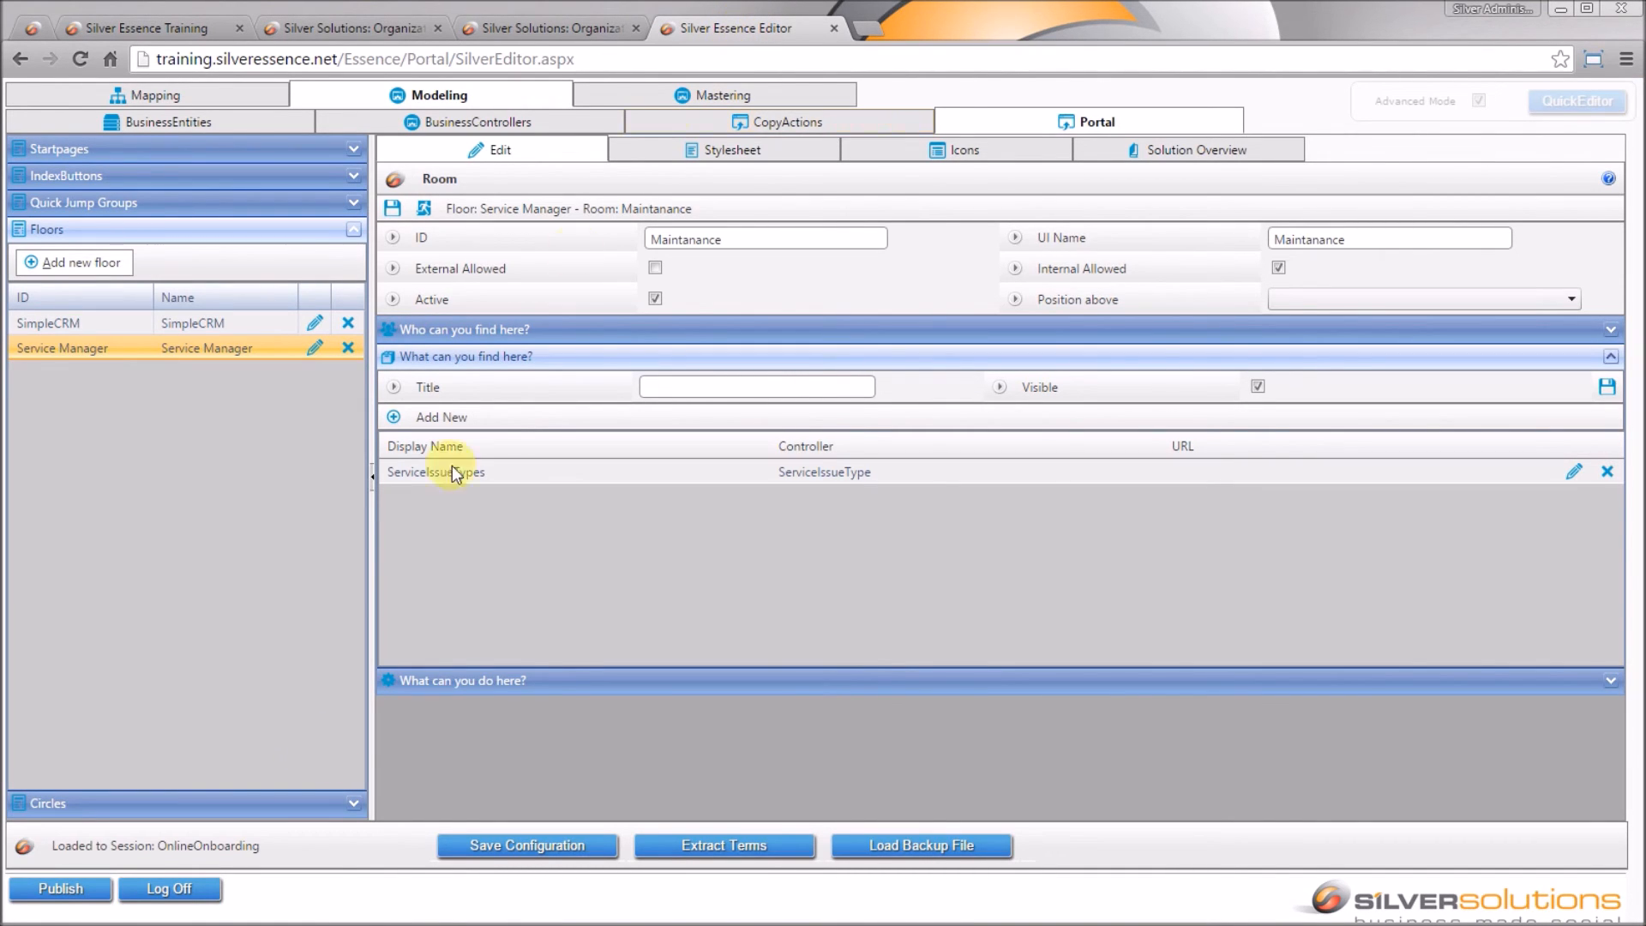
pyautogui.click(60, 890)
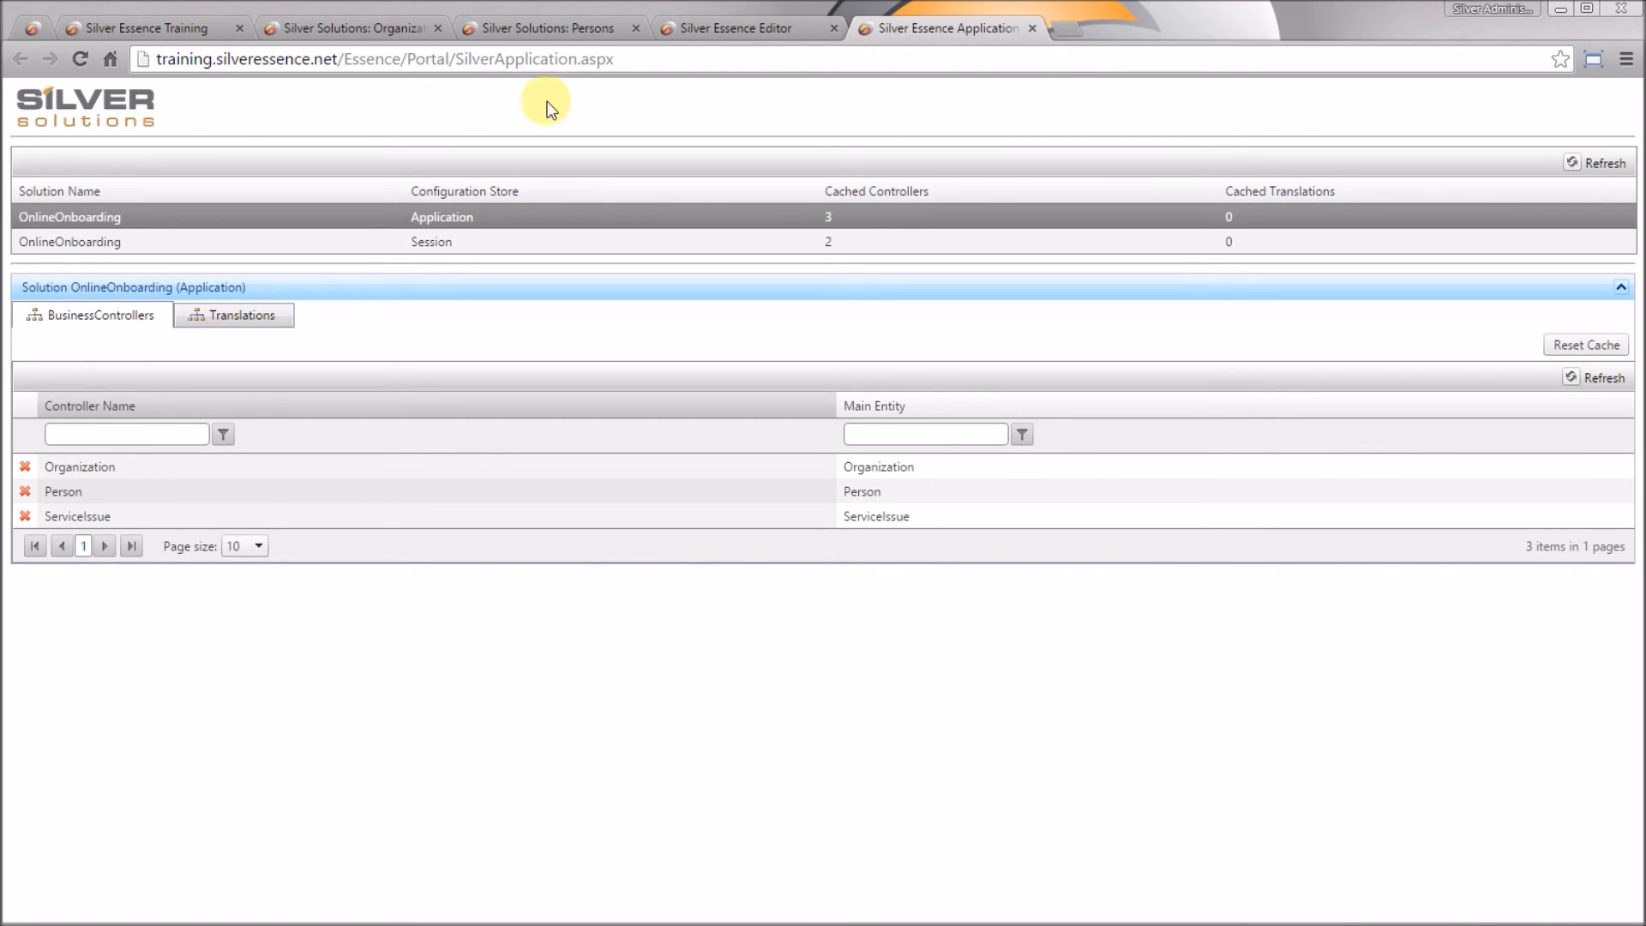
# Clear all cached business controllers of the OnlineOnboarding solution's Application configuration store.
pyautogui.click(558, 219)
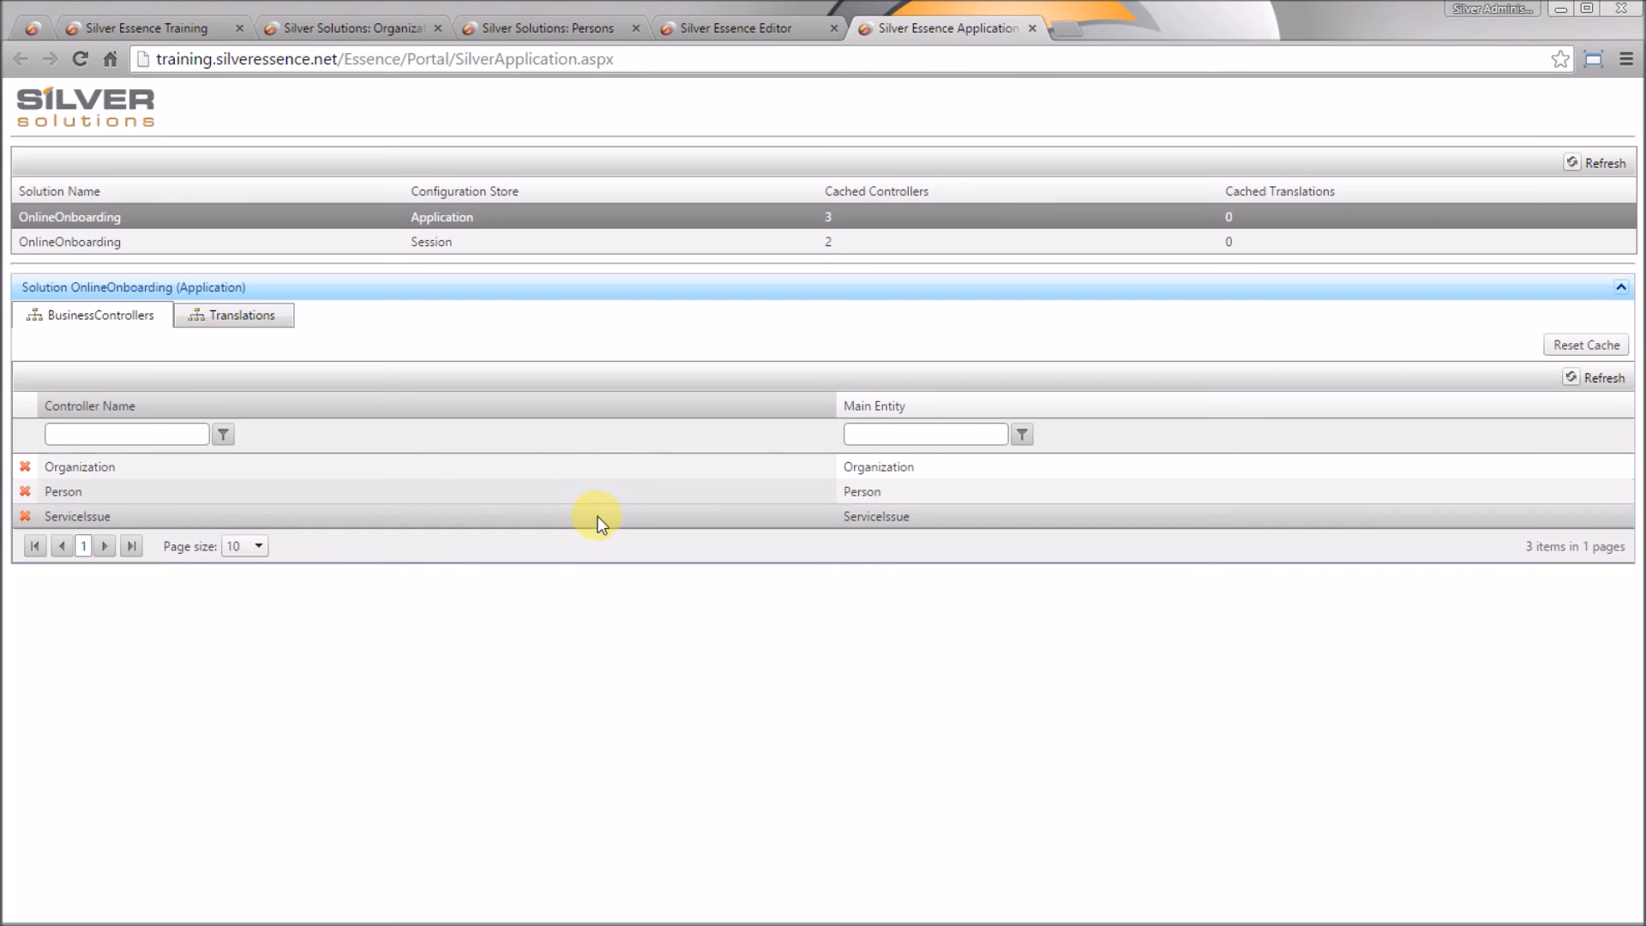
pyautogui.click(1572, 343)
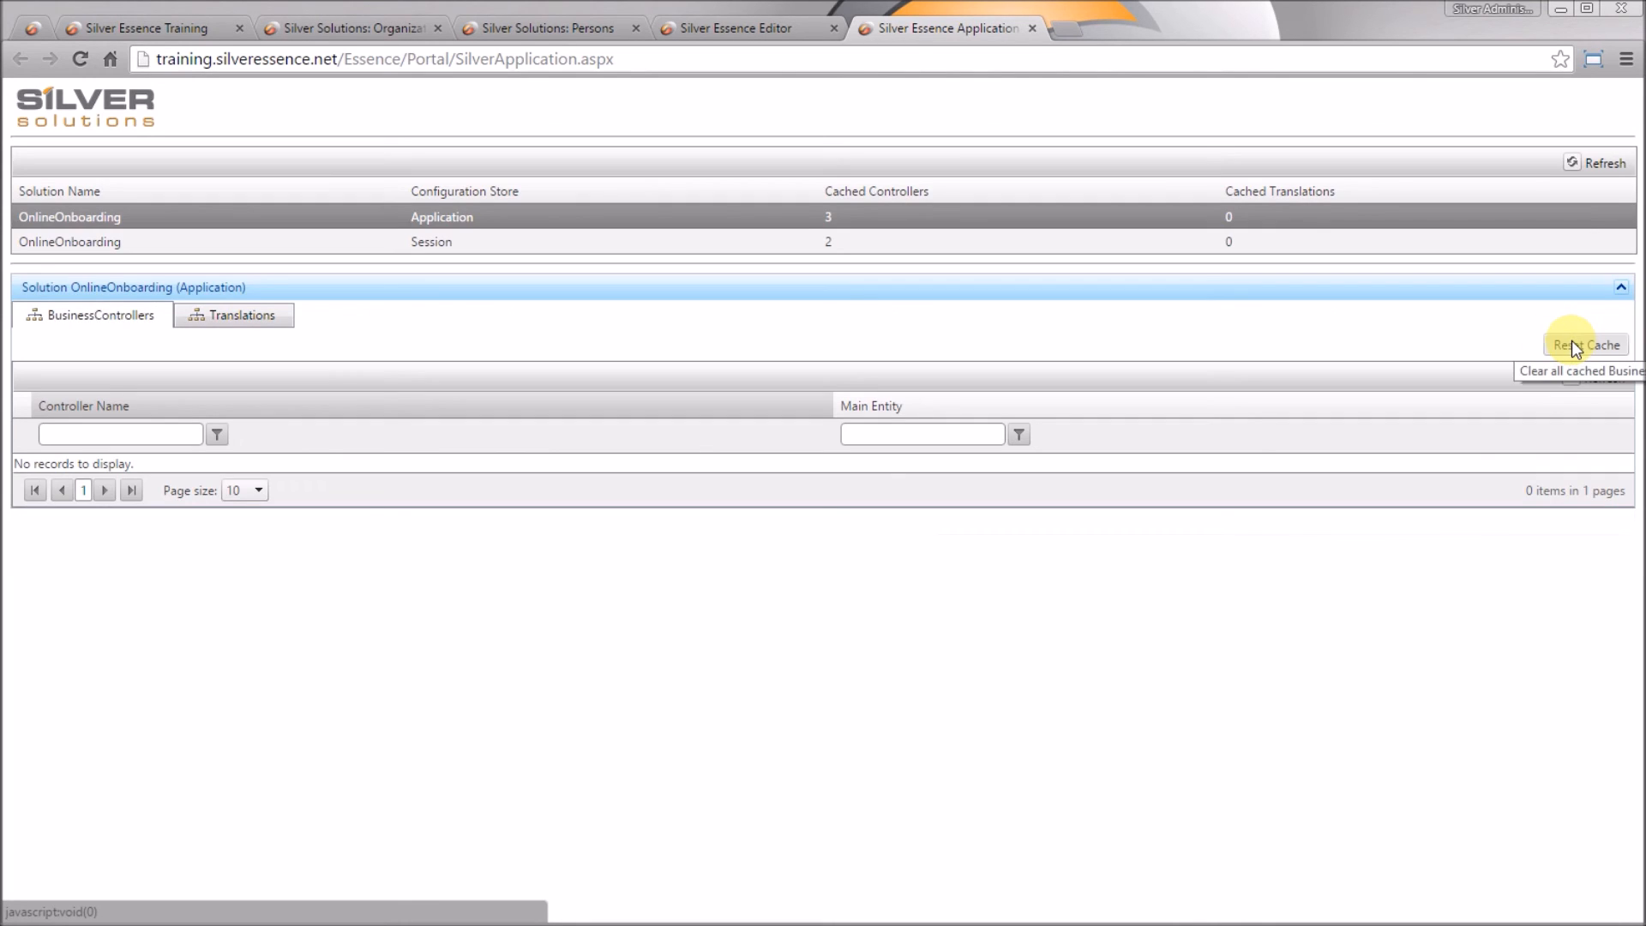
pyautogui.click(1341, 225)
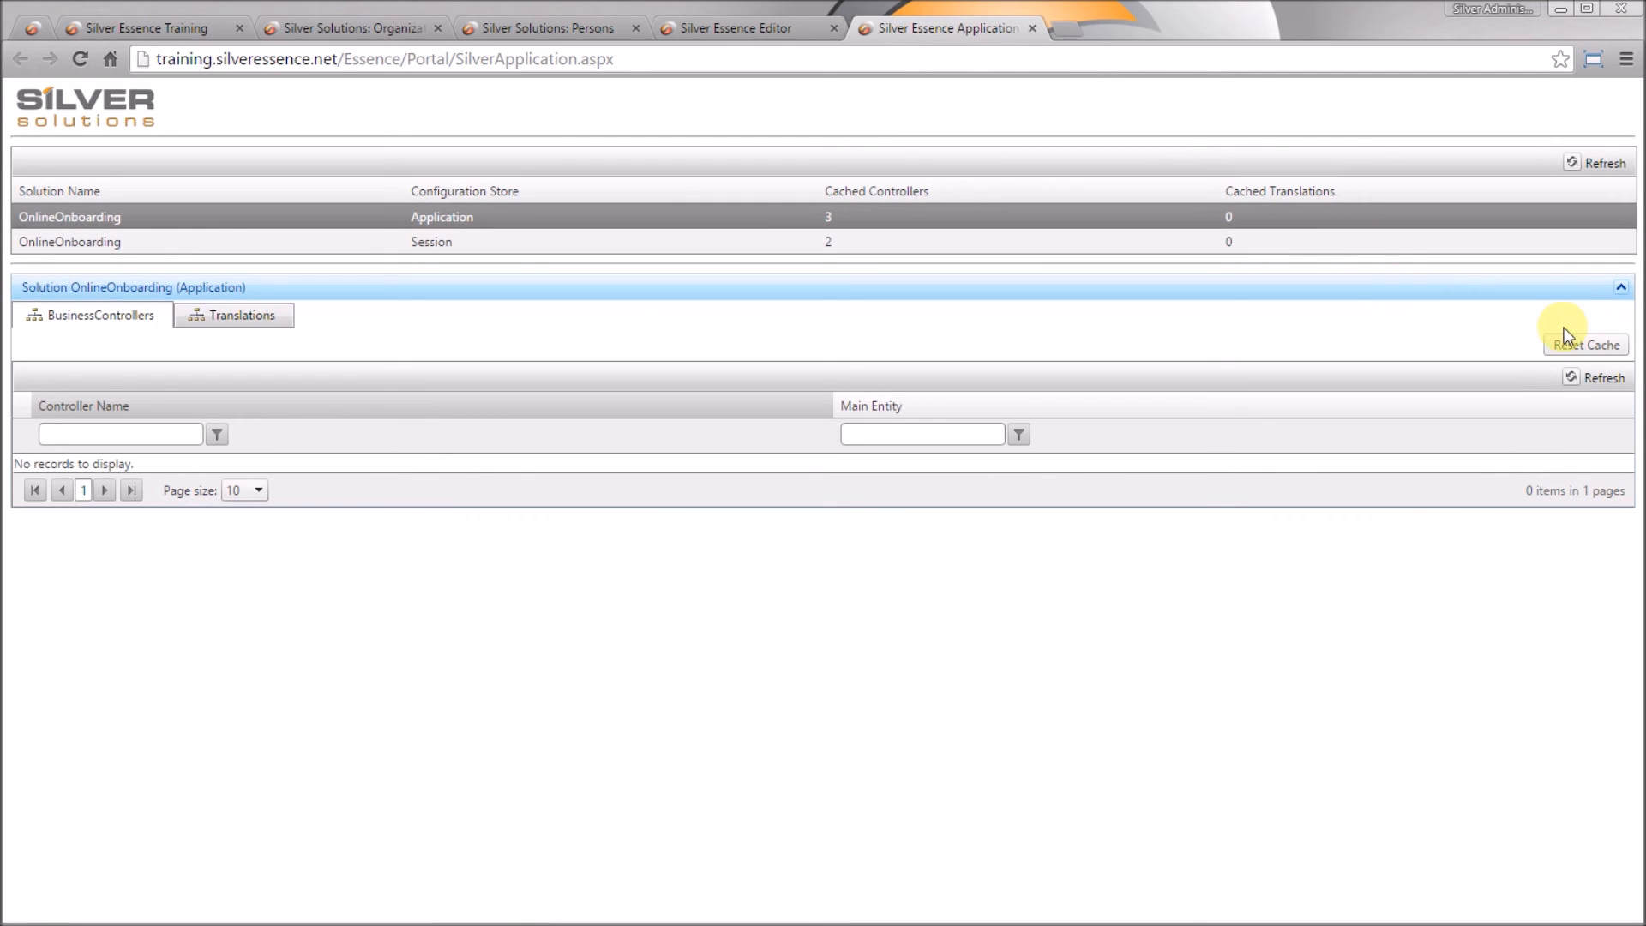
# Reload the live portal and check the Service Manager floor's Operations room and the quick jump groups.
pyautogui.click(310, 28)
pyautogui.click(89, 61)
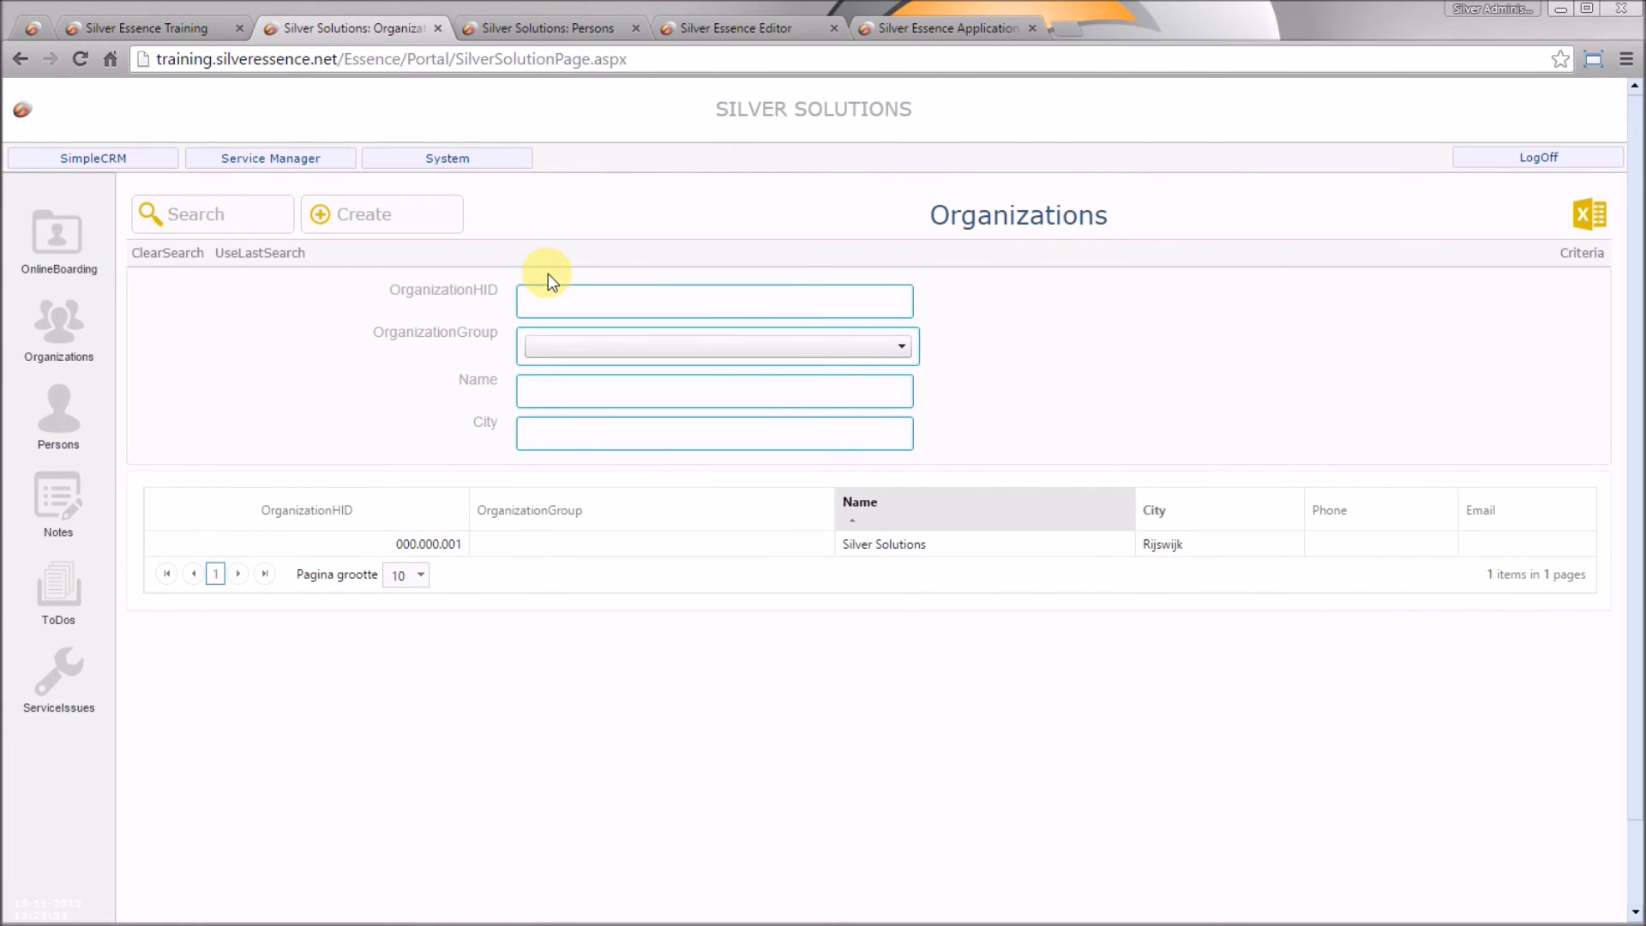
pyautogui.click(267, 159)
pyautogui.click(146, 196)
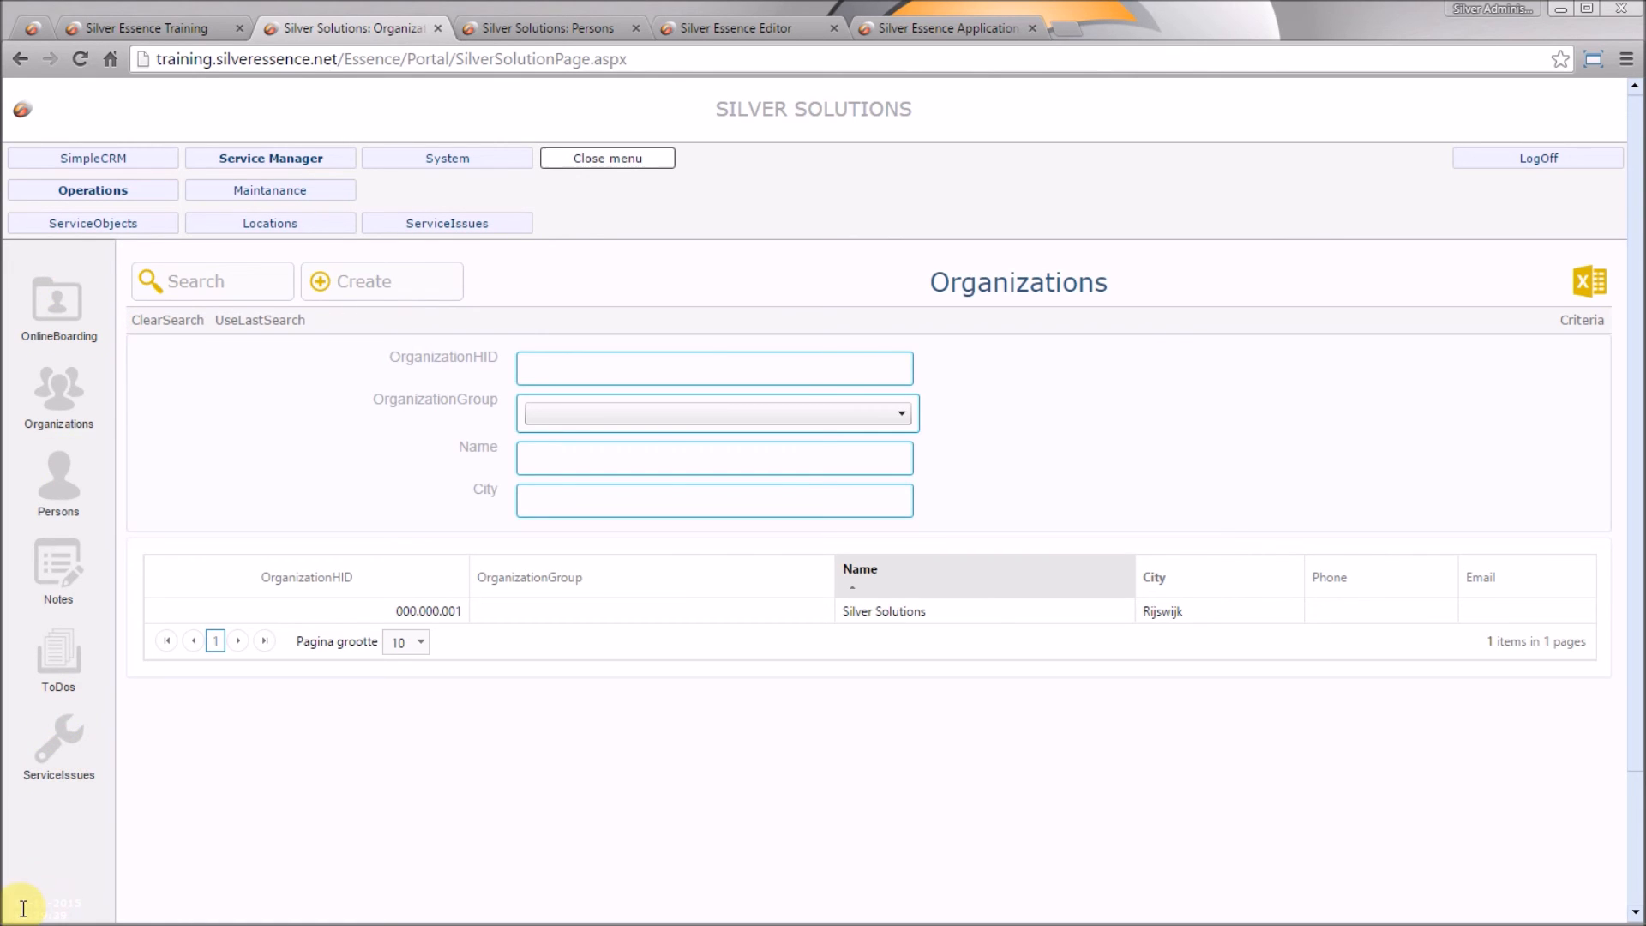
pyautogui.moveTo(8, 917)
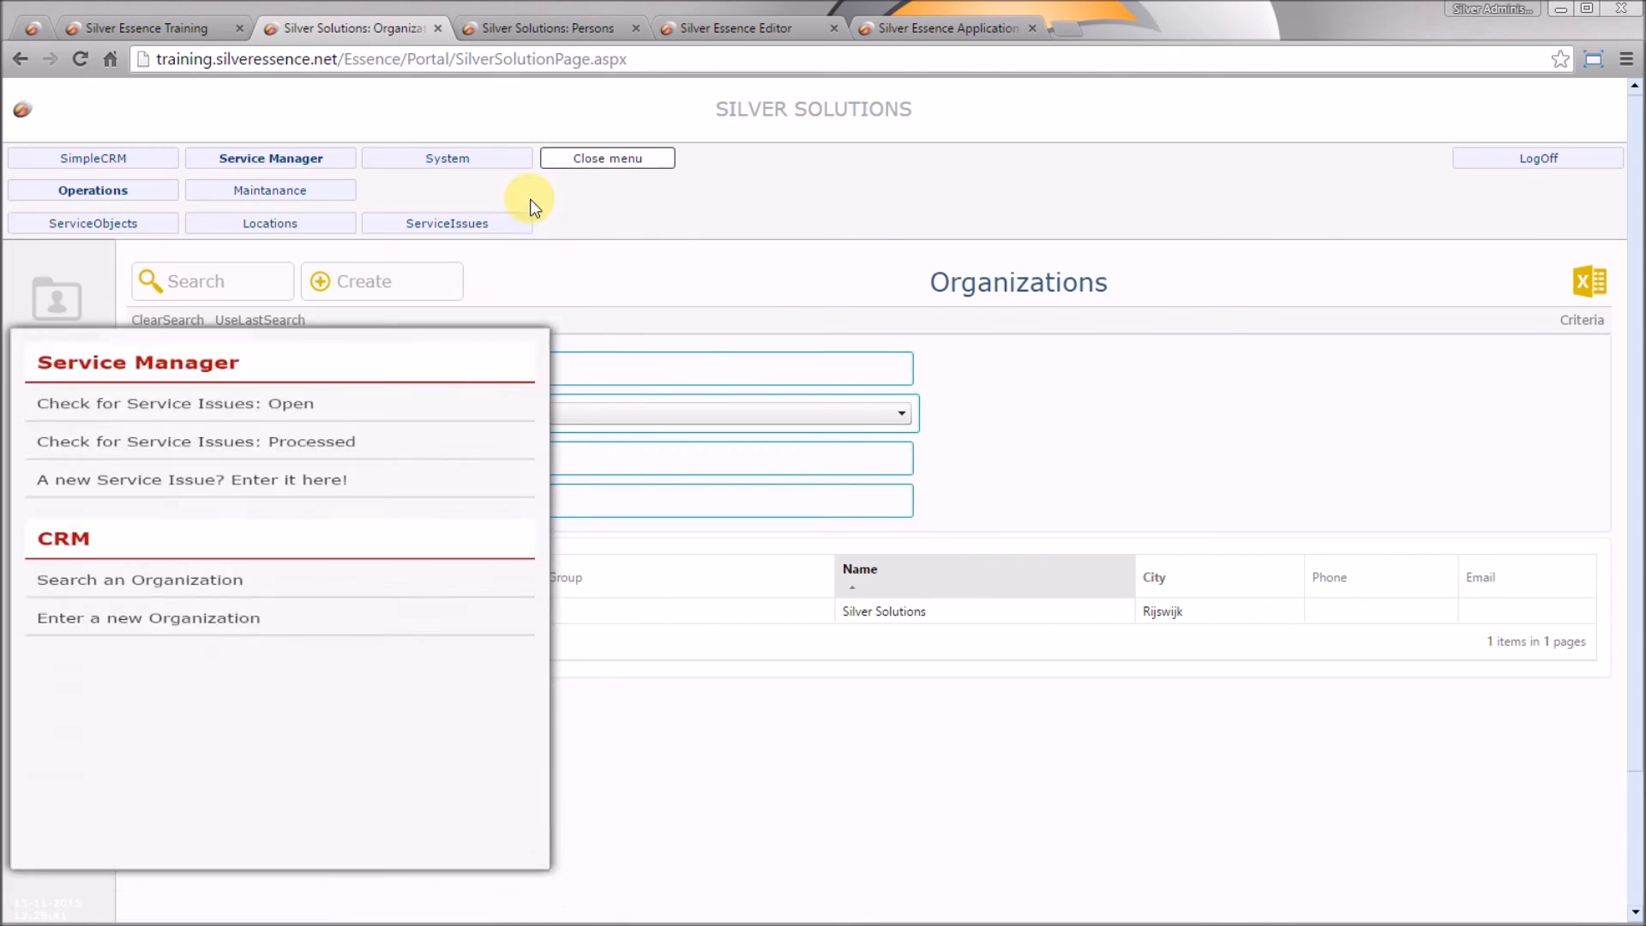
# Check the Application store's cached business controllers before and after opening Locations from the Operations room in the live portal, refreshing the list each time.
pyautogui.click(952, 23)
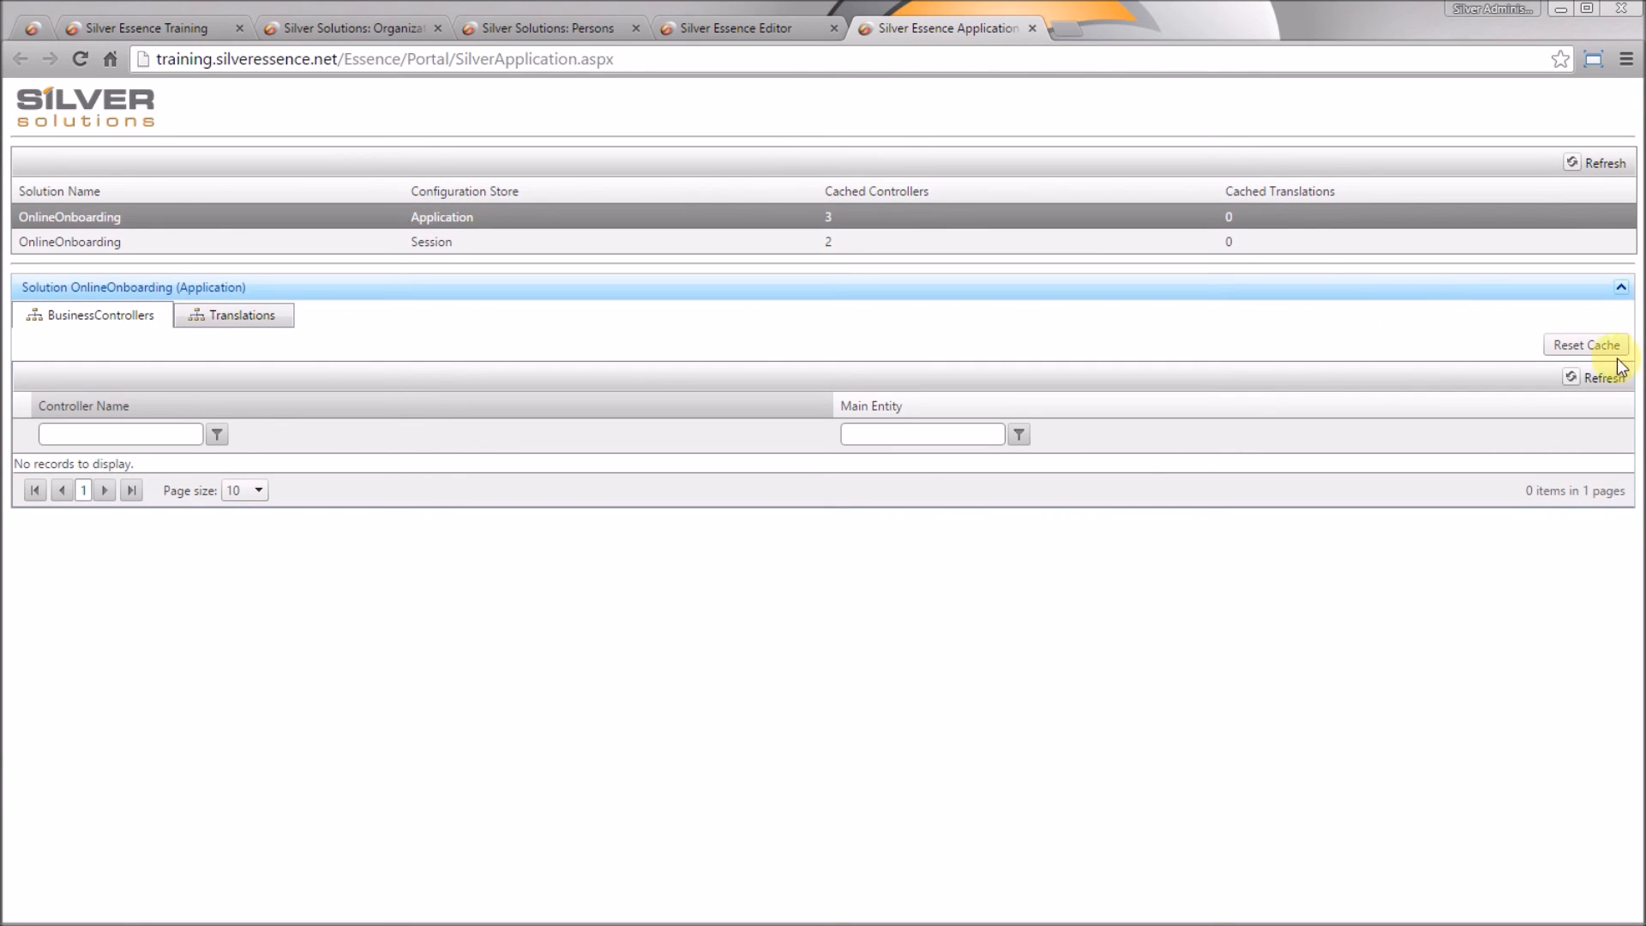
pyautogui.click(1581, 383)
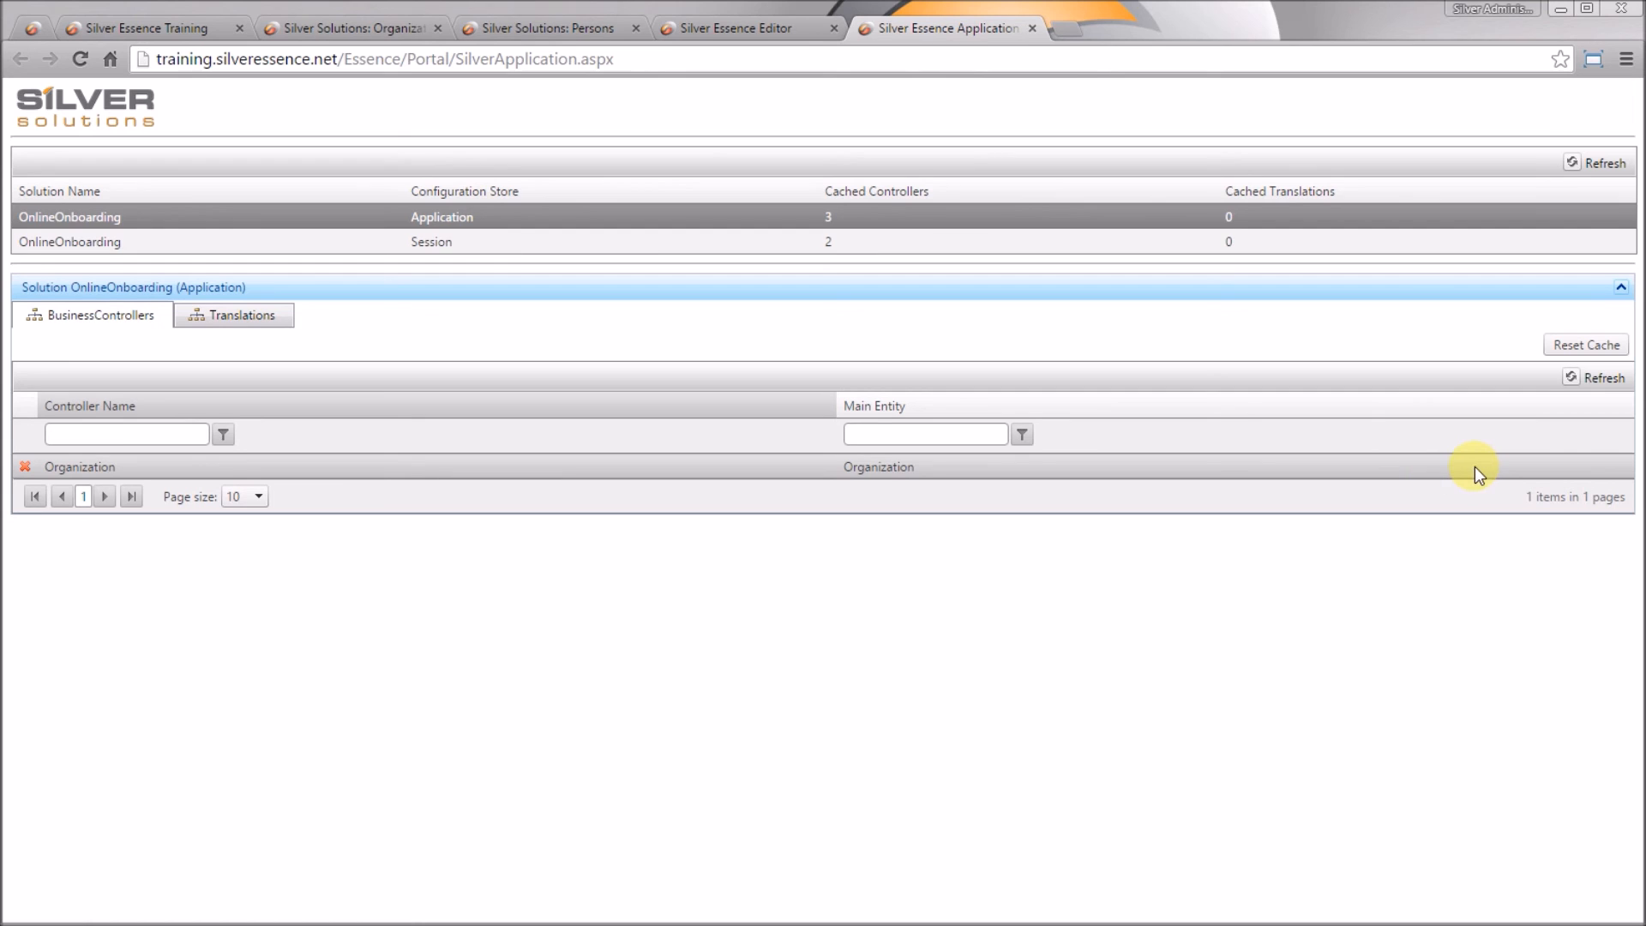
pyautogui.click(316, 29)
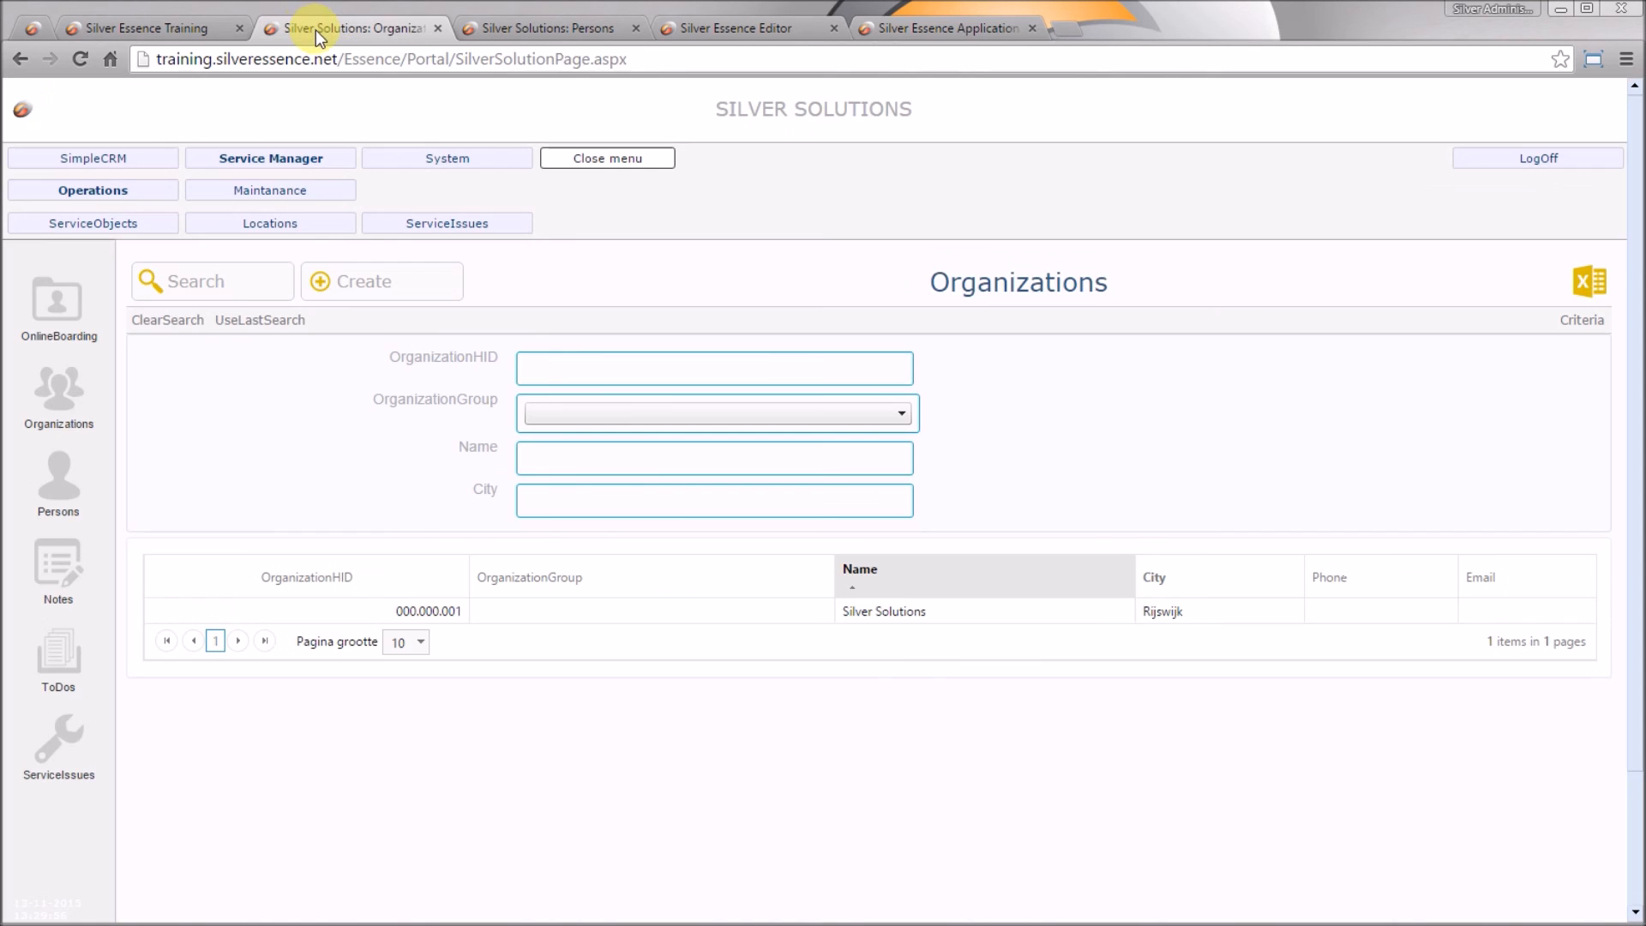
pyautogui.click(257, 225)
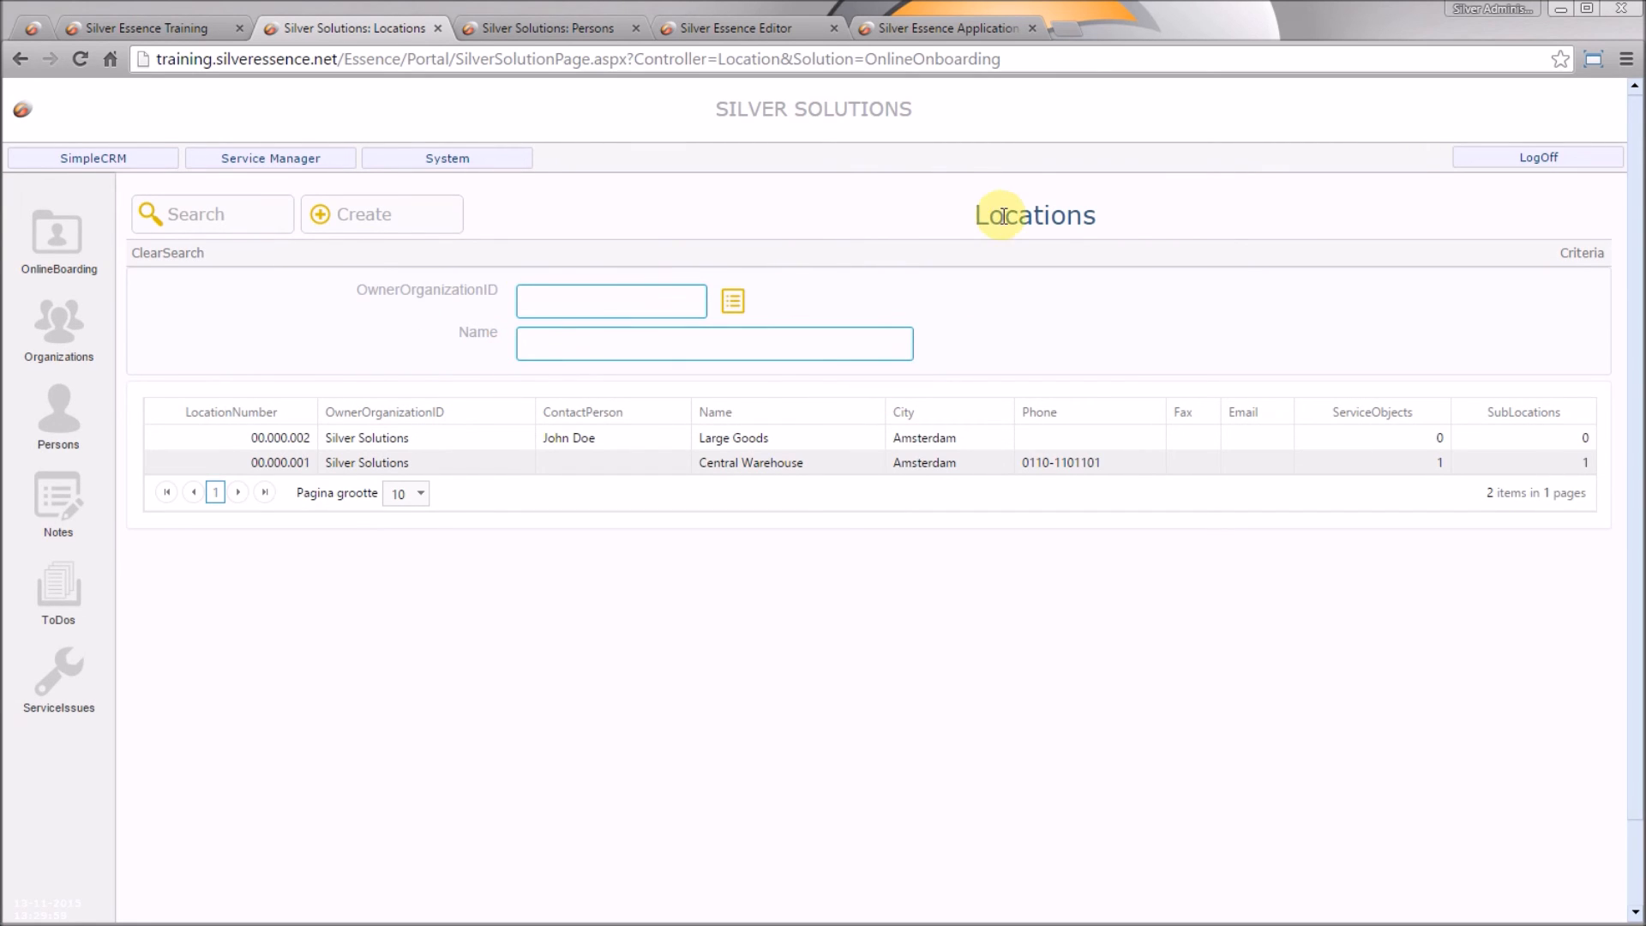
pyautogui.click(964, 26)
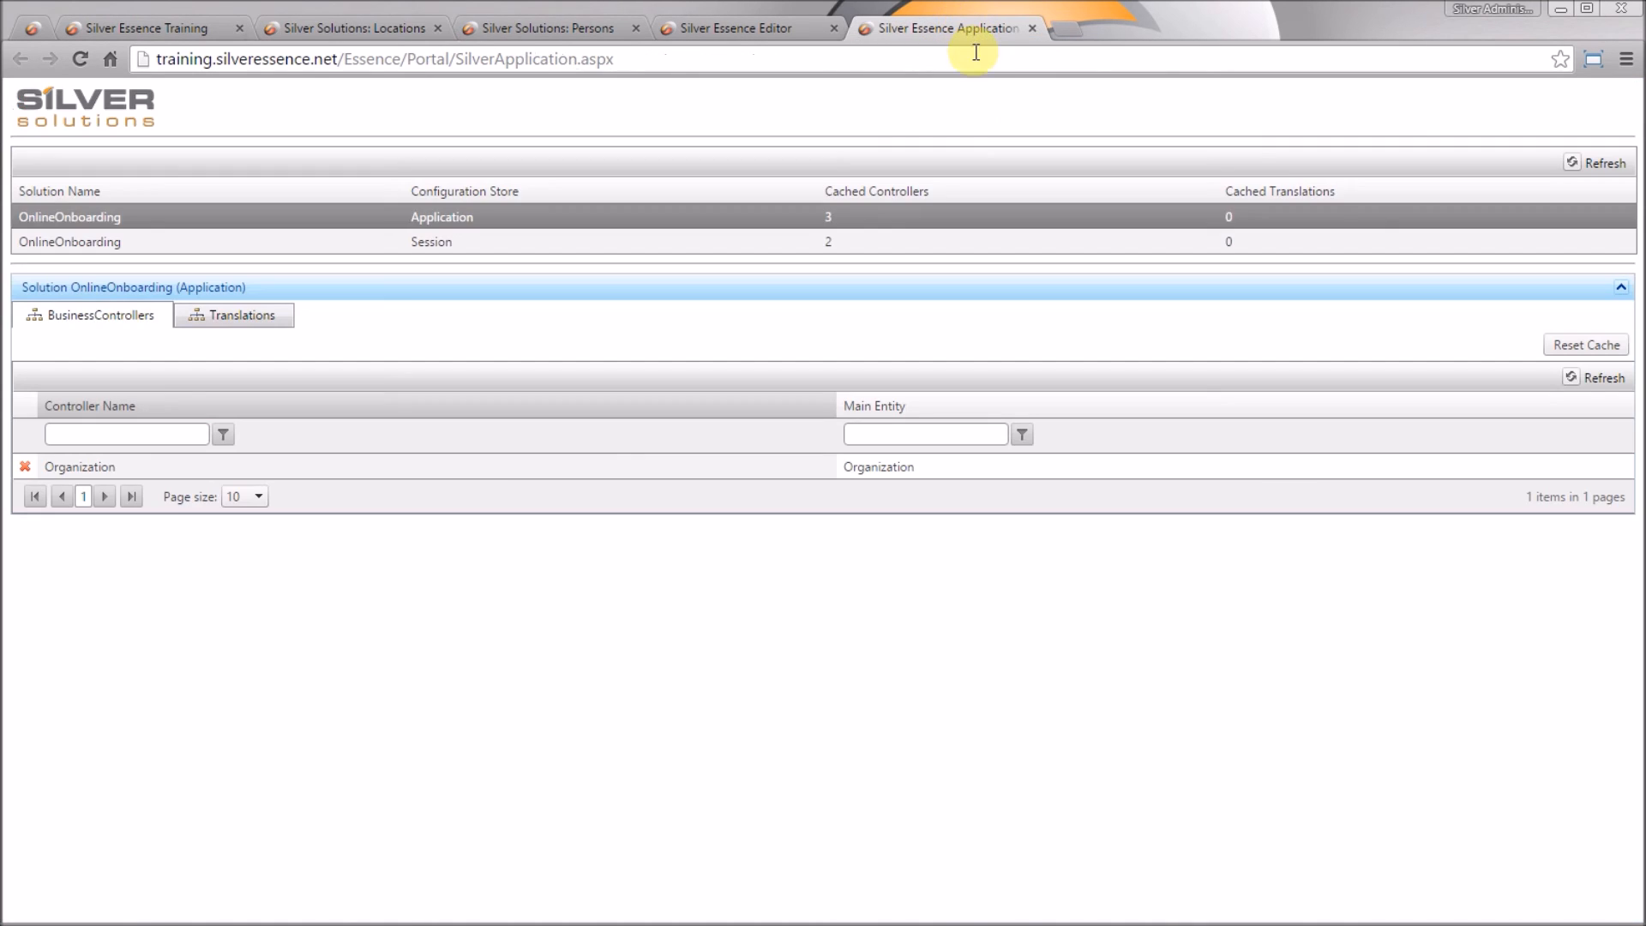
pyautogui.click(1593, 384)
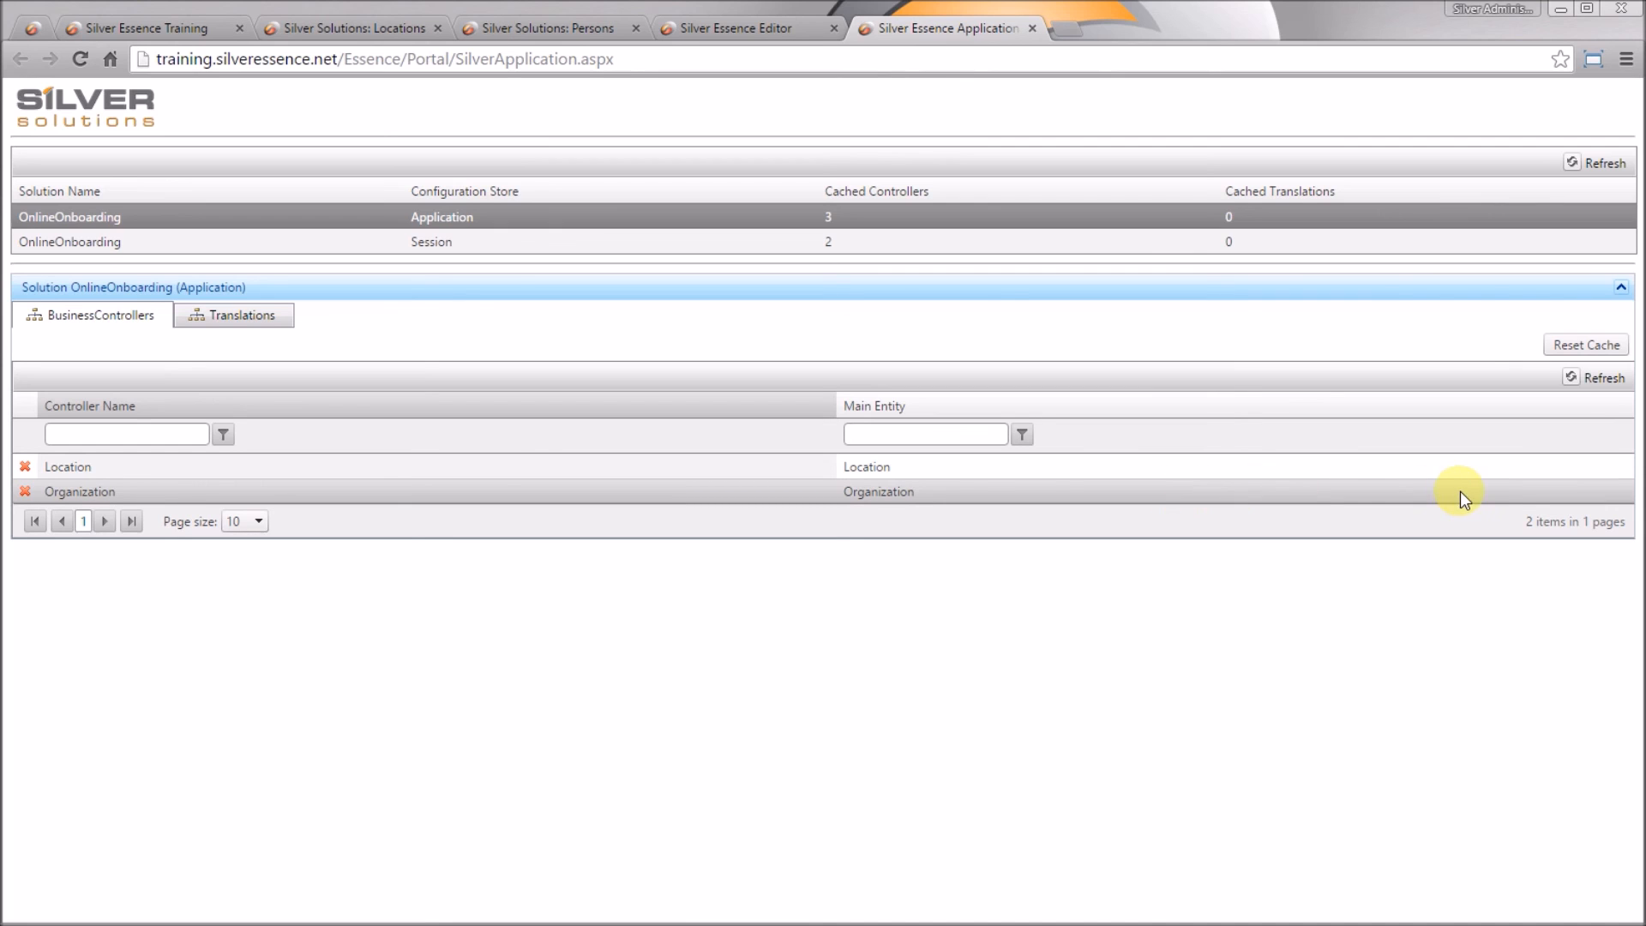
# Reset the Application store's business controller cache again and reload the live portal's Locations page.
pyautogui.click(1574, 347)
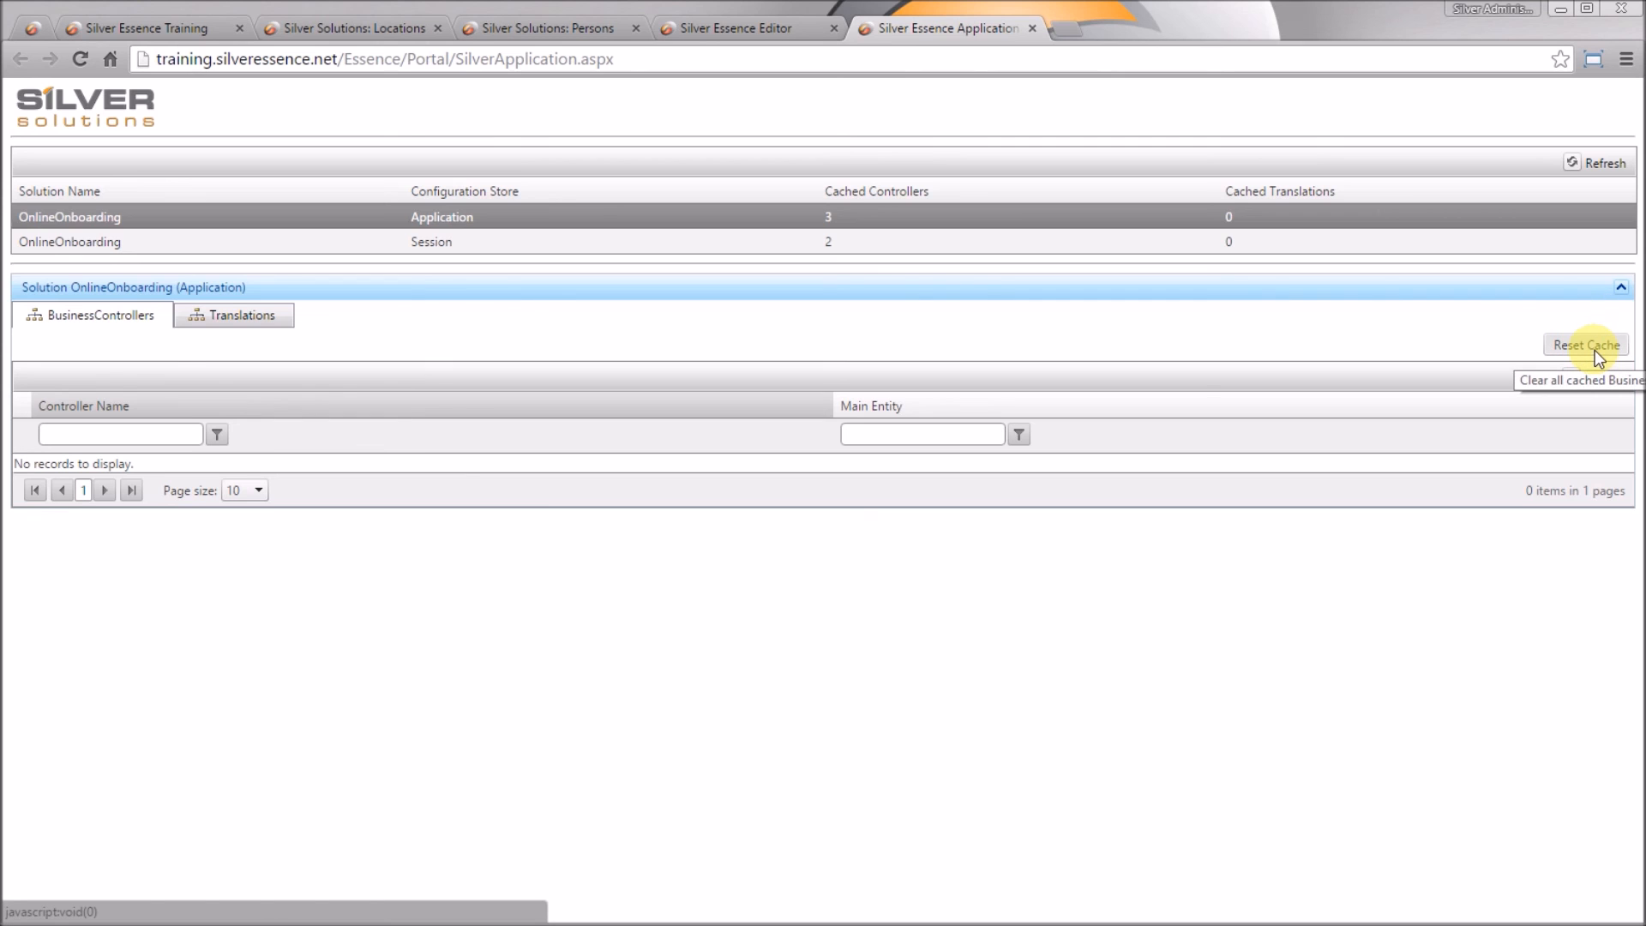
pyautogui.click(352, 26)
pyautogui.click(82, 56)
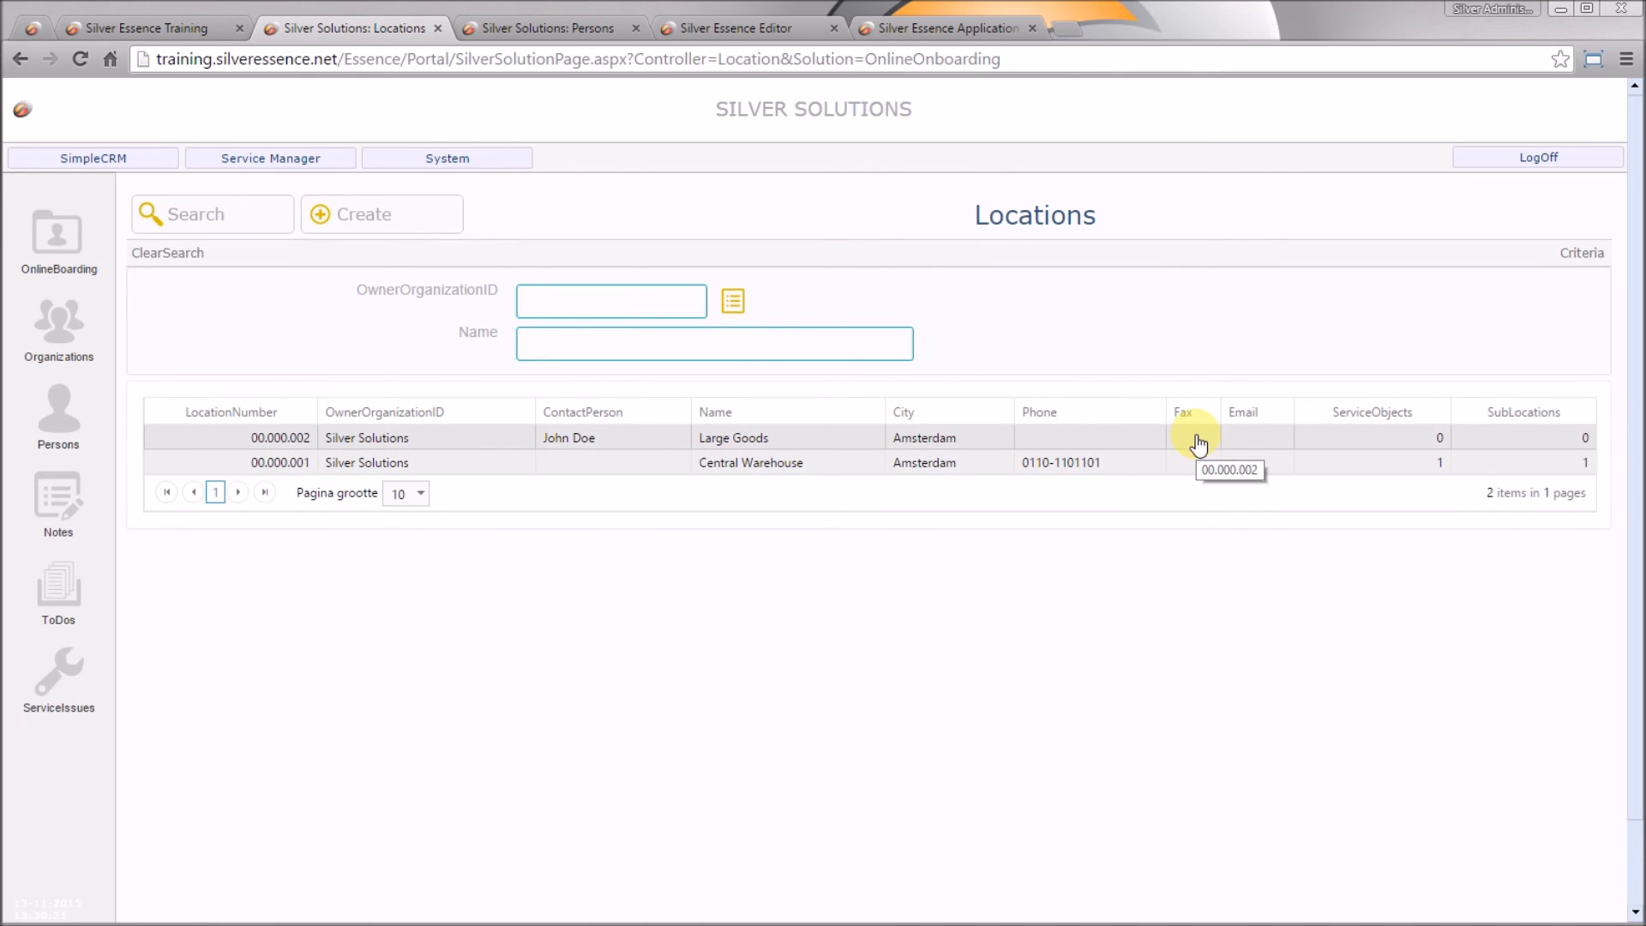
# Close the Silver Essence Application, Editor, Persons and Locations pages, keeping the Silver Essence Training home page open.
pyautogui.click(1032, 28)
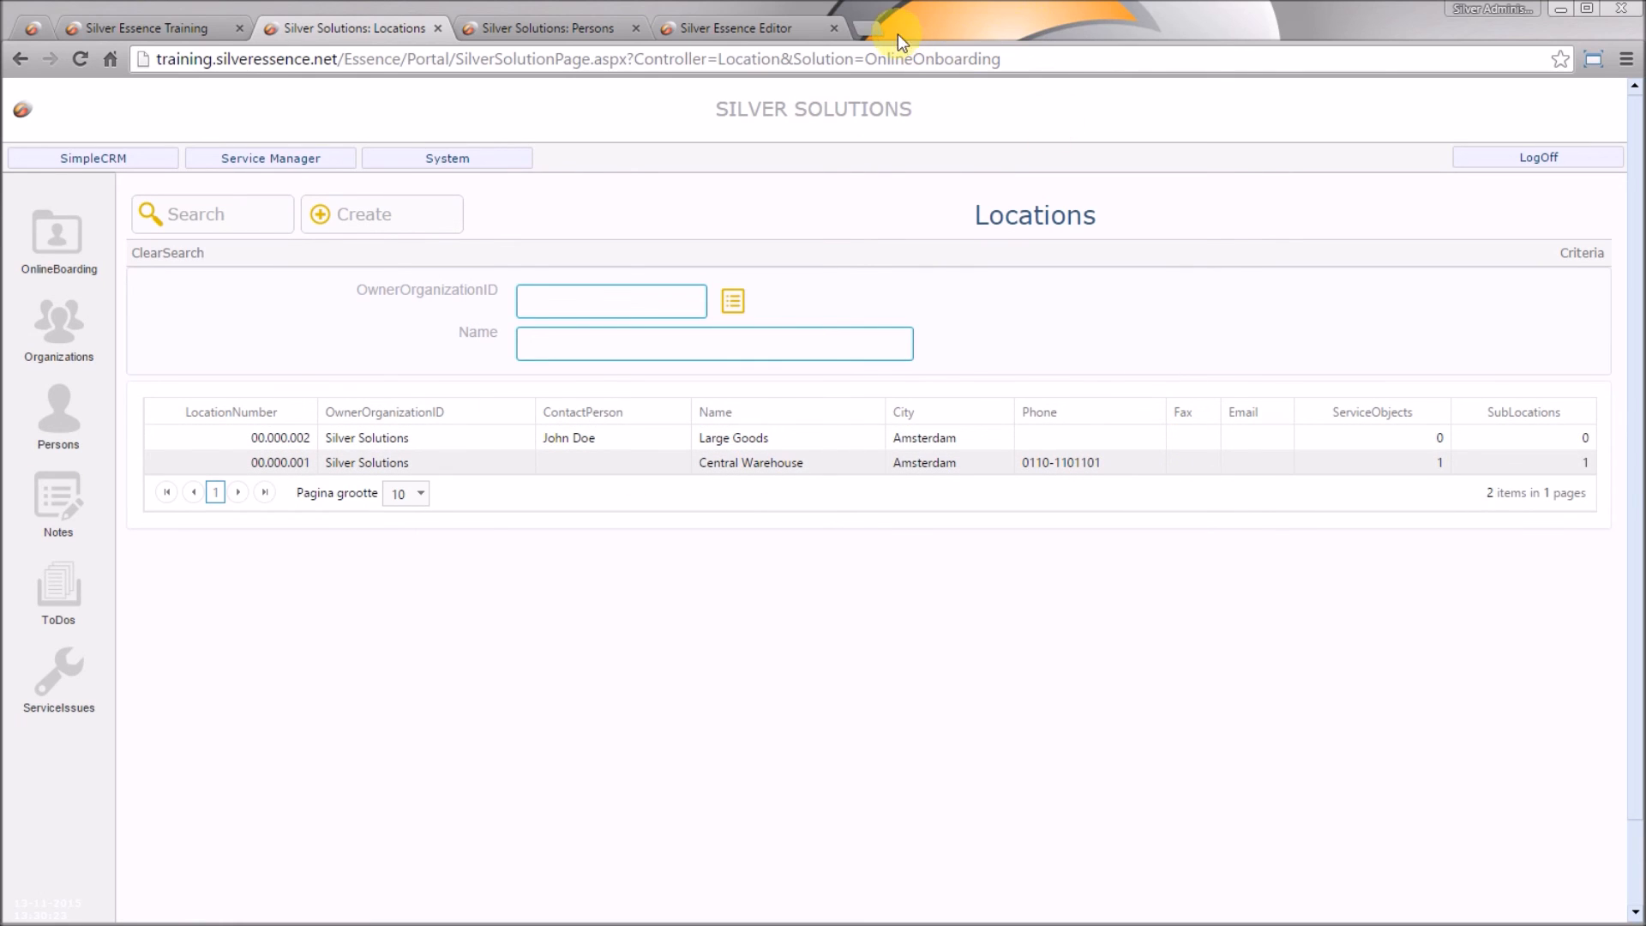
pyautogui.click(833, 29)
pyautogui.click(635, 28)
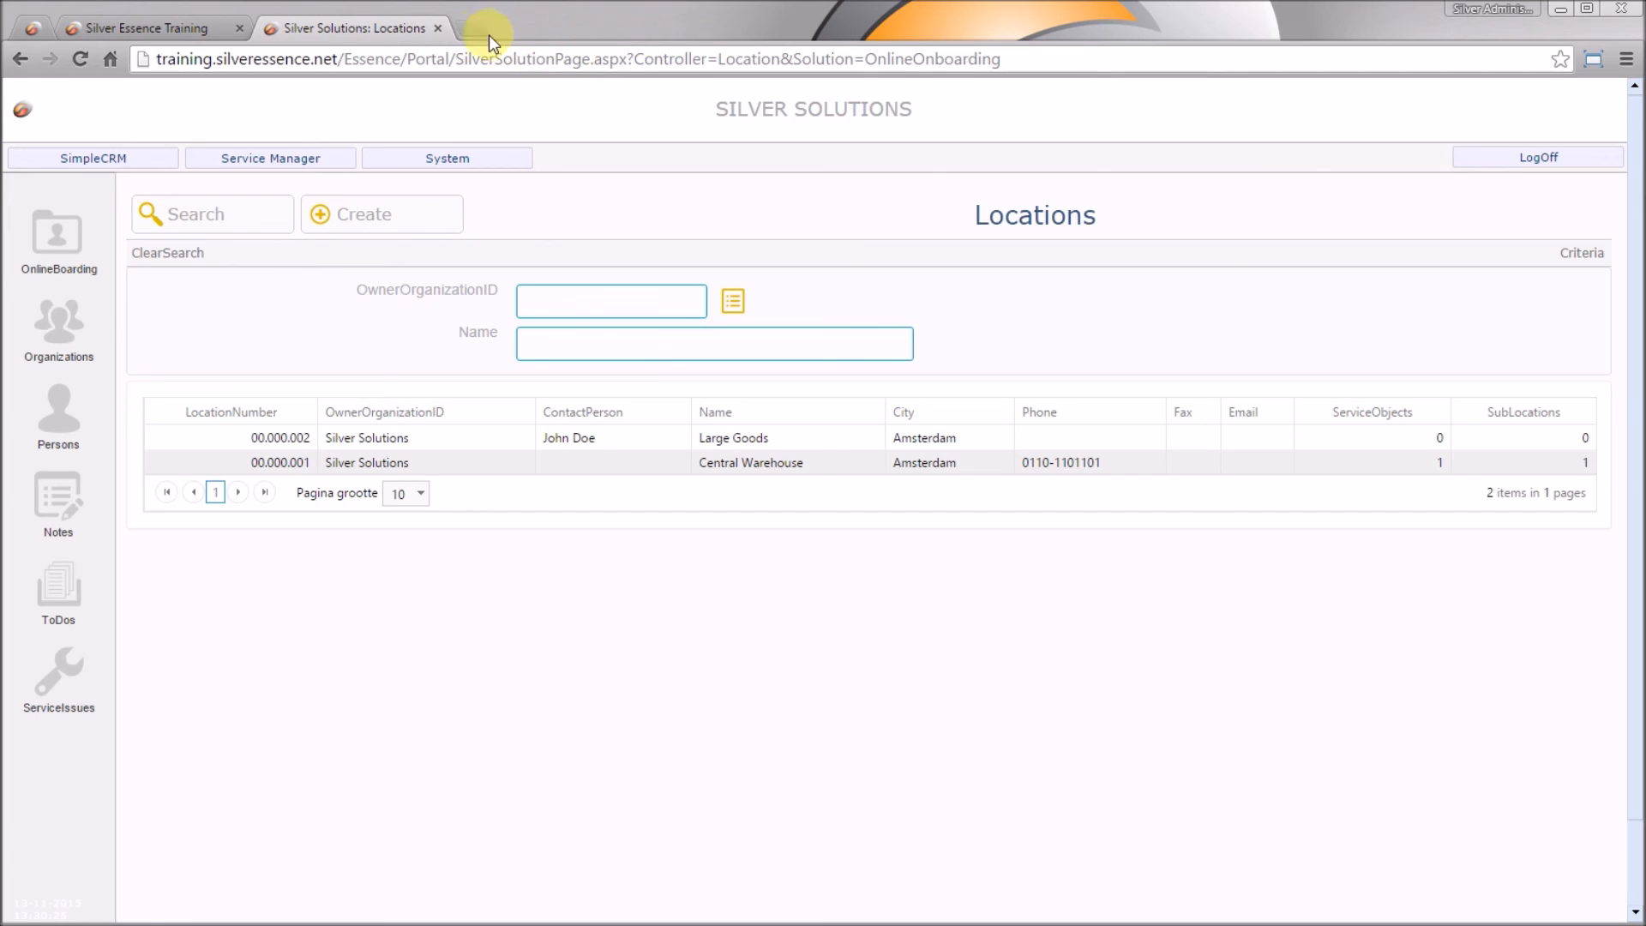
pyautogui.click(440, 28)
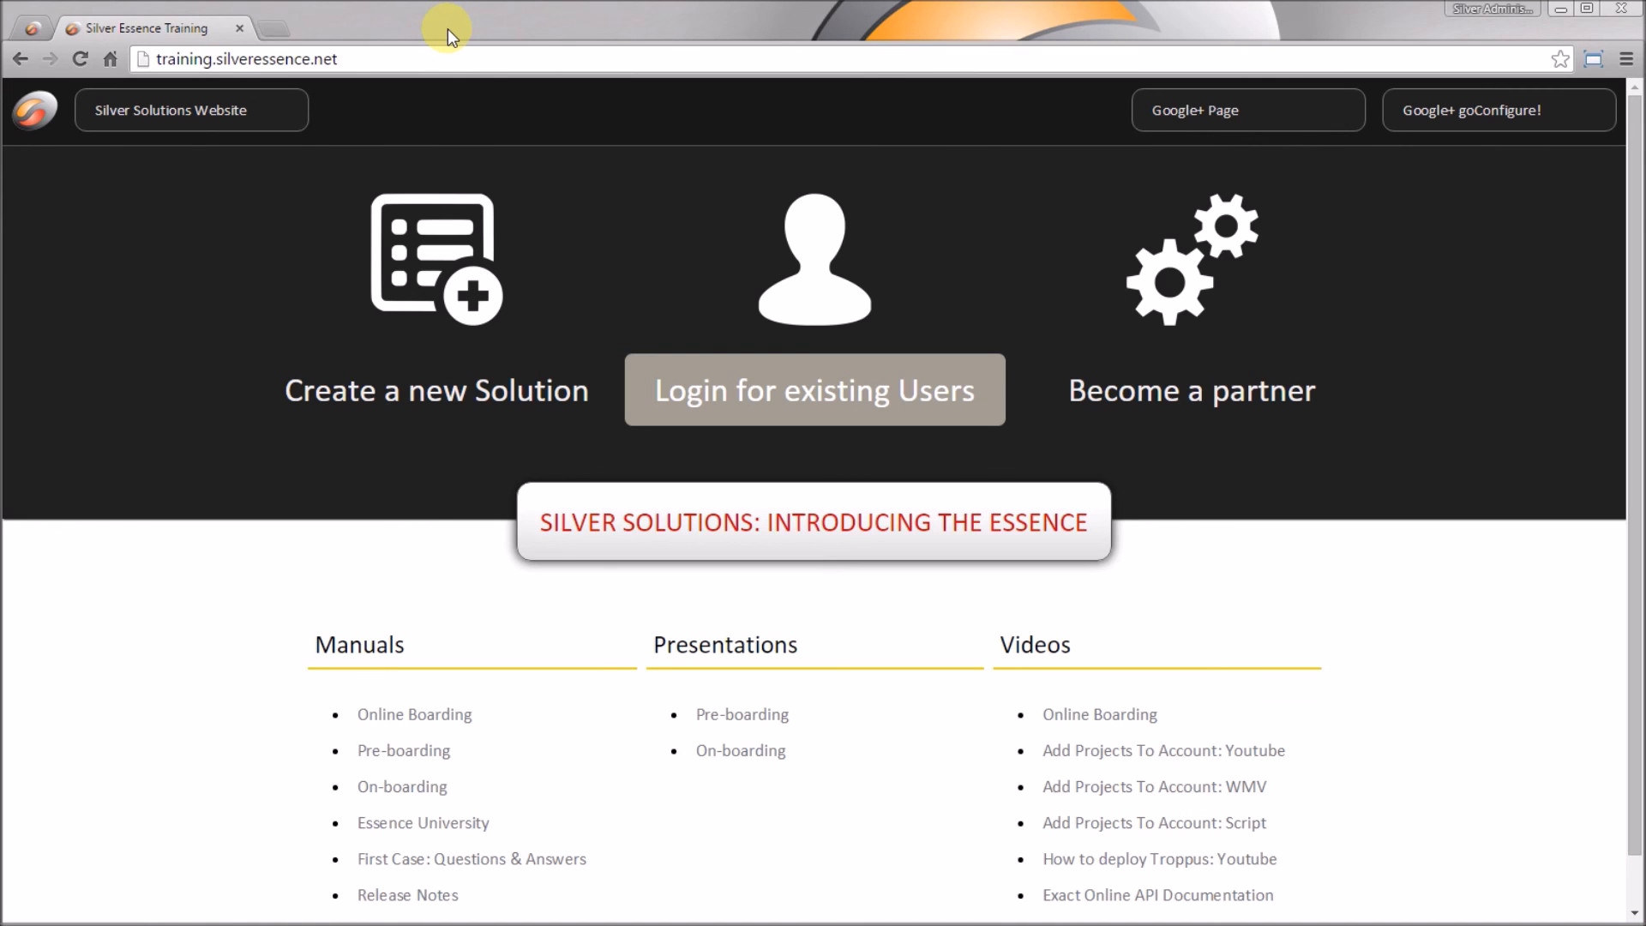